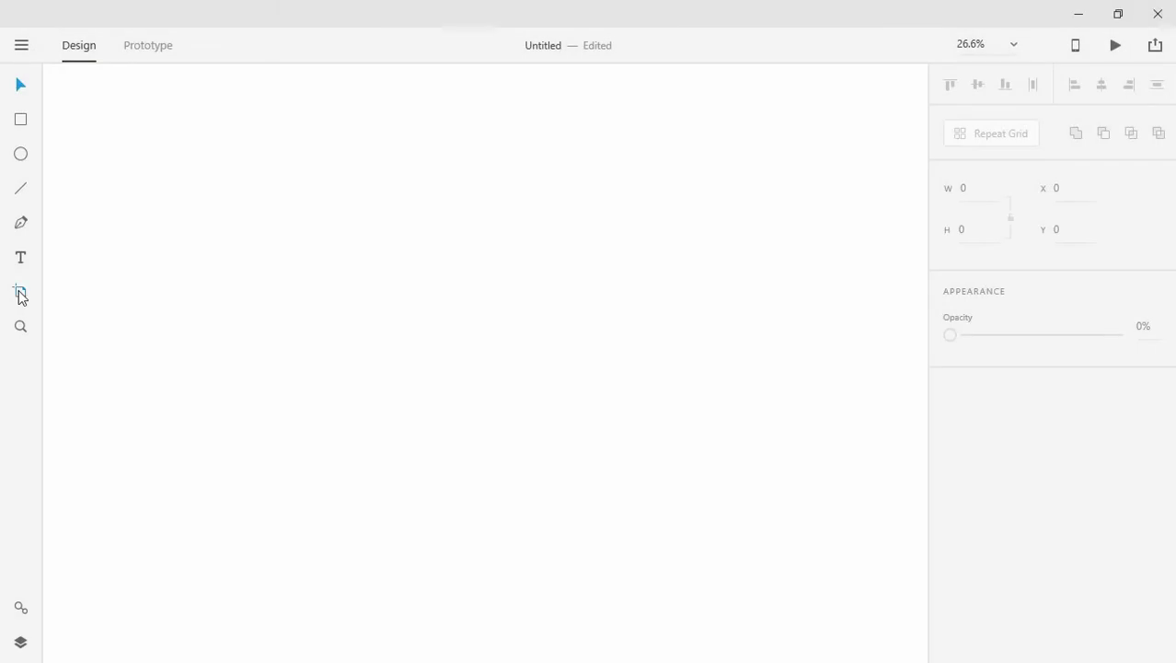
Add a Web 1280 (1280 × 800) artboard to the canvas and zoom in on it.
{"action": "left_click", "coordinate": [20, 292]}
{"action": "scroll", "coordinate": [1040, 415], "scroll_direction": "down", "scroll_amount": 3}
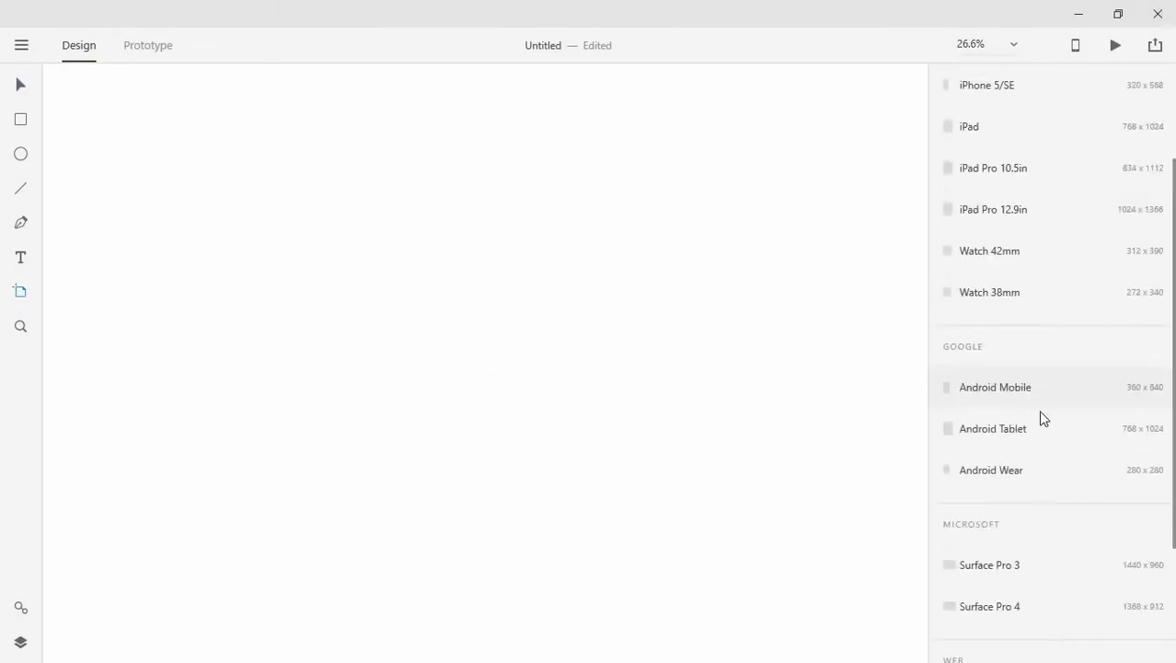
{"action": "scroll", "coordinate": [1039, 427], "scroll_direction": "down", "scroll_amount": 2}
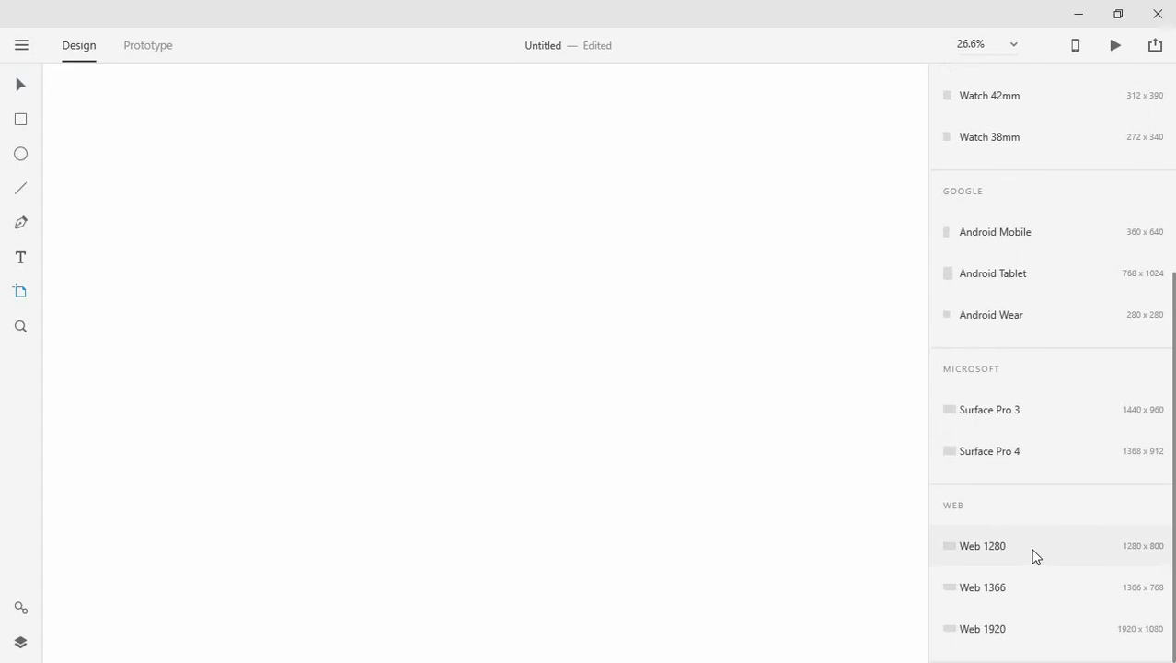
{"action": "left_click", "coordinate": [1032, 554]}
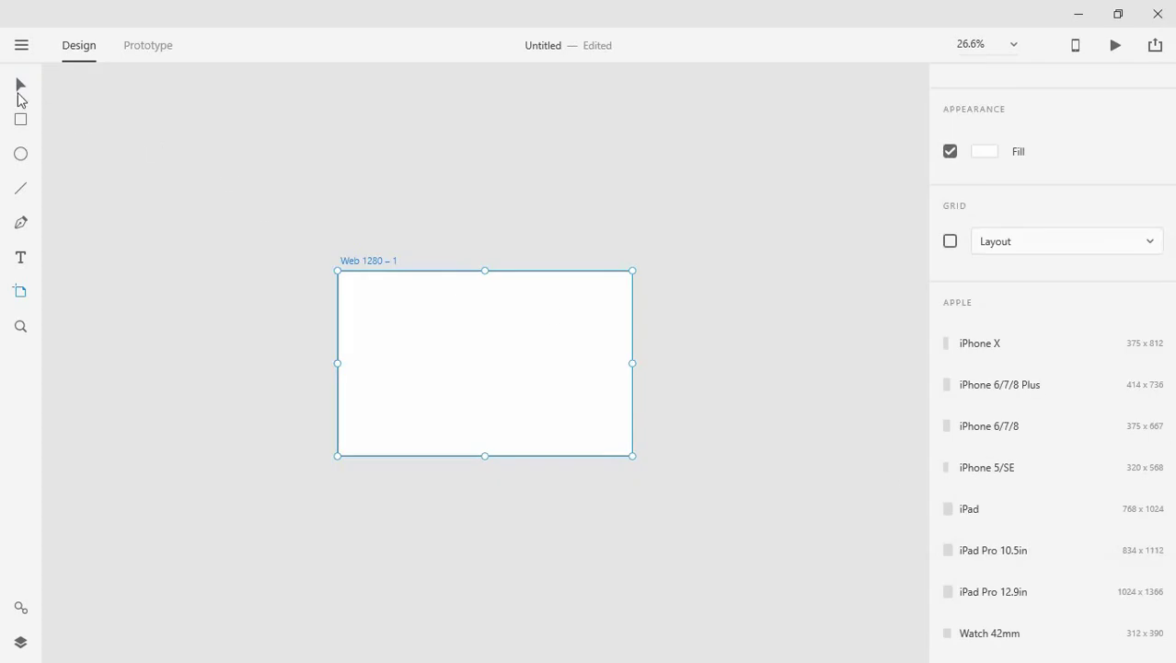
{"action": "left_click", "coordinate": [20, 87]}
{"action": "left_click", "coordinate": [347, 153]}
{"action": "key", "text": "ctrl+equal"}
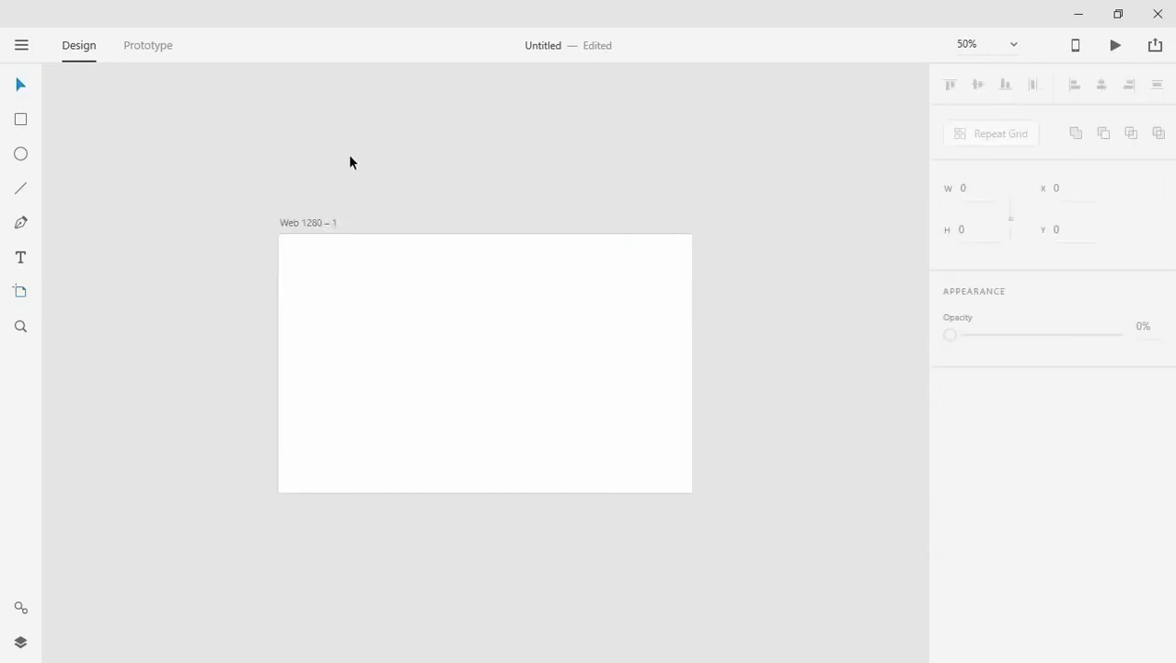
{"action": "key", "text": "ctrl+equal"}
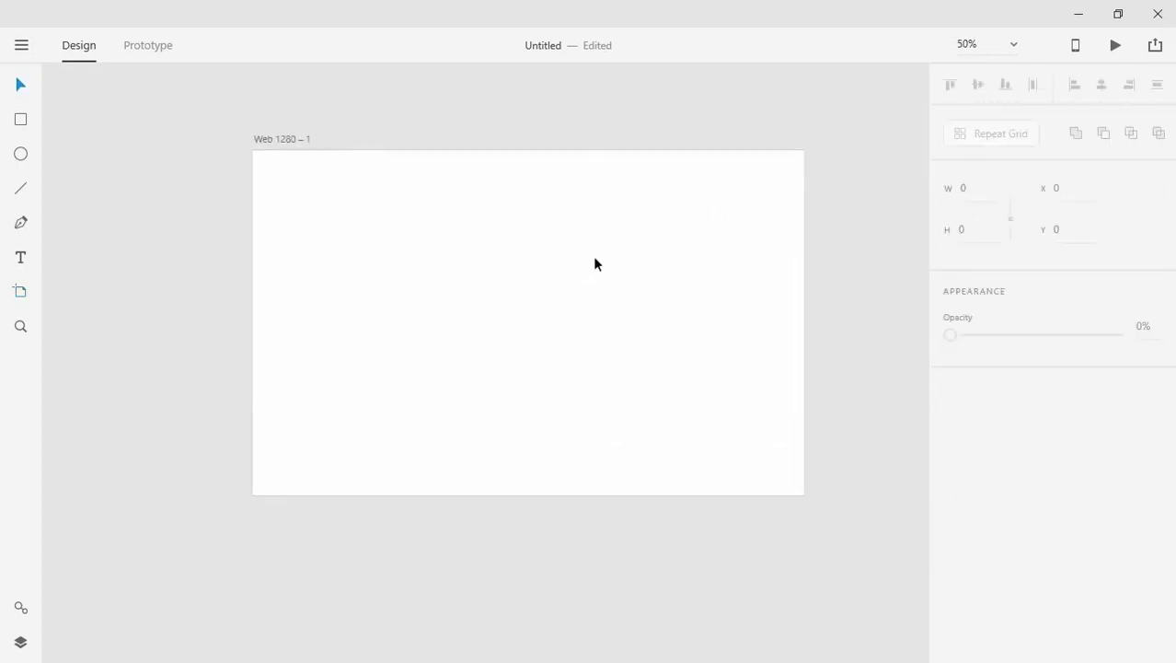
{"action": "key", "text": "ctrl+equal"}
Give the Web 1280 – 1 artboard a near-black purple fill, roughly #140431.
{"action": "left_click_drag", "start_coordinate": [526, 297], "coordinate": [515, 312]}
{"action": "left_click", "coordinate": [127, 83]}
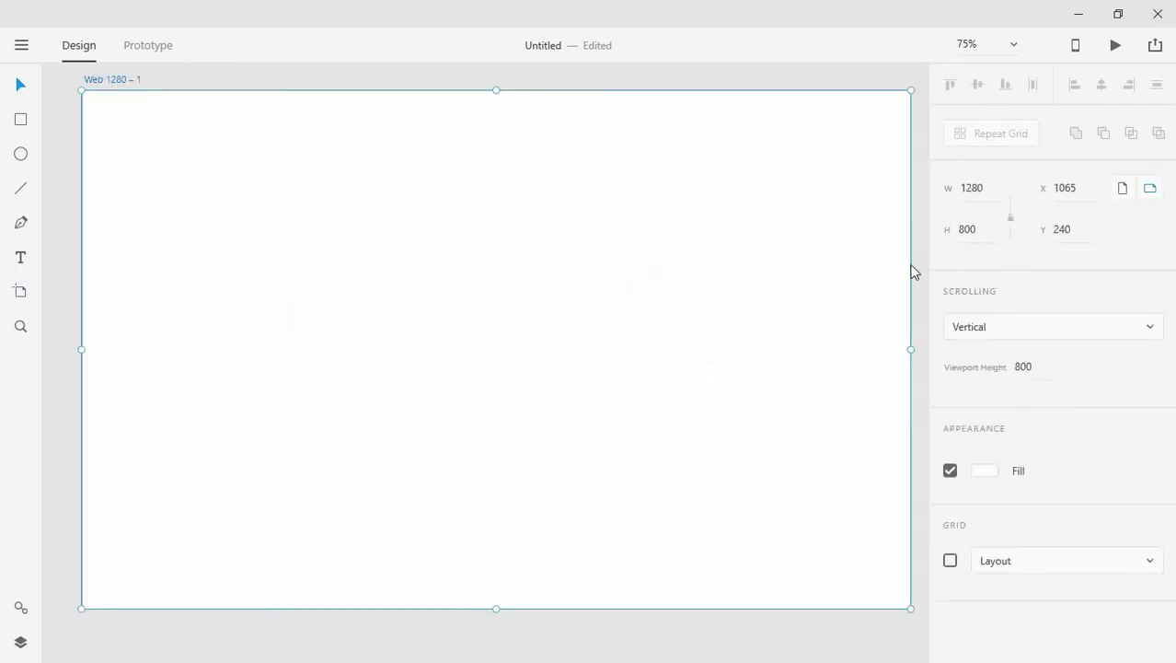
{"action": "left_click", "coordinate": [993, 476]}
{"action": "mouse_move", "coordinate": [891, 425]}
{"action": "left_mouse_down"}
{"action": "mouse_move", "coordinate": [895, 396]}
{"action": "mouse_move", "coordinate": [870, 348]}
{"action": "left_mouse_up"}
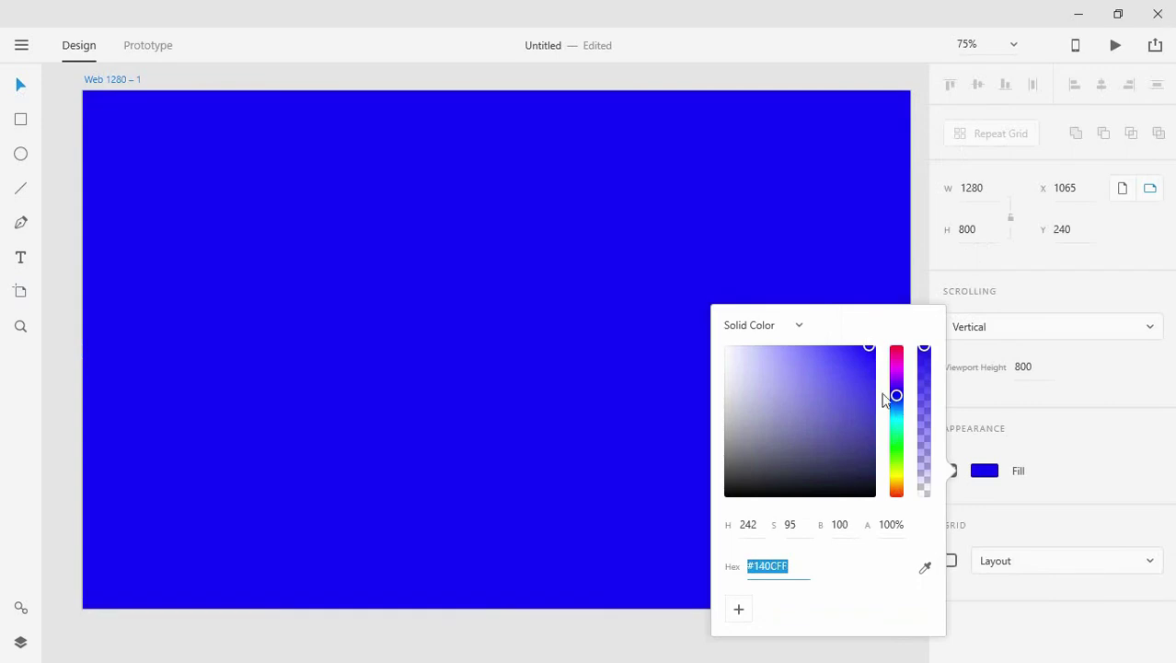
{"action": "mouse_move", "coordinate": [895, 395]}
{"action": "left_mouse_down"}
{"action": "mouse_move", "coordinate": [899, 384]}
{"action": "mouse_move", "coordinate": [899, 410]}
{"action": "mouse_move", "coordinate": [903, 388]}
{"action": "left_mouse_up"}
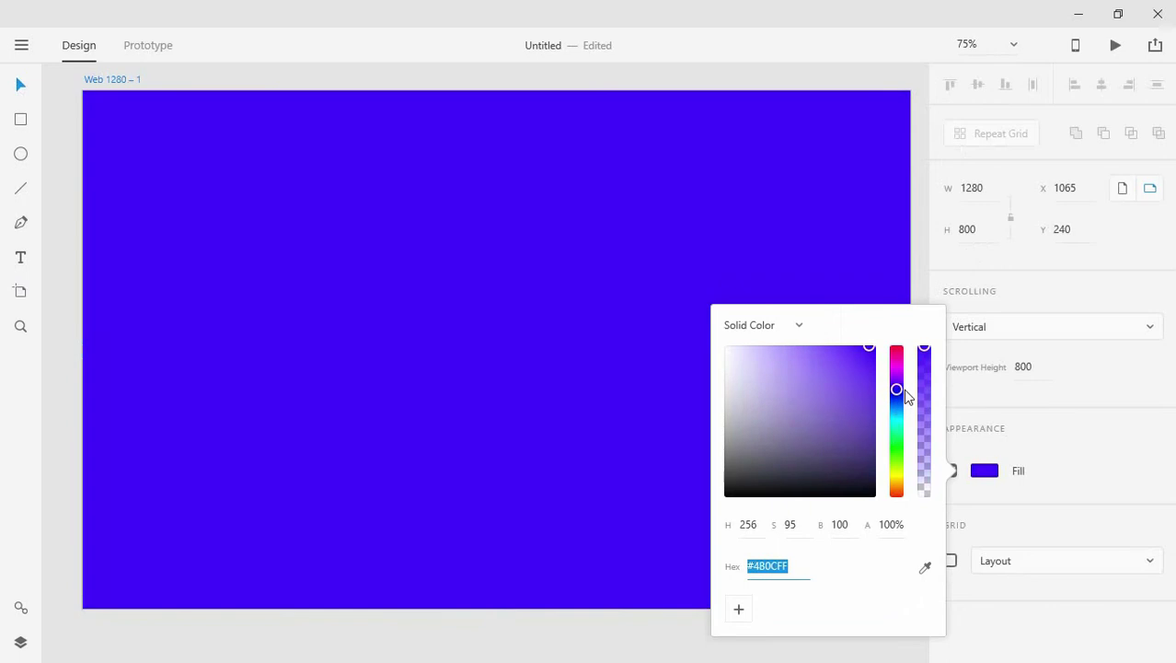
{"action": "mouse_move", "coordinate": [872, 425]}
{"action": "left_mouse_down"}
{"action": "mouse_move", "coordinate": [876, 482]}
{"action": "mouse_move", "coordinate": [878, 454]}
{"action": "mouse_move", "coordinate": [865, 469]}
{"action": "left_mouse_up"}
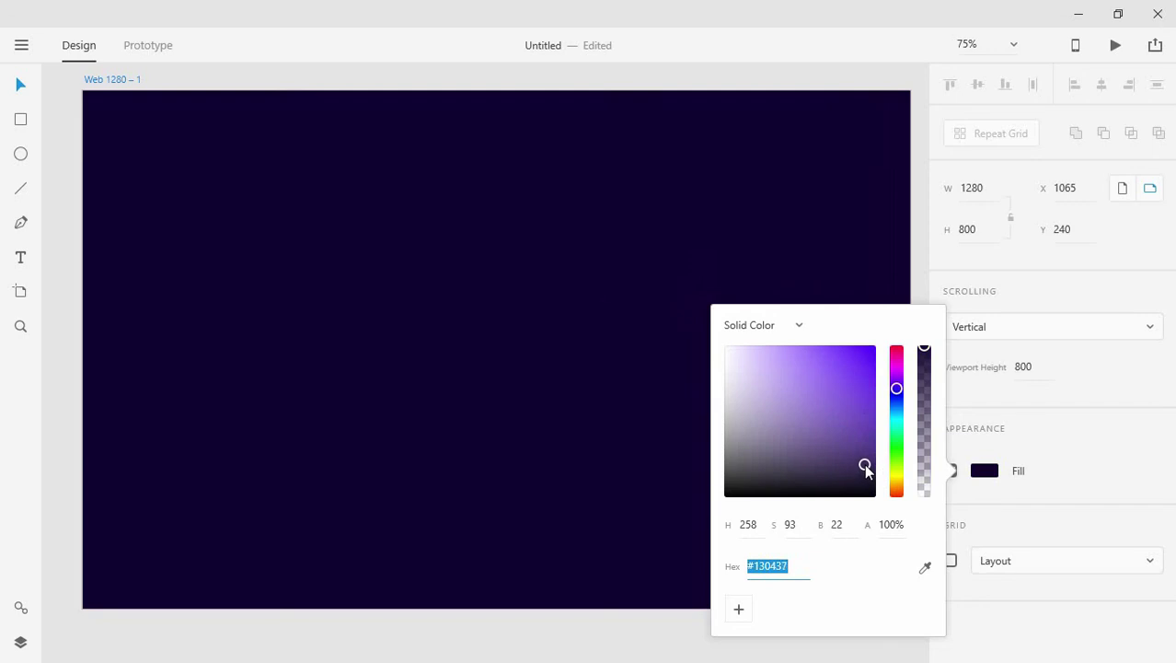
{"action": "mouse_move", "coordinate": [895, 386]}
{"action": "left_mouse_down"}
{"action": "mouse_move", "coordinate": [902, 396]}
{"action": "mouse_move", "coordinate": [869, 372]}
{"action": "mouse_move", "coordinate": [869, 471]}
{"action": "left_mouse_up"}
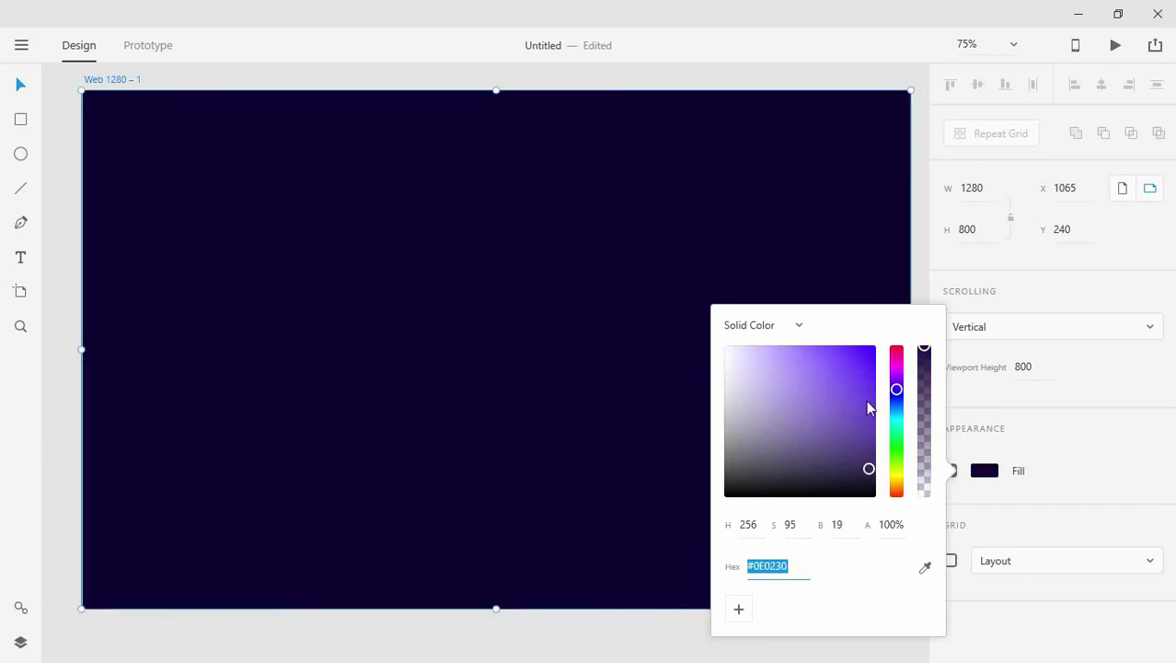
{"action": "mouse_move", "coordinate": [869, 399]}
{"action": "left_mouse_down"}
{"action": "mouse_move", "coordinate": [899, 397]}
{"action": "mouse_move", "coordinate": [895, 386]}
{"action": "left_mouse_up"}
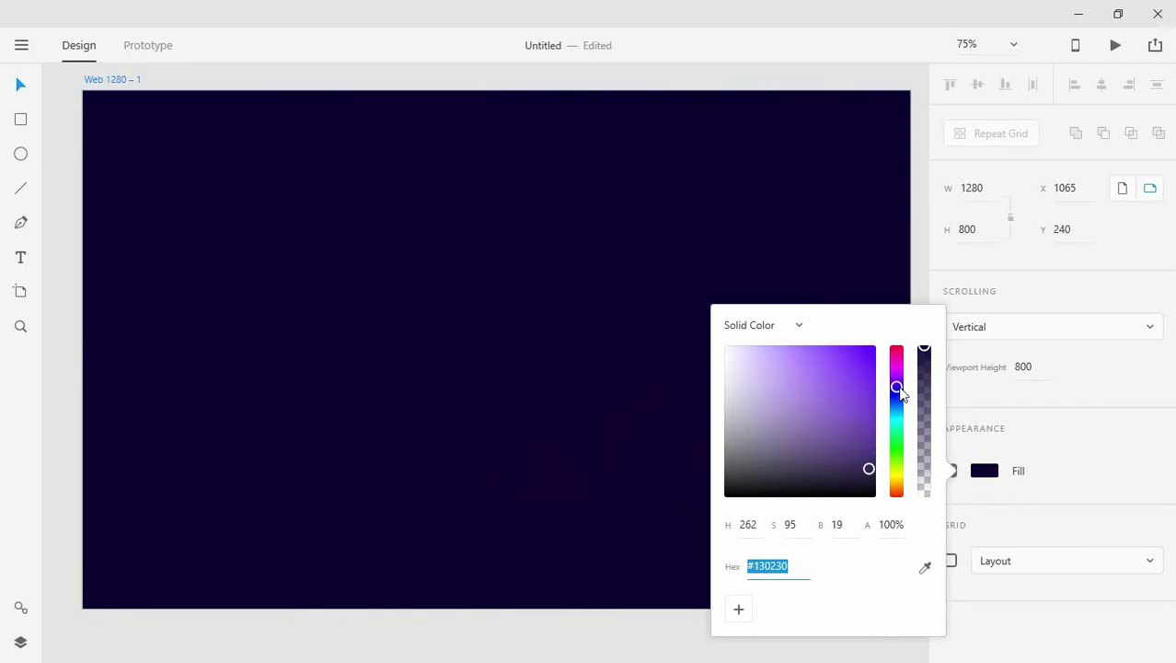
{"action": "mouse_move", "coordinate": [869, 468]}
{"action": "left_mouse_down"}
{"action": "mouse_move", "coordinate": [868, 442]}
{"action": "mouse_move", "coordinate": [876, 477]}
{"action": "mouse_move", "coordinate": [867, 472]}
{"action": "left_mouse_up"}
{"action": "left_click", "coordinate": [846, 84]}
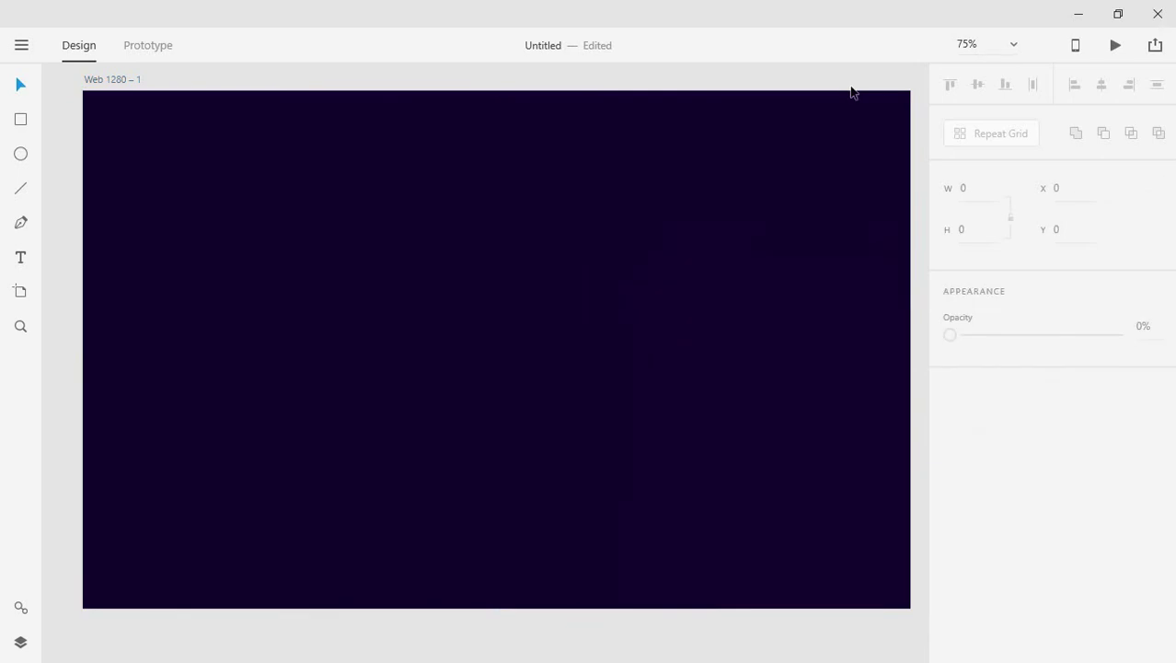
Draw a rectangle on the artboard at 100% zoom and set its width to 500.
{"action": "key", "text": "ctrl+1"}
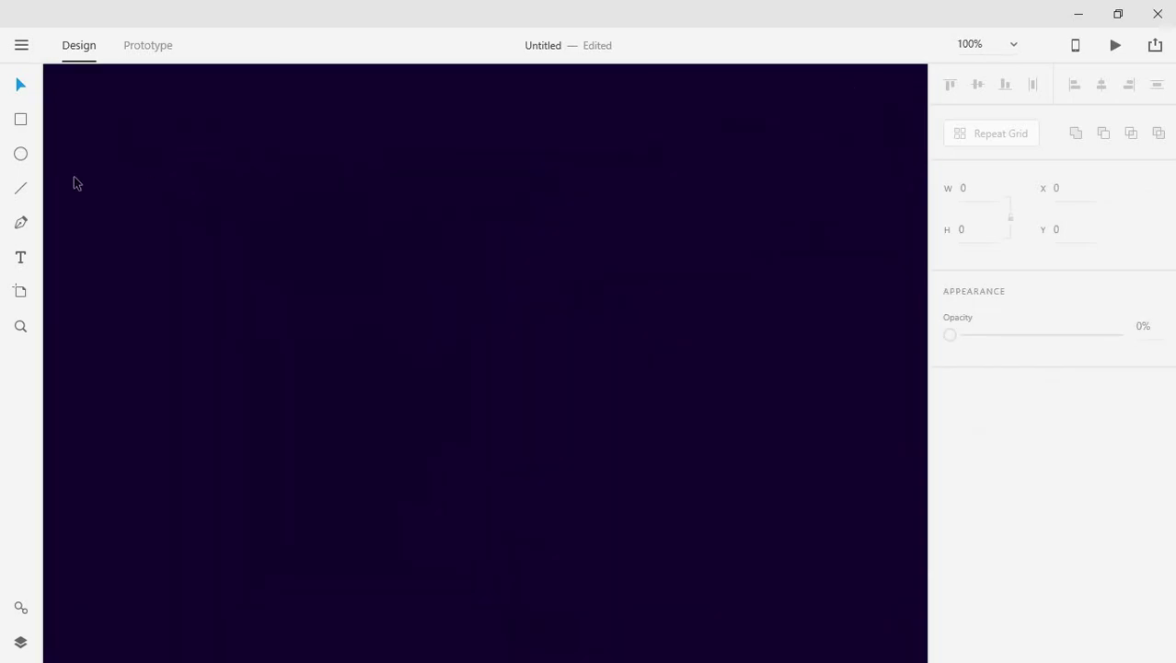
{"action": "left_click", "coordinate": [21, 120]}
{"action": "left_click_drag", "start_coordinate": [410, 311], "coordinate": [840, 577]}
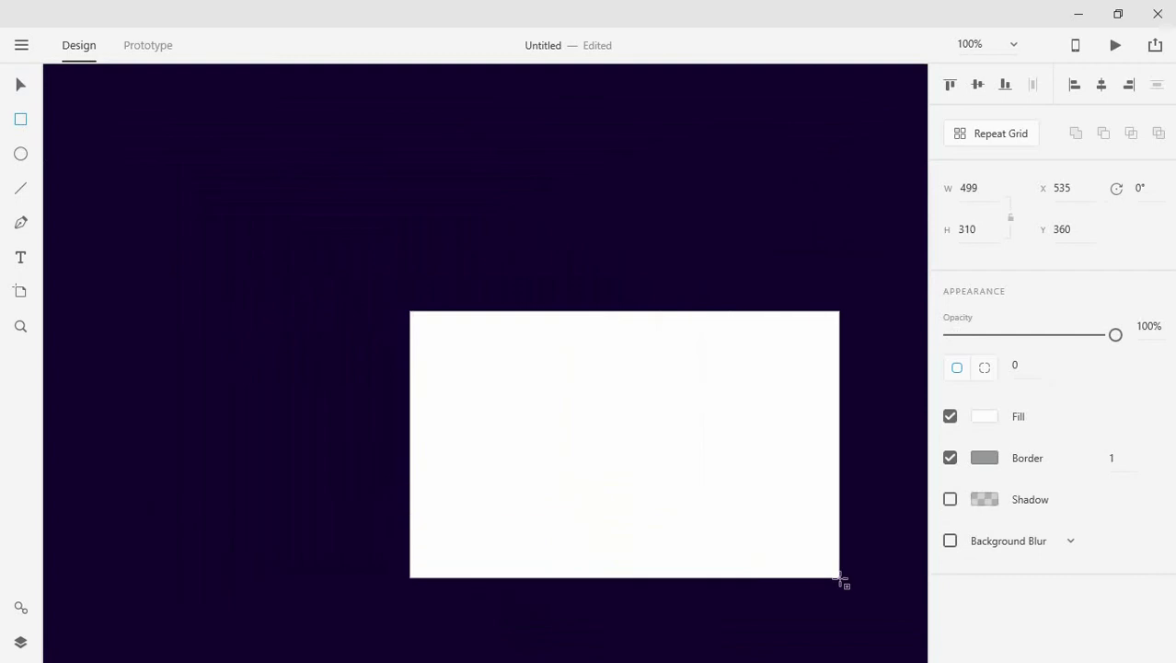
{"action": "left_click", "coordinate": [979, 186]}
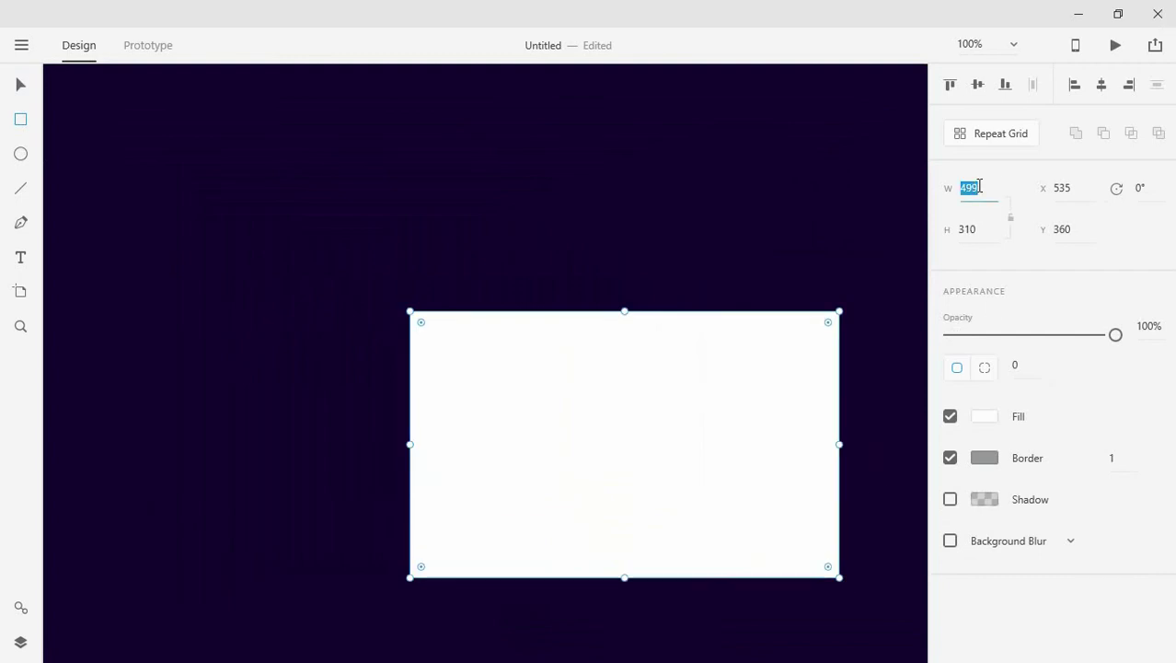
{"action": "type", "text": "450"}
{"action": "key", "text": "Return"}
{"action": "left_click", "coordinate": [981, 190]}
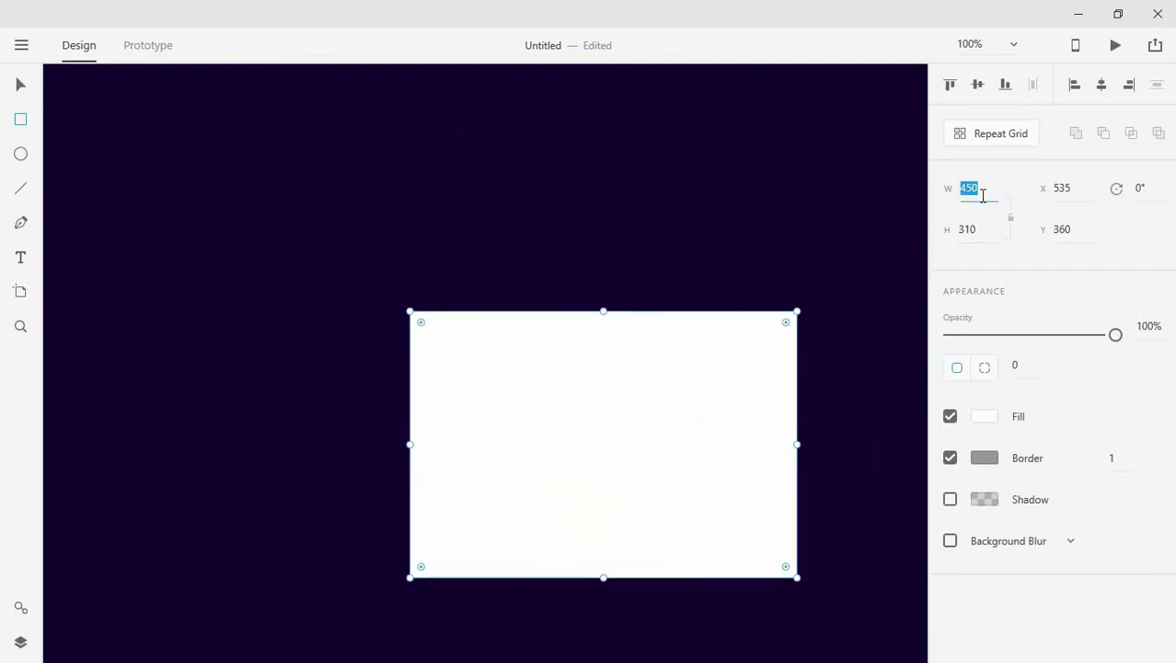
{"action": "type", "text": "50"}
{"action": "left_click", "coordinate": [983, 228]}
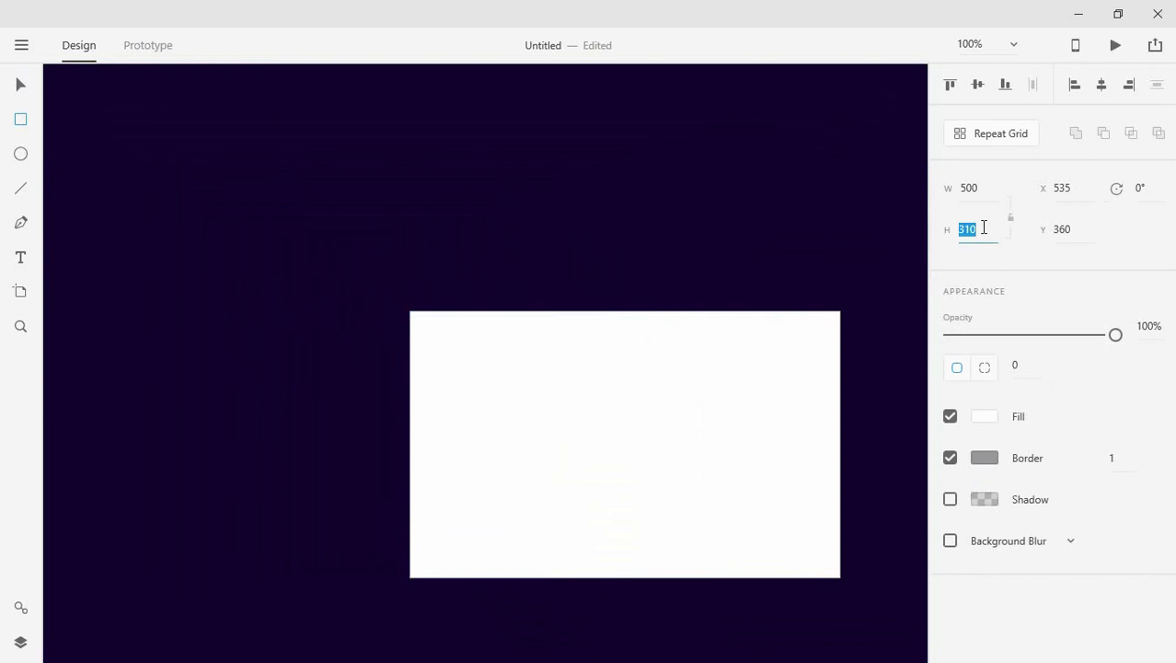
Set the rectangle's height to 300.
{"action": "type", "text": "350"}
{"action": "key", "text": "Return"}
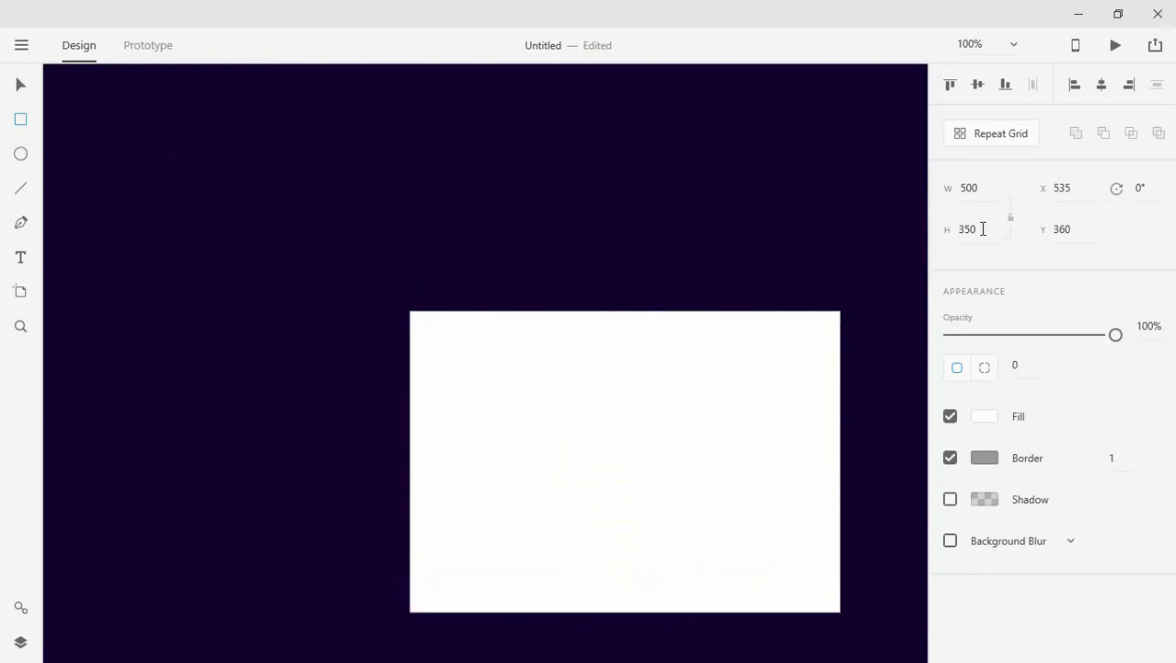
{"action": "left_click", "coordinate": [983, 229]}
{"action": "type", "text": "300"}
{"action": "key", "text": "Return"}
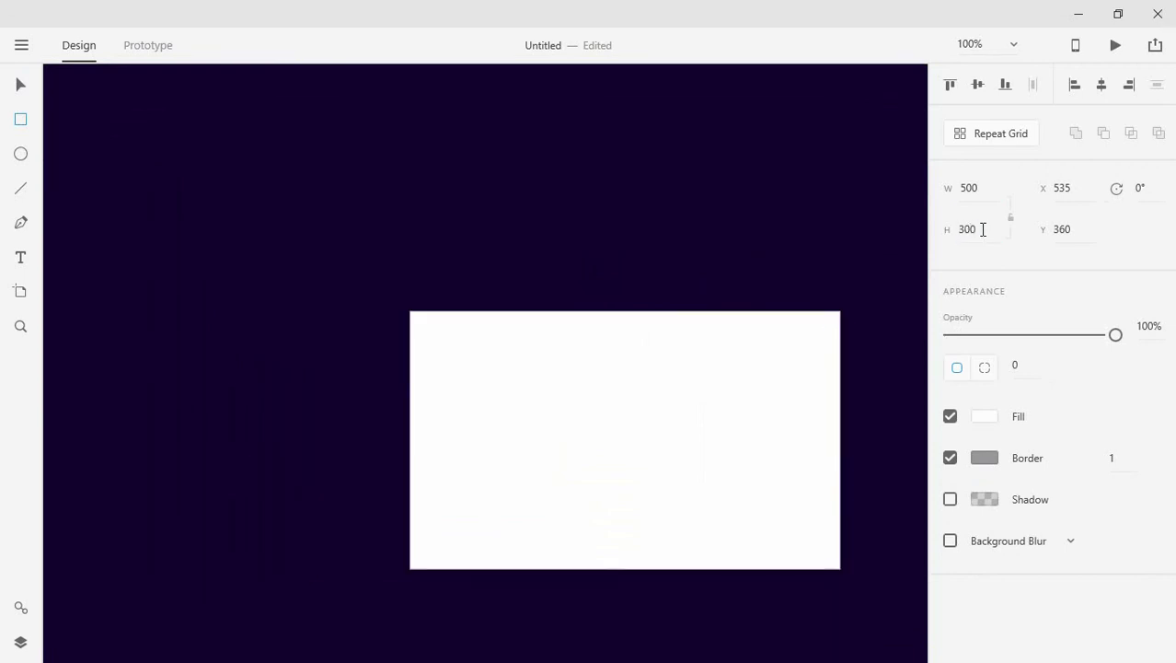
Move the rectangle toward centre, remove its border, and set its height to 310.
{"action": "left_click", "coordinate": [18, 86]}
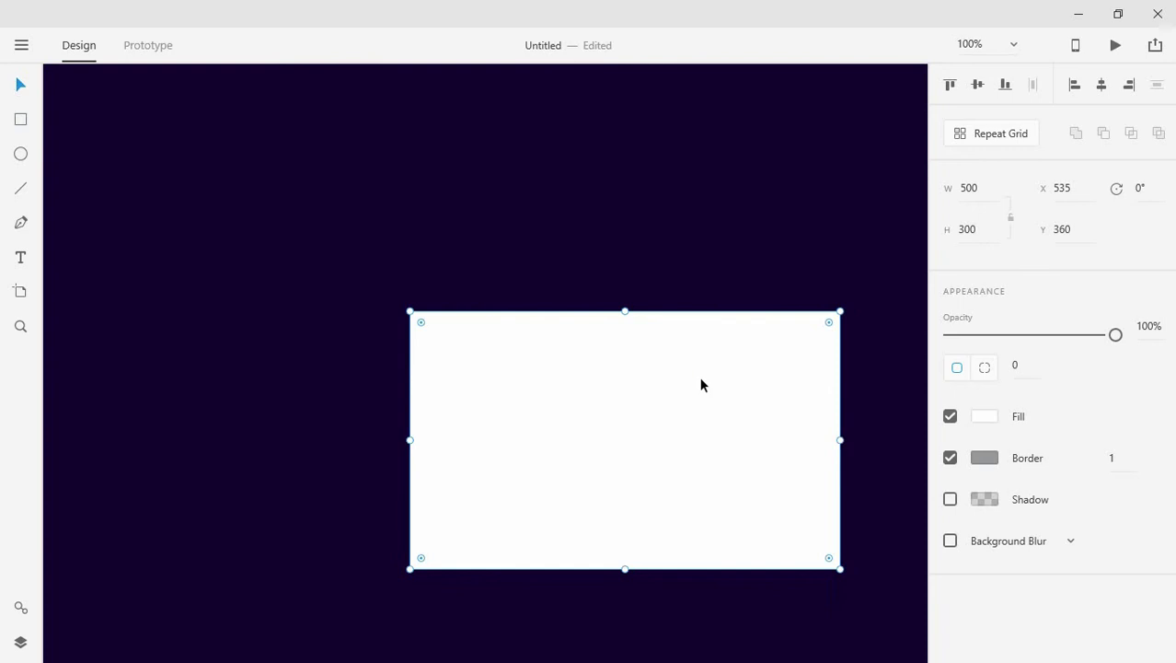
{"action": "left_click_drag", "start_coordinate": [700, 384], "coordinate": [544, 319]}
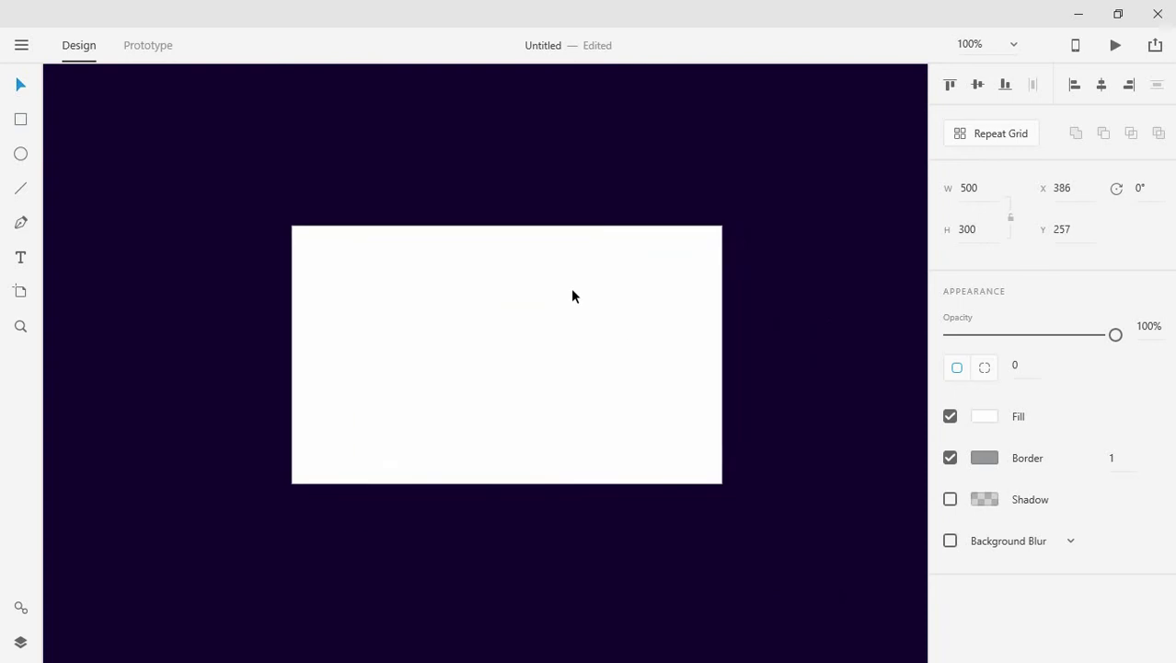
{"action": "left_click", "coordinate": [951, 458]}
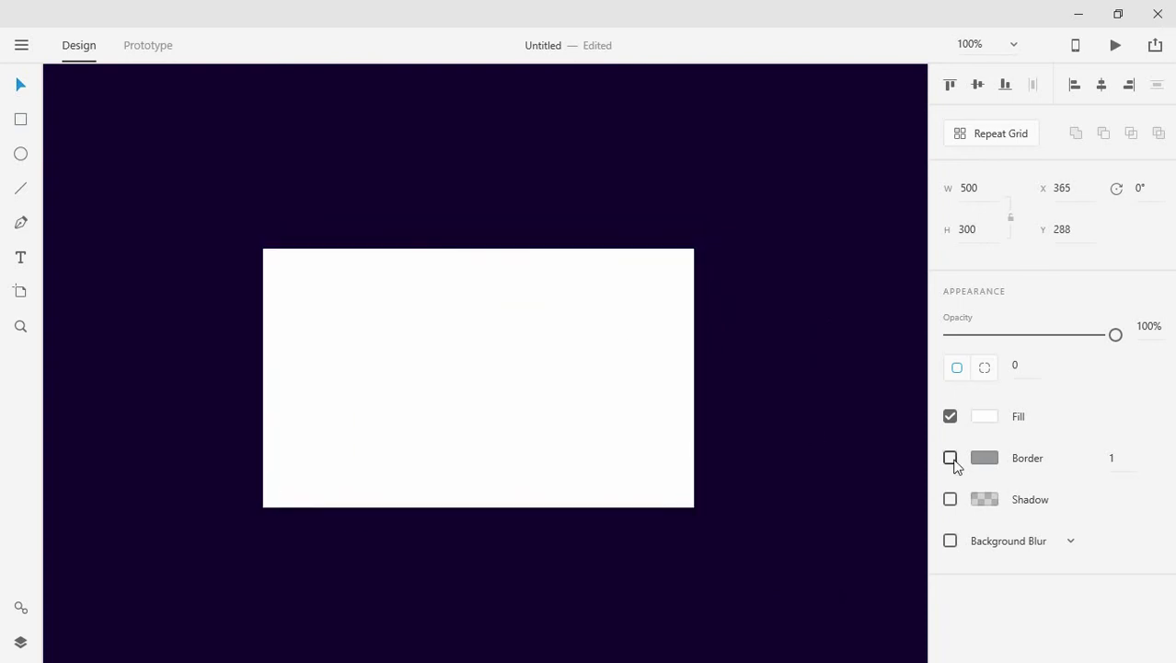
{"action": "left_click", "coordinate": [976, 242]}
{"action": "type", "text": "310"}
{"action": "key", "text": "Return"}
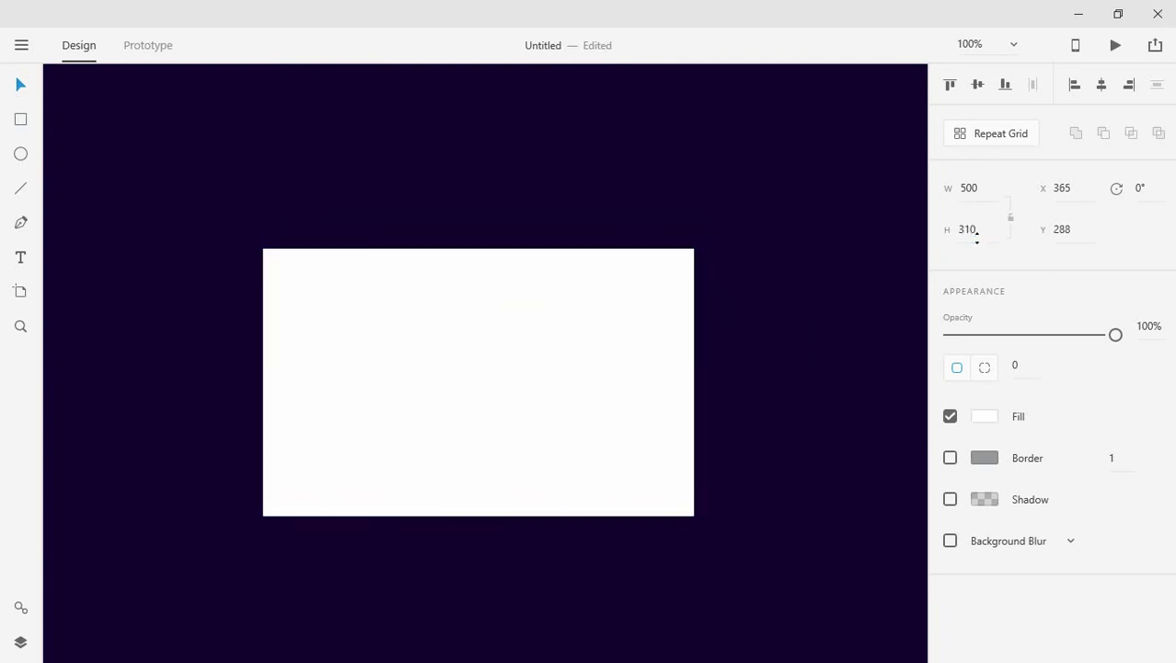
{"action": "left_click", "coordinate": [984, 416]}
Turn the rectangle red and paste a duplicate on top of it.
{"action": "left_click_drag", "start_coordinate": [830, 365], "coordinate": [874, 292]}
{"action": "left_click", "coordinate": [577, 329]}
{"action": "right_click", "coordinate": [539, 328]}
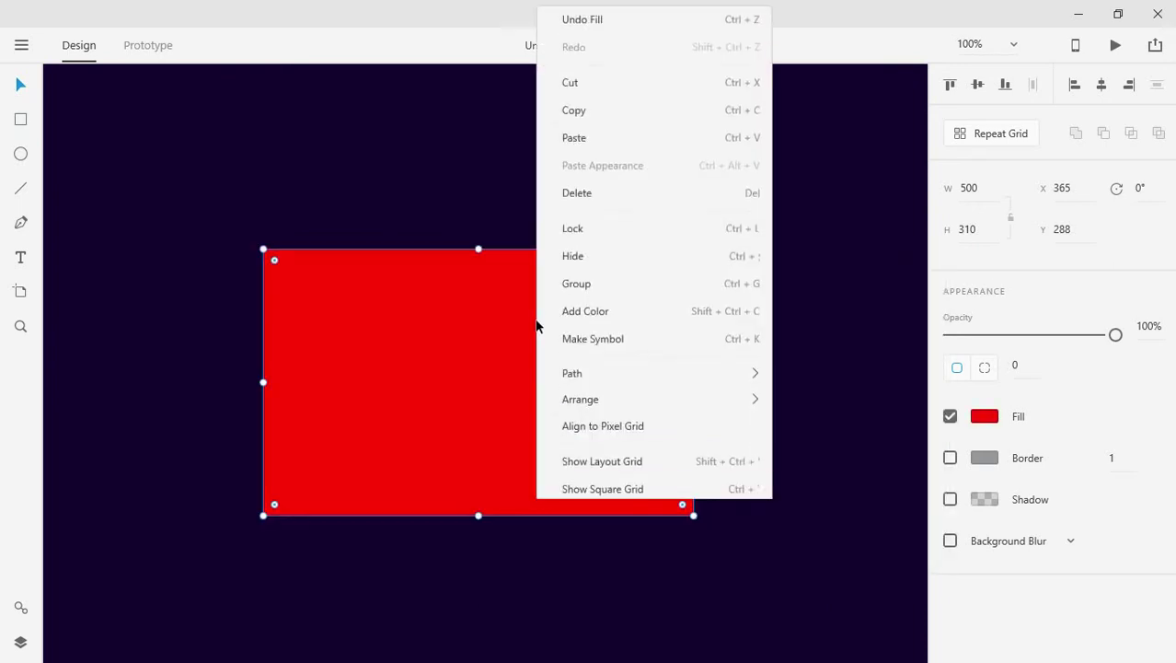
{"action": "left_click", "coordinate": [599, 105]}
{"action": "right_click", "coordinate": [523, 304]}
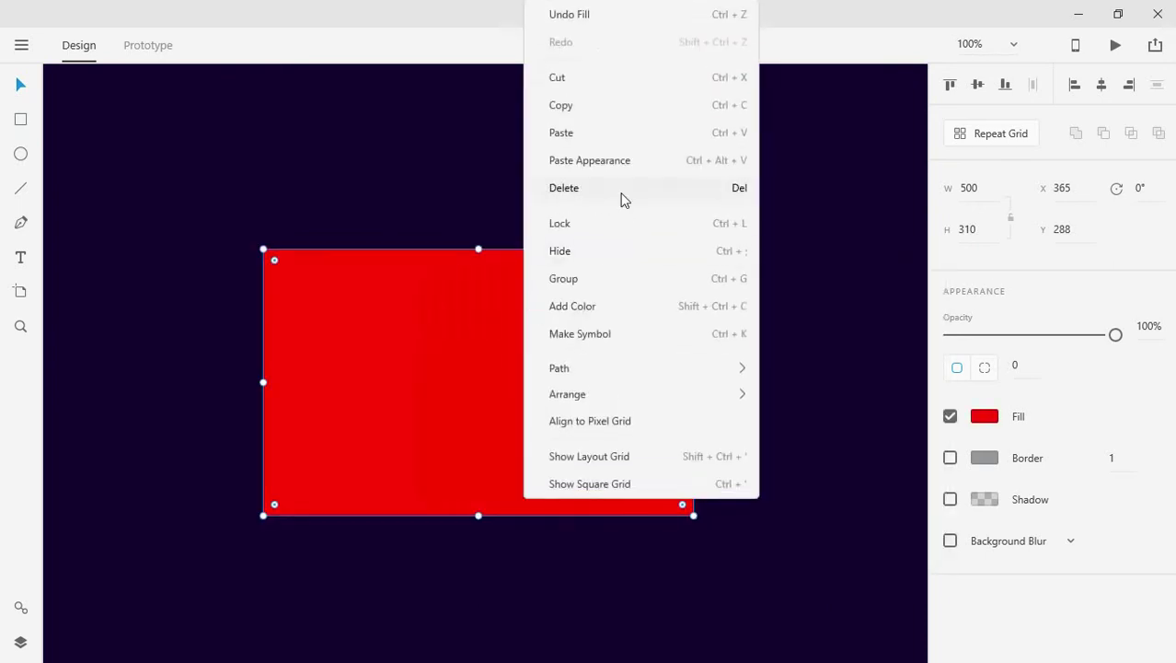
{"action": "left_click", "coordinate": [610, 138]}
Change the duplicate rectangle's fill to magenta.
{"action": "left_click", "coordinate": [983, 417]}
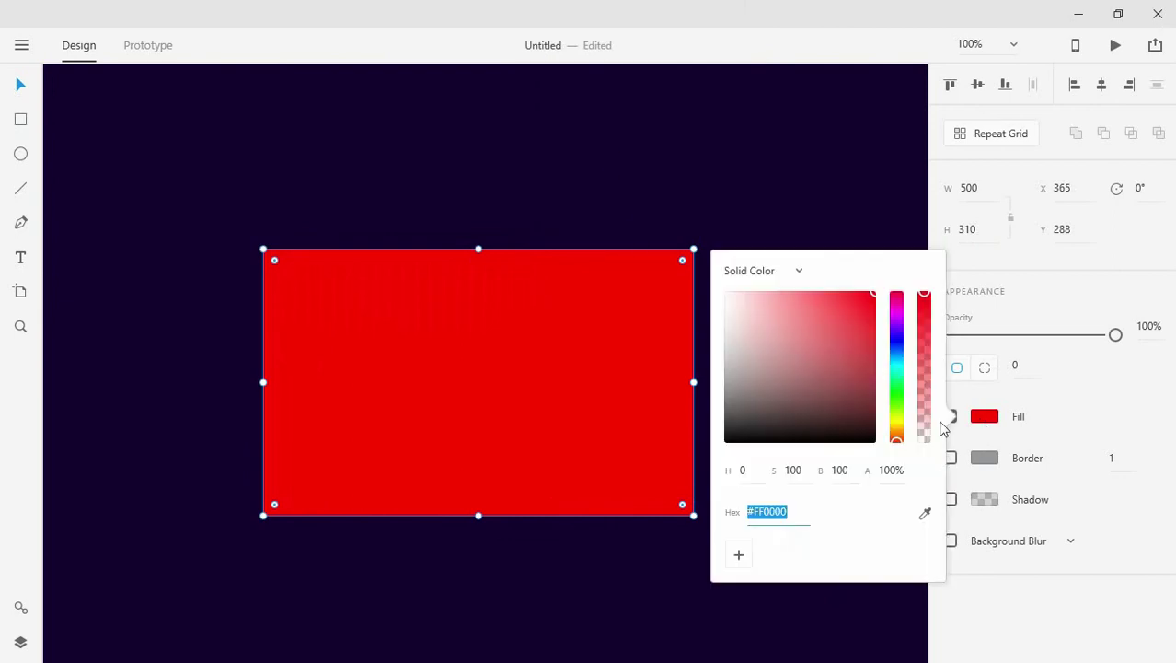
{"action": "left_click", "coordinate": [839, 339]}
{"action": "left_click_drag", "start_coordinate": [838, 340], "coordinate": [854, 304]}
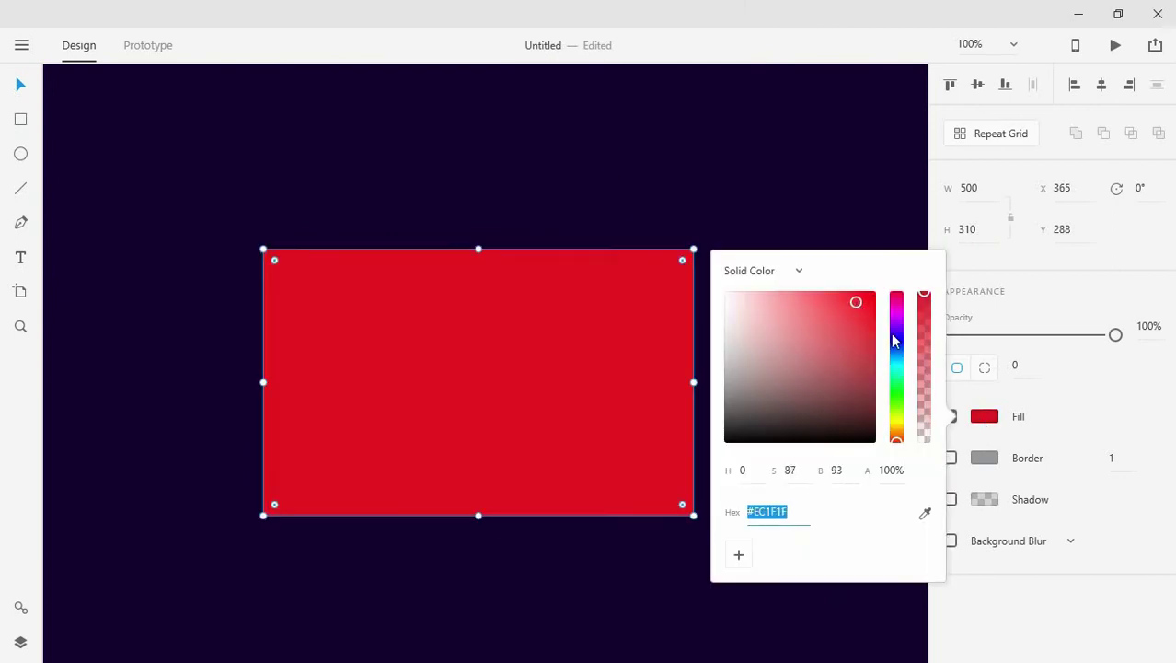
{"action": "left_click", "coordinate": [896, 316]}
{"action": "left_click", "coordinate": [594, 338]}
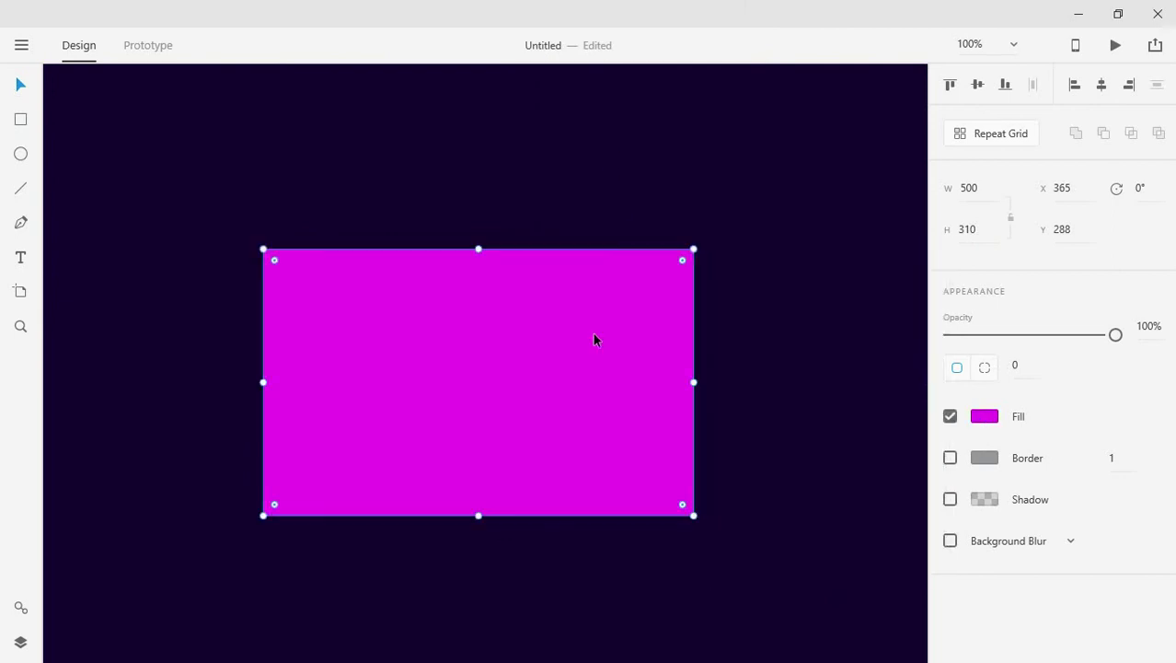
Pull a curved notch into the magenta top edge, then undo it back to straight.
{"action": "double_click", "coordinate": [480, 270]}
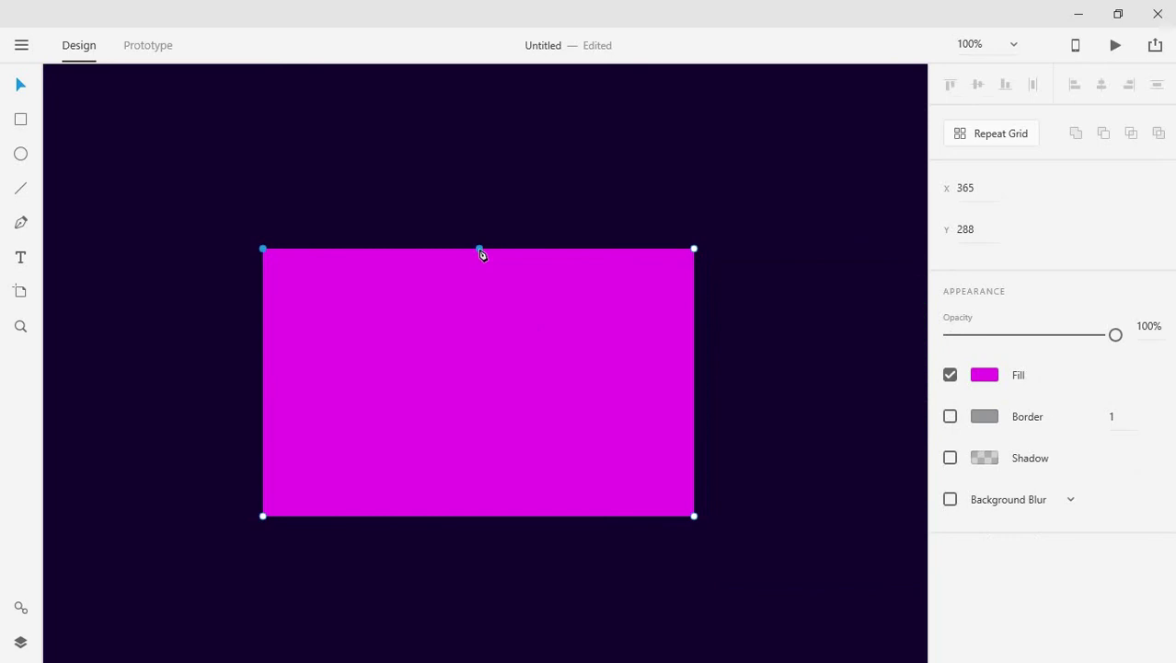
{"action": "left_click_drag", "start_coordinate": [478, 248], "coordinate": [481, 380]}
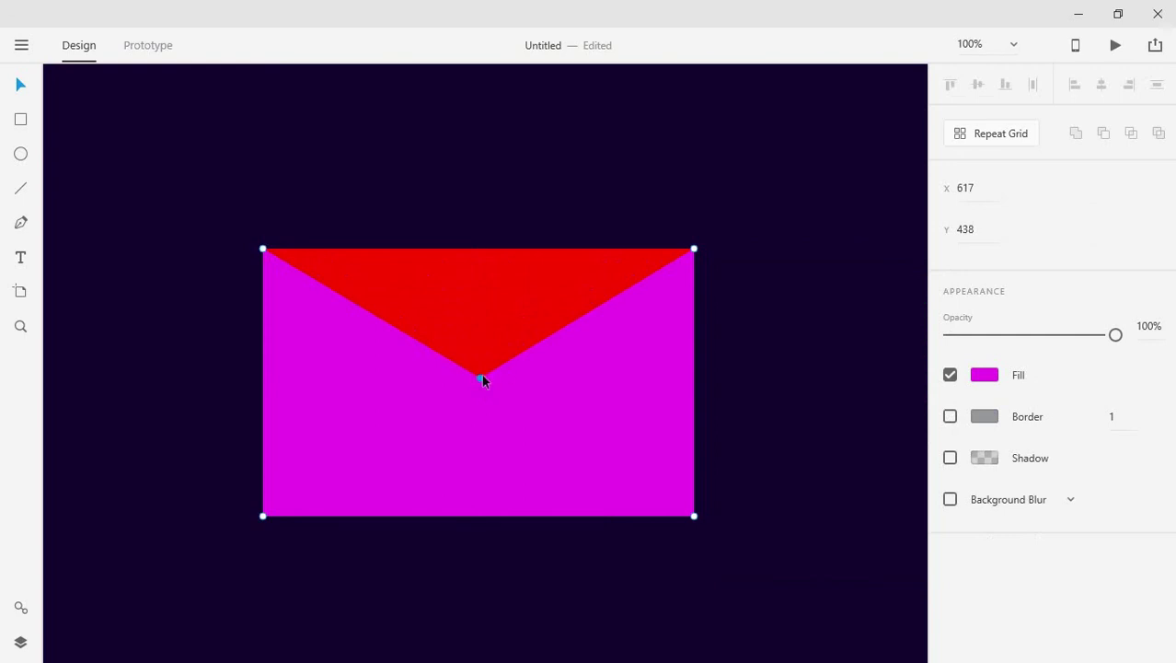
{"action": "double_click", "coordinate": [481, 376]}
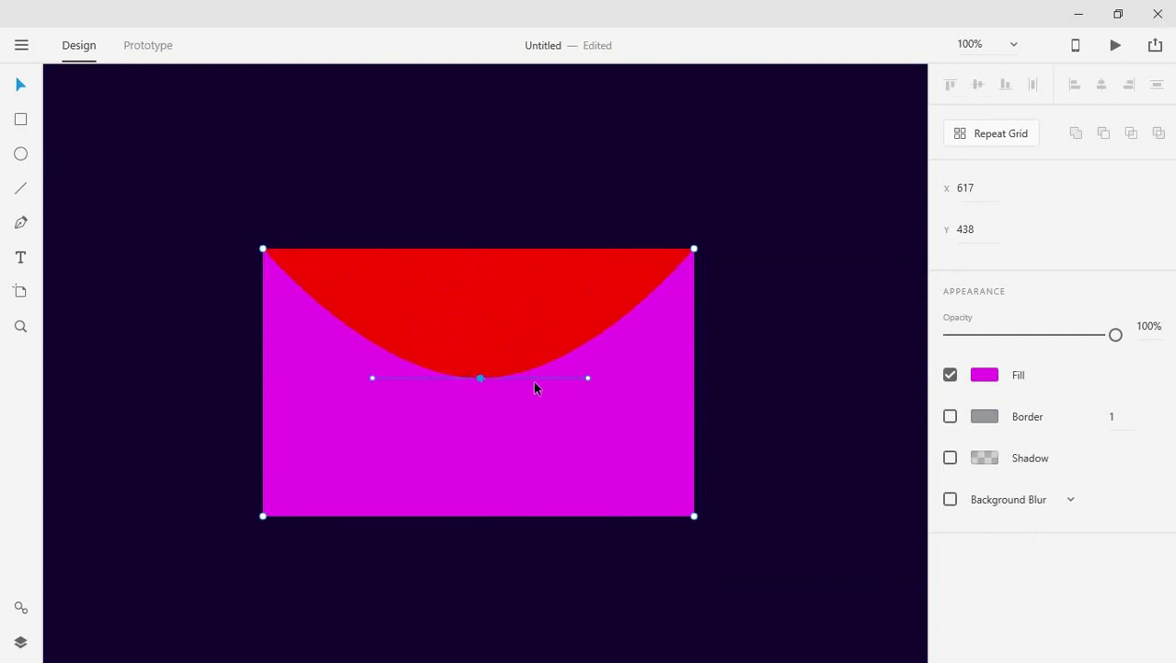
{"action": "left_click_drag", "start_coordinate": [478, 376], "coordinate": [486, 333]}
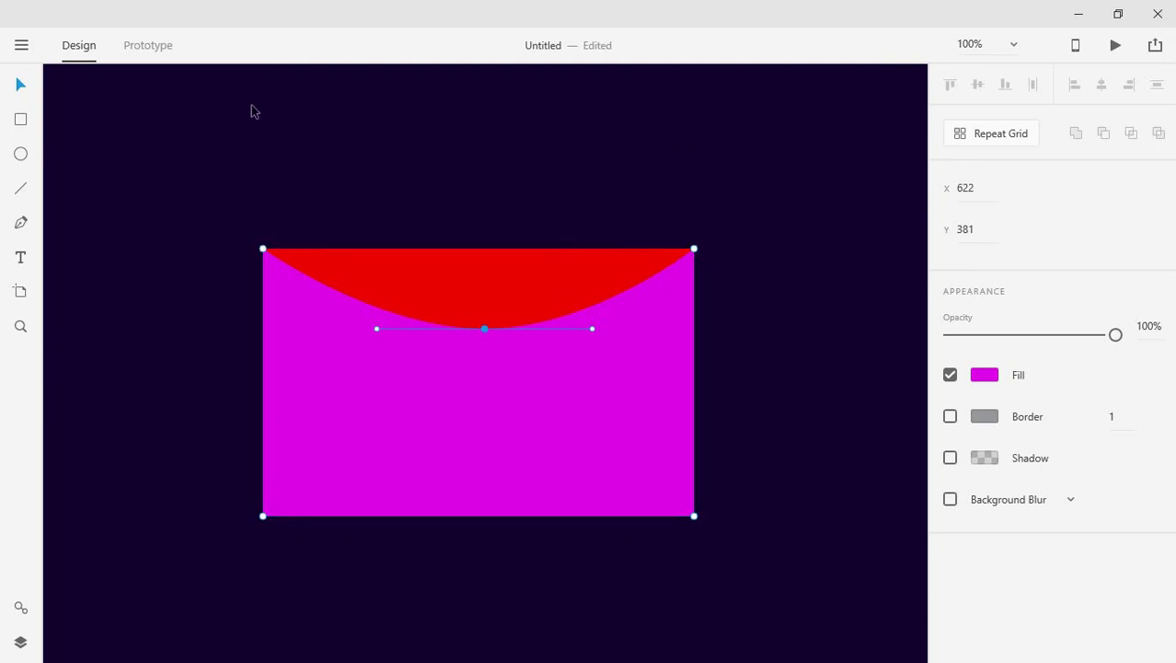
{"action": "key", "text": "ctrl+z"}
{"action": "key", "text": "ctrl+z"}
{"action": "key", "text": "ctrl+z"}
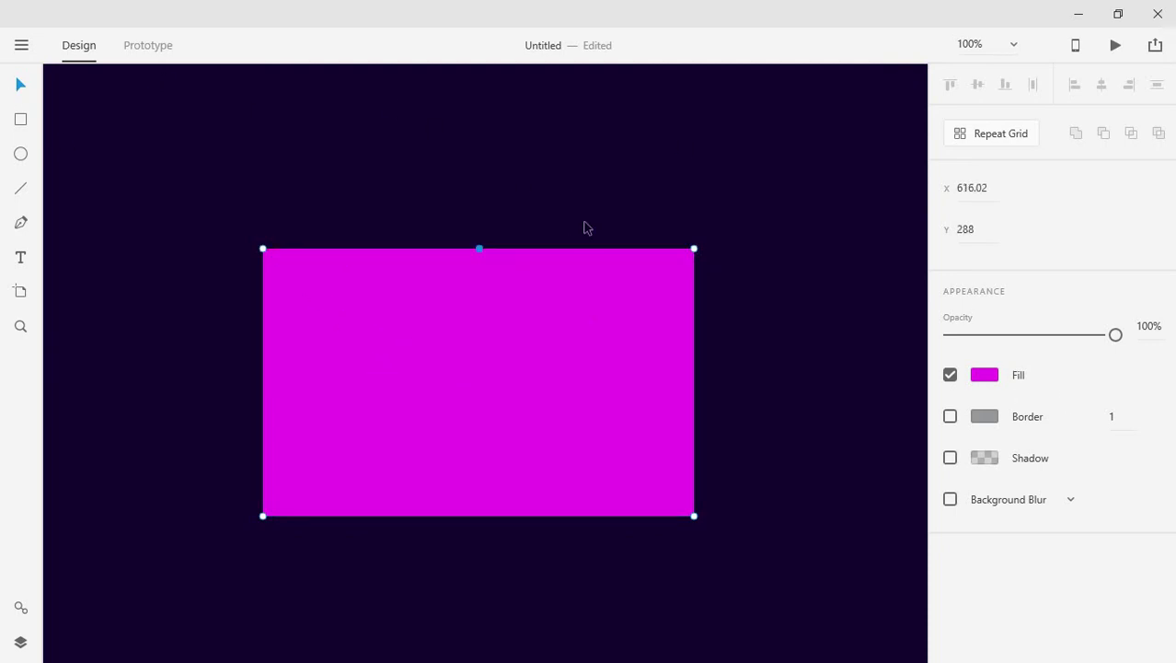
{"action": "key", "text": "ctrl+z"}
{"action": "key", "text": "ctrl+z"}
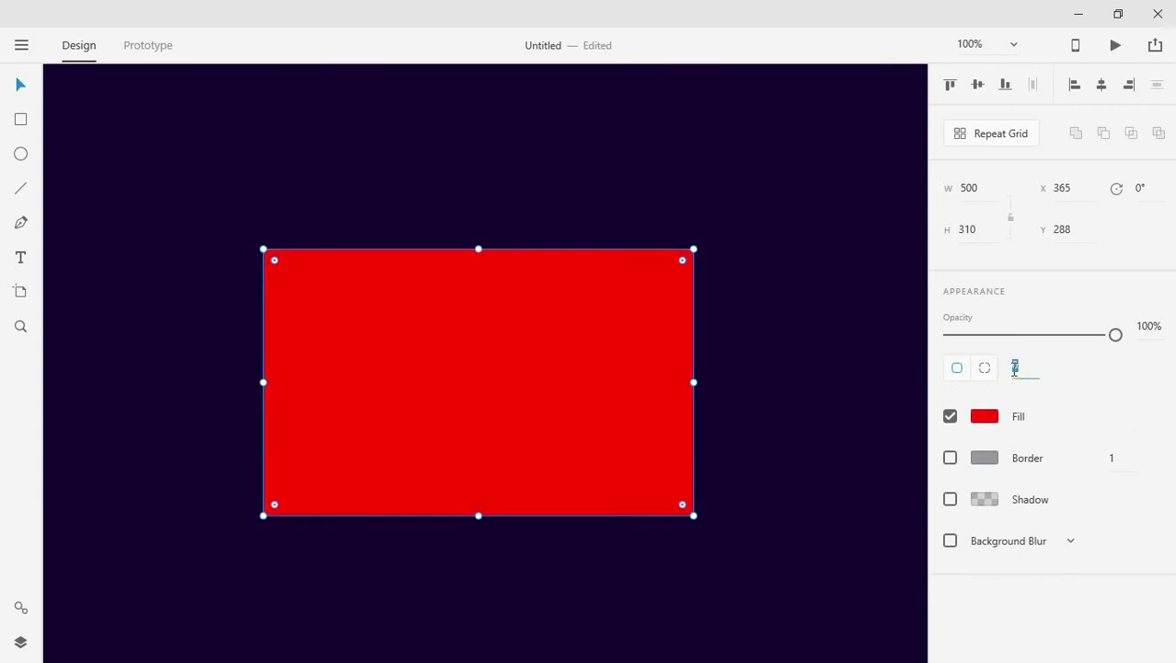
Round the red rectangle's corners to a radius of 10.
{"action": "type", "text": "10"}
{"action": "left_click", "coordinate": [861, 381]}
{"action": "left_click", "coordinate": [588, 354]}
{"action": "left_click_drag", "start_coordinate": [559, 337], "coordinate": [656, 376]}
{"action": "key", "text": "ctrl+z"}
{"action": "key", "text": "ctrl+z"}
{"action": "left_click", "coordinate": [1038, 367]}
{"action": "type", "text": "0"}
{"action": "left_click", "coordinate": [770, 365]}
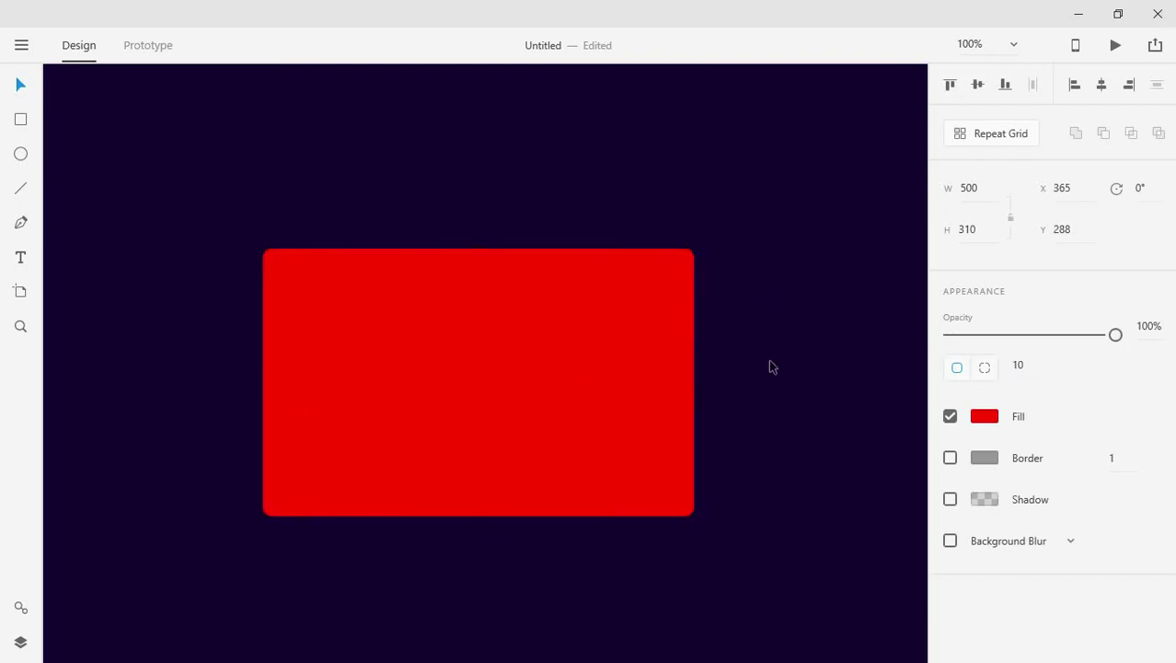
{"action": "left_click", "coordinate": [581, 351]}
Paste a copy of the rectangle on top and fill it magenta.
{"action": "right_click", "coordinate": [500, 353]}
{"action": "left_click", "coordinate": [534, 108]}
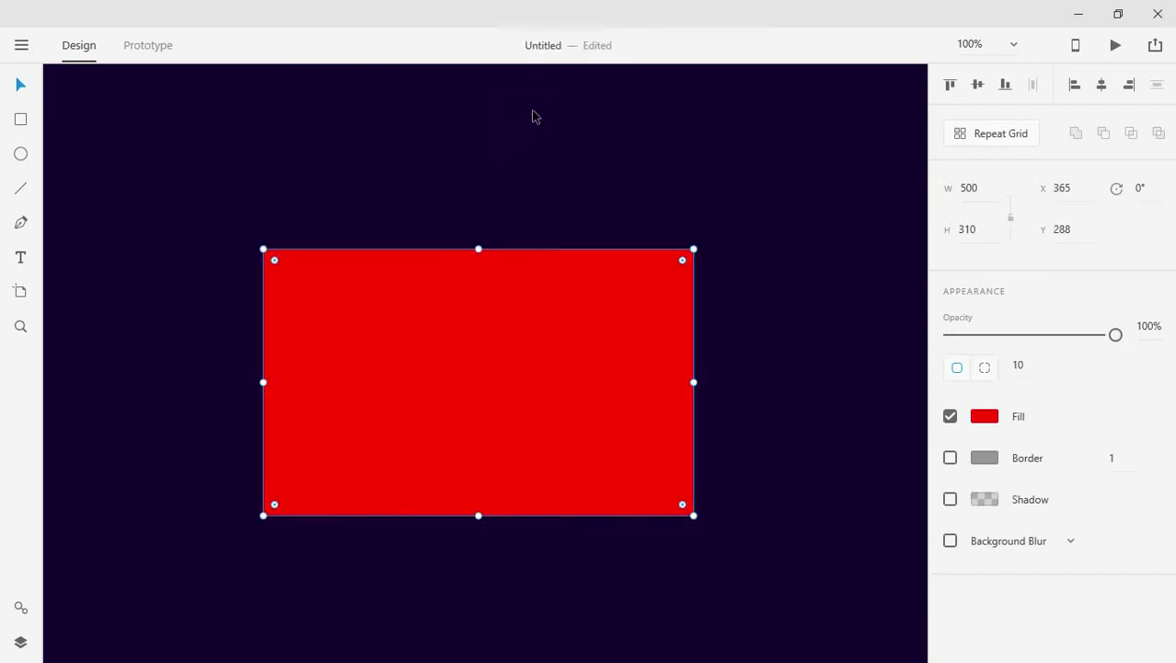
{"action": "right_click", "coordinate": [490, 368]}
{"action": "left_click", "coordinate": [555, 145]}
{"action": "left_click", "coordinate": [987, 422]}
{"action": "left_click_drag", "start_coordinate": [901, 342], "coordinate": [899, 320]}
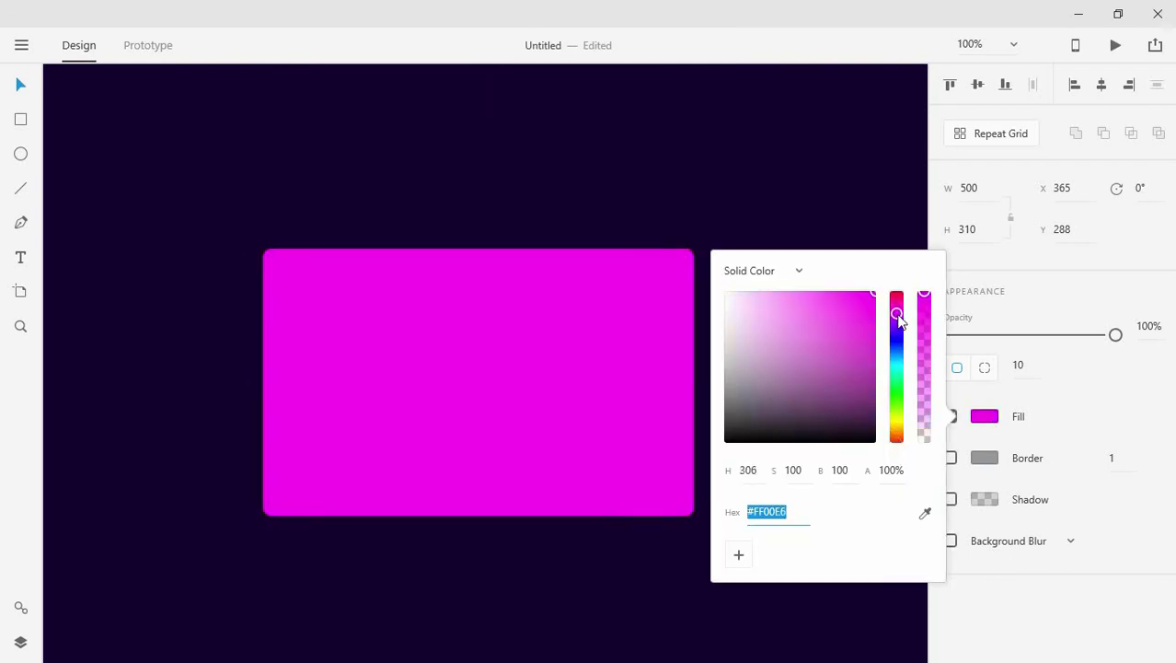
{"action": "left_click", "coordinate": [598, 359]}
Add a top-middle anchor and drag it down into a smooth curve, exposing the red flap.
{"action": "double_click", "coordinate": [522, 326]}
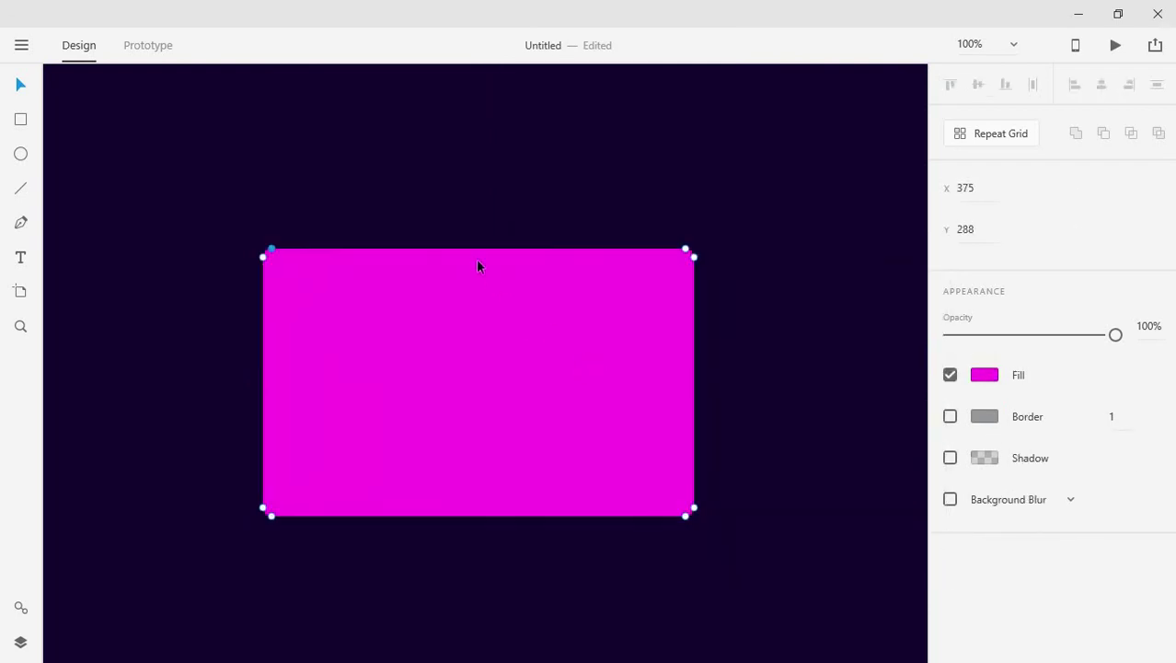
{"action": "left_click", "coordinate": [478, 250]}
{"action": "left_click_drag", "start_coordinate": [478, 248], "coordinate": [477, 333]}
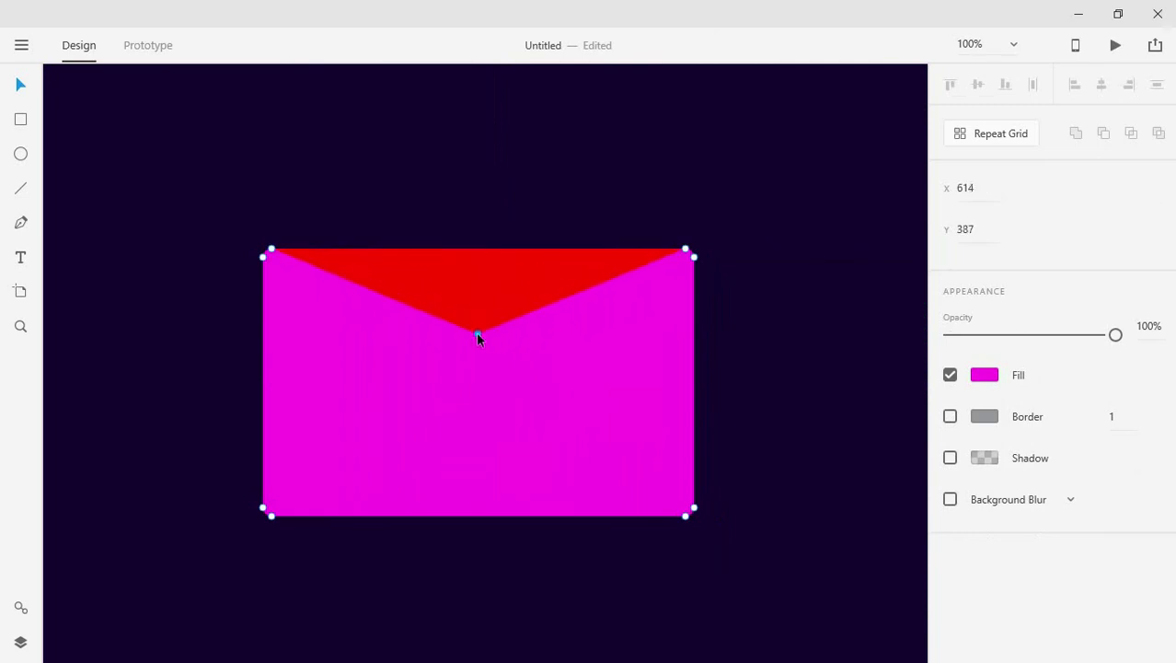
{"action": "double_click", "coordinate": [477, 334]}
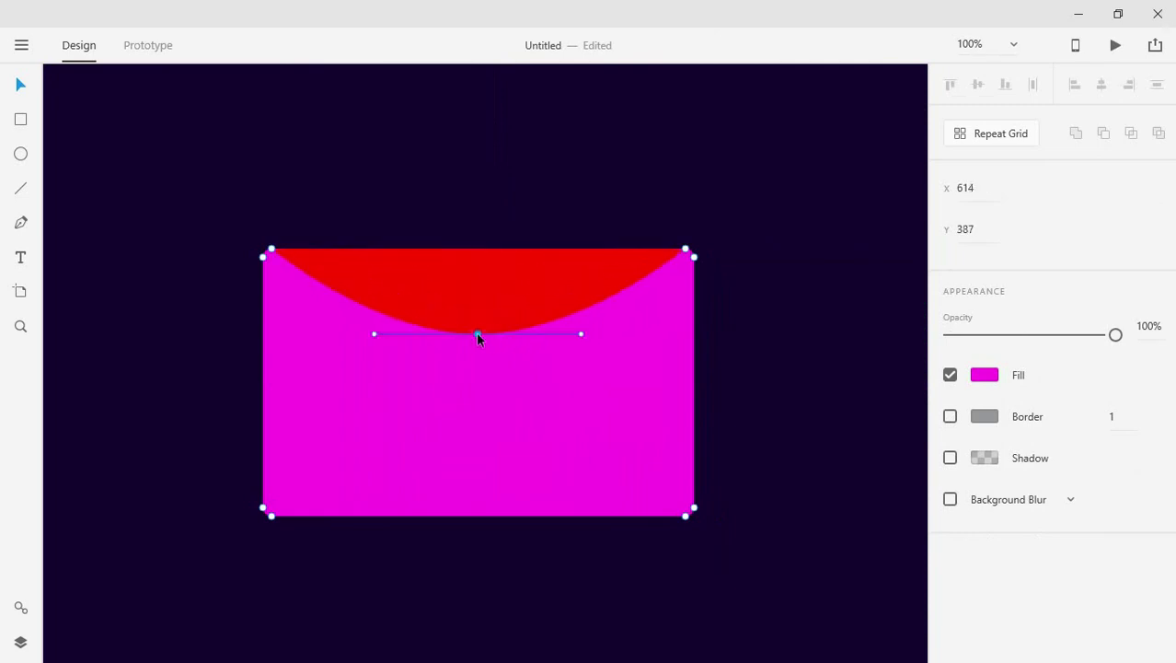
{"action": "left_click_drag", "start_coordinate": [476, 335], "coordinate": [480, 330]}
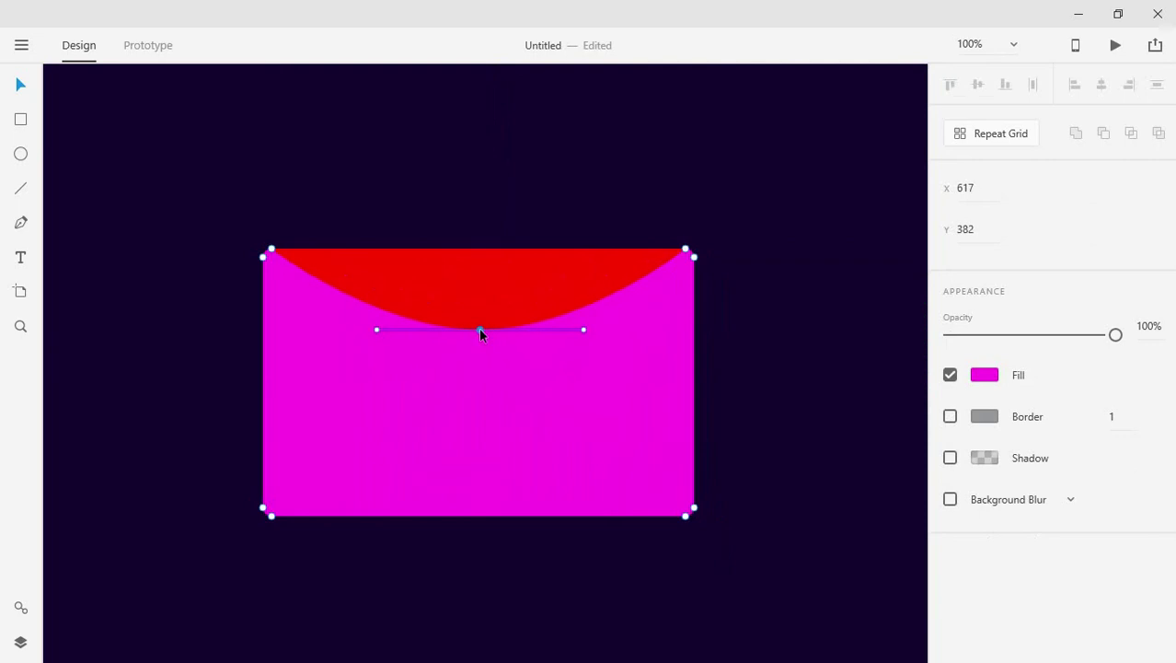
{"action": "left_click", "coordinate": [619, 175]}
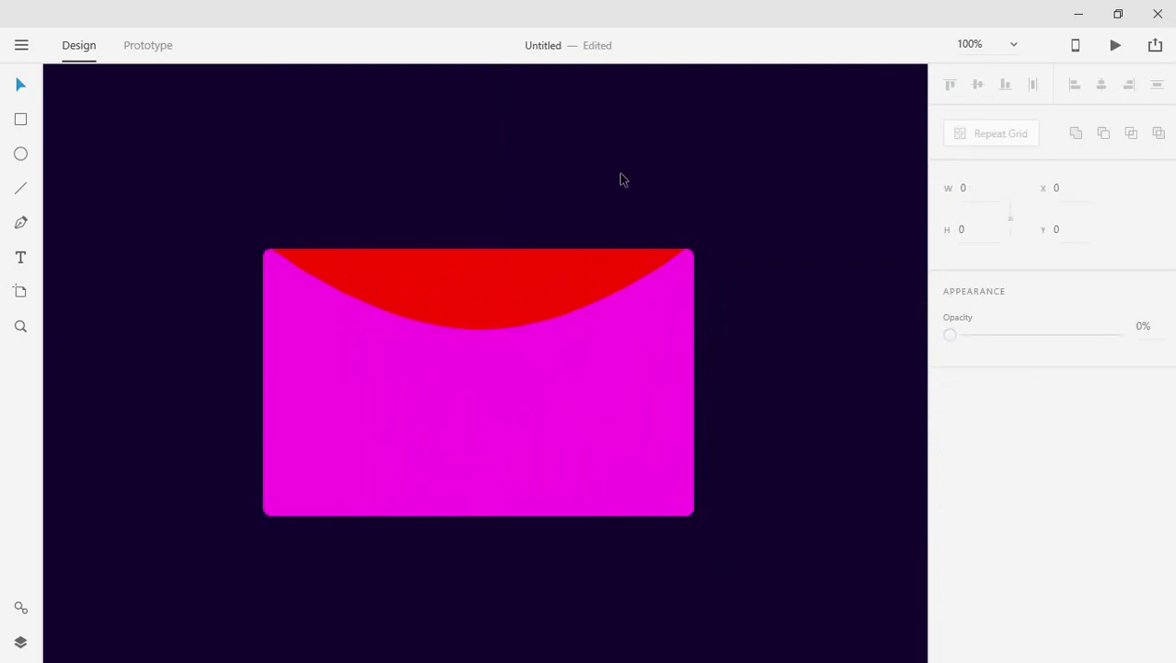
Give the flap a diagonal gradient from cyan #00E5FF to dark blue #004080.
{"action": "left_click", "coordinate": [498, 289]}
{"action": "left_click", "coordinate": [977, 419]}
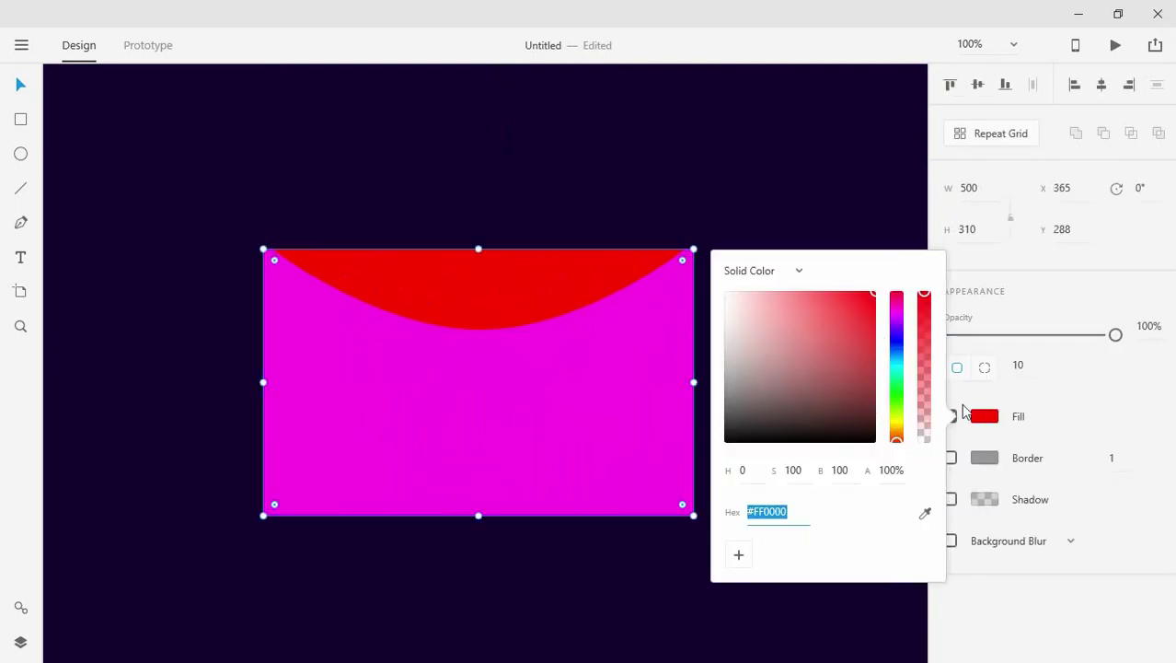
{"action": "left_click", "coordinate": [793, 271]}
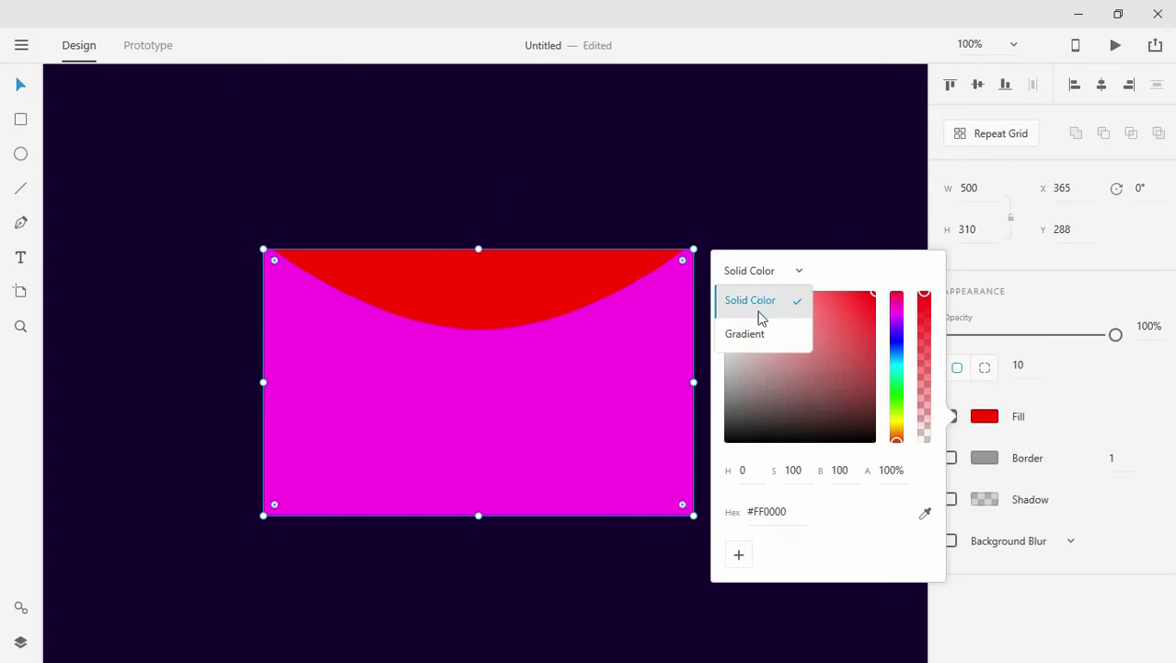
{"action": "left_click", "coordinate": [745, 335]}
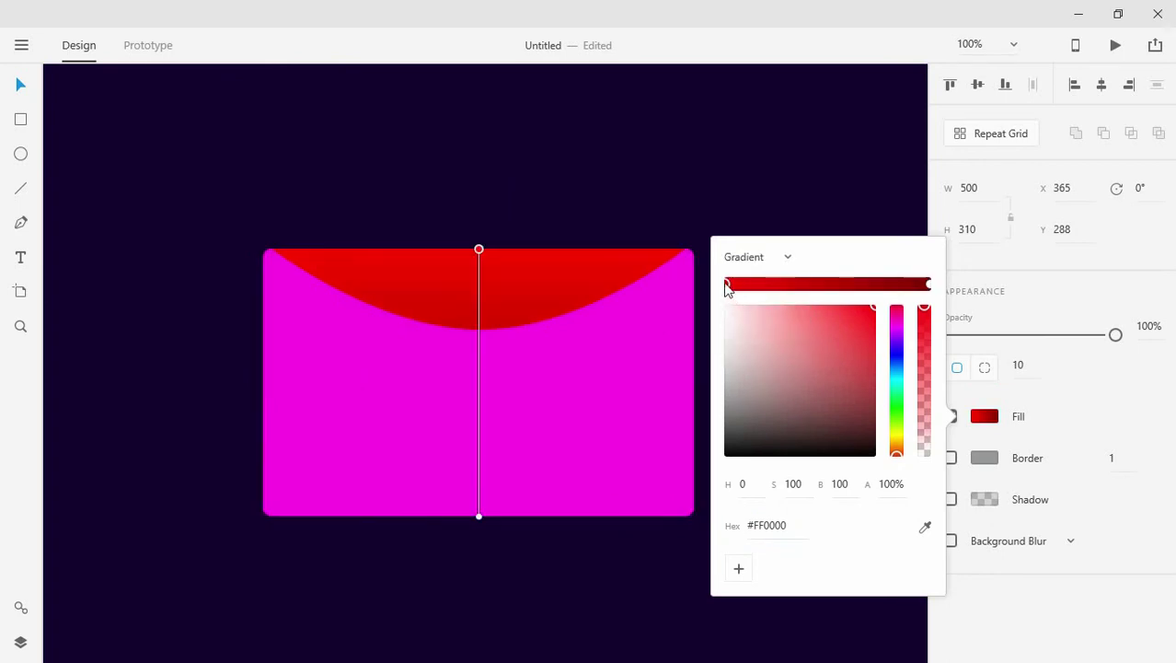
{"action": "left_click_drag", "start_coordinate": [901, 375], "coordinate": [901, 385]}
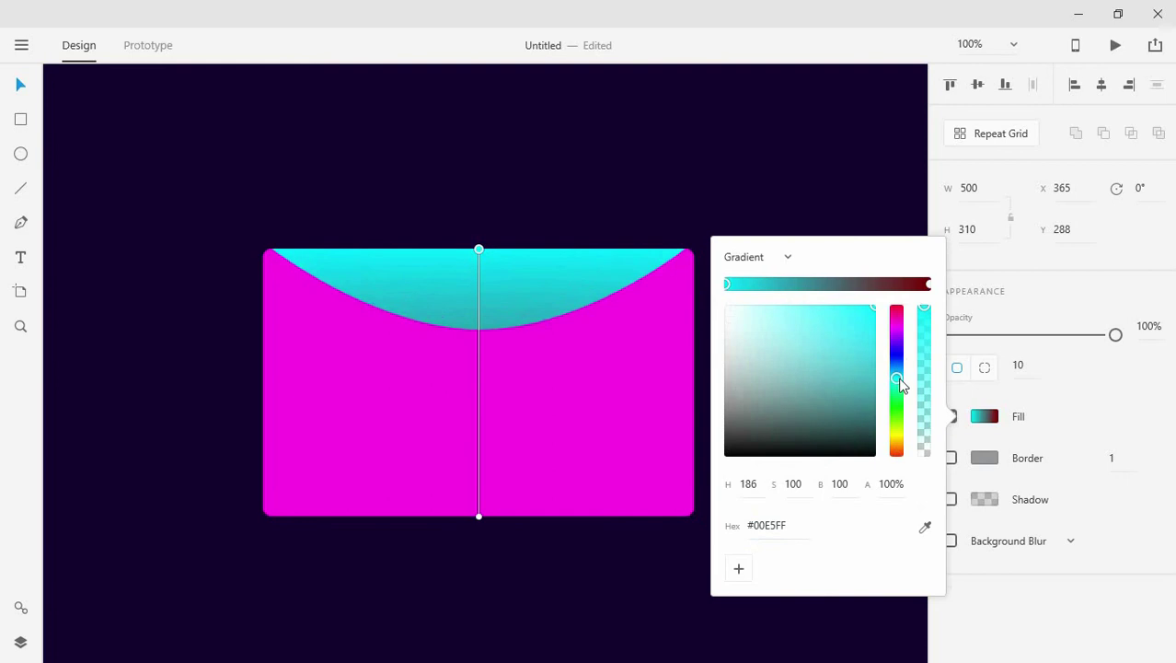
{"action": "left_click", "coordinate": [928, 283]}
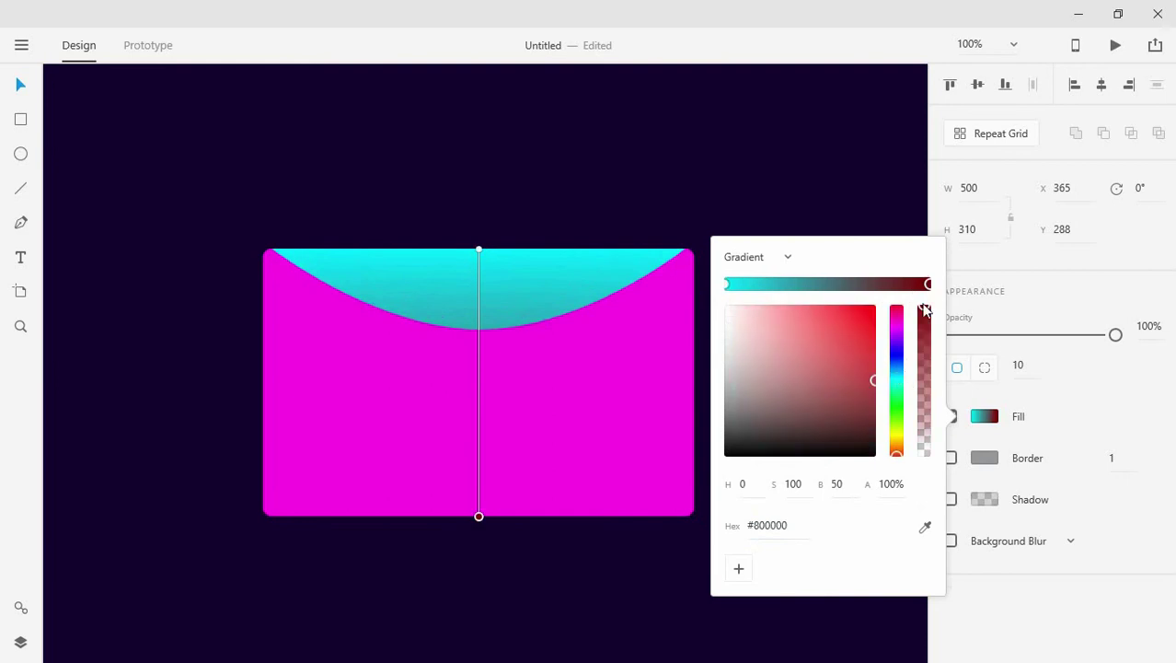
{"action": "left_click_drag", "start_coordinate": [898, 369], "coordinate": [897, 369]}
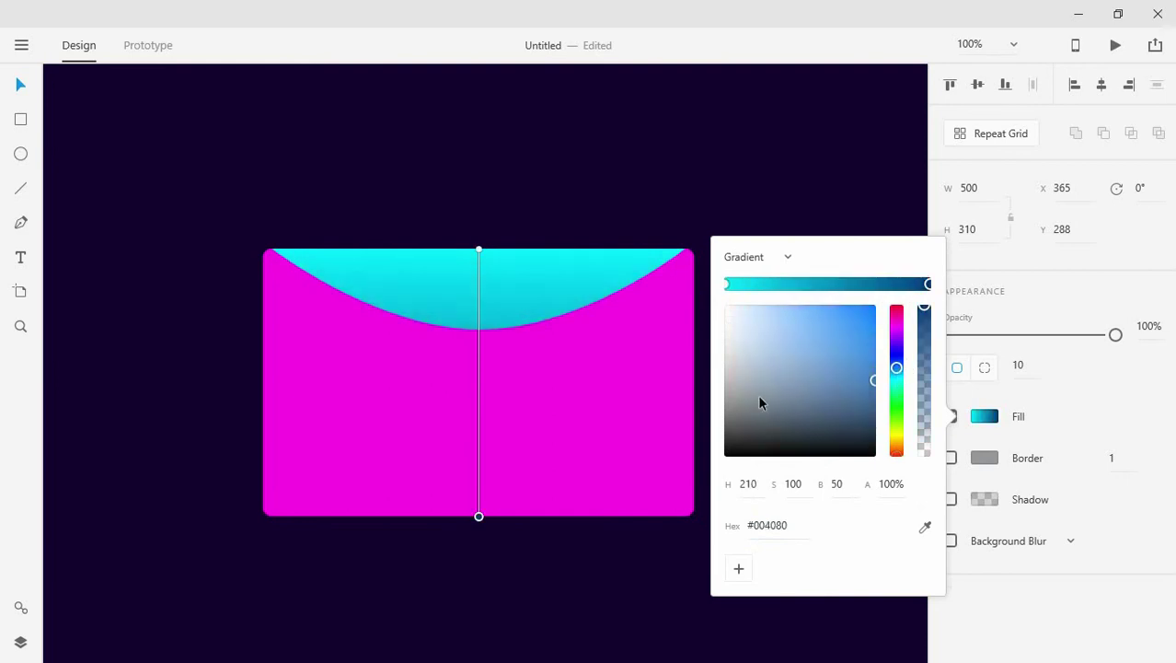
{"action": "left_click_drag", "start_coordinate": [478, 517], "coordinate": [675, 500]}
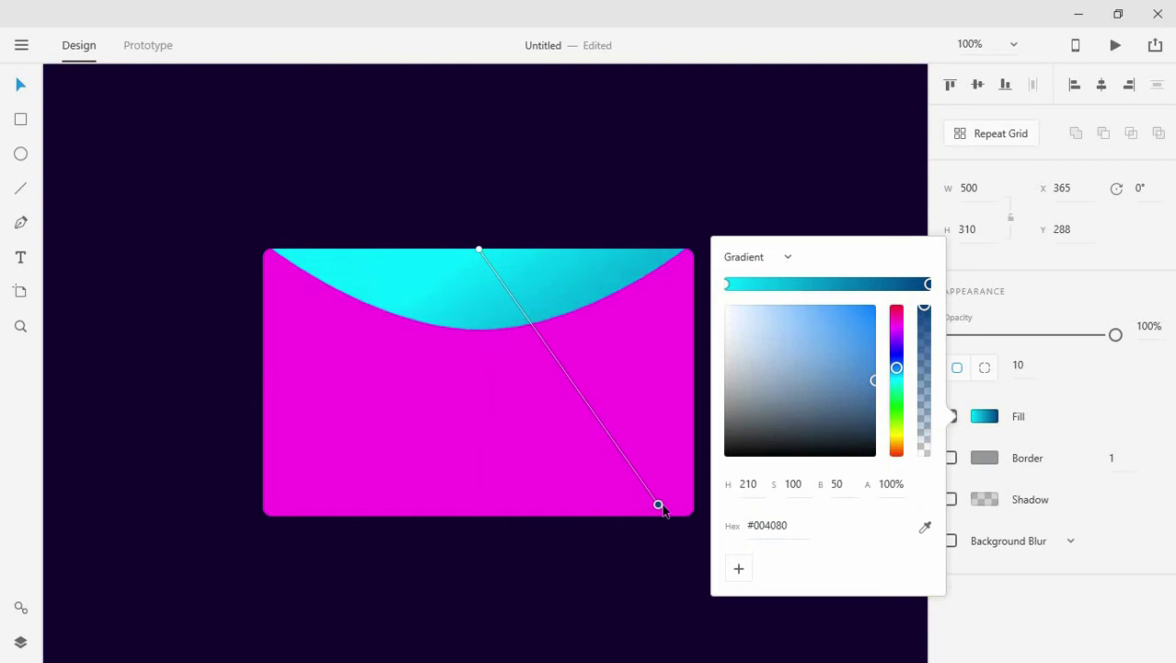
{"action": "left_click_drag", "start_coordinate": [479, 250], "coordinate": [422, 242]}
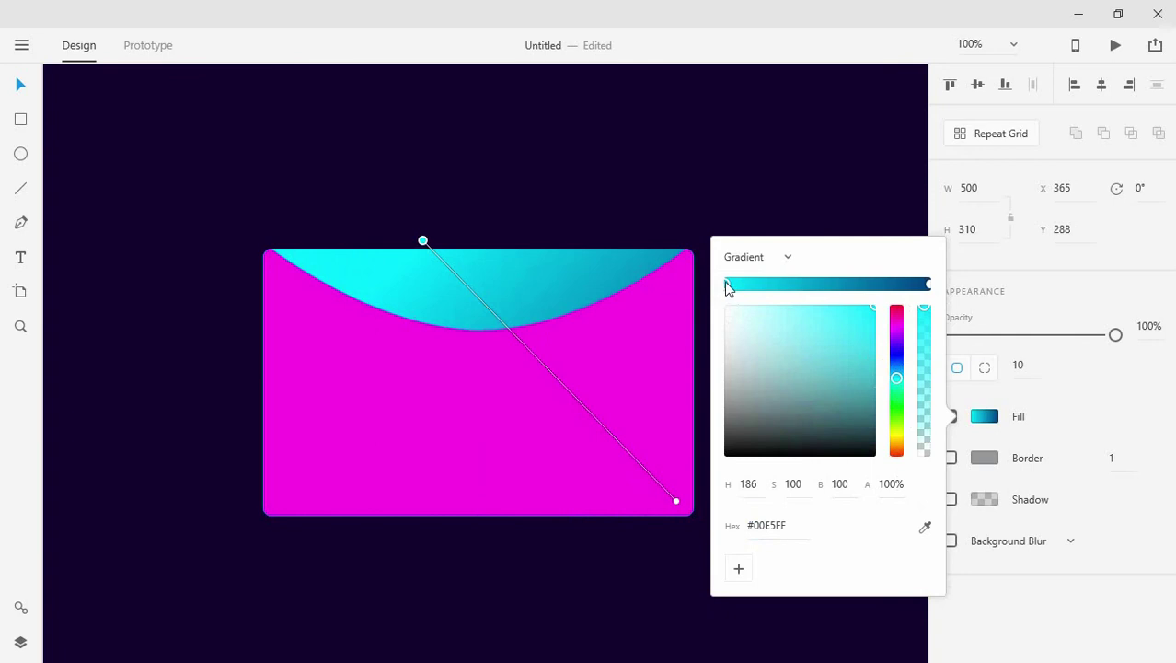
Save the cyan and dark blue gradient colours as swatches.
{"action": "left_click", "coordinate": [738, 568]}
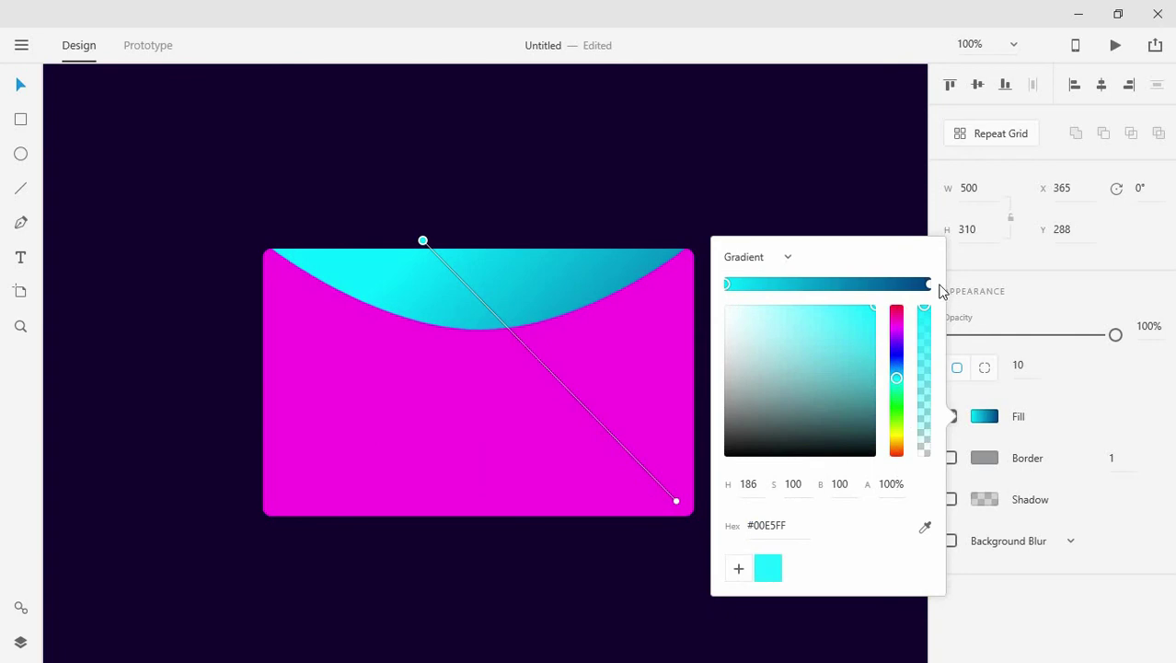
{"action": "left_click", "coordinate": [929, 285]}
{"action": "left_click", "coordinate": [739, 566]}
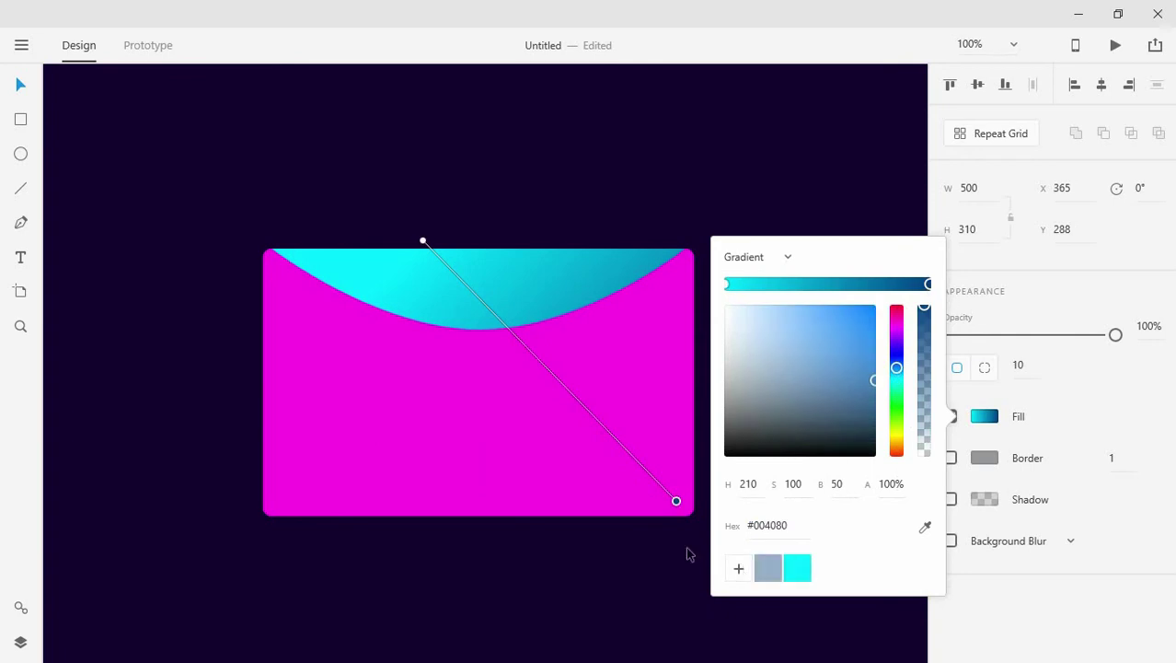
{"action": "left_click", "coordinate": [460, 451]}
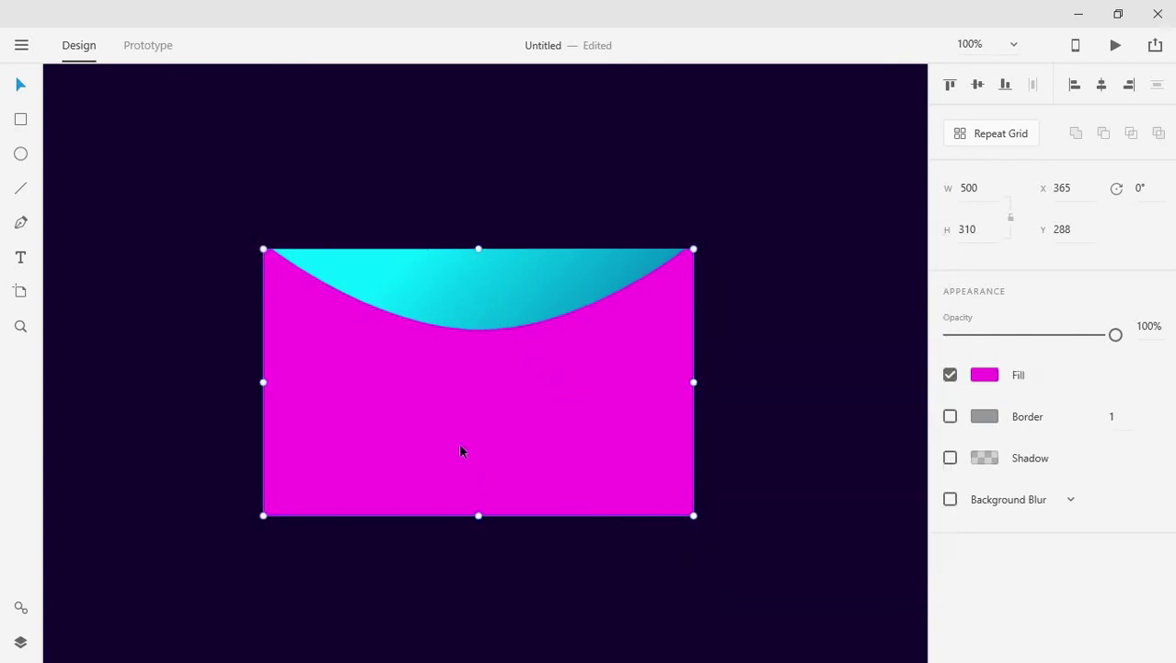
Fill the envelope body with the saved #004080-to-#00E5FF gradient, running from the upper left.
{"action": "left_click", "coordinate": [998, 376]}
{"action": "left_click", "coordinate": [808, 227]}
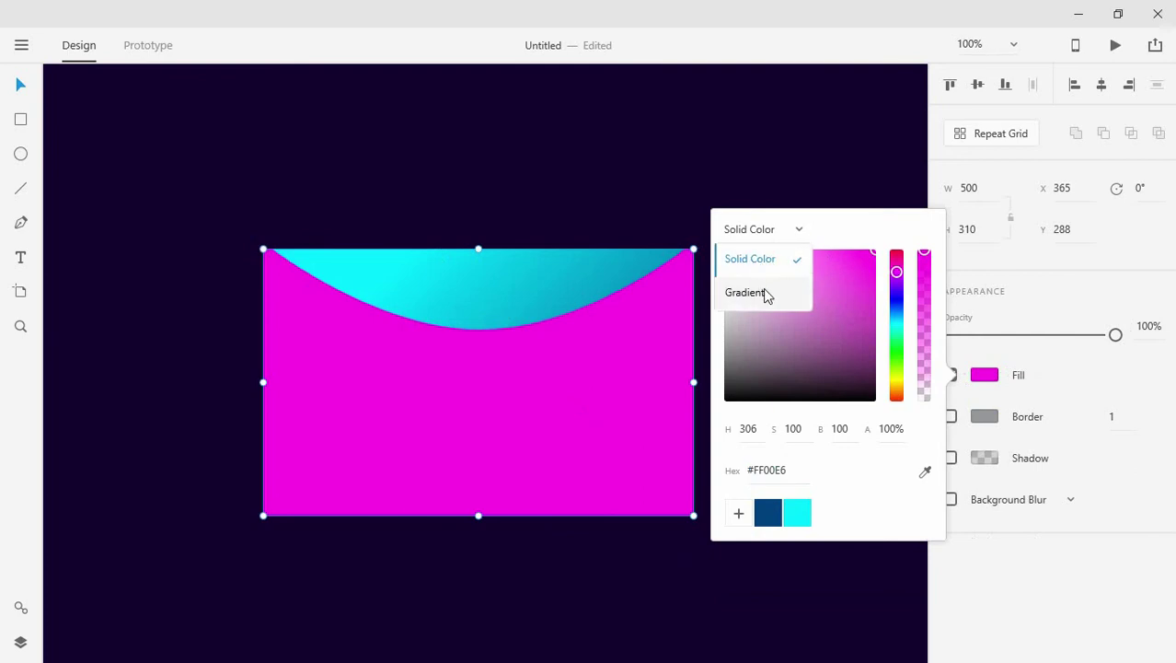
{"action": "left_click", "coordinate": [760, 291]}
{"action": "left_click", "coordinate": [727, 244]}
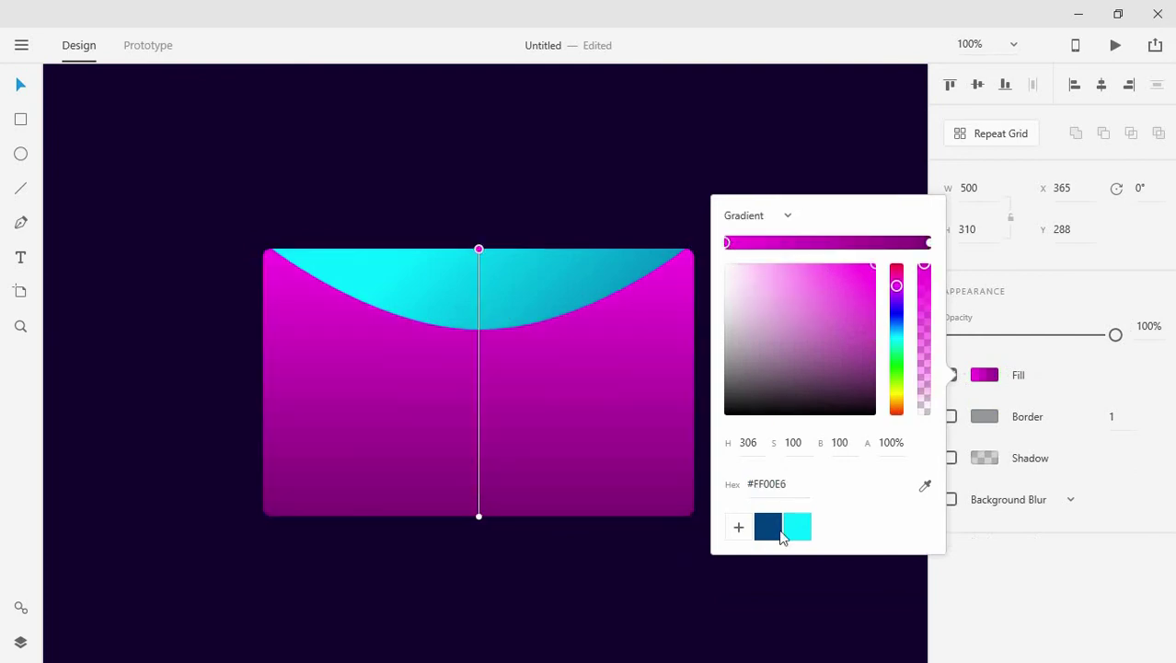
{"action": "left_click", "coordinate": [777, 532]}
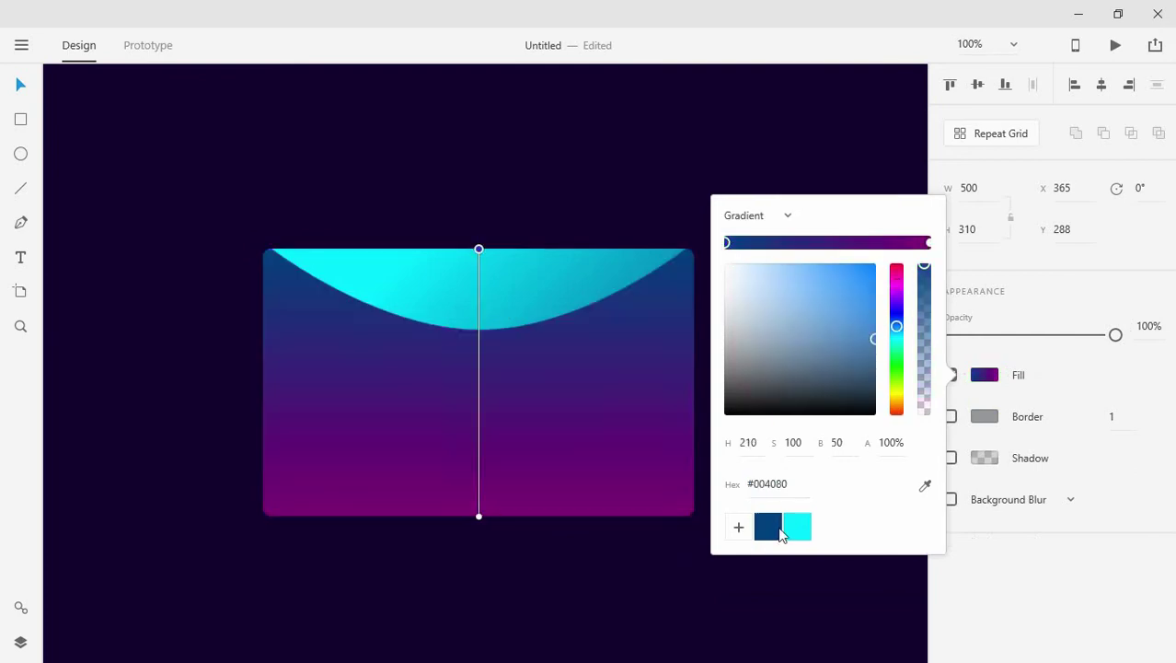
{"action": "left_click", "coordinate": [927, 243]}
{"action": "left_click", "coordinate": [797, 526]}
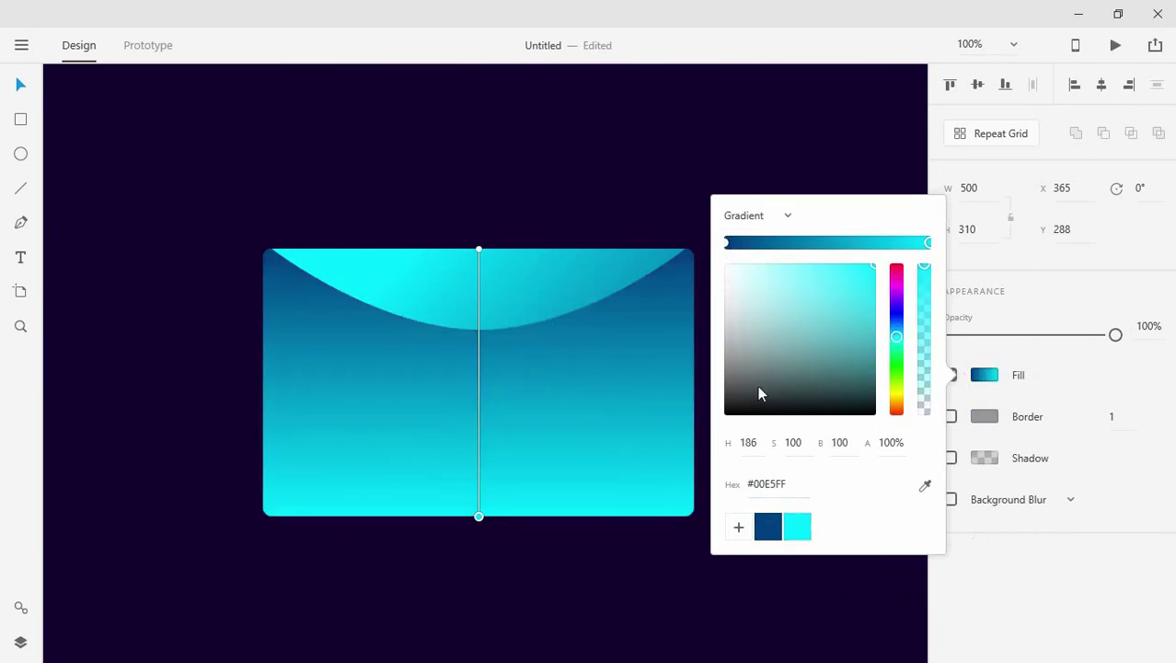
{"action": "left_click_drag", "start_coordinate": [479, 517], "coordinate": [686, 514]}
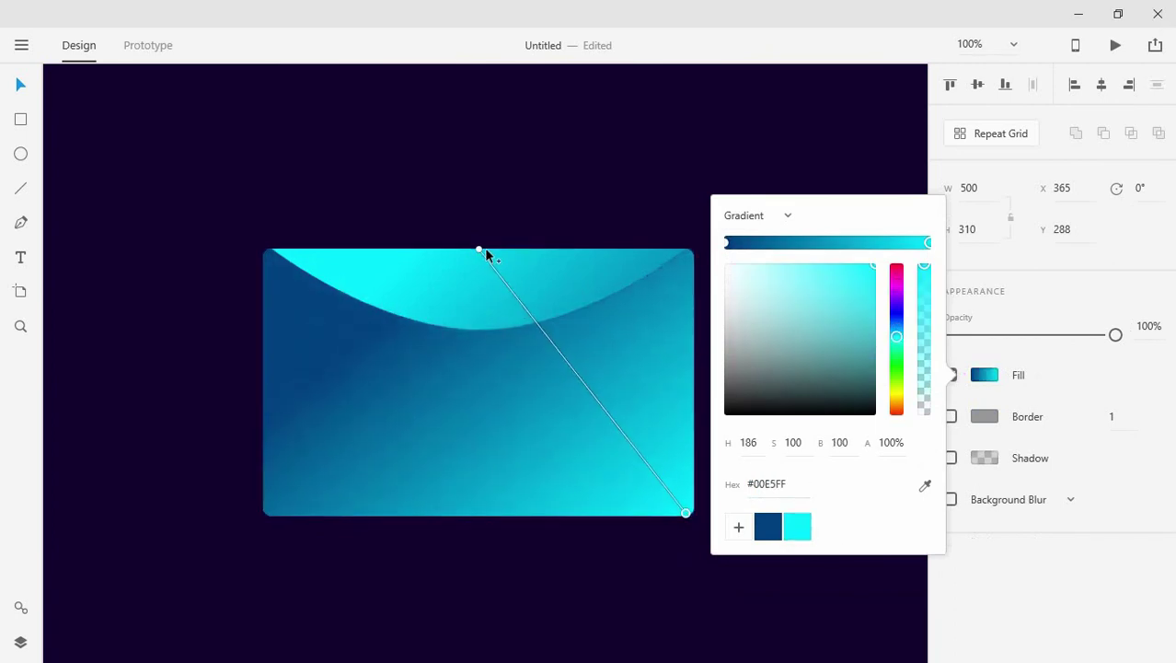
{"action": "mouse_move", "coordinate": [479, 248]}
{"action": "left_mouse_down"}
{"action": "mouse_move", "coordinate": [293, 279]}
{"action": "mouse_move", "coordinate": [308, 303]}
{"action": "left_mouse_up"}
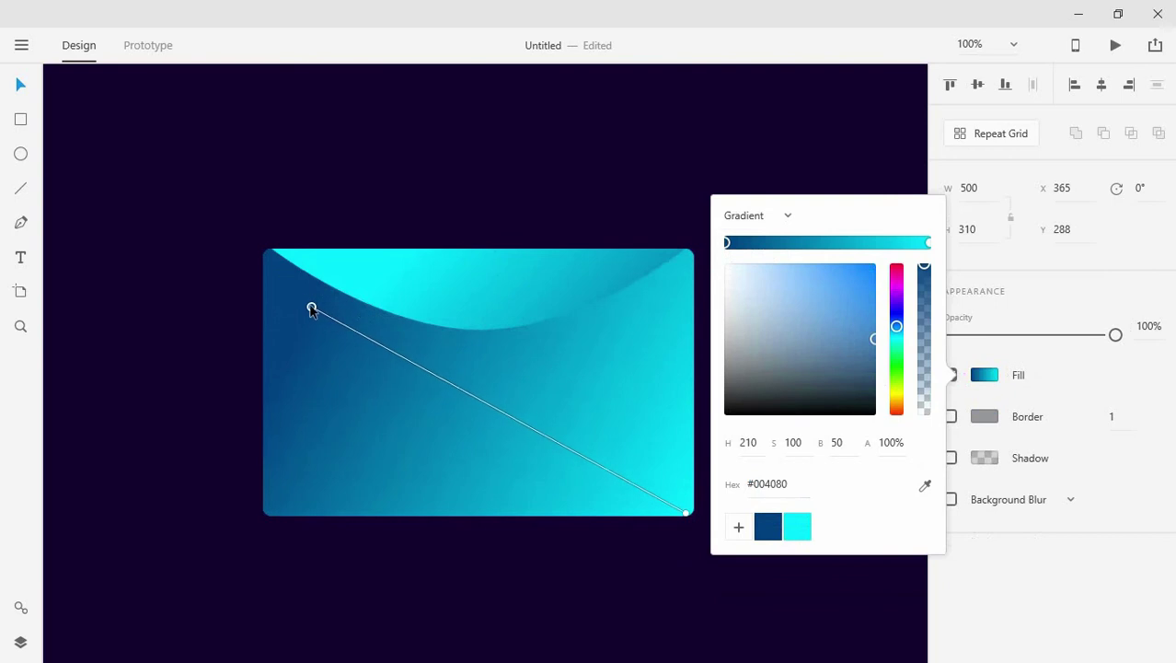
{"action": "left_click", "coordinate": [444, 186]}
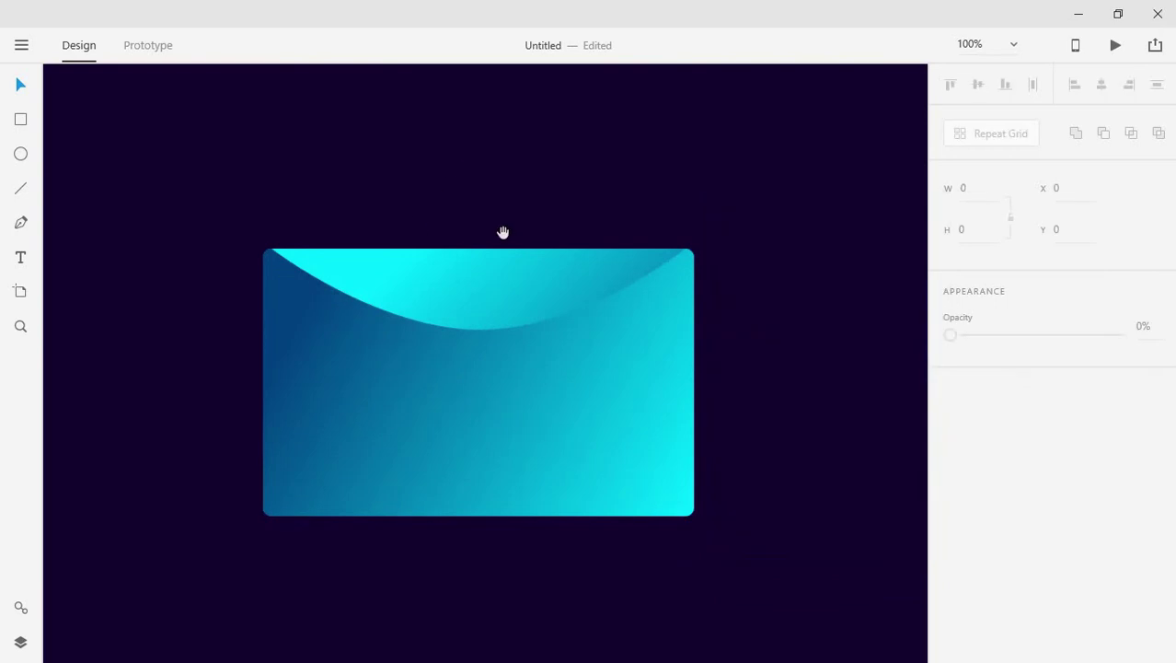
Fade one stop of the back panel's gradient to nearly transparent.
{"action": "left_click", "coordinate": [515, 280]}
{"action": "left_click", "coordinate": [984, 415]}
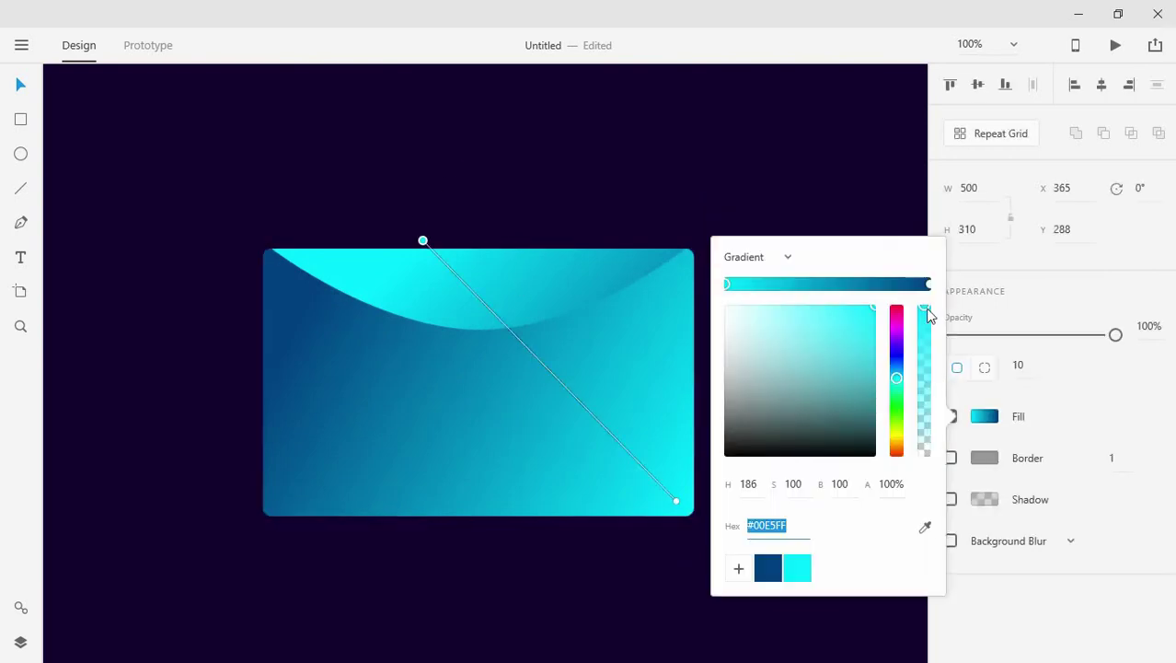
{"action": "mouse_move", "coordinate": [924, 309]}
{"action": "left_mouse_down"}
{"action": "mouse_move", "coordinate": [928, 418]}
{"action": "mouse_move", "coordinate": [936, 386]}
{"action": "left_mouse_up"}
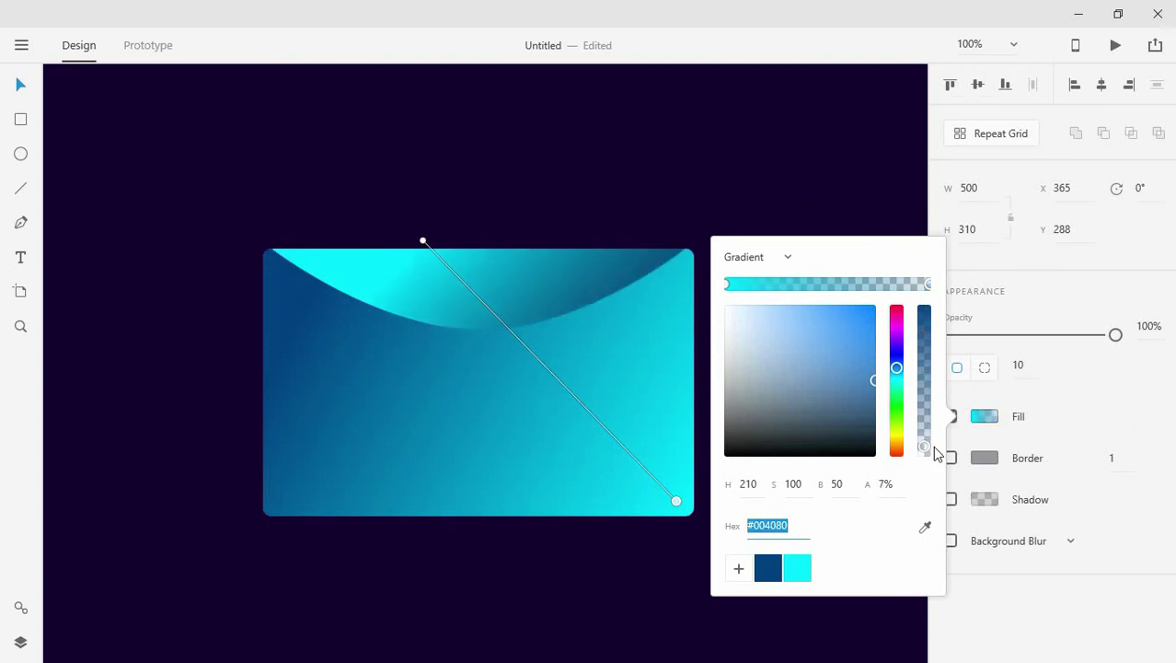
{"action": "left_click", "coordinate": [632, 385]}
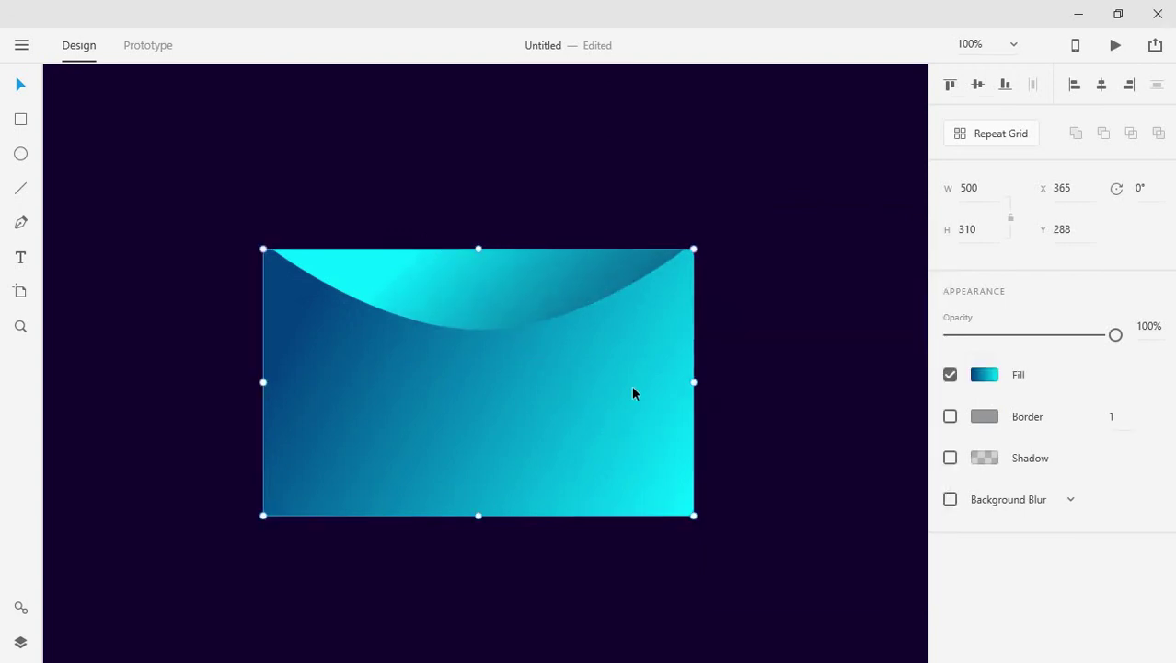
{"action": "key", "text": "Escape"}
{"action": "left_click", "coordinate": [574, 404]}
Align the front panel and make both its gradient stops partly transparent, around 49%.
{"action": "left_click", "coordinate": [822, 375]}
{"action": "left_click_drag", "start_coordinate": [642, 391], "coordinate": [601, 403]}
{"action": "left_click", "coordinate": [984, 375]}
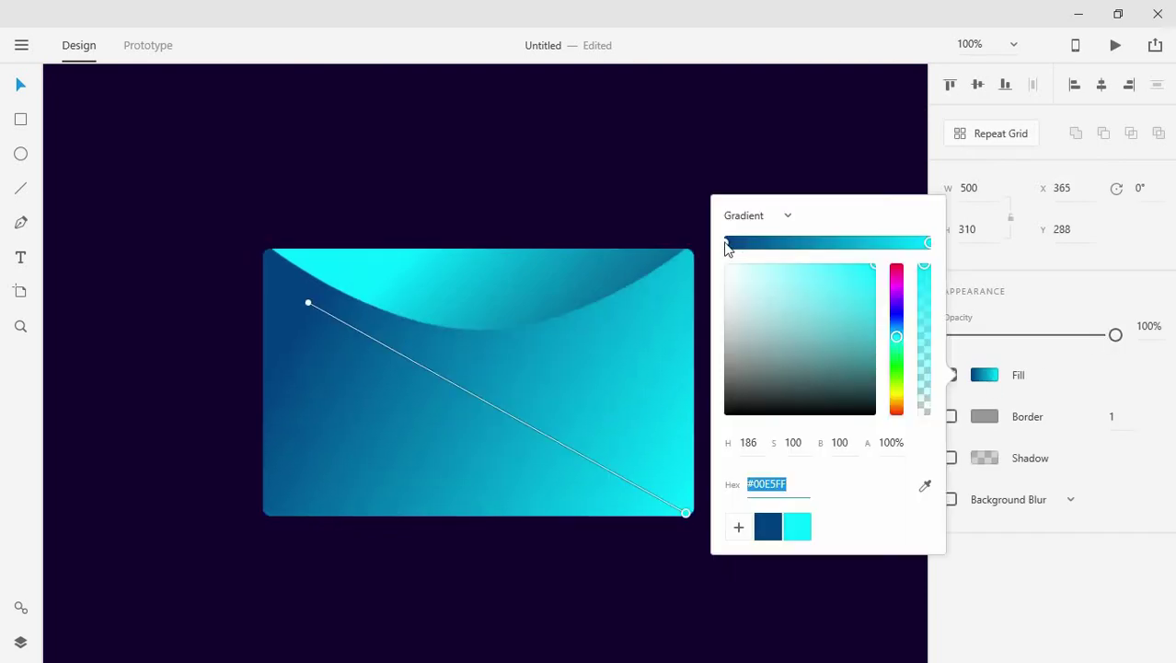
{"action": "left_click", "coordinate": [726, 242]}
{"action": "left_click_drag", "start_coordinate": [924, 322], "coordinate": [927, 253]}
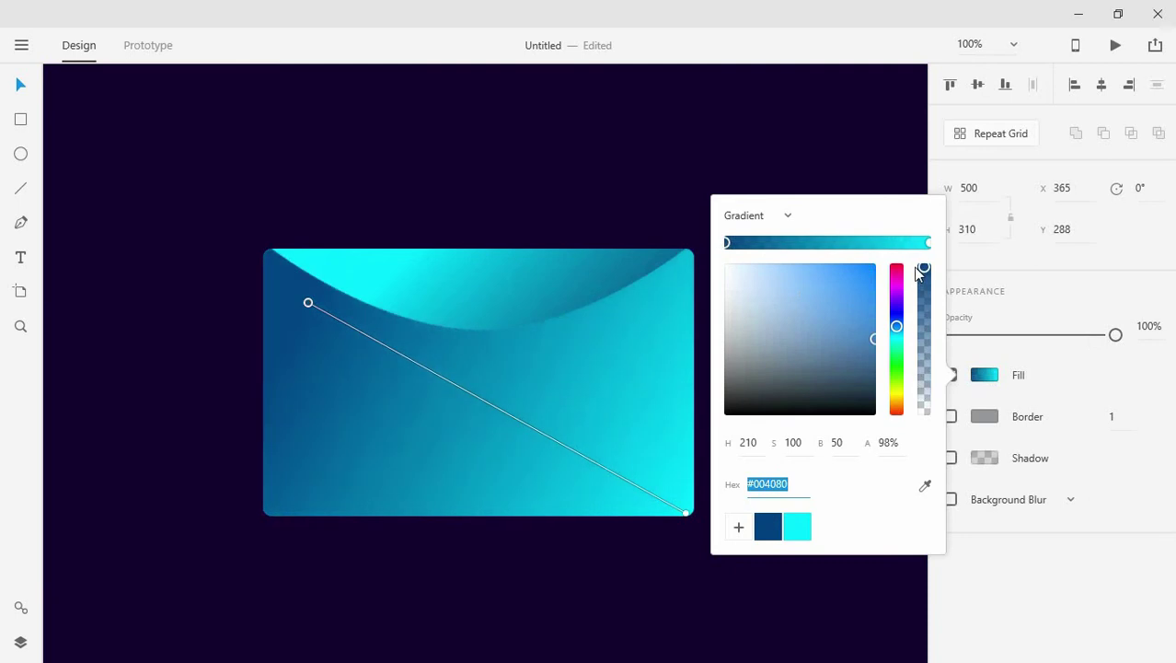
{"action": "left_click", "coordinate": [927, 243]}
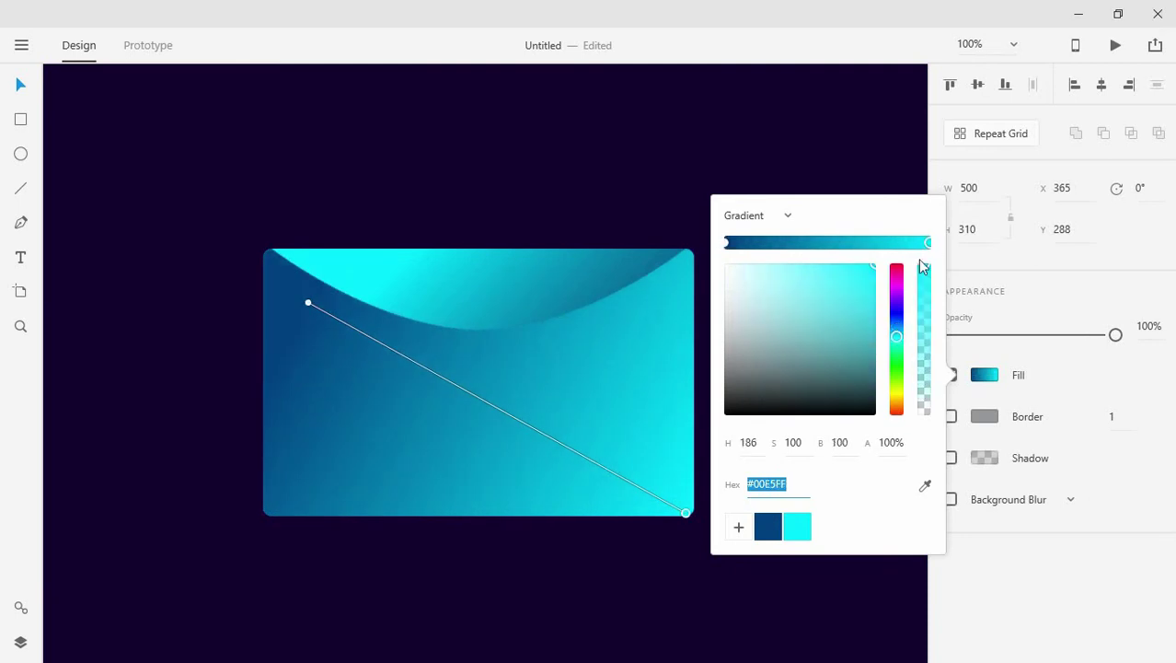
{"action": "left_click_drag", "start_coordinate": [920, 307], "coordinate": [924, 342]}
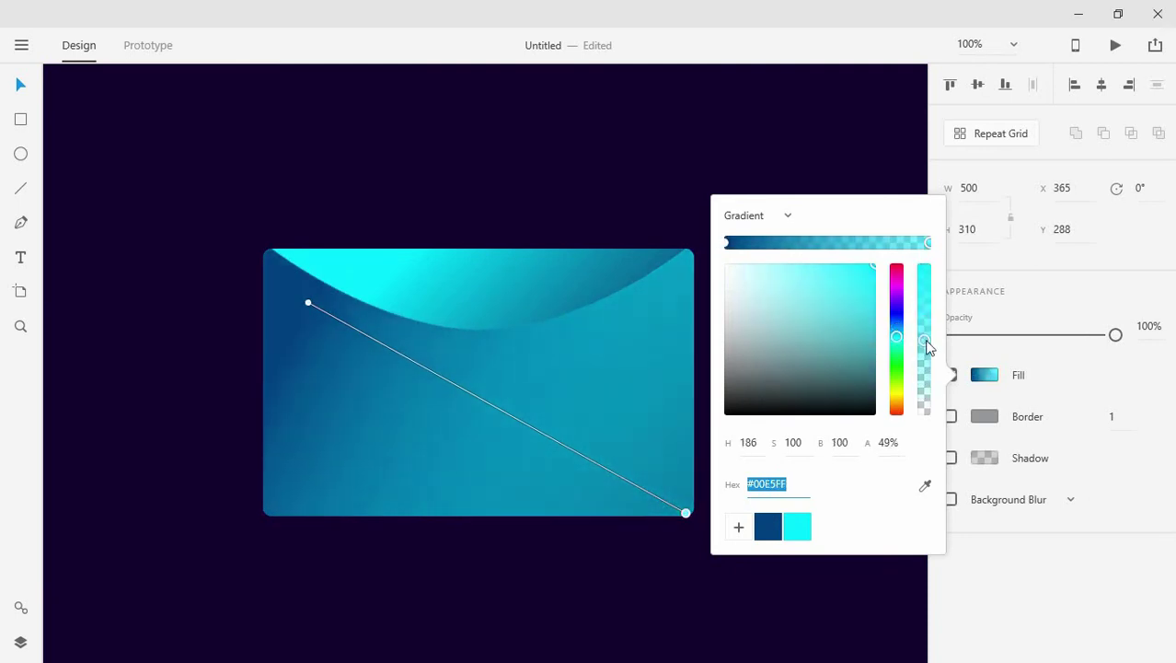
{"action": "left_click", "coordinate": [593, 190]}
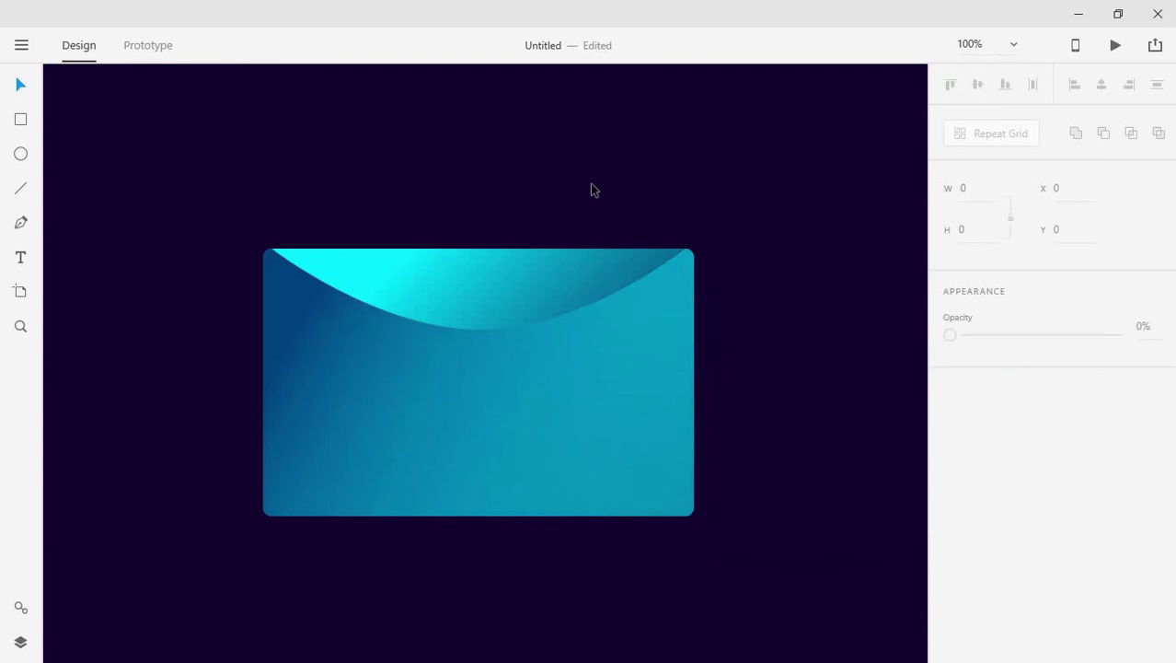
Draw a borderless white card over the envelope, stretch it to 392 × 442, and round its corners to 5.
{"action": "left_click", "coordinate": [20, 120]}
{"action": "left_click_drag", "start_coordinate": [478, 293], "coordinate": [862, 462]}
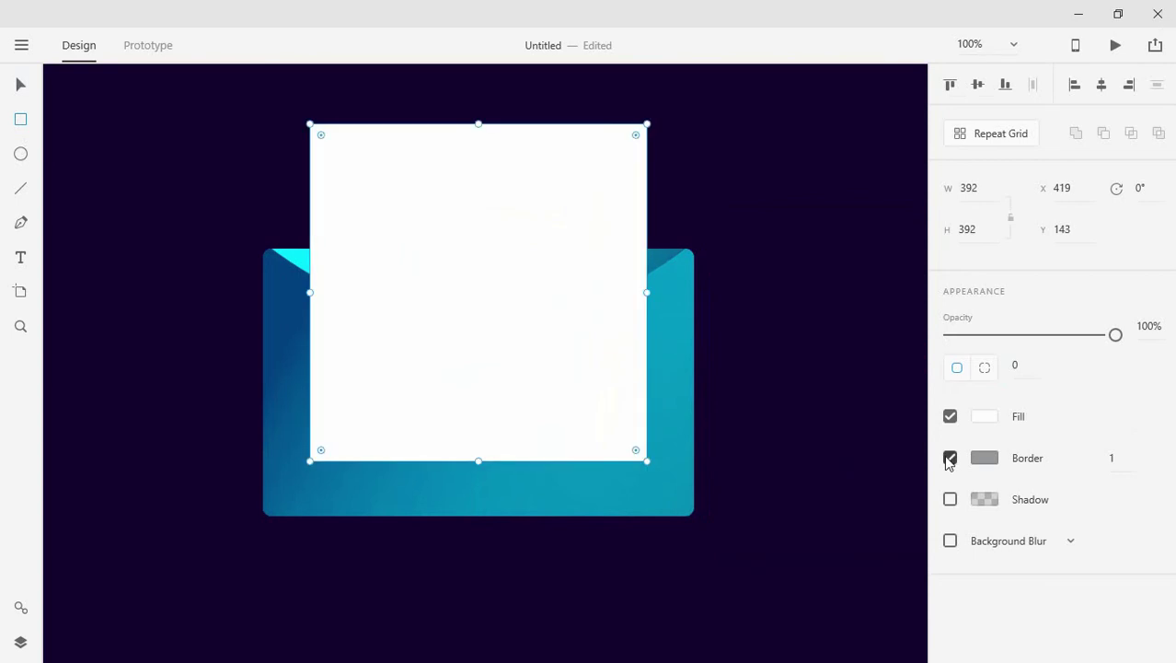
{"action": "left_click", "coordinate": [950, 458]}
{"action": "left_click", "coordinate": [21, 85]}
{"action": "left_click_drag", "start_coordinate": [504, 180], "coordinate": [531, 336]}
{"action": "left_click_drag", "start_coordinate": [506, 280], "coordinate": [507, 236]}
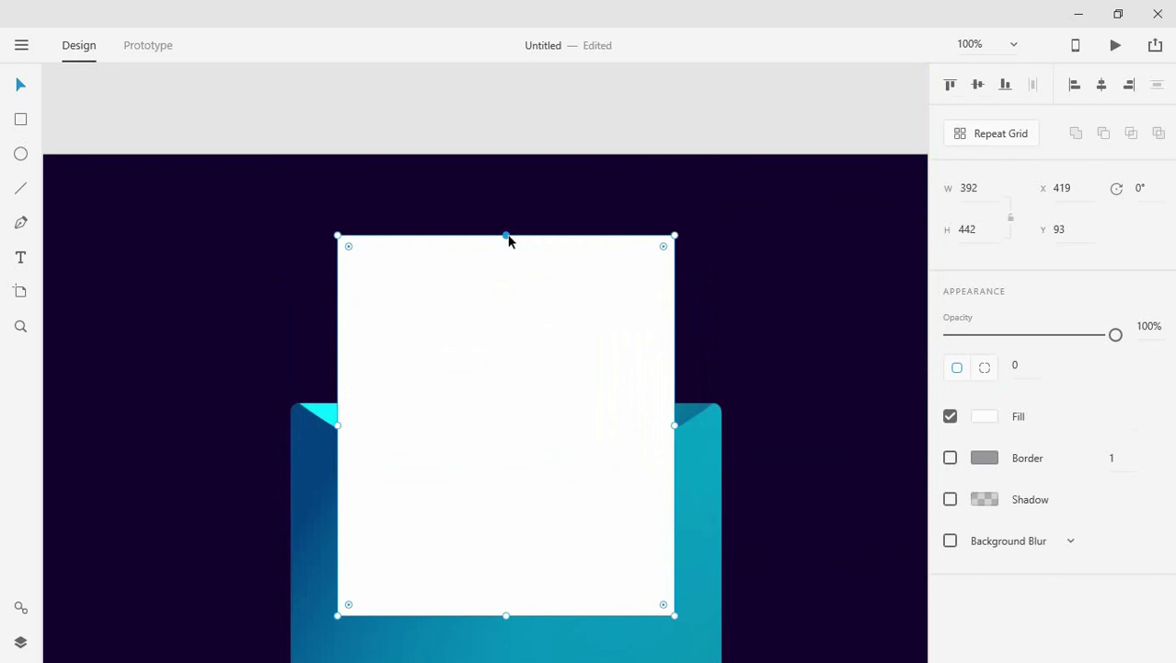
{"action": "left_click", "coordinate": [1022, 367]}
{"action": "type", "text": "5"}
{"action": "scroll", "coordinate": [622, 329], "scroll_direction": "down", "scroll_amount": 2}
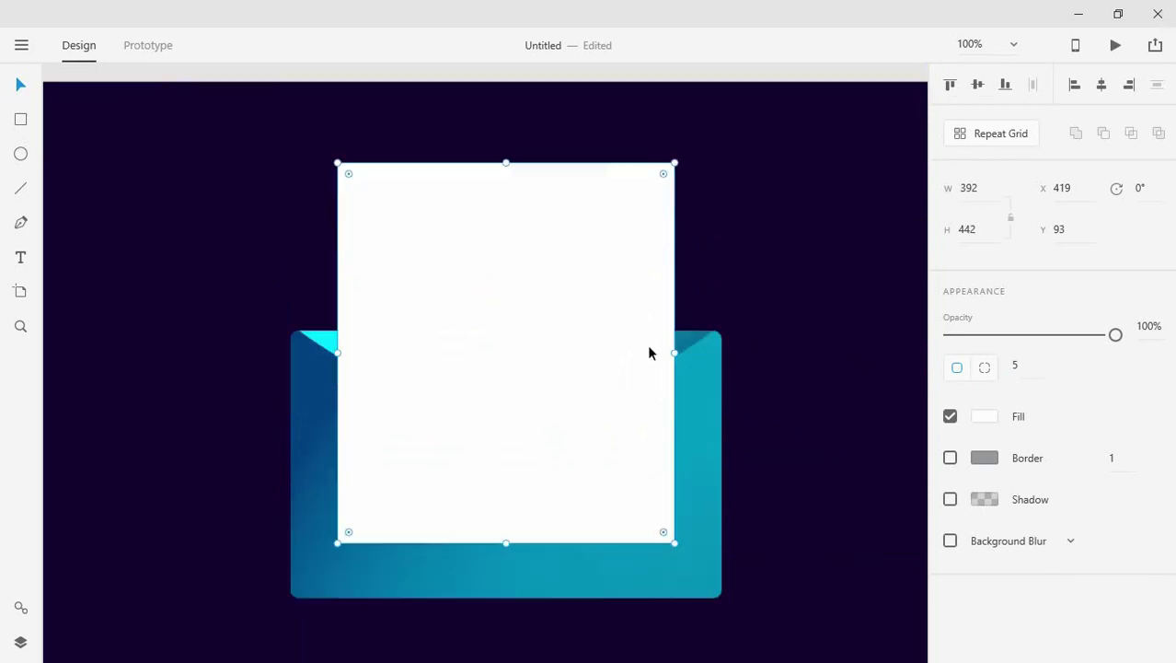
Bring the envelope's front panel forward so it sits in front of the white card.
{"action": "left_click", "coordinate": [698, 439]}
{"action": "right_click", "coordinate": [698, 439]}
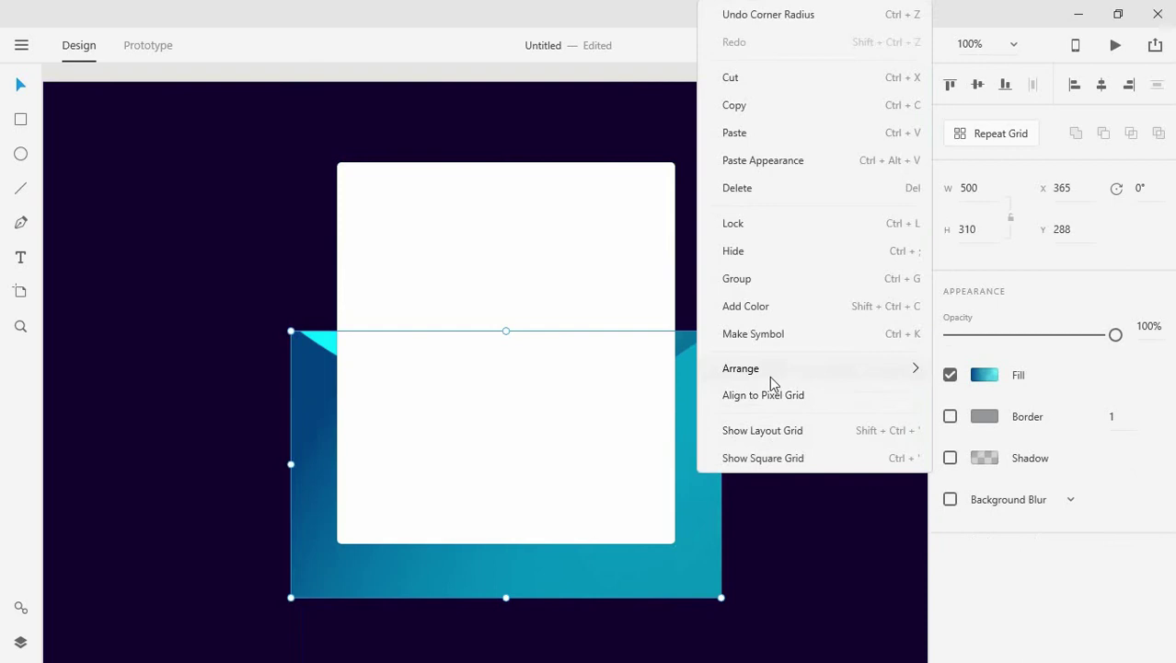
{"action": "left_click", "coordinate": [986, 393]}
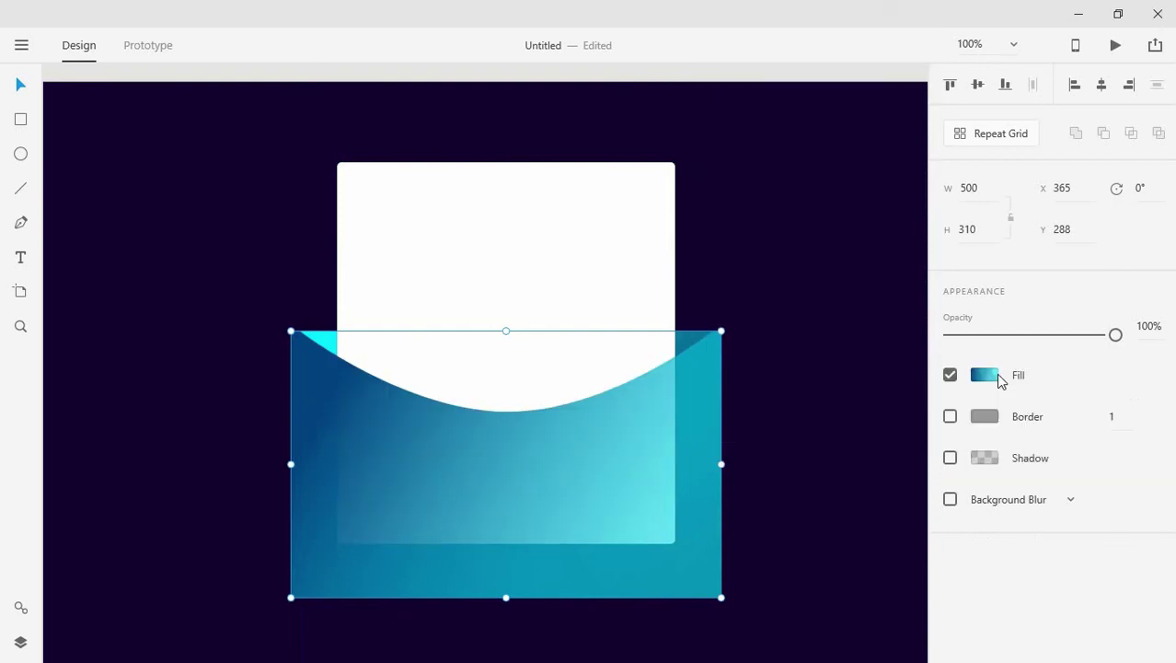
{"action": "left_click", "coordinate": [835, 394]}
{"action": "scroll", "coordinate": [644, 378], "scroll_direction": "down", "scroll_amount": 2}
{"action": "left_click_drag", "start_coordinate": [612, 353], "coordinate": [601, 397]}
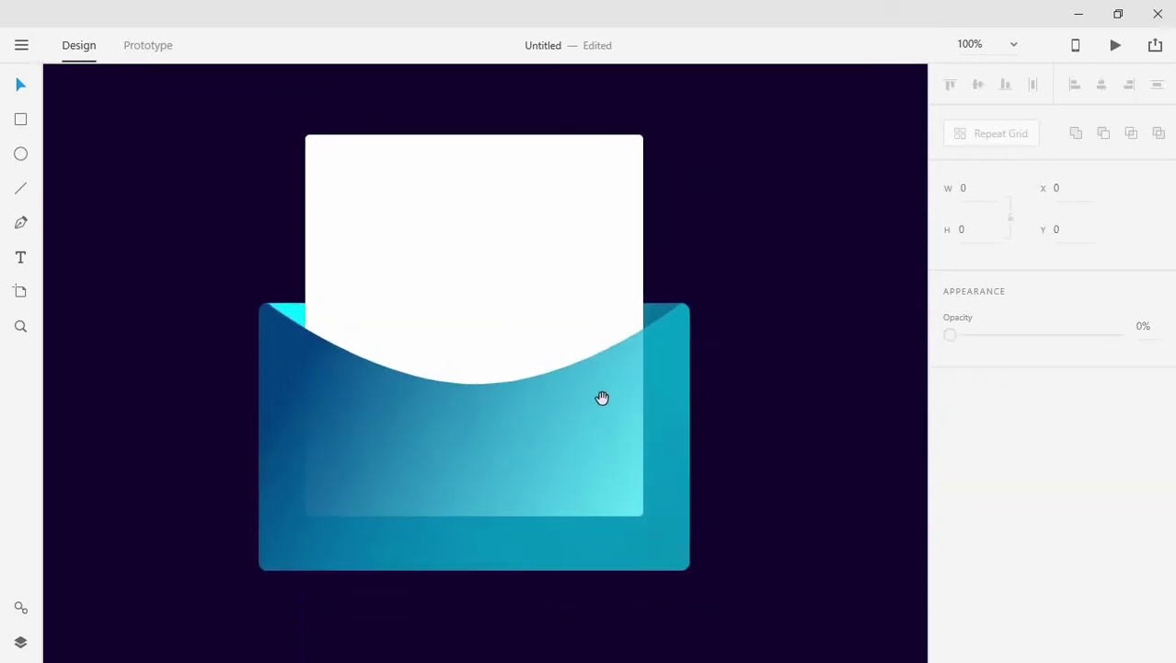
Change the envelope gradient's dark stop to translucent sky blue #0CB2F1 at 76% opacity.
{"action": "left_click", "coordinate": [518, 460]}
{"action": "left_click", "coordinate": [743, 458]}
{"action": "left_click", "coordinate": [669, 460]}
{"action": "left_click", "coordinate": [986, 376]}
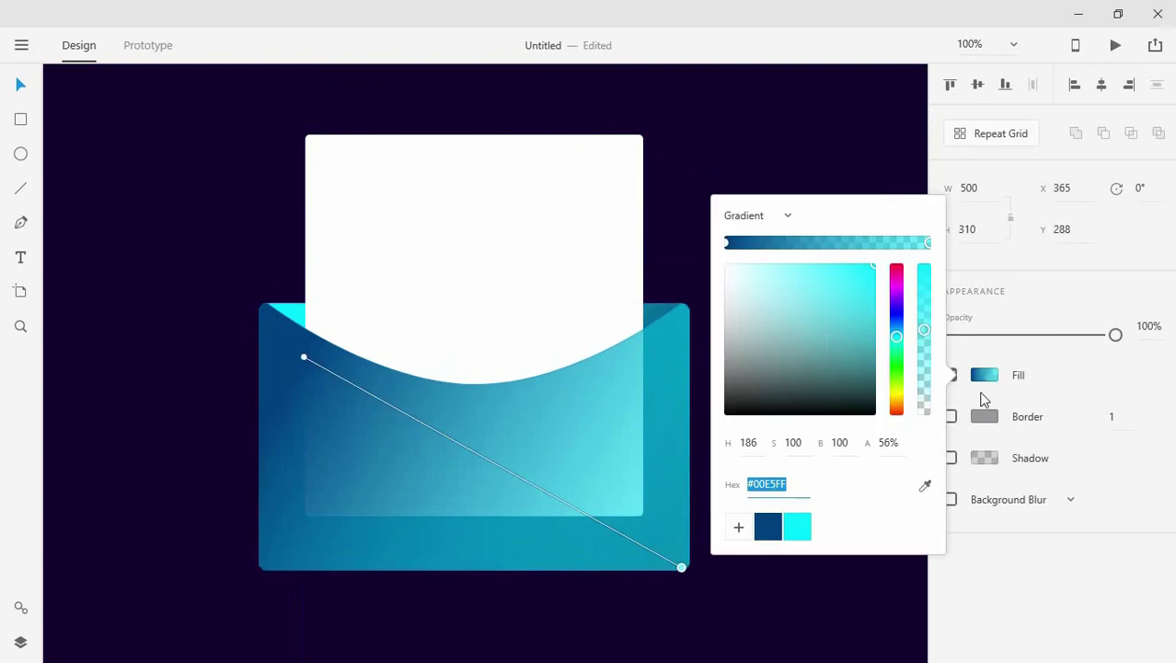
{"action": "left_click", "coordinate": [727, 243]}
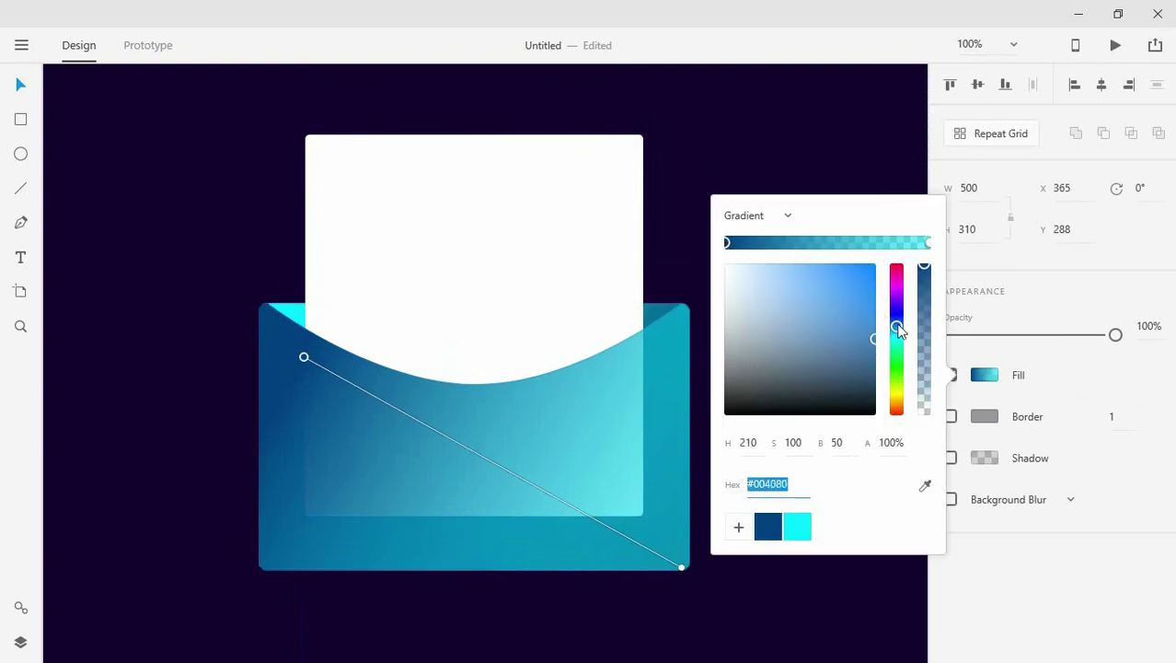
{"action": "mouse_move", "coordinate": [896, 326]}
{"action": "left_mouse_down"}
{"action": "mouse_move", "coordinate": [899, 343]}
{"action": "mouse_move", "coordinate": [861, 289]}
{"action": "mouse_move", "coordinate": [859, 250]}
{"action": "mouse_move", "coordinate": [860, 278]}
{"action": "mouse_move", "coordinate": [867, 271]}
{"action": "left_mouse_up"}
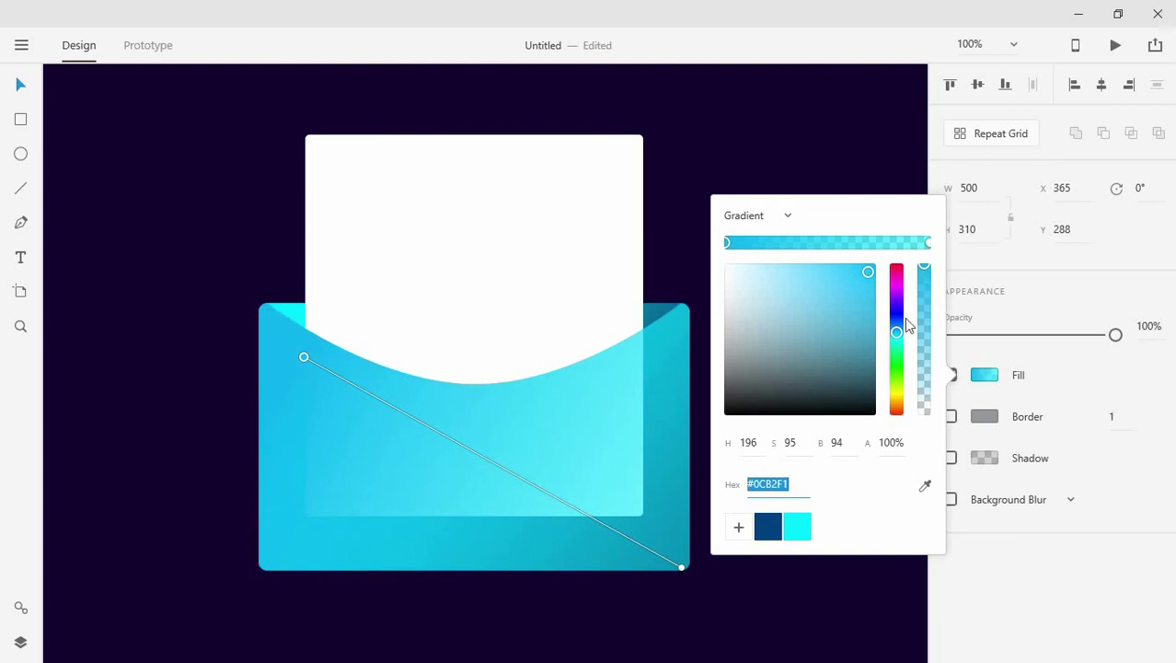
{"action": "left_click", "coordinate": [925, 301]}
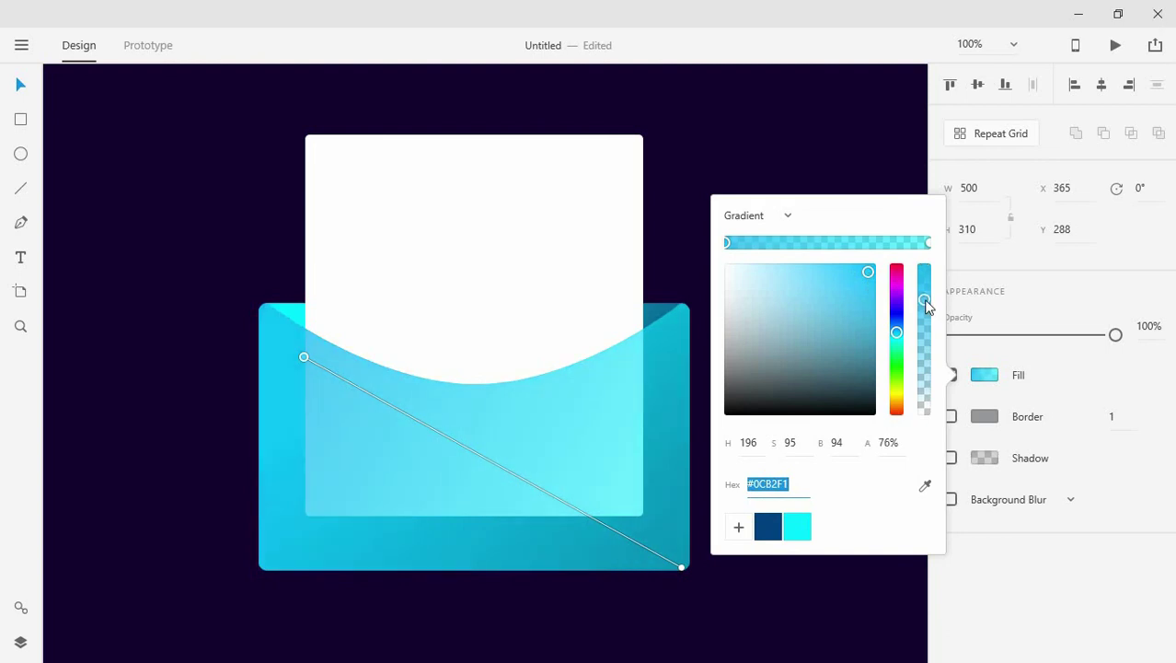
{"action": "left_click_drag", "start_coordinate": [925, 306], "coordinate": [924, 297]}
{"action": "left_click", "coordinate": [708, 165]}
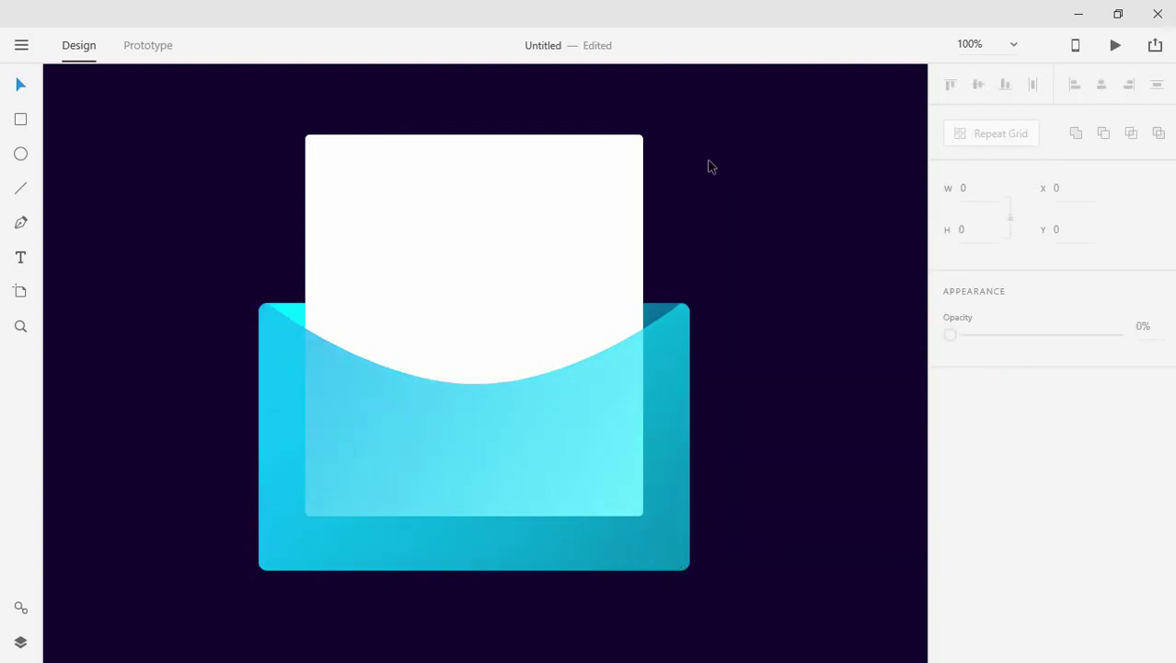
{"action": "mouse_move", "coordinate": [708, 165]}
{"action": "left_mouse_down"}
{"action": "mouse_move", "coordinate": [650, 255]}
{"action": "mouse_move", "coordinate": [651, 231]}
{"action": "left_mouse_up"}
Enable a drop shadow on the envelope with blur 50 and Y offset 0.
{"action": "mouse_move", "coordinate": [379, 241]}
{"action": "left_mouse_down"}
{"action": "mouse_move", "coordinate": [384, 263]}
{"action": "mouse_move", "coordinate": [410, 176]}
{"action": "left_mouse_up"}
{"action": "left_click", "coordinate": [293, 280]}
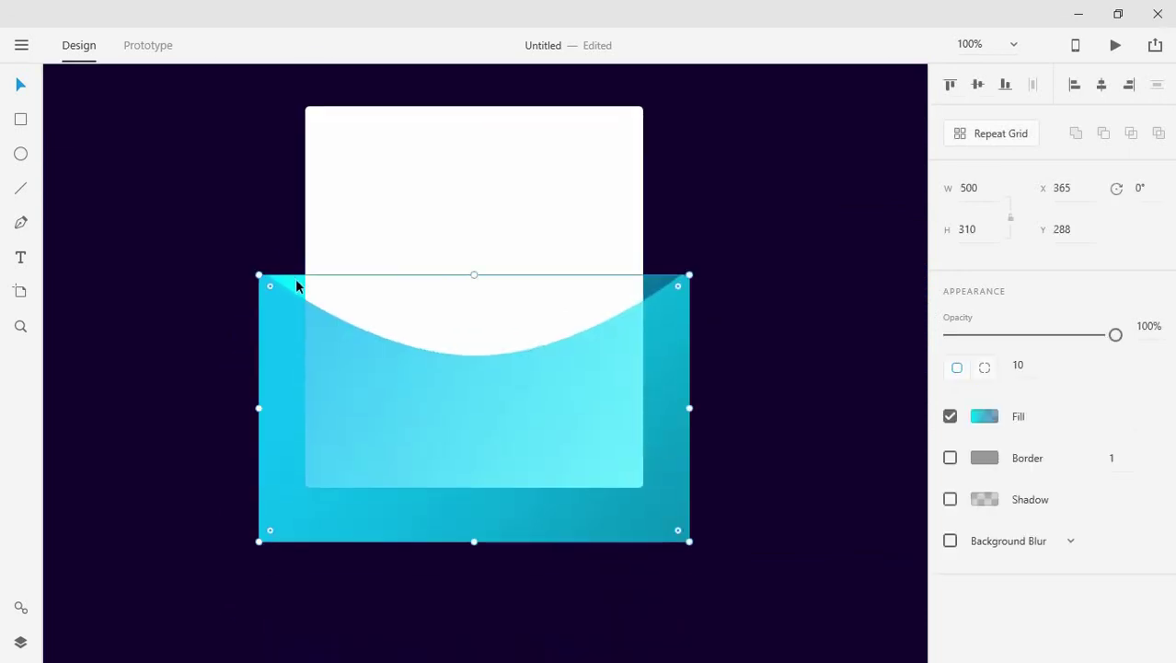
{"action": "left_click_drag", "start_coordinate": [294, 278], "coordinate": [292, 270]}
{"action": "key", "text": "ctrl+z"}
{"action": "left_click", "coordinate": [949, 499]}
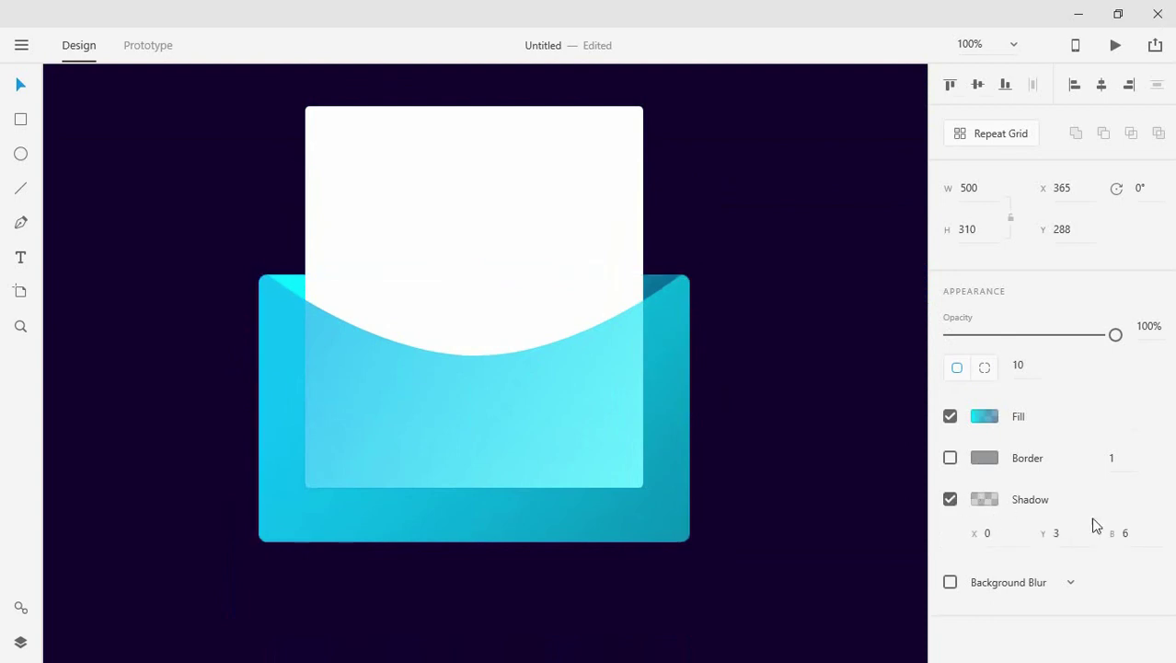
{"action": "left_click", "coordinate": [1132, 534]}
{"action": "type", "text": "0"}
{"action": "type", "text": "50"}
{"action": "left_click", "coordinate": [1058, 533]}
{"action": "type", "text": "0"}
{"action": "key", "text": "Return"}
Make the envelope's shadow cyan #00E5FF at 18% opacity.
{"action": "left_click", "coordinate": [993, 507]}
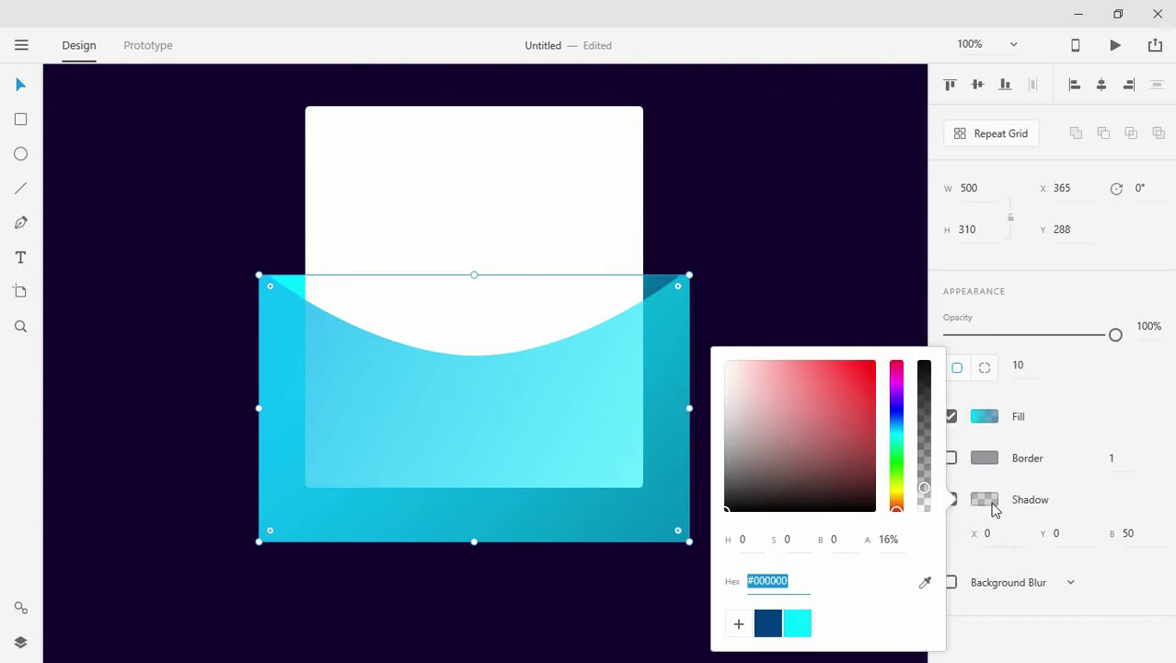
{"action": "left_click", "coordinate": [797, 626]}
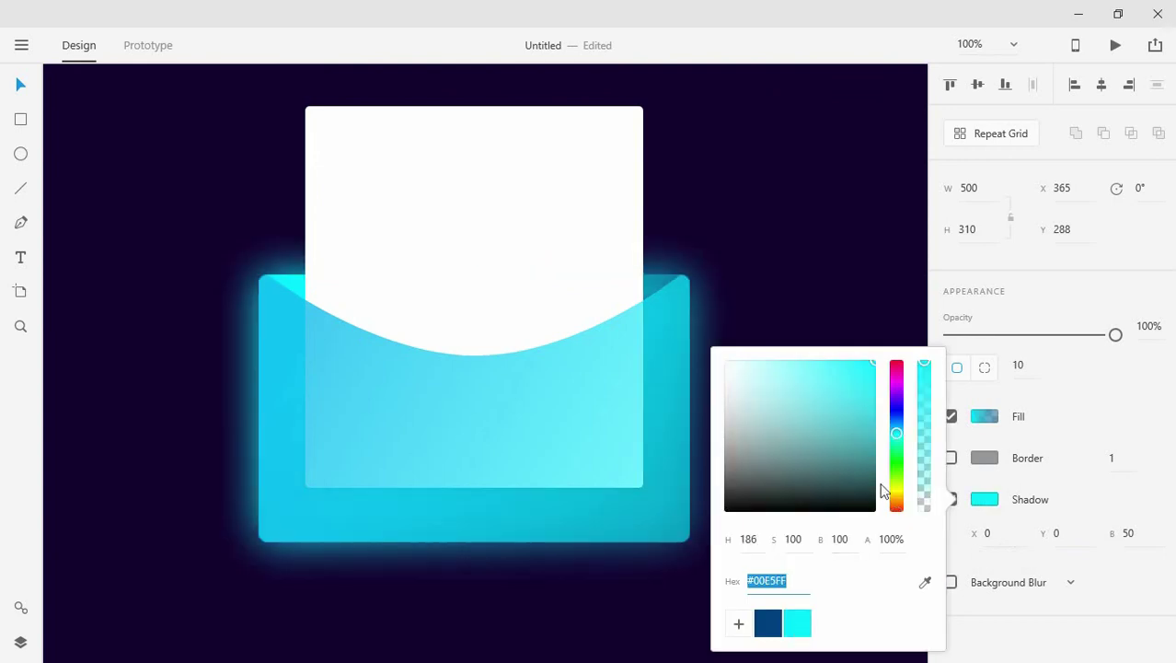
{"action": "mouse_move", "coordinate": [925, 431]}
{"action": "left_mouse_down"}
{"action": "mouse_move", "coordinate": [925, 500]}
{"action": "mouse_move", "coordinate": [925, 485]}
{"action": "left_mouse_up"}
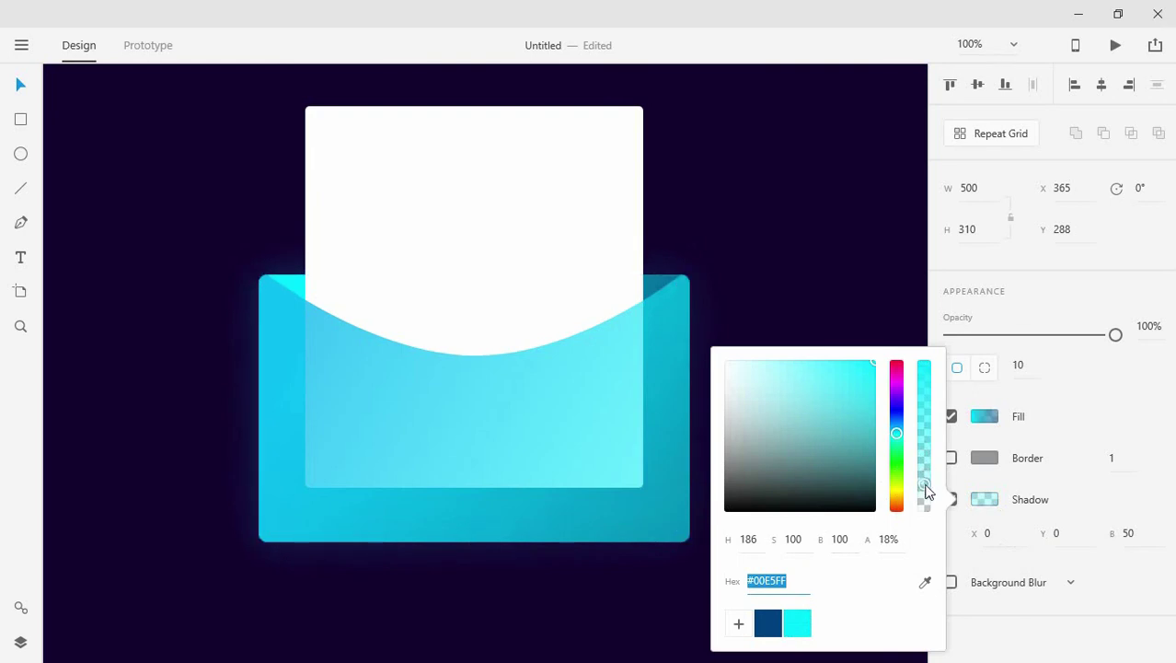
{"action": "left_click", "coordinate": [810, 310]}
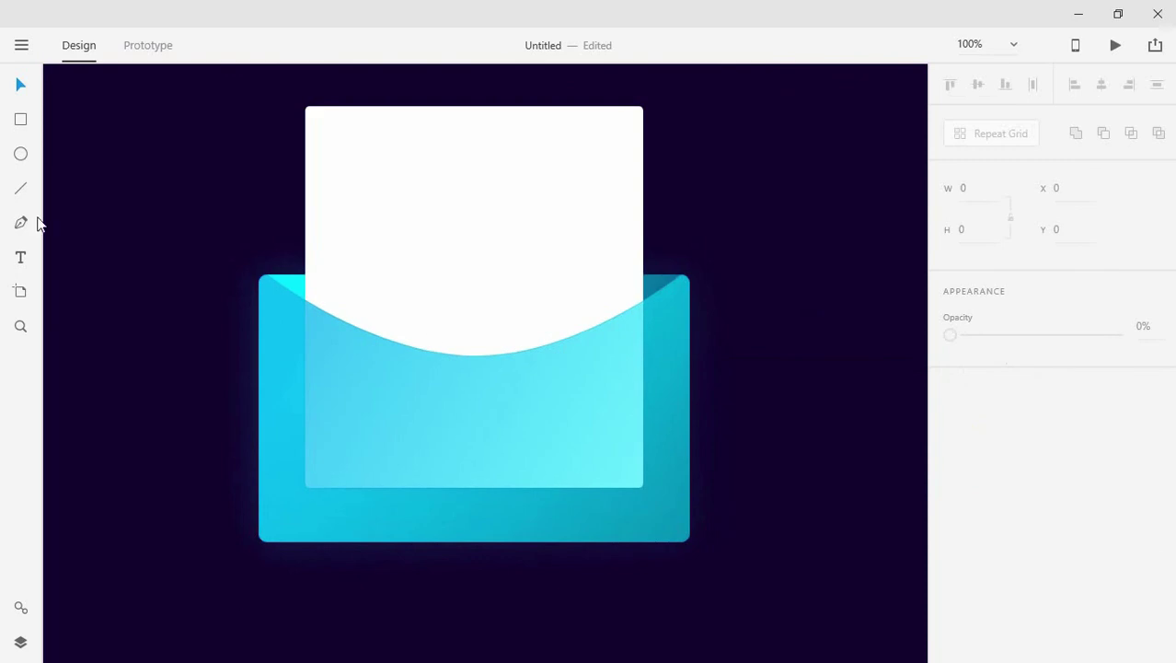
Add a Lato text box reading 'Sign up in our newsletter' near the card's top.
{"action": "left_click", "coordinate": [22, 259]}
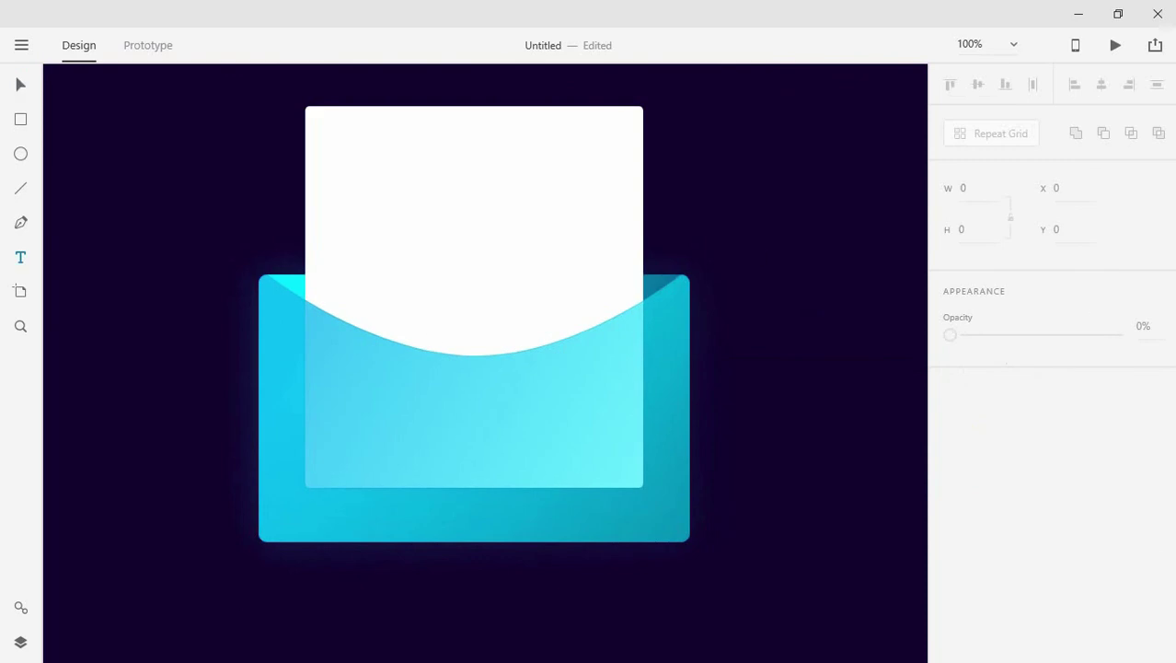
{"action": "left_click", "coordinate": [373, 150]}
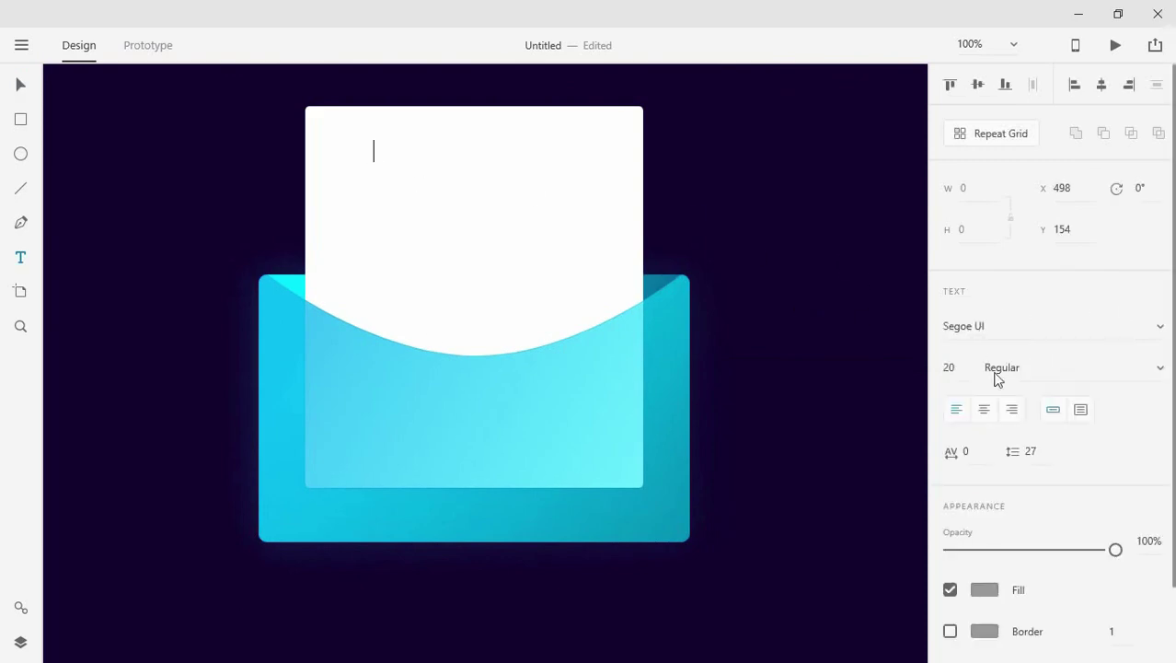
{"action": "left_click", "coordinate": [982, 335]}
{"action": "type", "text": "La"}
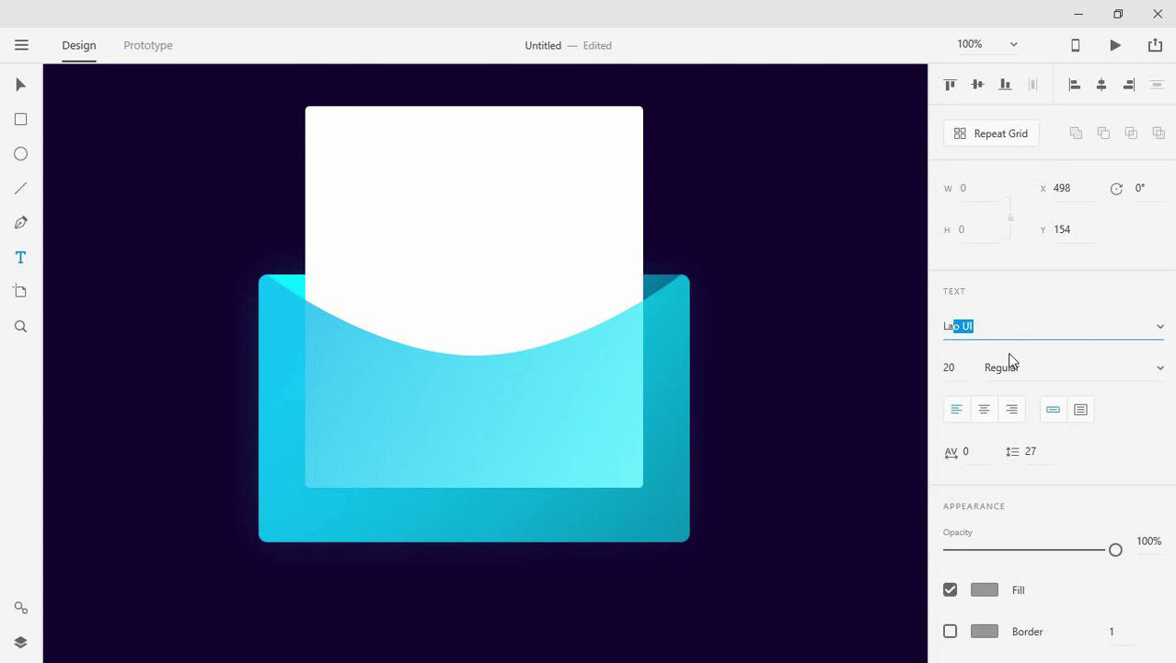
{"action": "type", "text": "to"}
{"action": "key", "text": "Return"}
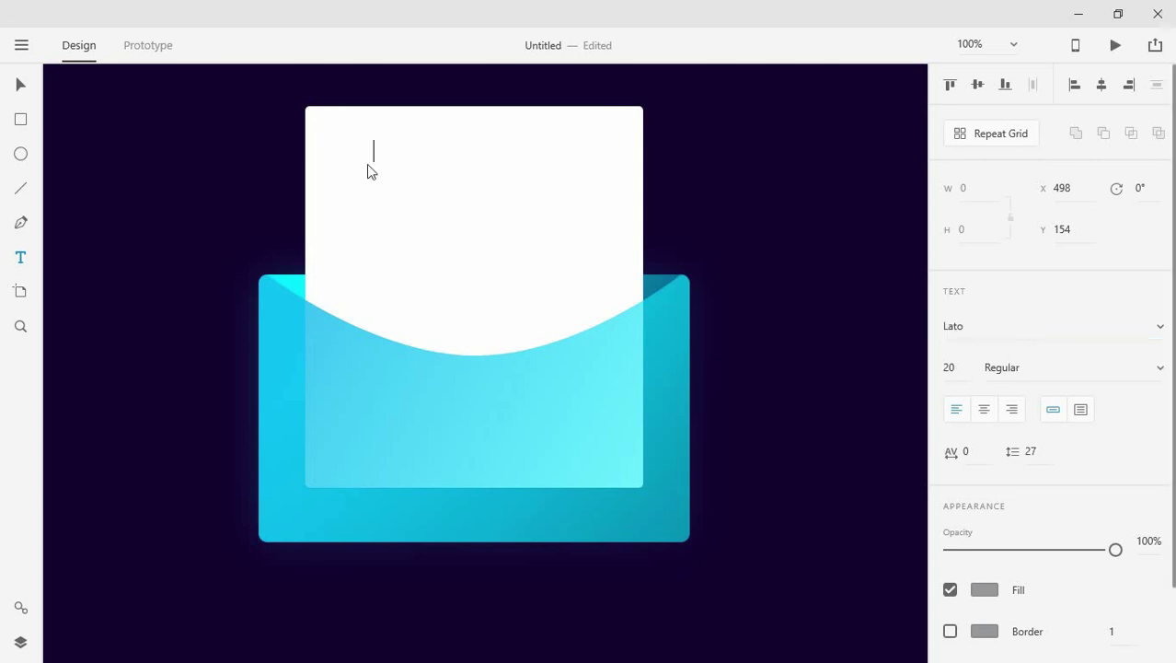
{"action": "type", "text": "Sign up in our new"}
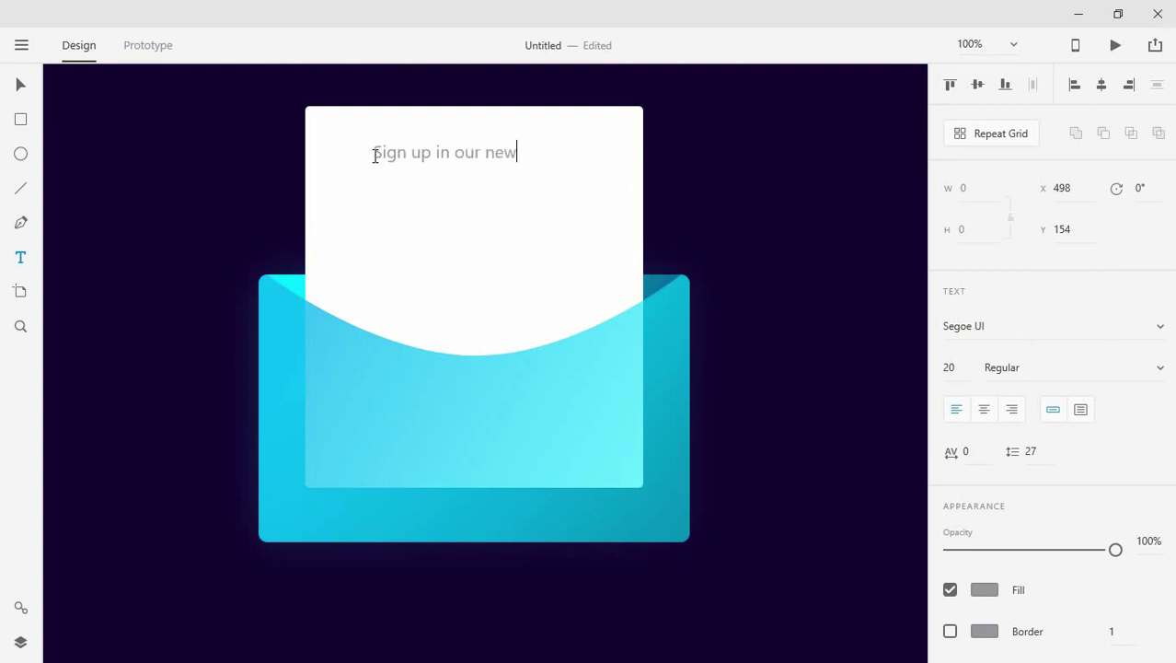
{"action": "type", "text": "tter"}
Set the heading to Lato Bold at size 25.
{"action": "left_click", "coordinate": [20, 85]}
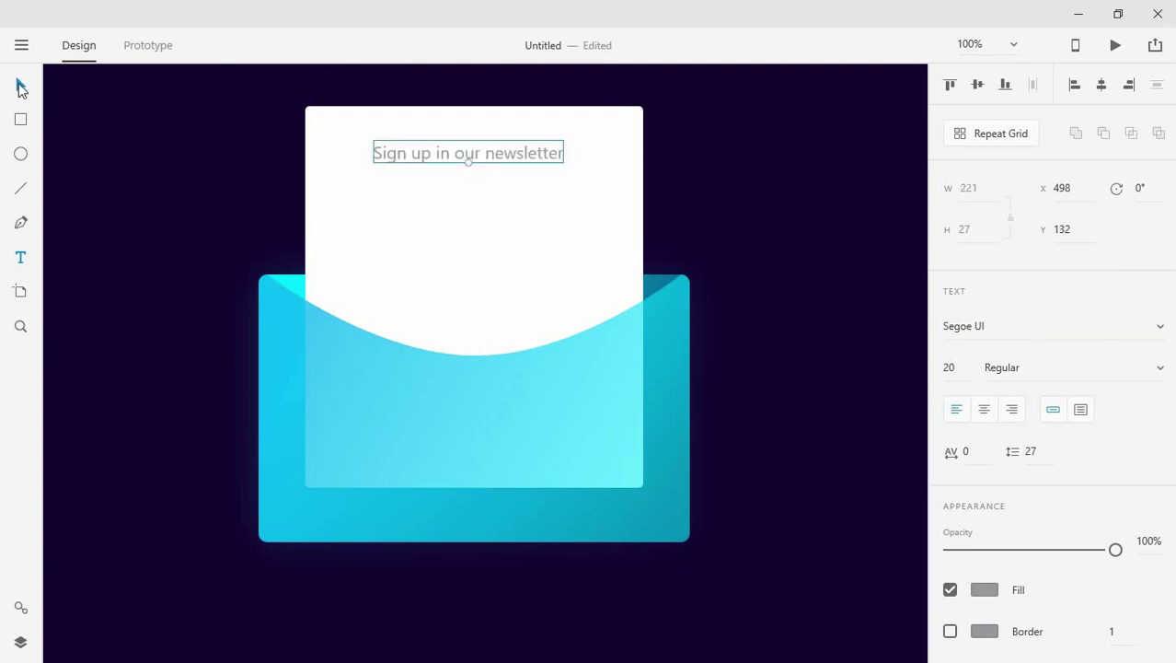
{"action": "left_click", "coordinate": [989, 326]}
{"action": "type", "text": "La"}
{"action": "key", "text": "Return"}
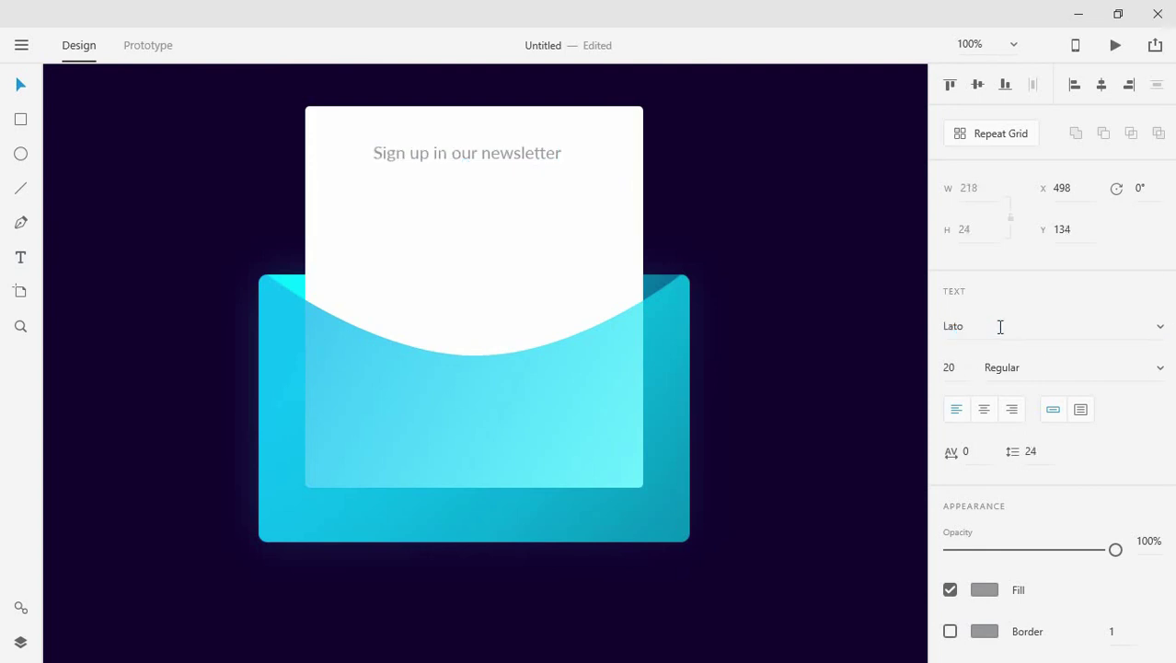
{"action": "left_click", "coordinate": [1153, 367]}
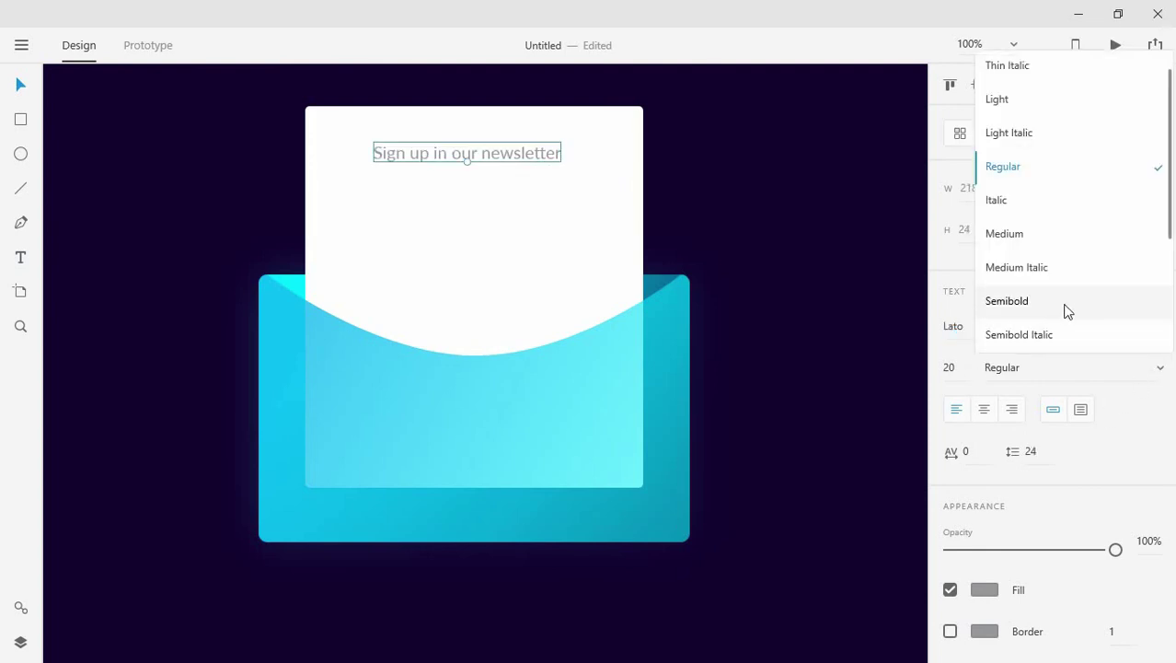
{"action": "scroll", "coordinate": [1026, 313], "scroll_direction": "down", "scroll_amount": 2}
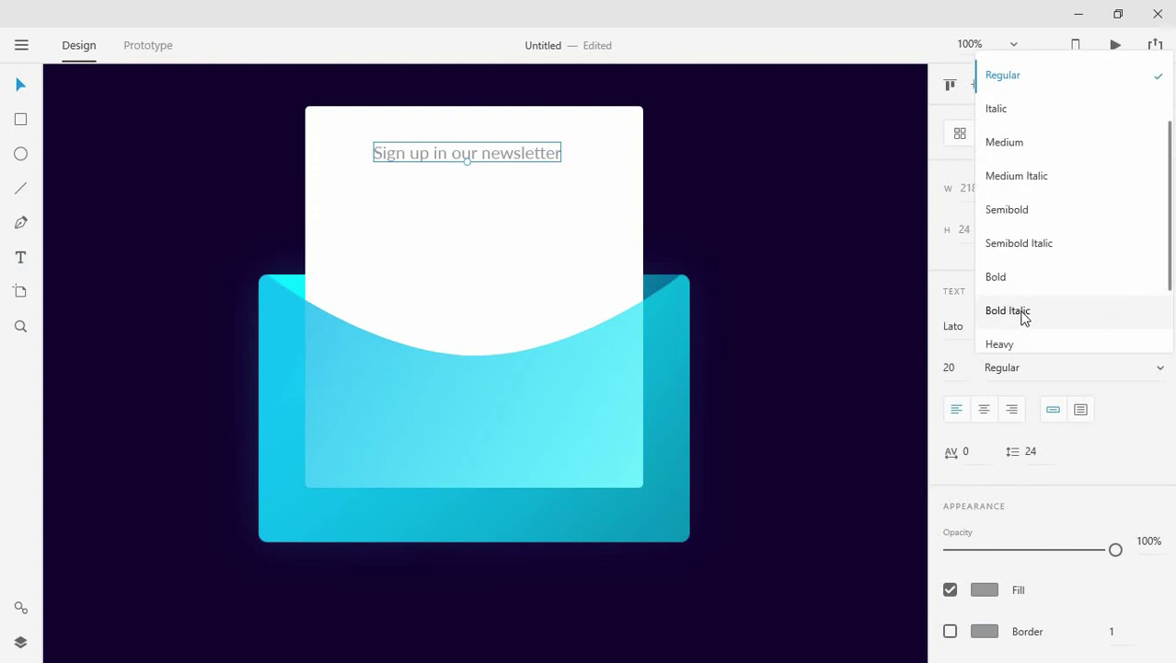
{"action": "left_click", "coordinate": [998, 277]}
{"action": "left_click", "coordinate": [956, 367]}
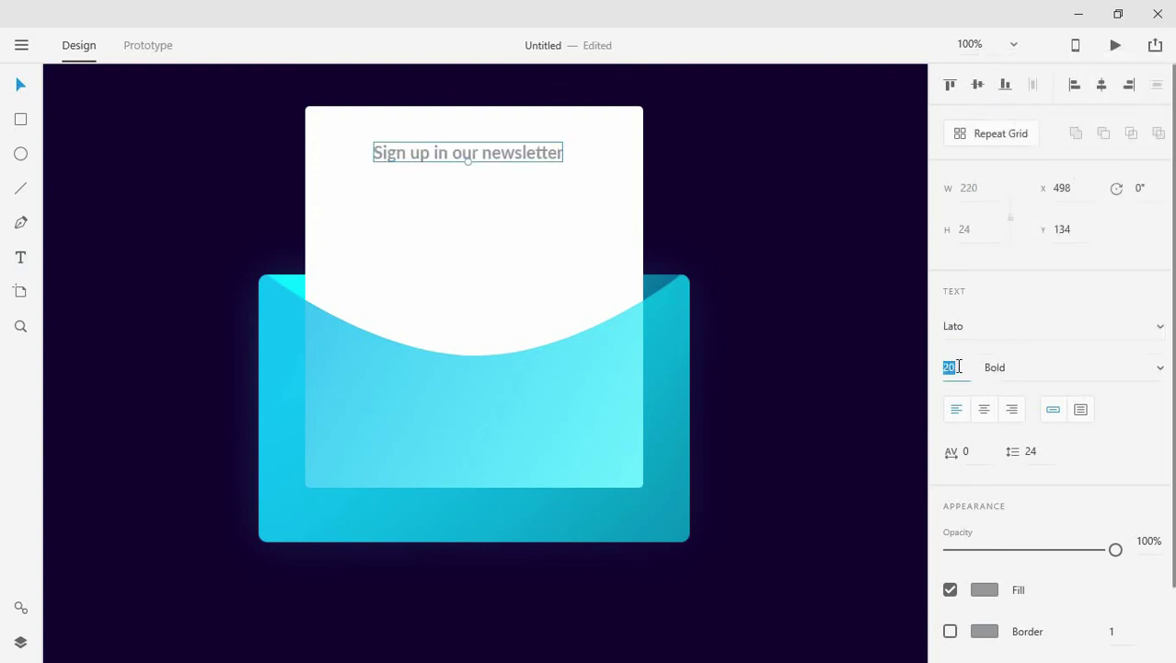
{"action": "type", "text": "25"}
{"action": "key", "text": "Return"}
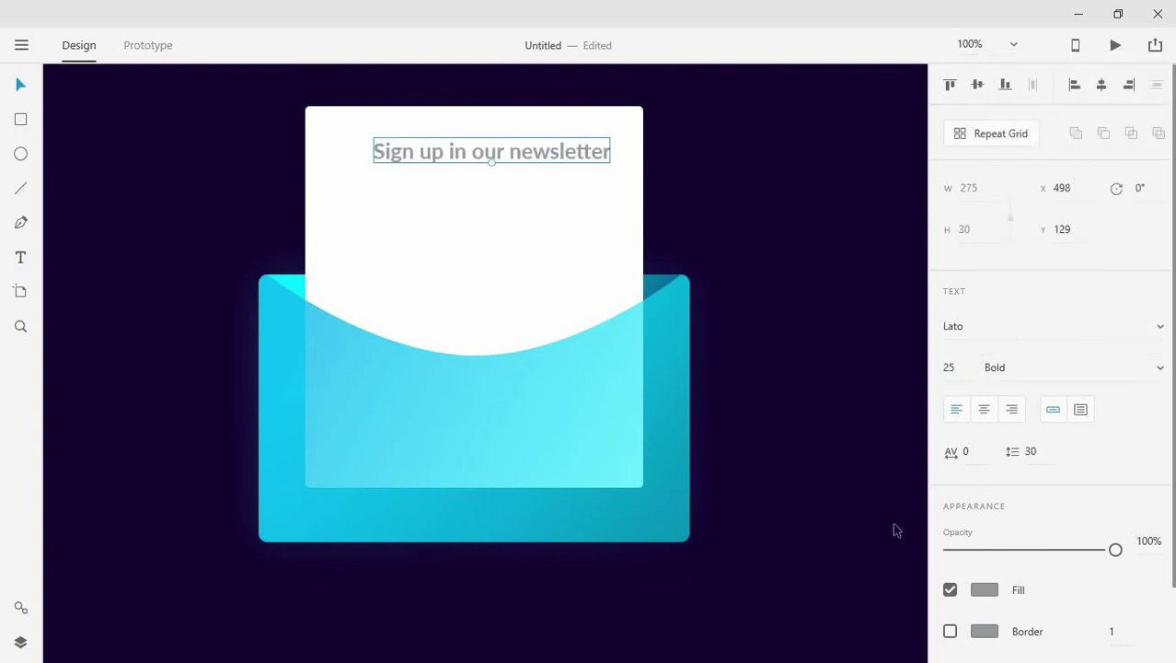
Color the heading dark grey-teal #364446 and reposition it on the card.
{"action": "left_click", "coordinate": [983, 589]}
{"action": "left_click", "coordinate": [751, 507]}
{"action": "mouse_move", "coordinate": [751, 507]}
{"action": "left_mouse_down"}
{"action": "mouse_move", "coordinate": [732, 505]}
{"action": "mouse_move", "coordinate": [726, 488]}
{"action": "mouse_move", "coordinate": [738, 513]}
{"action": "mouse_move", "coordinate": [746, 499]}
{"action": "mouse_move", "coordinate": [724, 478]}
{"action": "mouse_move", "coordinate": [851, 455]}
{"action": "mouse_move", "coordinate": [852, 404]}
{"action": "left_mouse_up"}
{"action": "left_click", "coordinate": [799, 644]}
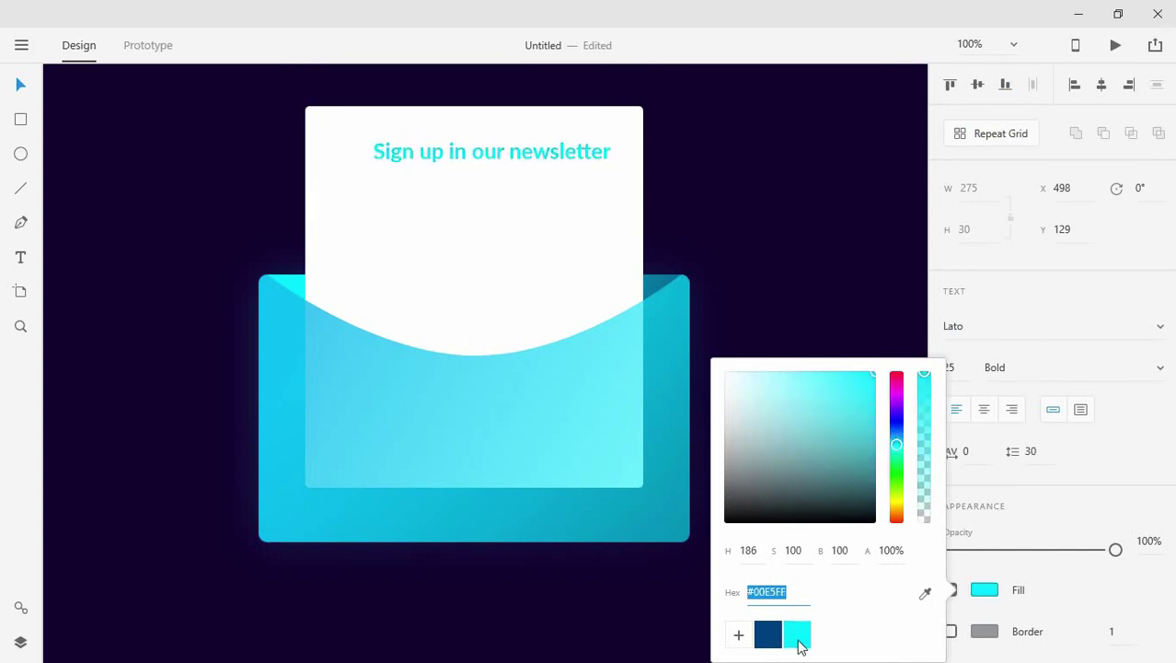
{"action": "mouse_move", "coordinate": [838, 489]}
{"action": "left_mouse_down"}
{"action": "mouse_move", "coordinate": [818, 506]}
{"action": "mouse_move", "coordinate": [831, 500]}
{"action": "mouse_move", "coordinate": [738, 486]}
{"action": "mouse_move", "coordinate": [836, 490]}
{"action": "mouse_move", "coordinate": [840, 473]}
{"action": "mouse_move", "coordinate": [832, 490]}
{"action": "mouse_move", "coordinate": [769, 505]}
{"action": "mouse_move", "coordinate": [758, 481]}
{"action": "left_mouse_up"}
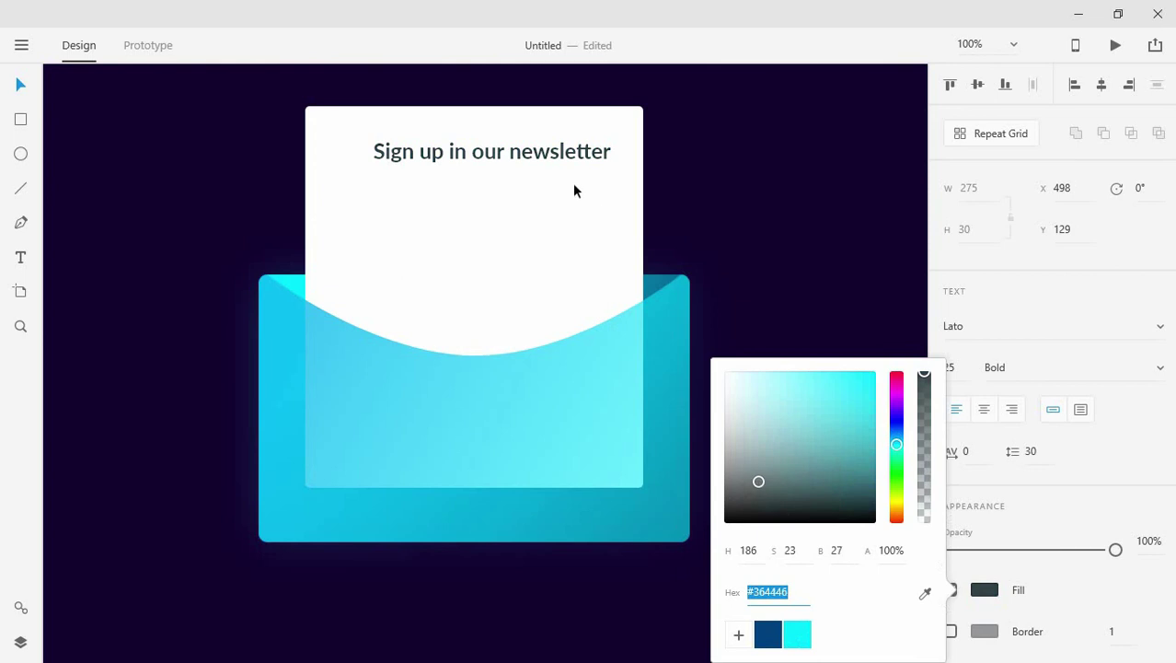
{"action": "left_click", "coordinate": [564, 158]}
{"action": "mouse_move", "coordinate": [564, 158]}
{"action": "left_mouse_down"}
{"action": "mouse_move", "coordinate": [517, 158]}
{"action": "mouse_move", "coordinate": [547, 158]}
{"action": "mouse_move", "coordinate": [539, 203]}
{"action": "left_mouse_up"}
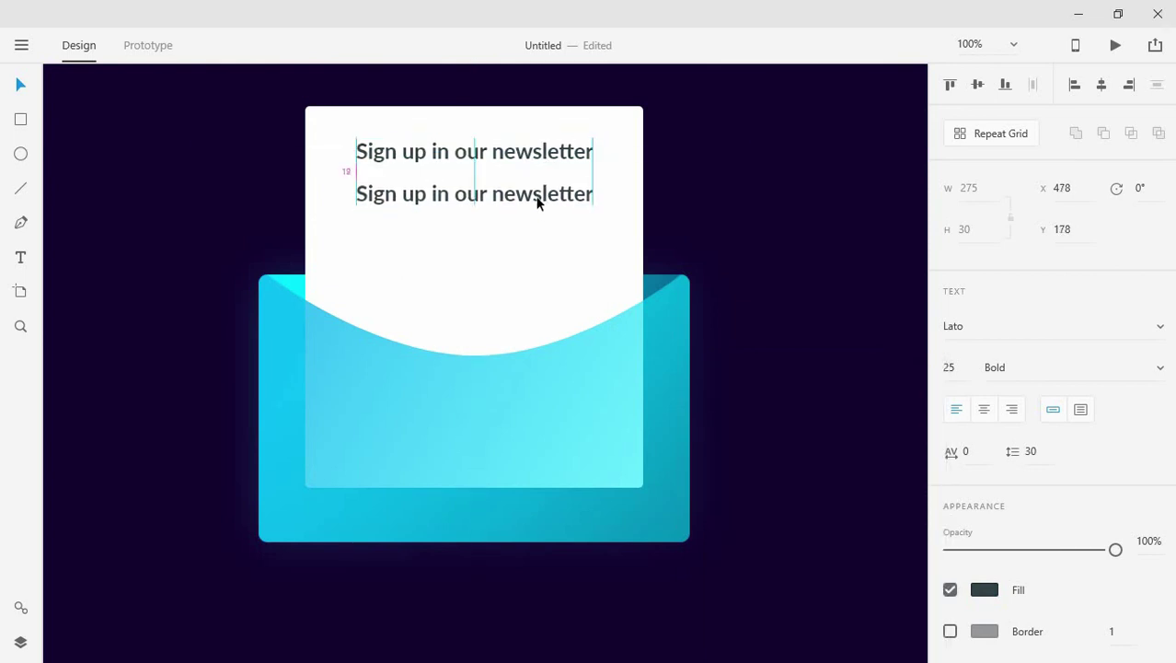
Retype the copied heading as the subtitle 'Get latest news & updates.'.
{"action": "double_click", "coordinate": [539, 201]}
{"action": "key", "text": "ctrl+a"}
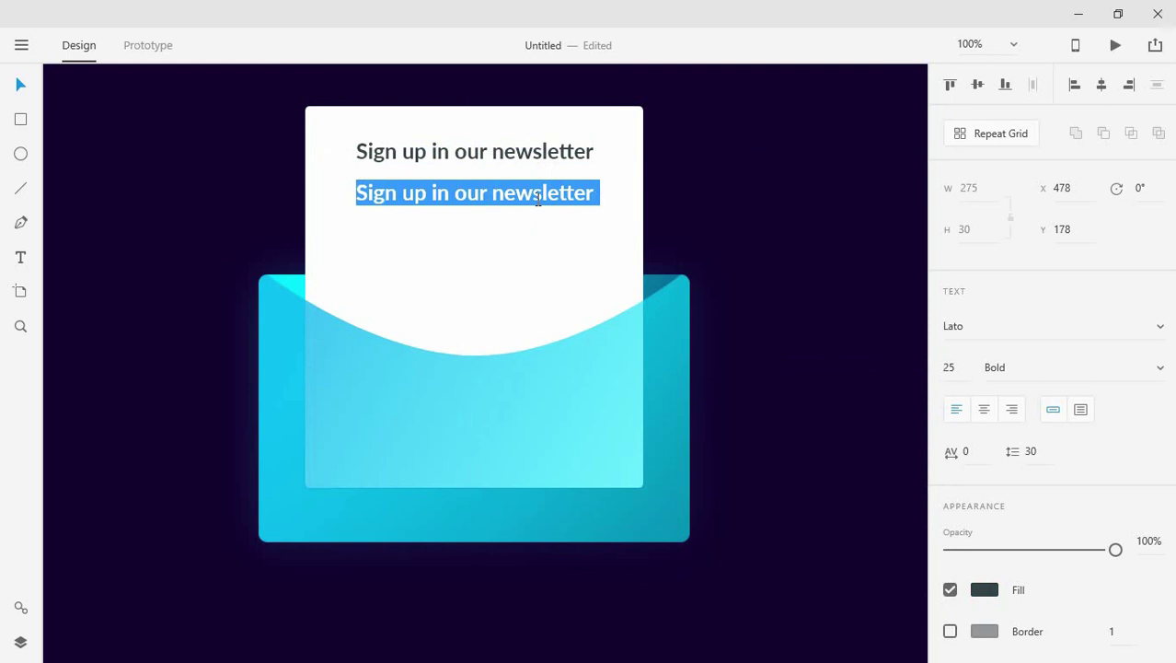
{"action": "type", "text": "Get "}
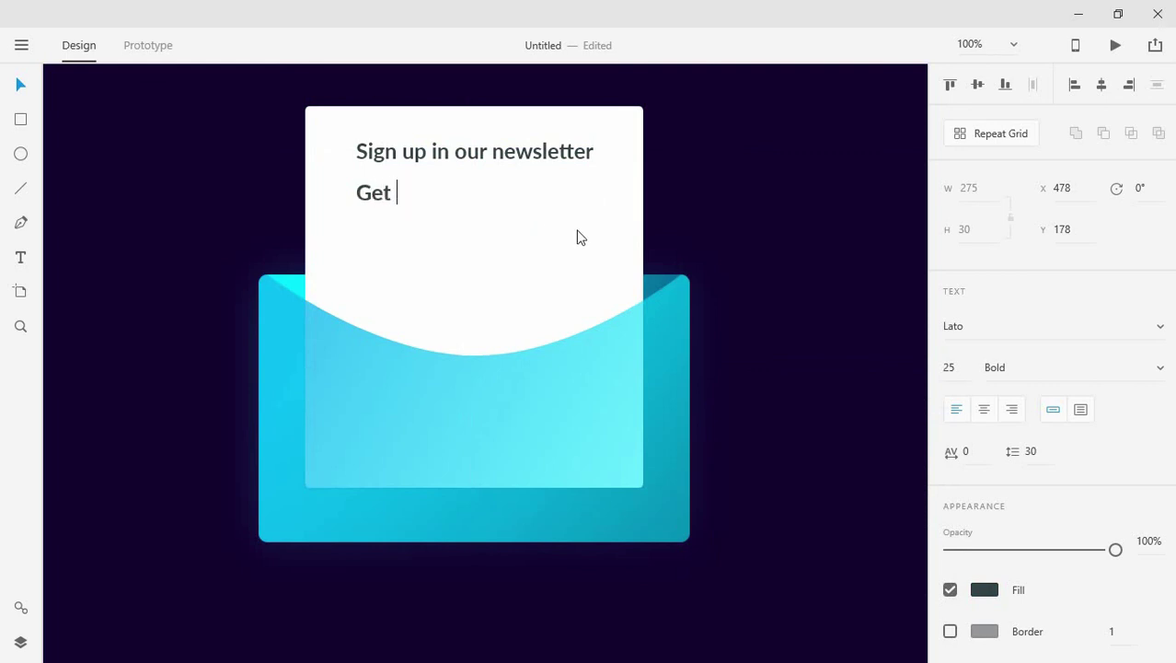
{"action": "type", "text": "latest "}
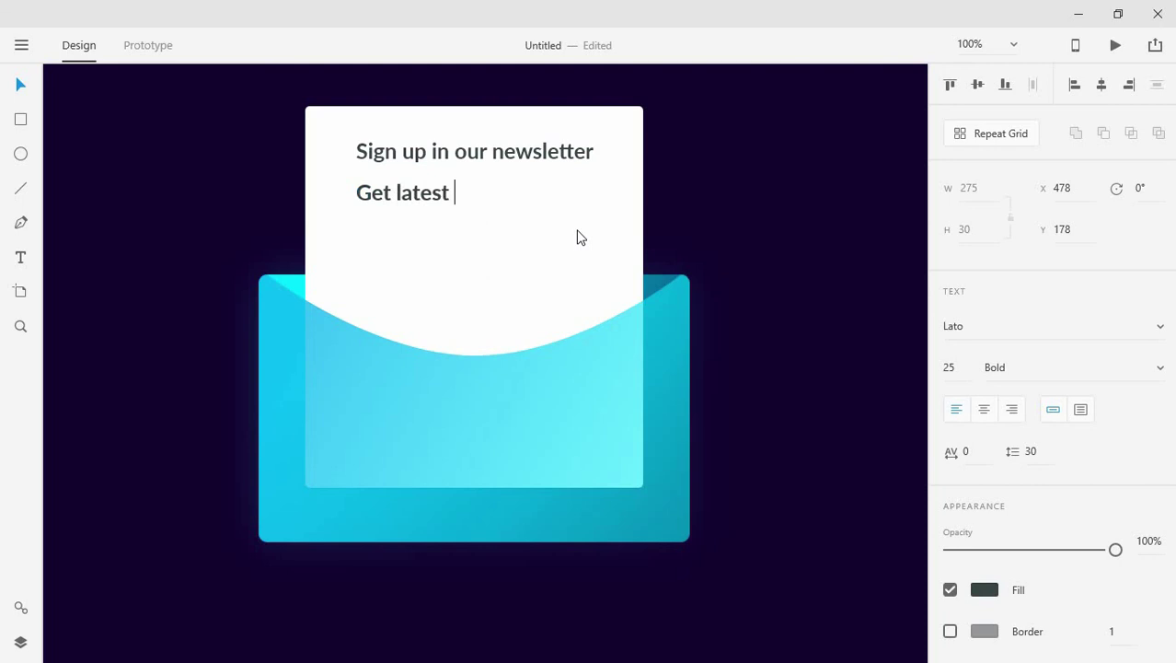
{"action": "type", "text": "&"}
{"action": "key", "text": "BackSpace"}
{"action": "key", "text": "BackSpace"}
{"action": "key", "text": "BackSpace"}
{"action": "key", "text": "BackSpace"}
{"action": "type", "text": "news "}
{"action": "type", "text": "& updates."}
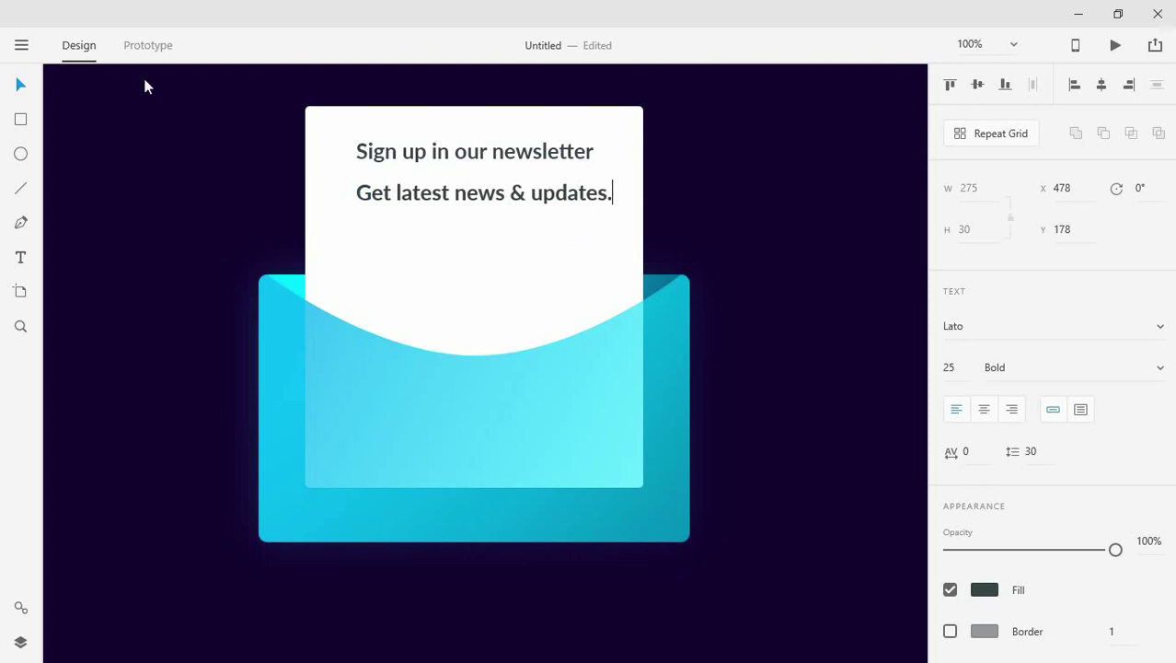
{"action": "key", "text": "Escape"}
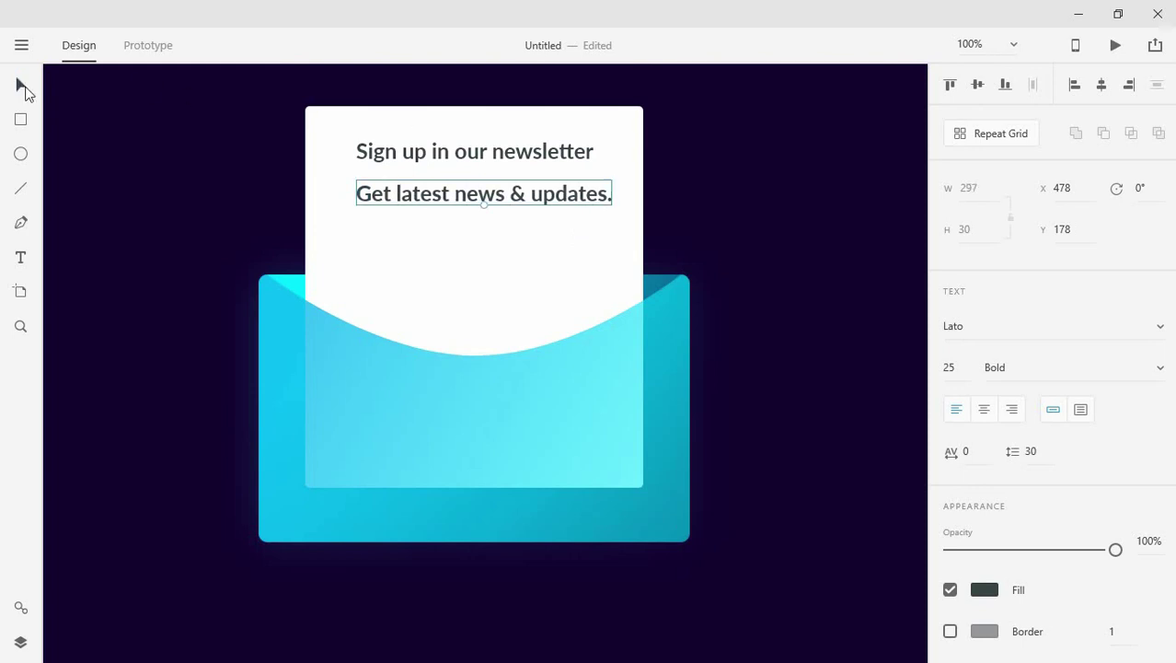
Set the subtitle to Regular weight, trying sizes 18 and 20 before settling on 18.
{"action": "left_click", "coordinate": [1159, 367]}
{"action": "scroll", "coordinate": [1066, 267], "scroll_direction": "up", "scroll_amount": 1}
{"action": "scroll", "coordinate": [1053, 216], "scroll_direction": "up", "scroll_amount": 2}
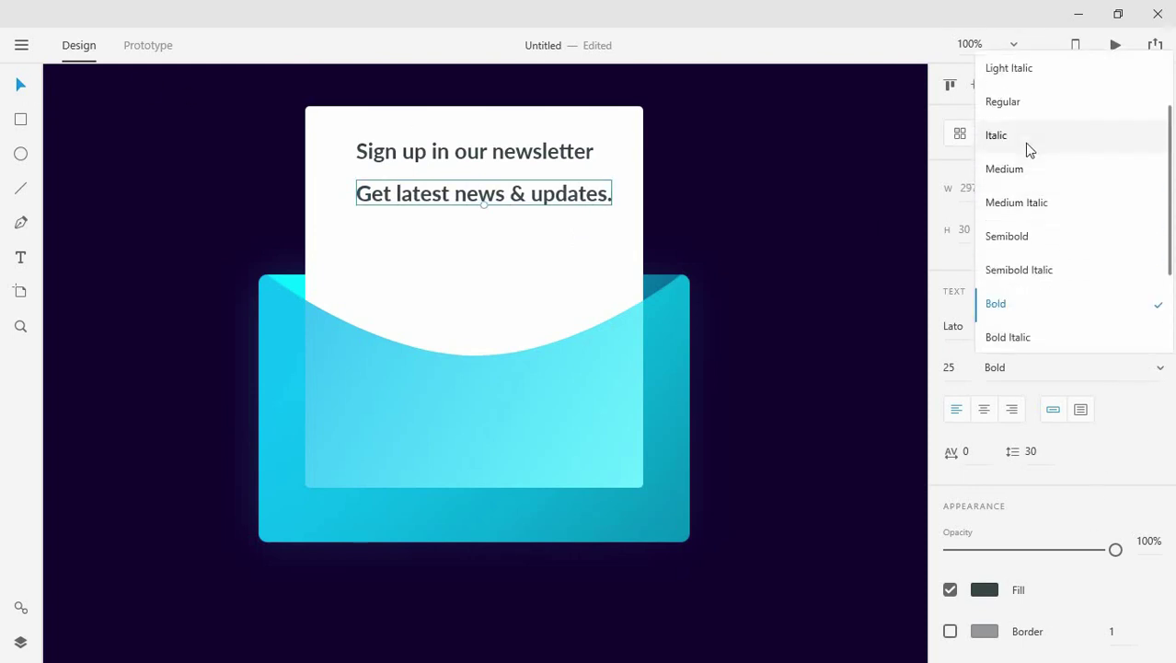
{"action": "left_click", "coordinate": [1012, 107]}
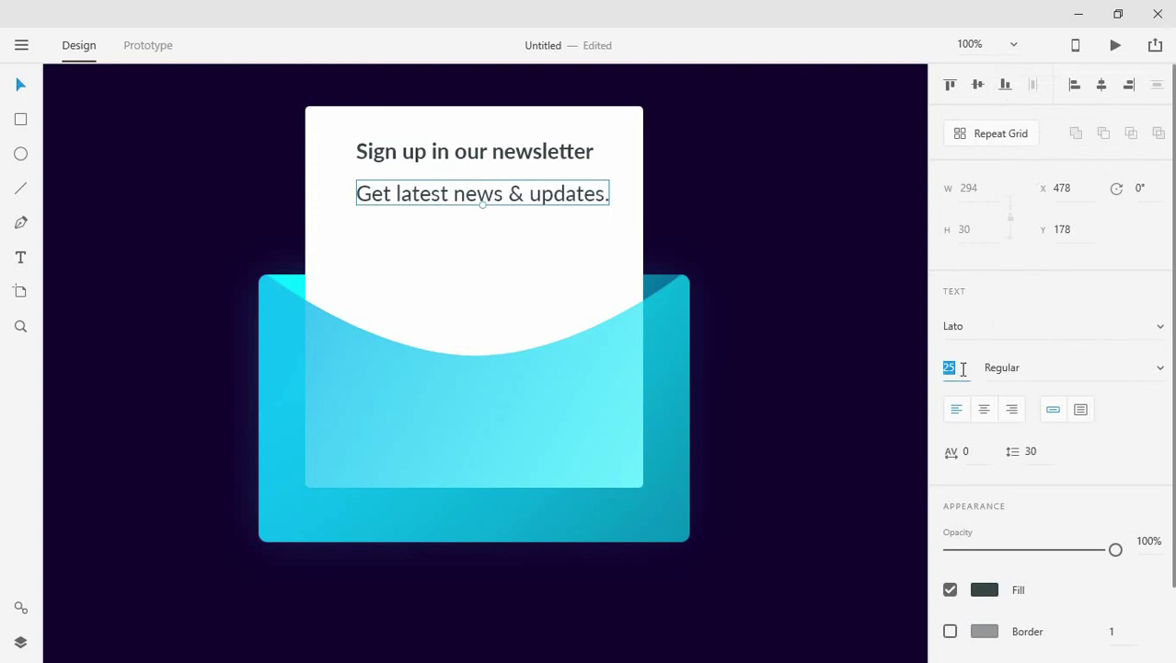
{"action": "type", "text": "18"}
{"action": "key", "text": "Return"}
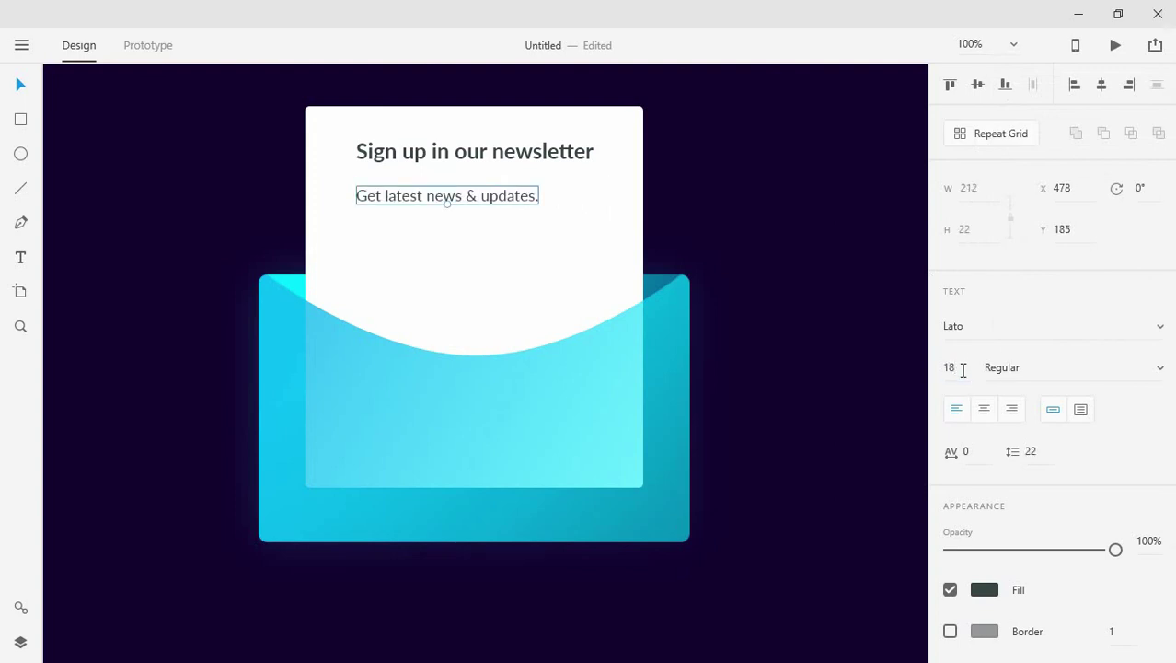
{"action": "double_click", "coordinate": [950, 367]}
{"action": "type", "text": "20"}
{"action": "key", "text": "Return"}
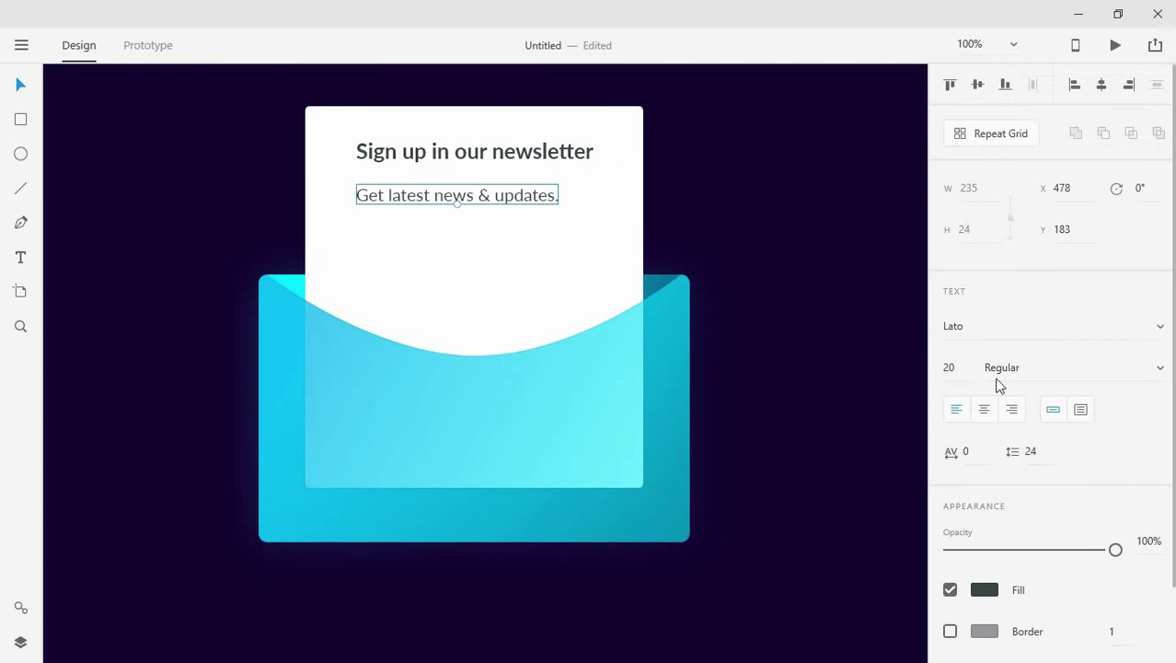
{"action": "type", "text": "1"}
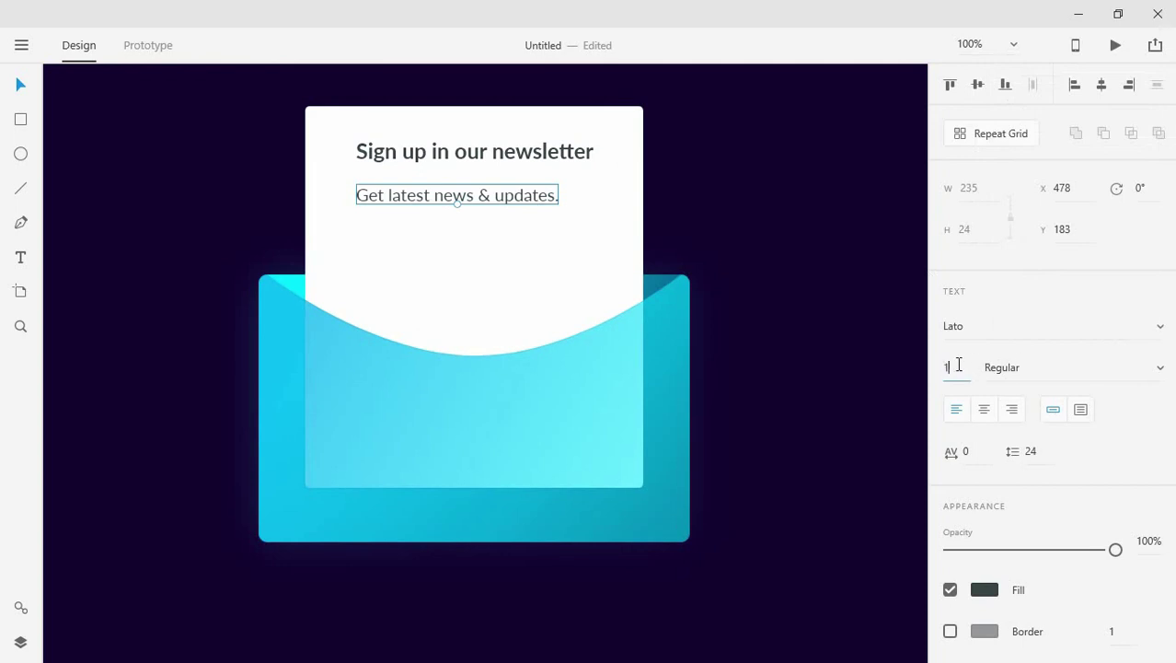
{"action": "type", "text": "8"}
{"action": "key", "text": "Return"}
Change the subtitle to Semibold weight at size 17.
{"action": "left_click", "coordinate": [1157, 368]}
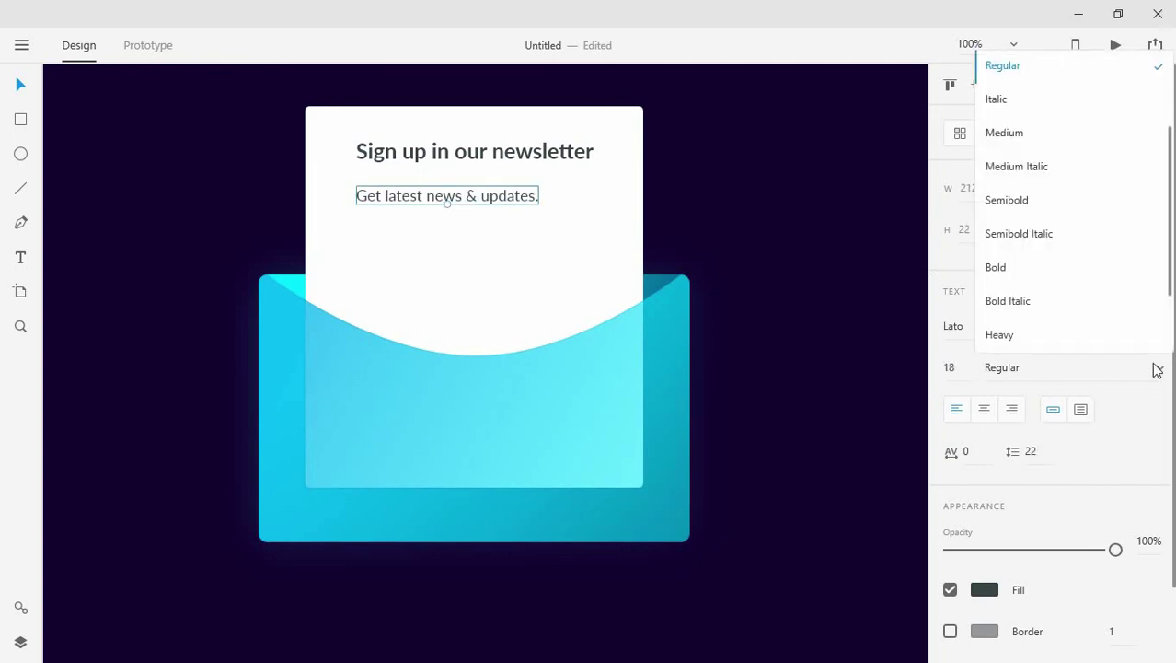
{"action": "left_click", "coordinate": [1012, 267]}
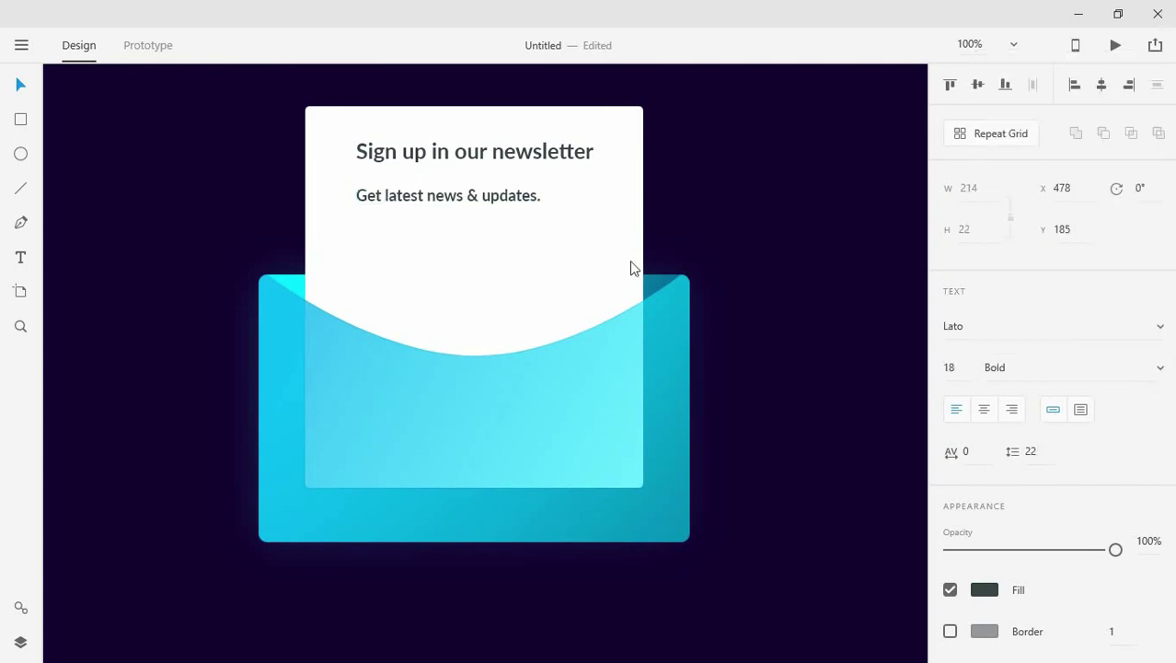
{"action": "left_click", "coordinate": [954, 369]}
{"action": "type", "text": "1"}
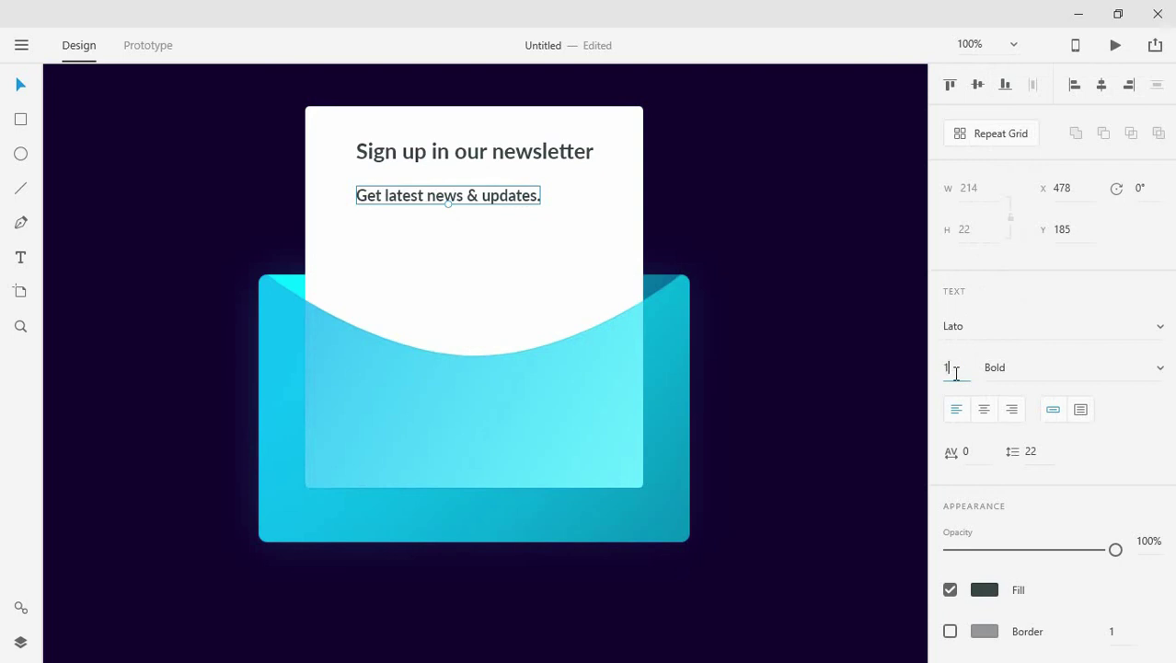
{"action": "type", "text": "6"}
{"action": "key", "text": "Return"}
{"action": "left_click", "coordinate": [955, 369]}
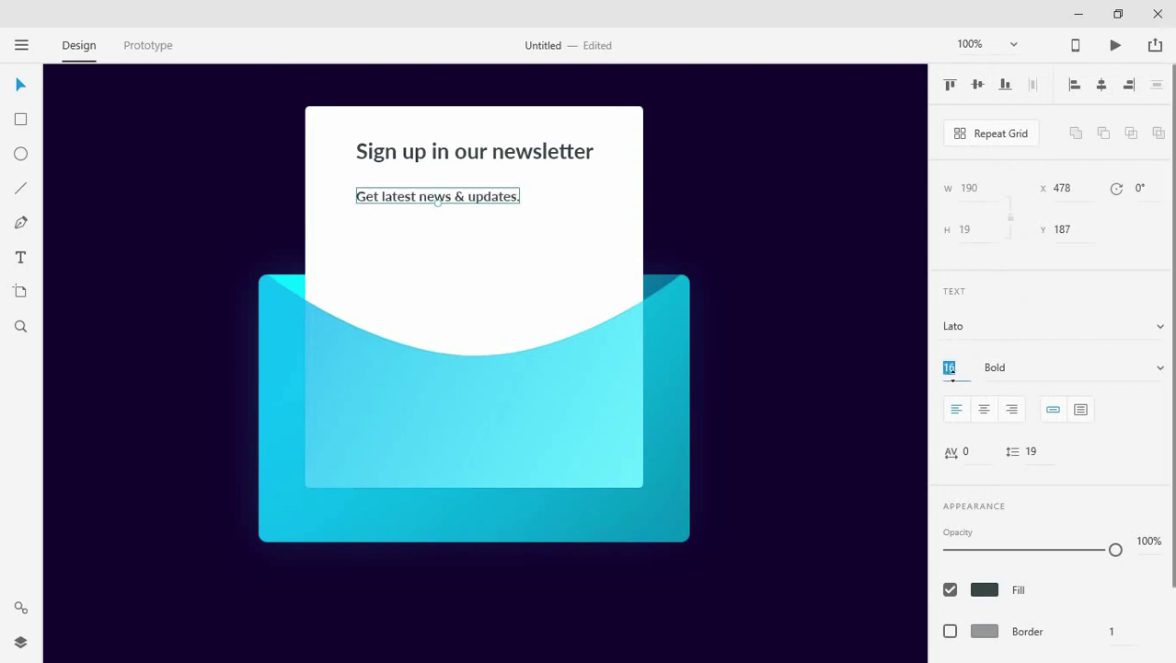
{"action": "type", "text": "17"}
{"action": "key", "text": "Return"}
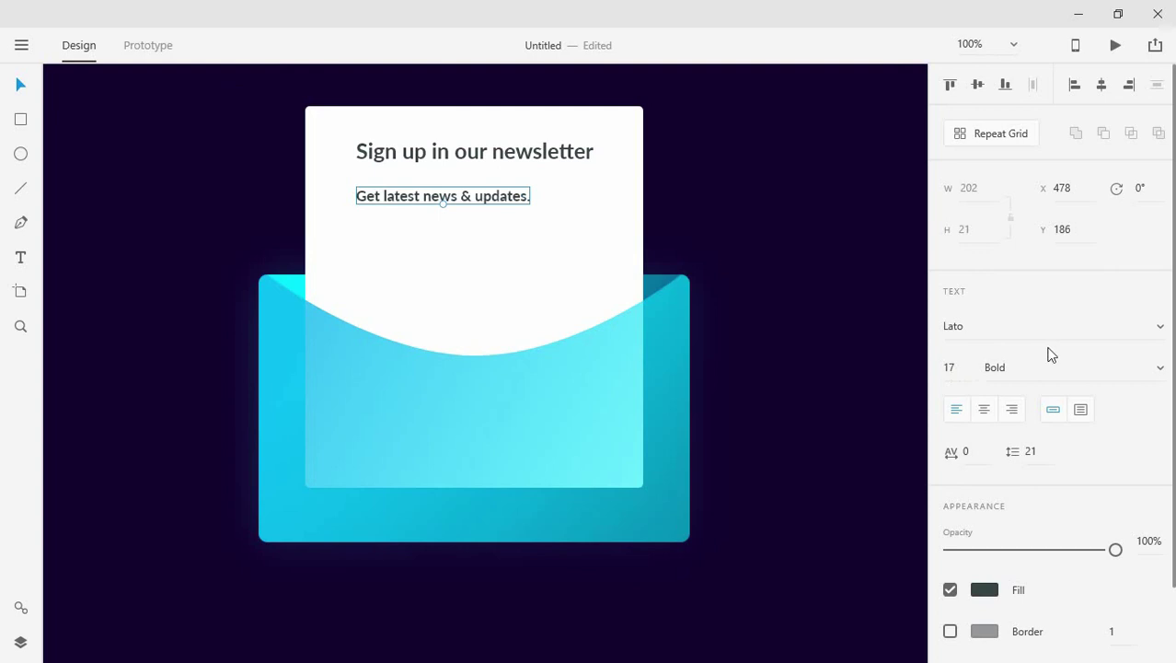
{"action": "left_click", "coordinate": [1162, 370]}
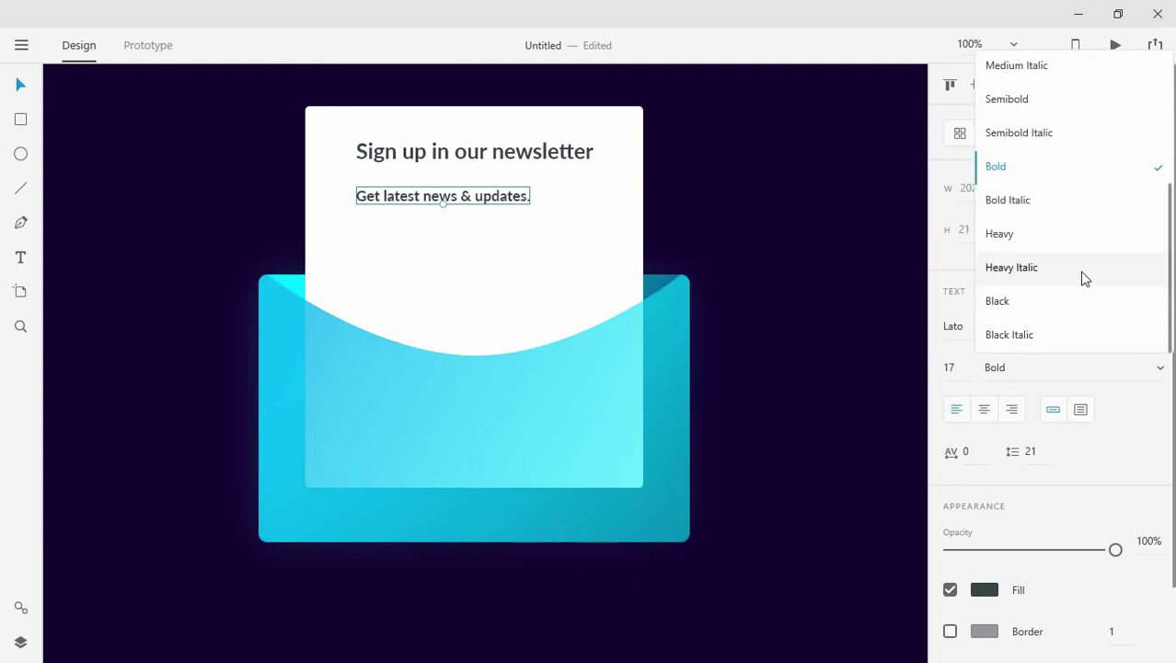
{"action": "left_click", "coordinate": [1027, 128]}
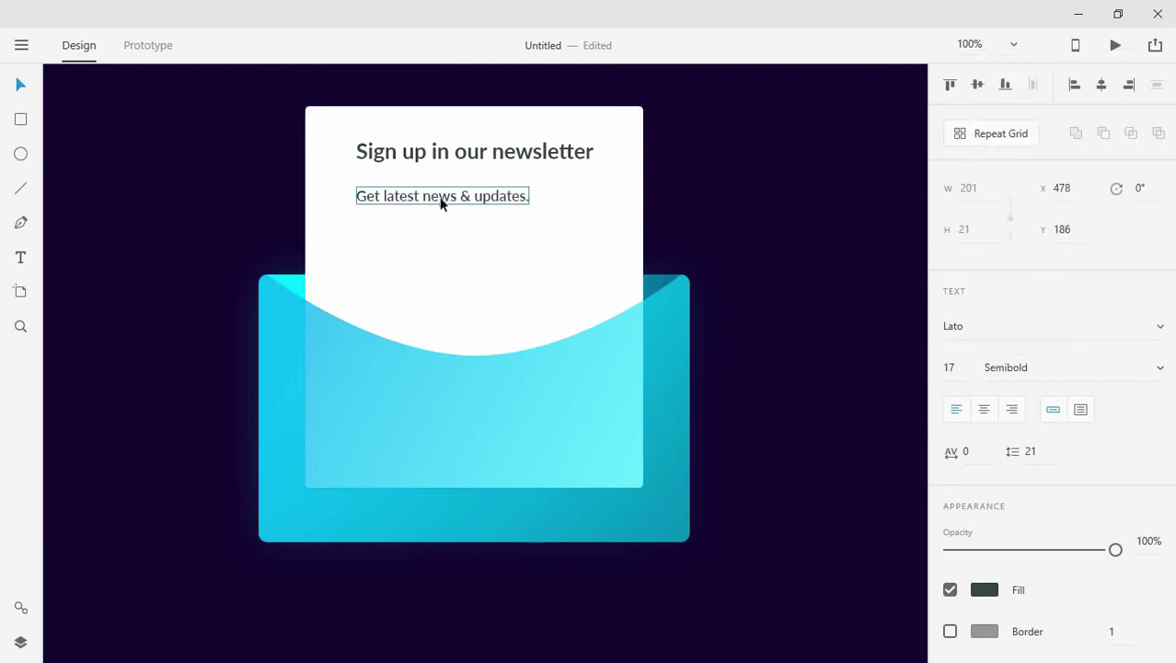
Move the subtitle directly under the heading and color it light grey #CCCCCC.
{"action": "left_click_drag", "start_coordinate": [443, 197], "coordinate": [441, 182]}
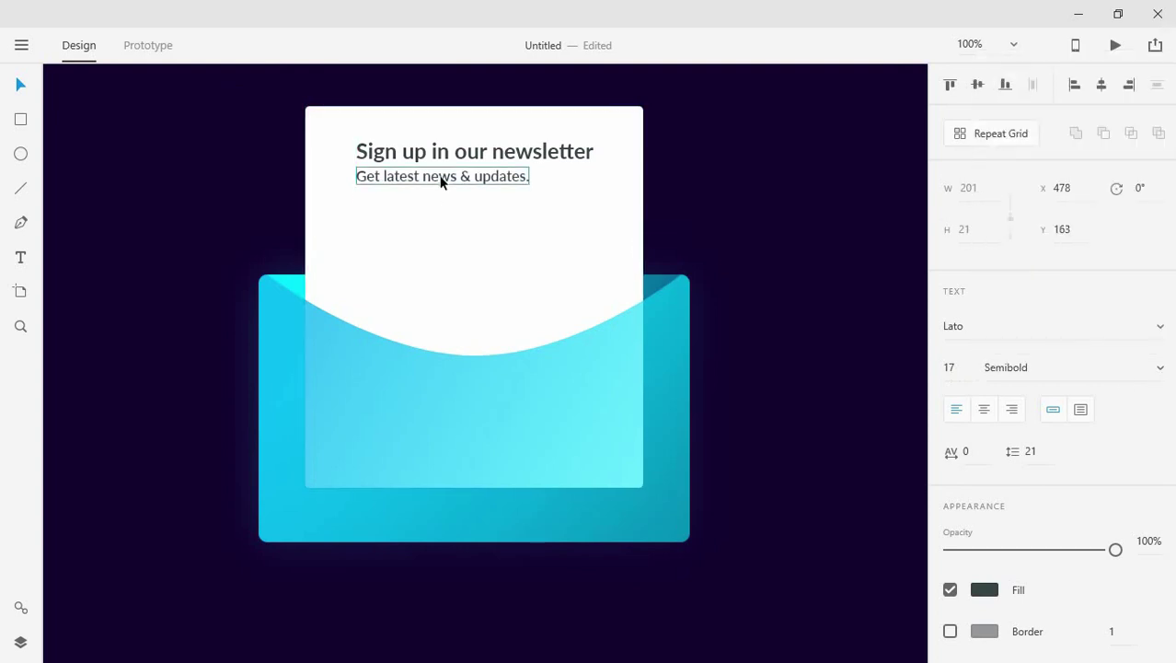
{"action": "left_click", "coordinate": [985, 589]}
{"action": "type", "text": "c"}
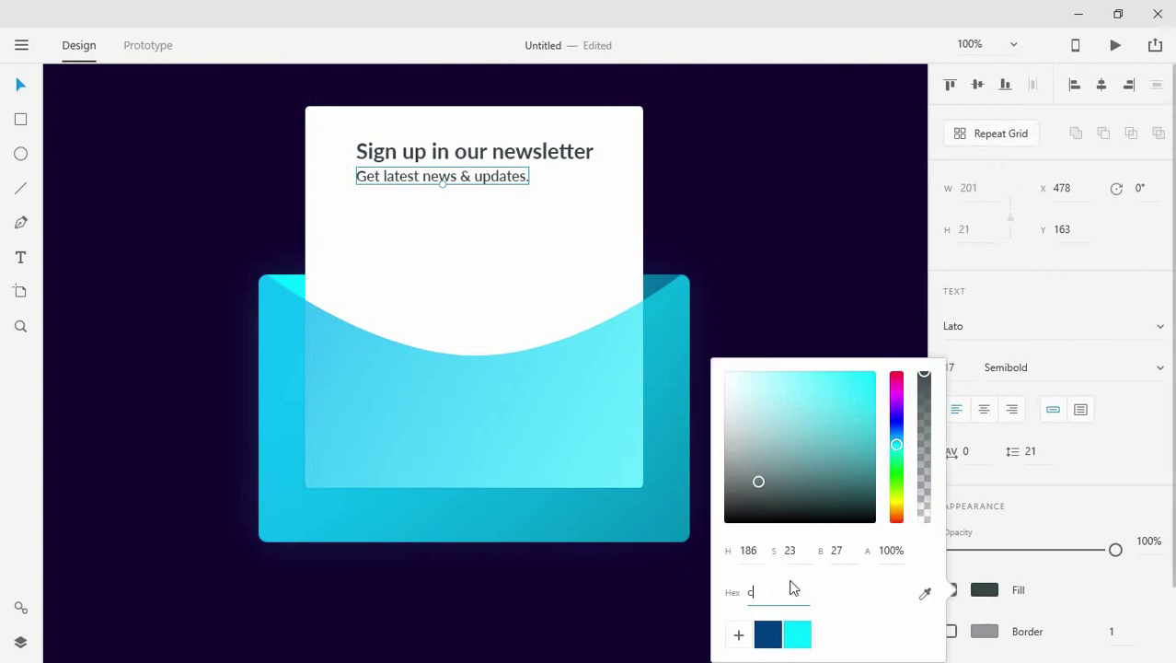
{"action": "type", "text": "ccc"}
{"action": "key", "text": "Return"}
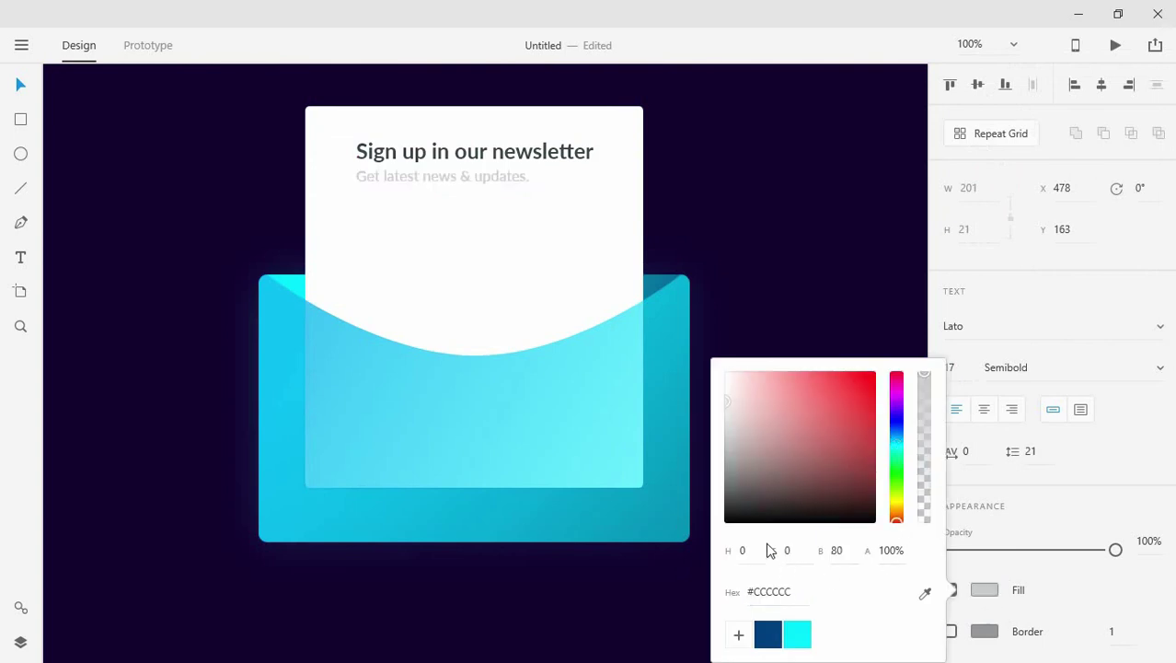
{"action": "left_click", "coordinate": [483, 154]}
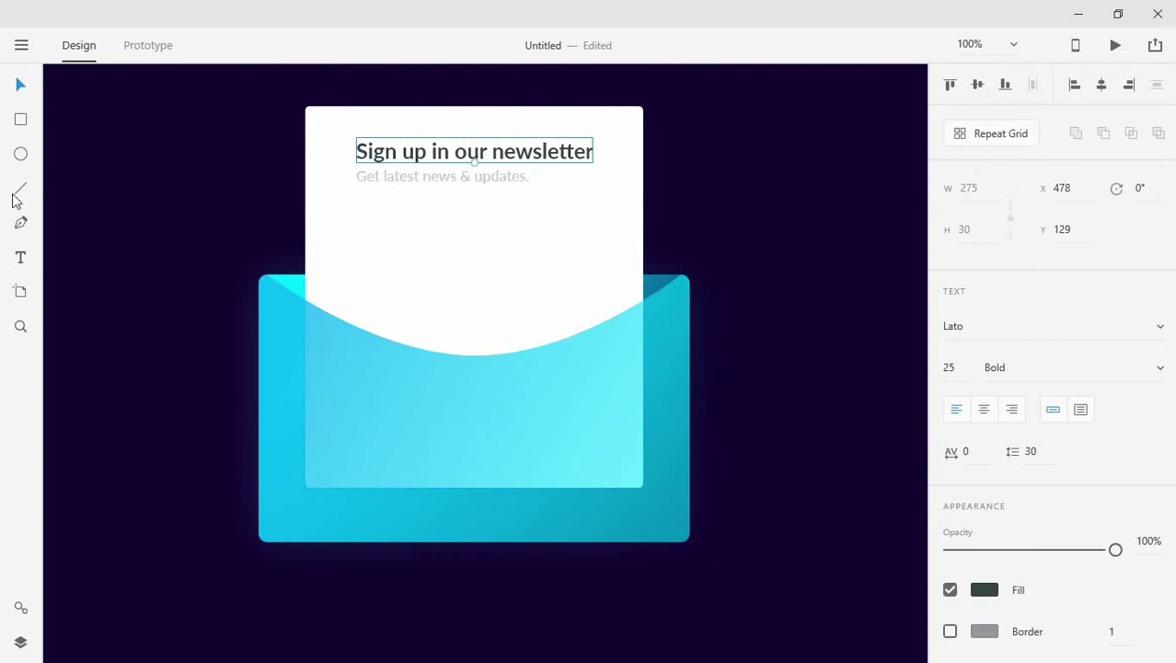
Draw a wide rectangle below the subtitle with height 50, corner radius 50 and no border.
{"action": "left_click", "coordinate": [22, 121]}
{"action": "left_click_drag", "start_coordinate": [592, 219], "coordinate": [357, 257]}
{"action": "left_click", "coordinate": [962, 230]}
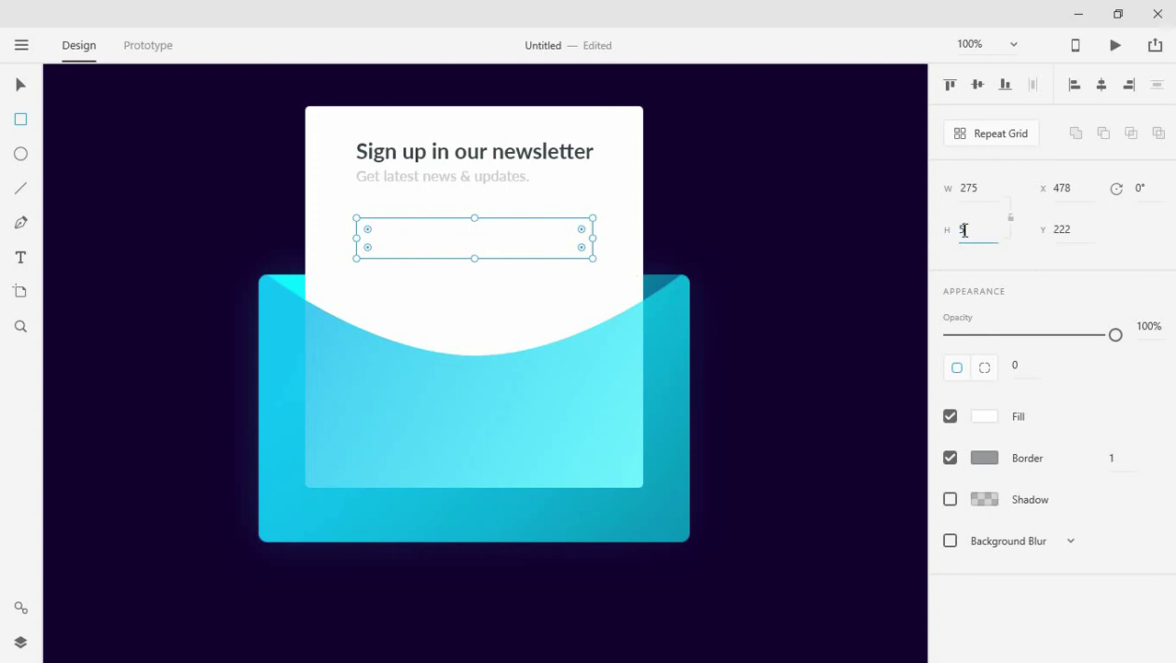
{"action": "type", "text": "0"}
{"action": "key", "text": "Return"}
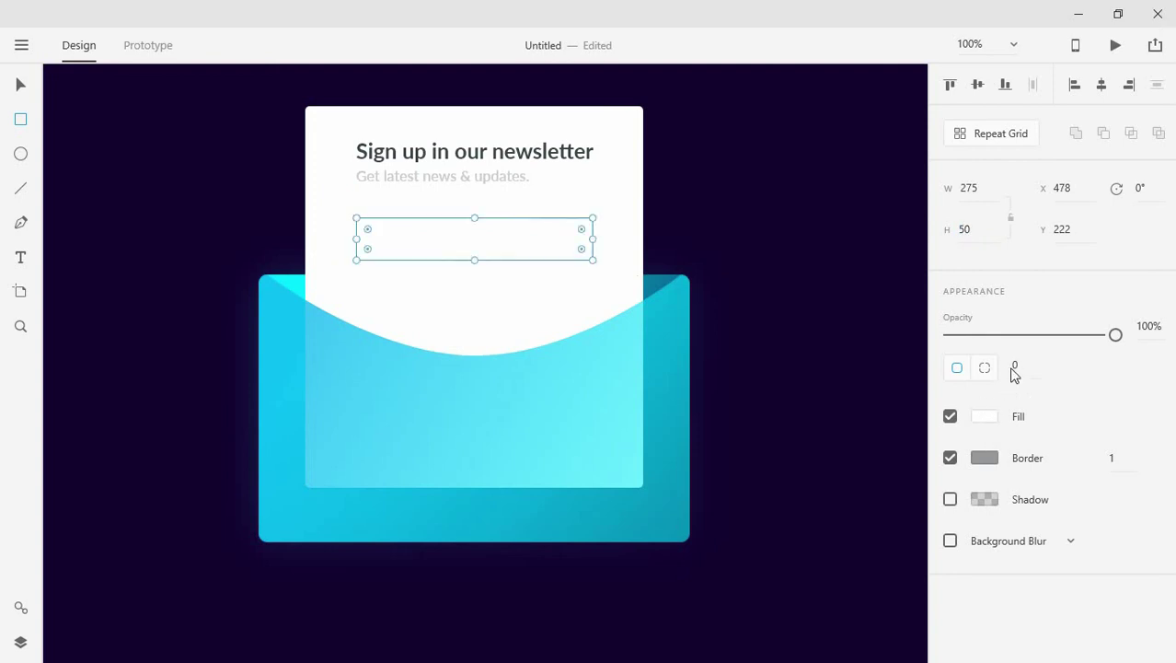
{"action": "type", "text": "30"}
{"action": "type", "text": "50"}
{"action": "key", "text": "Return"}
{"action": "left_click", "coordinate": [949, 463]}
Add a cyan drop shadow to the pill with Y offset 4 and blur 20.
{"action": "left_click", "coordinate": [950, 498]}
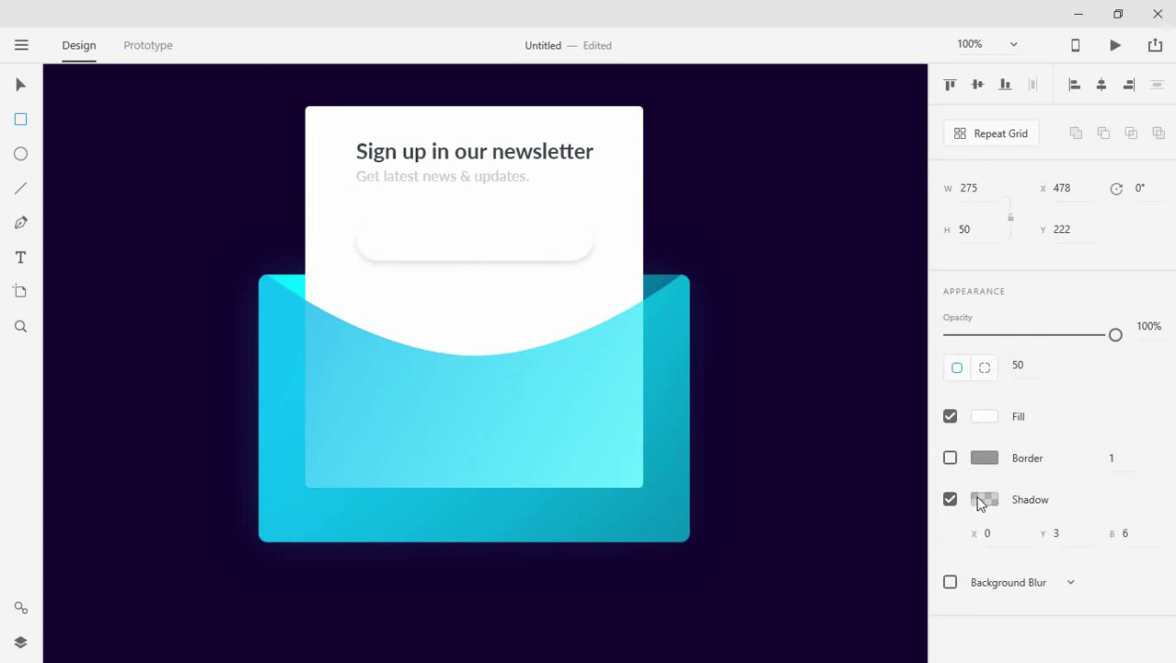
{"action": "left_click", "coordinate": [1062, 534]}
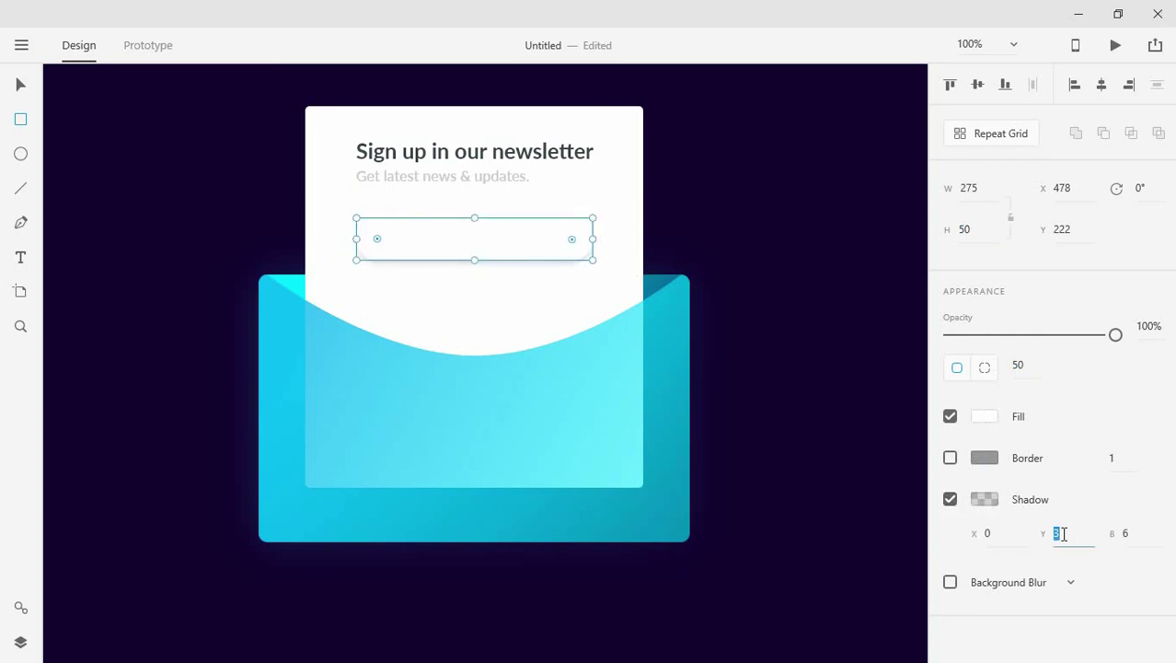
{"action": "type", "text": "4"}
{"action": "key", "text": "Return"}
{"action": "left_click", "coordinate": [987, 501]}
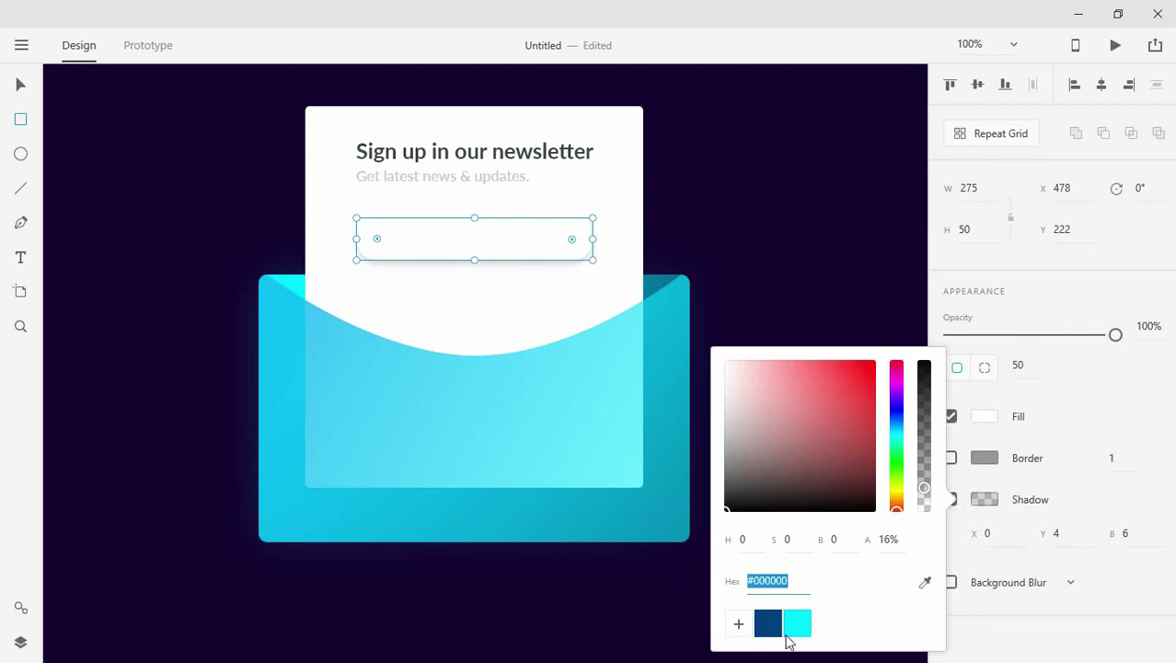
{"action": "left_click", "coordinate": [790, 630]}
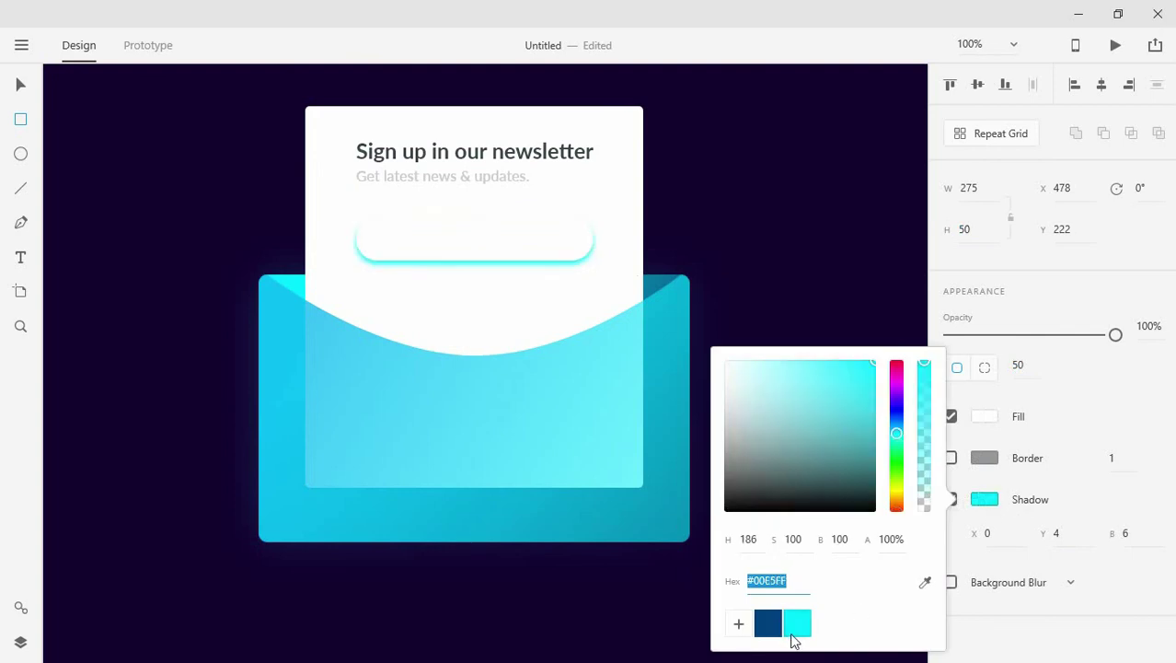
{"action": "left_click", "coordinate": [1124, 535]}
{"action": "type", "text": "20"}
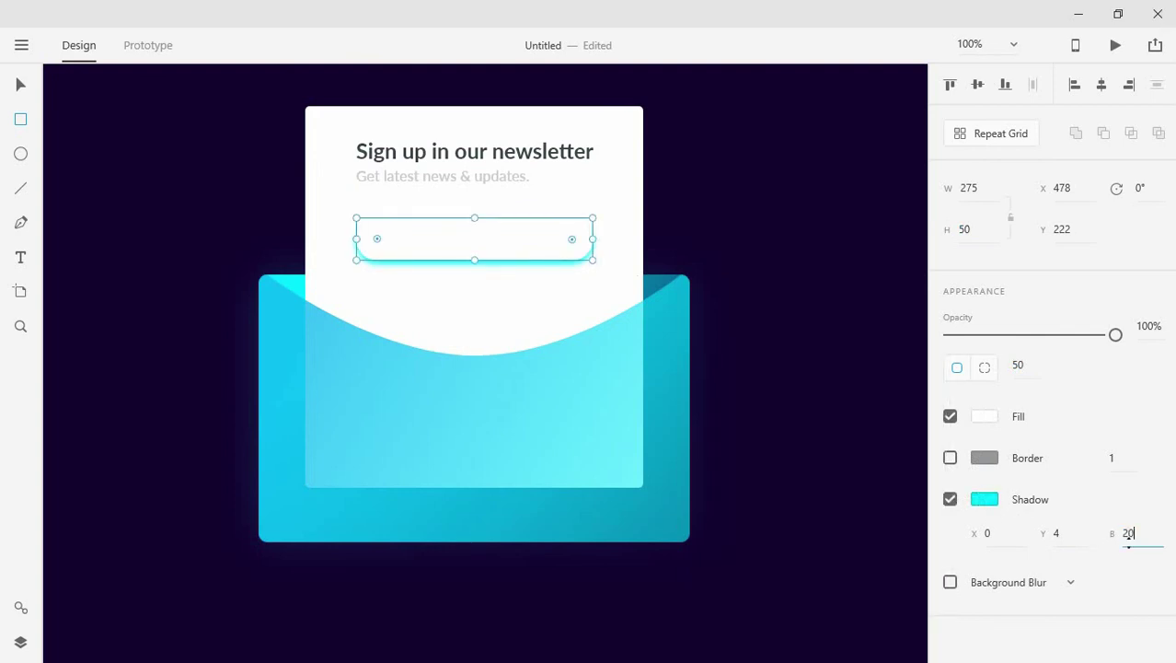
{"action": "key", "text": "Return"}
Try a nearly black shadow at 11% opacity with Y offset 3.
{"action": "left_click", "coordinate": [985, 498]}
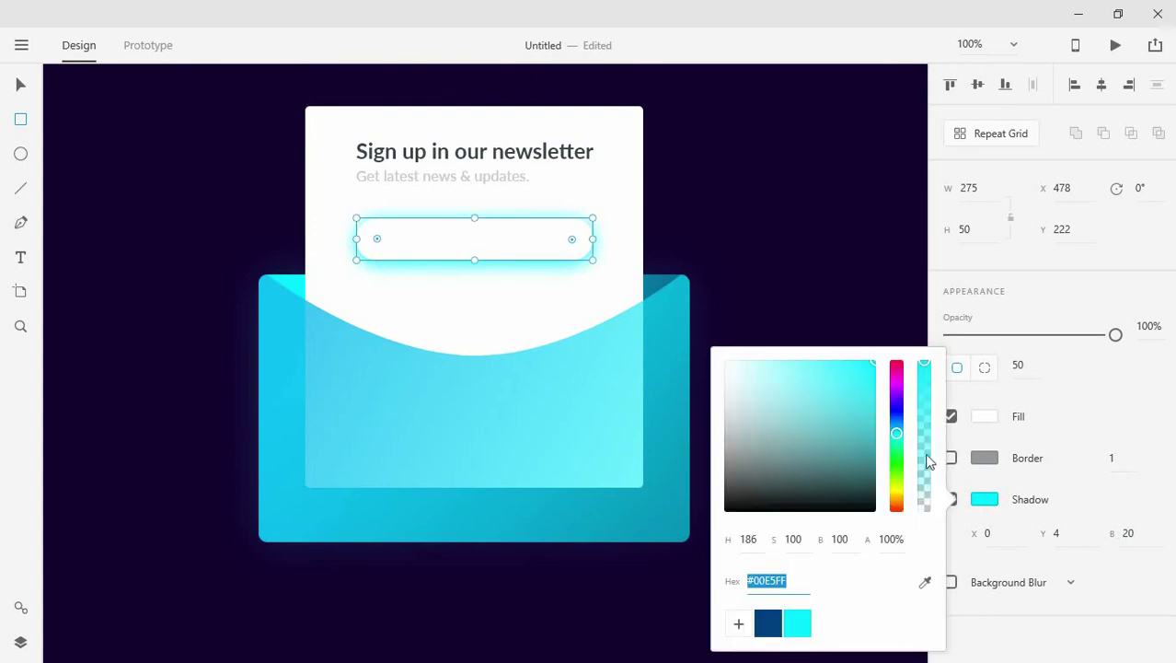
{"action": "left_click_drag", "start_coordinate": [927, 460], "coordinate": [929, 461]}
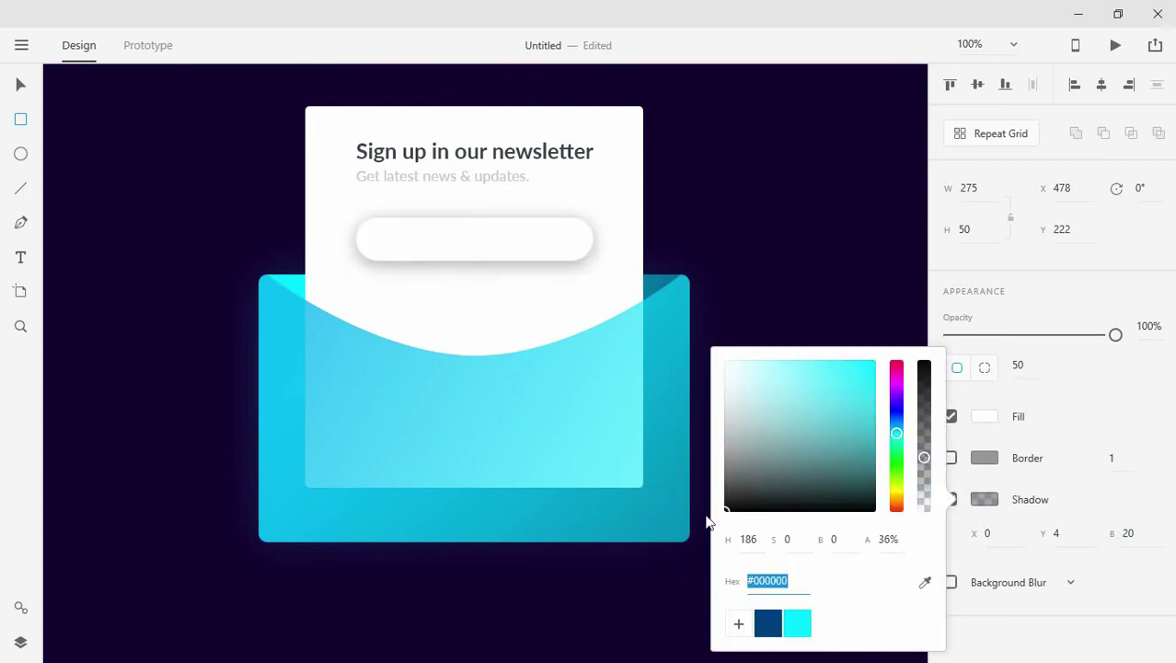
{"action": "left_click_drag", "start_coordinate": [732, 502], "coordinate": [716, 513]}
{"action": "left_click_drag", "start_coordinate": [924, 471], "coordinate": [930, 500]}
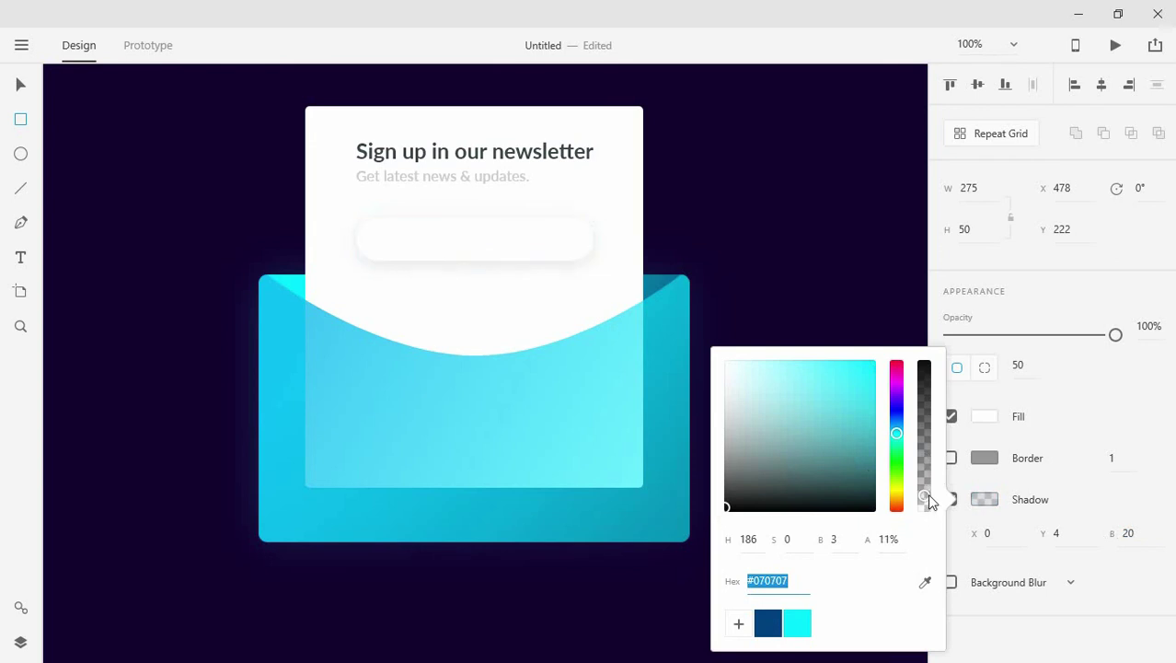
{"action": "left_click", "coordinate": [1066, 534]}
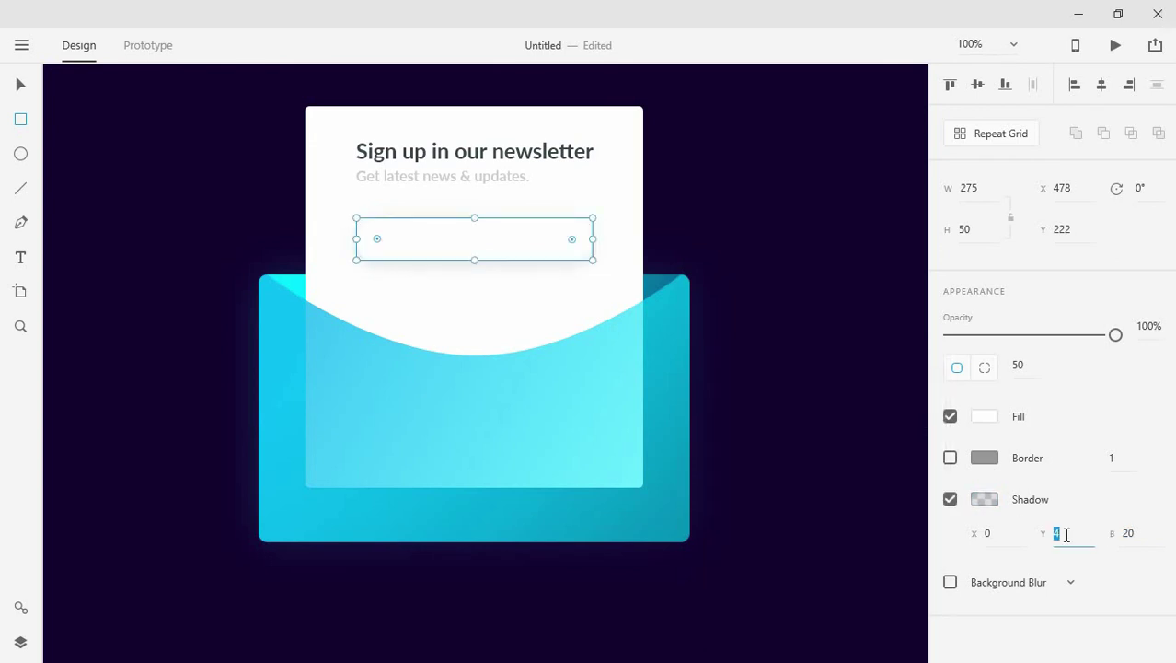
{"action": "type", "text": "3"}
{"action": "key", "text": "Return"}
Finalize the pill's shadow at Y offset 5, cyan at 19% opacity.
{"action": "left_click", "coordinate": [1082, 533]}
{"action": "type", "text": "5"}
{"action": "key", "text": "Return"}
{"action": "left_click", "coordinate": [985, 499]}
{"action": "left_click", "coordinate": [795, 628]}
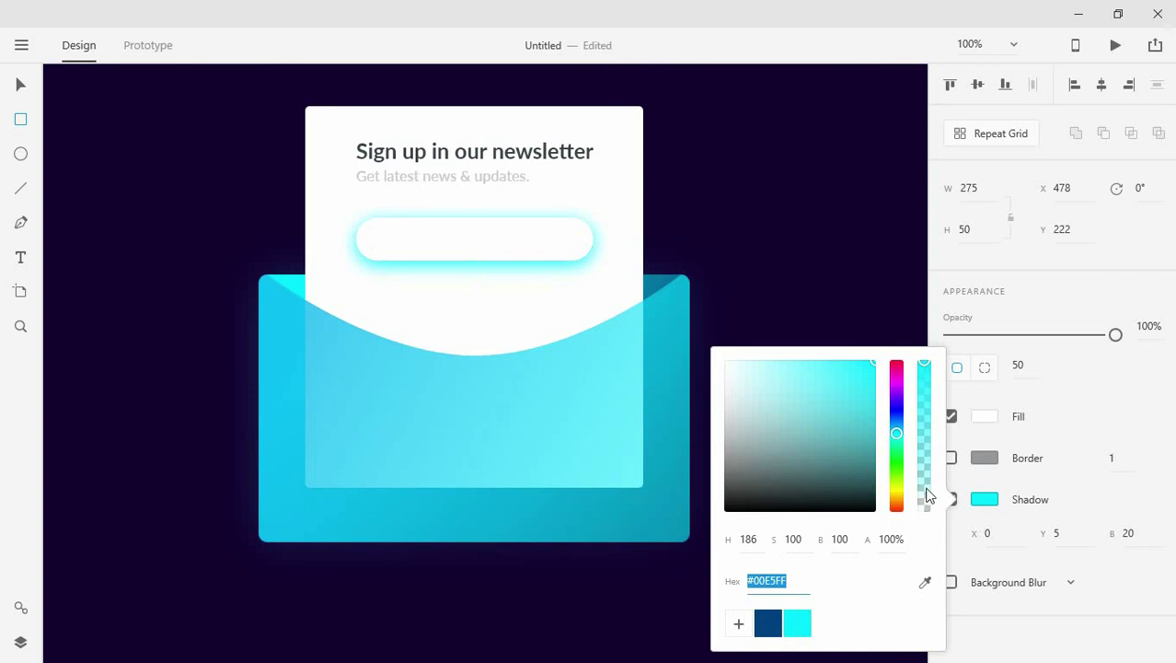
{"action": "left_click_drag", "start_coordinate": [927, 495], "coordinate": [925, 487]}
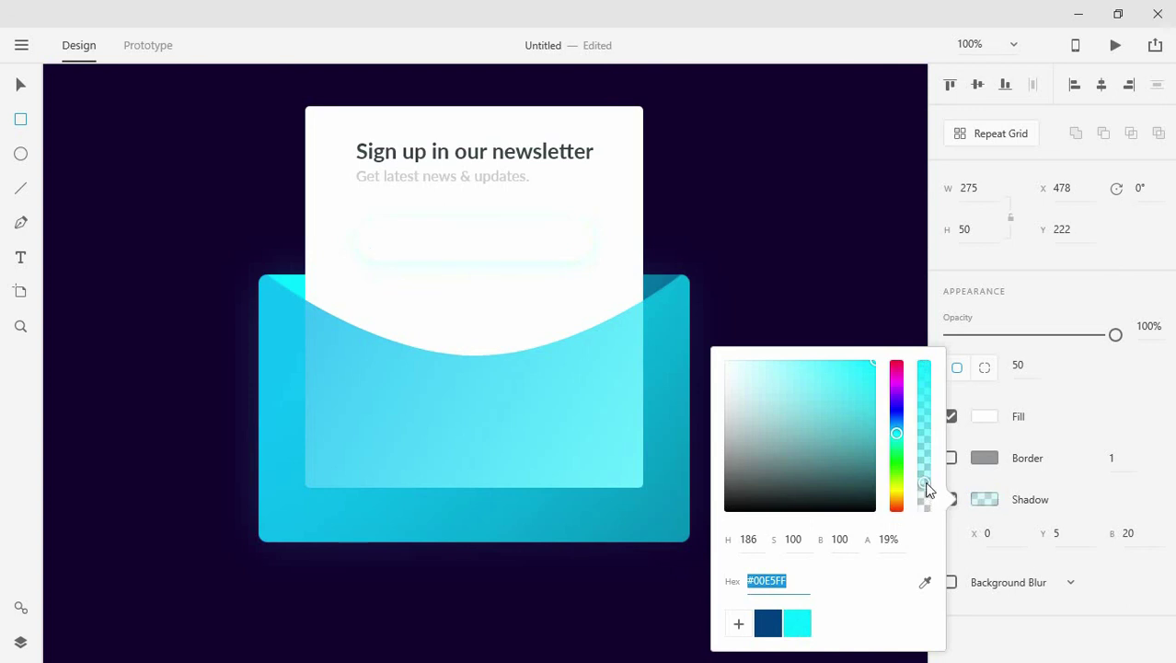
{"action": "left_click", "coordinate": [20, 84]}
{"action": "scroll", "coordinate": [532, 242], "scroll_direction": "up", "scroll_amount": 1}
Nudge the pill up and duplicate the subtitle below it, retyped as 'Your email'.
{"action": "left_click_drag", "start_coordinate": [535, 276], "coordinate": [537, 264]}
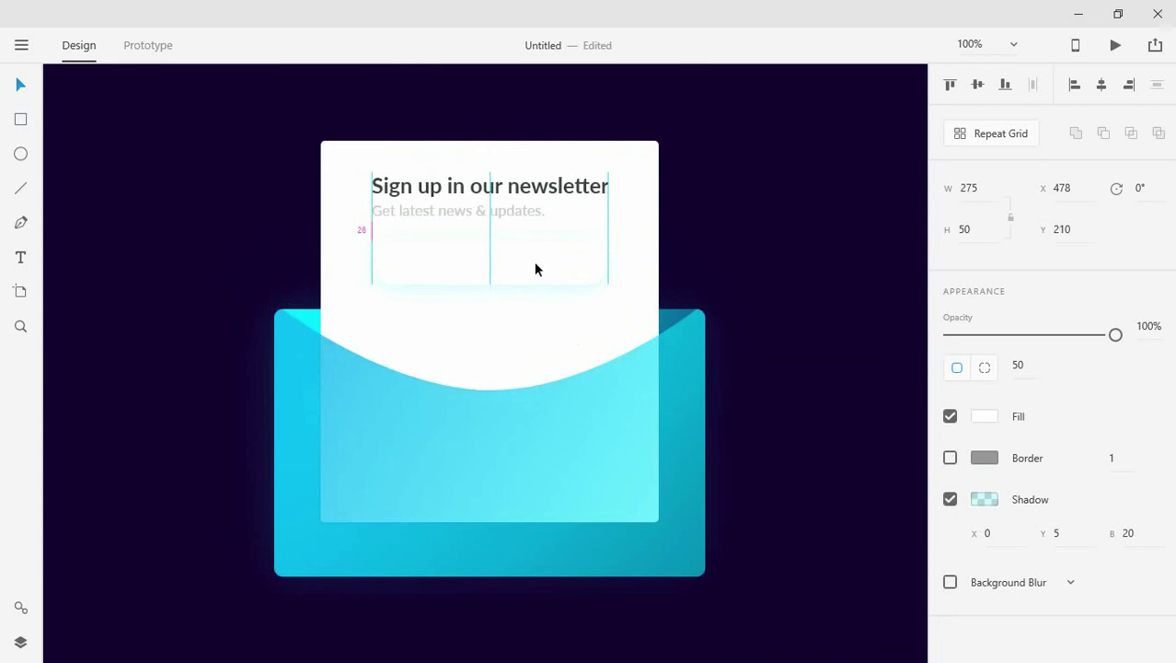
{"action": "left_click_drag", "start_coordinate": [456, 212], "coordinate": [460, 226]}
{"action": "double_click", "coordinate": [461, 227]}
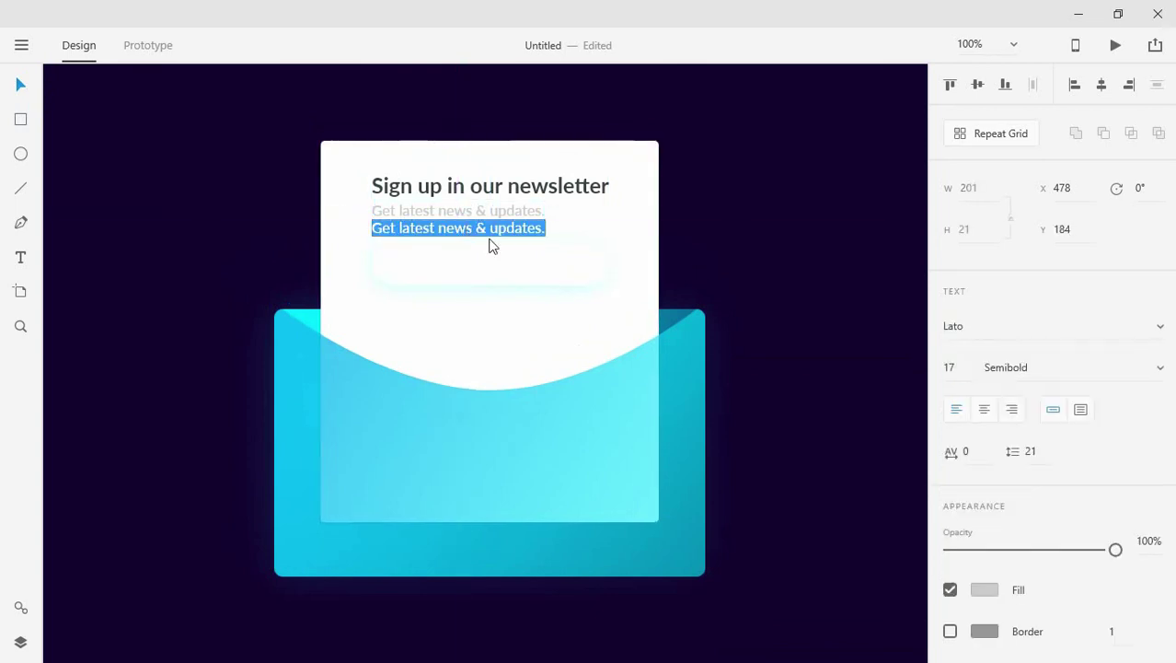
{"action": "type", "text": "Your email..."}
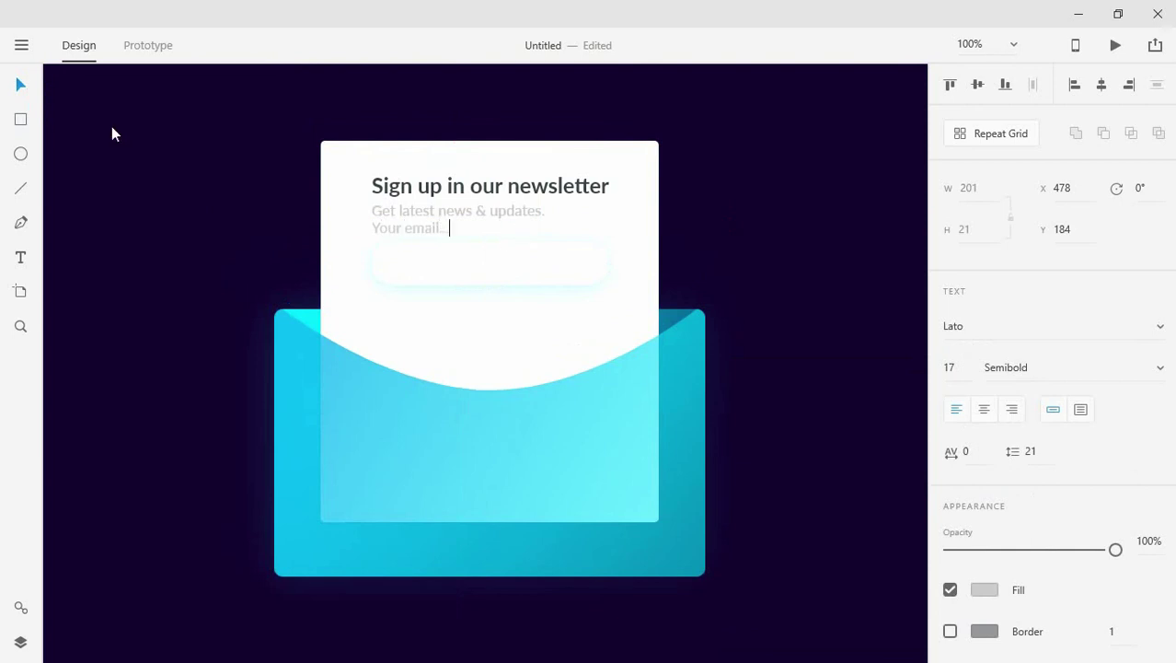
{"action": "left_click", "coordinate": [30, 85]}
Set the 'Your email' placeholder to size 14 in Lato Light.
{"action": "left_click", "coordinate": [953, 367]}
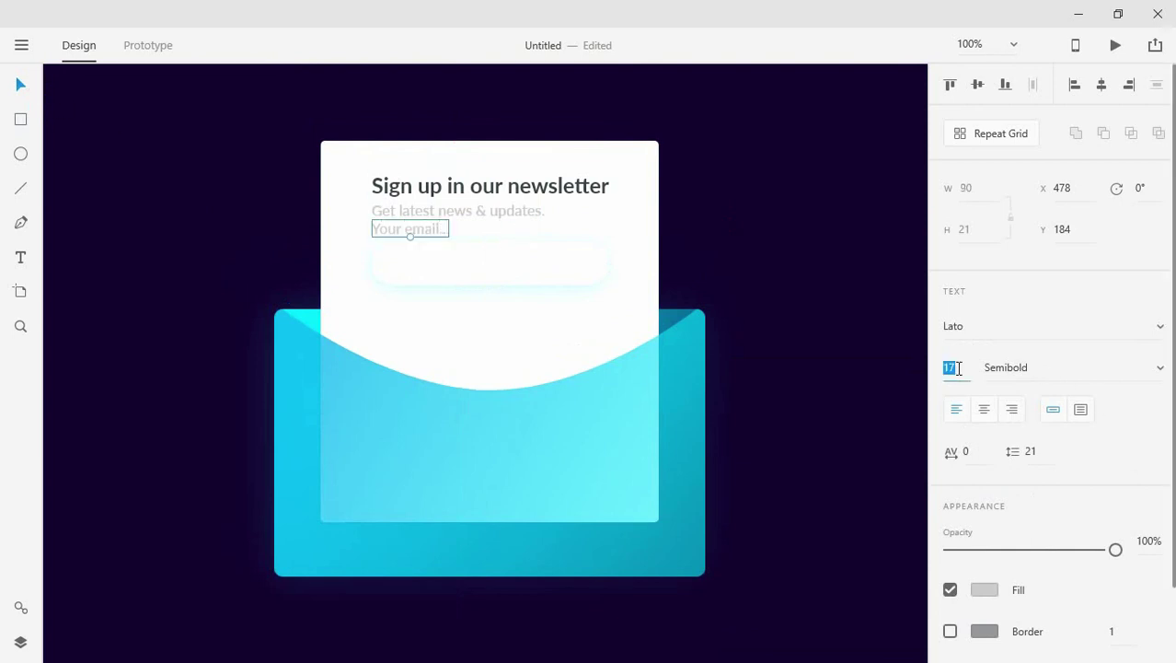
{"action": "type", "text": "14"}
{"action": "key", "text": "Return"}
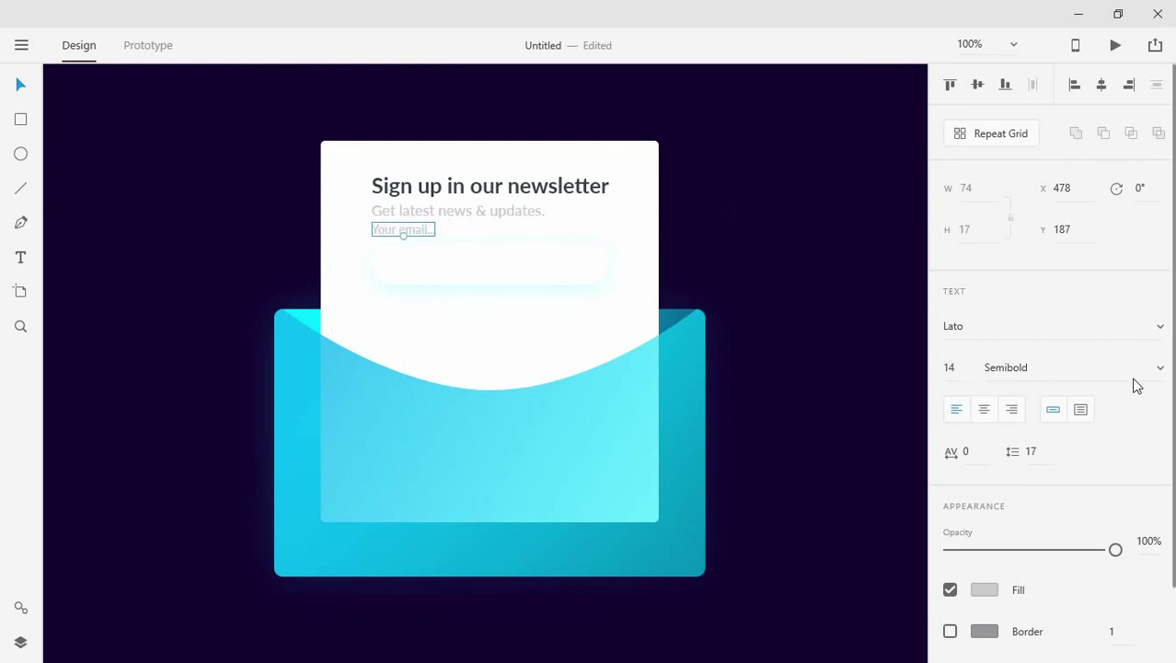
{"action": "left_click", "coordinate": [1156, 371]}
{"action": "scroll", "coordinate": [1037, 203], "scroll_direction": "up", "scroll_amount": 2}
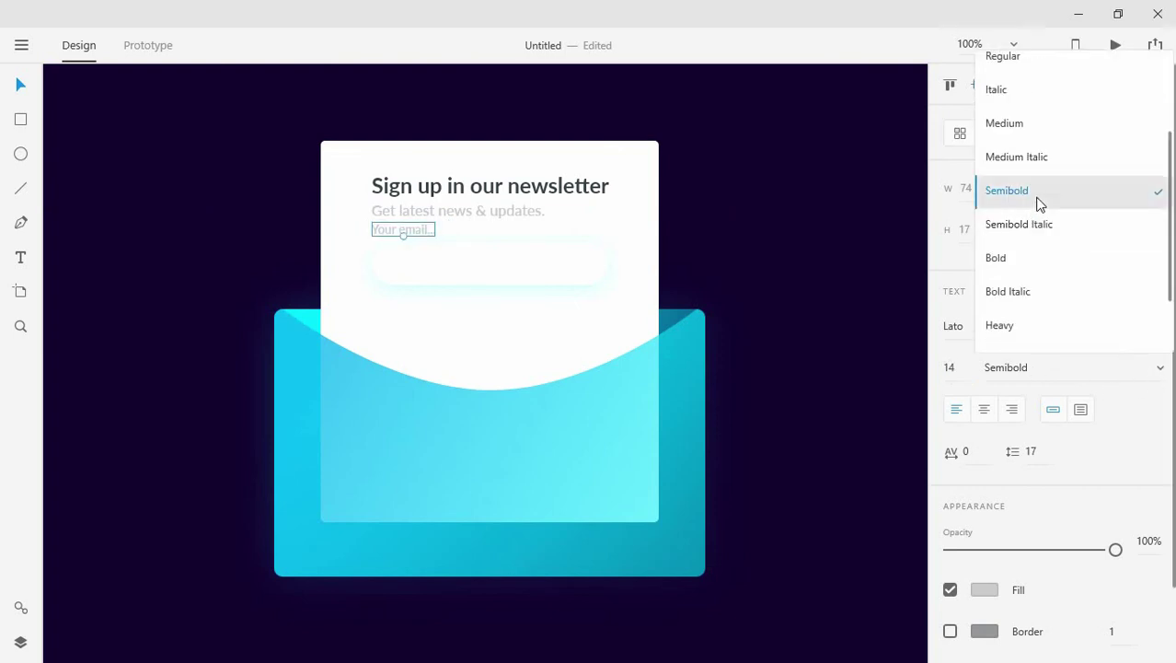
{"action": "left_click", "coordinate": [1018, 66]}
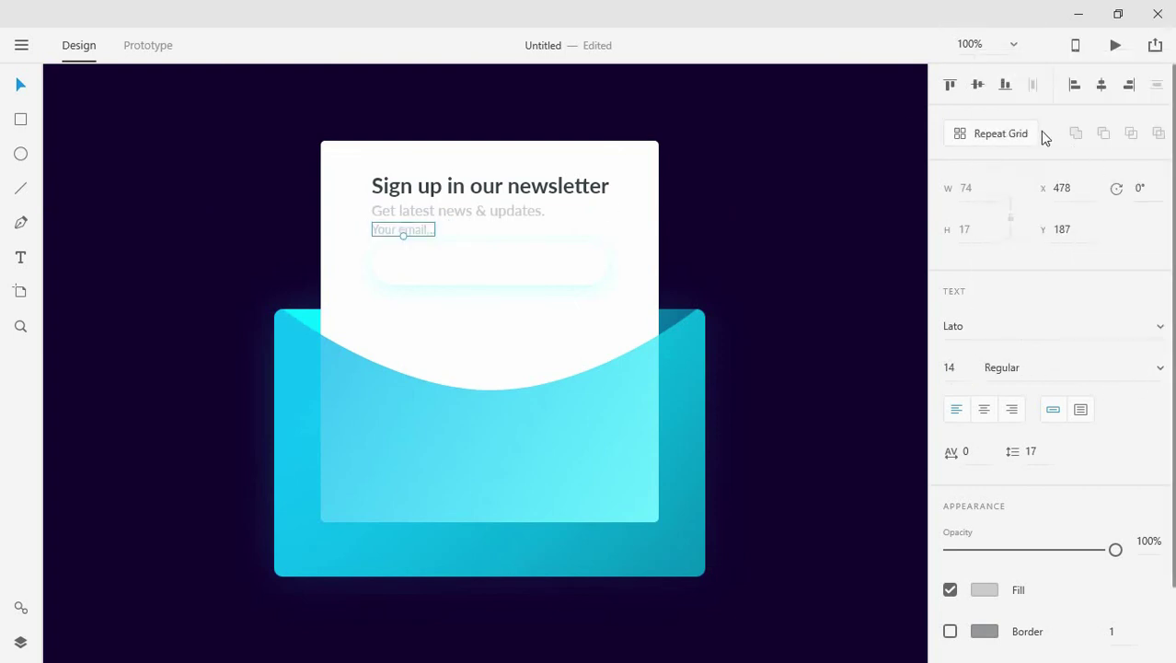
{"action": "left_click", "coordinate": [1158, 371]}
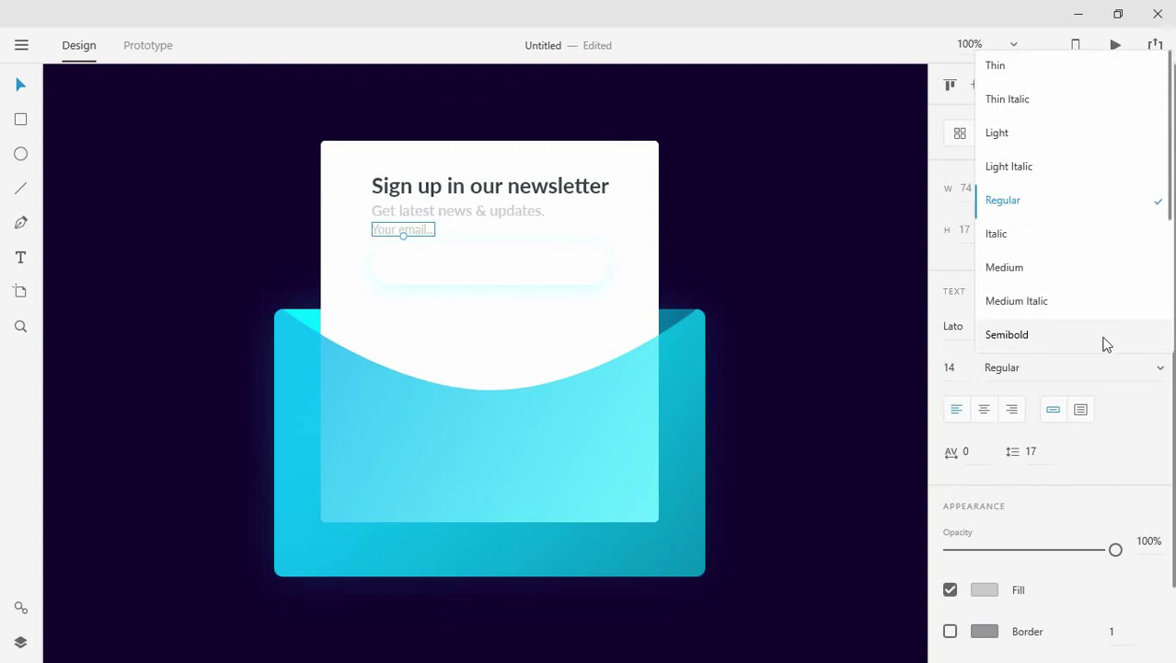
{"action": "left_click", "coordinate": [1020, 134]}
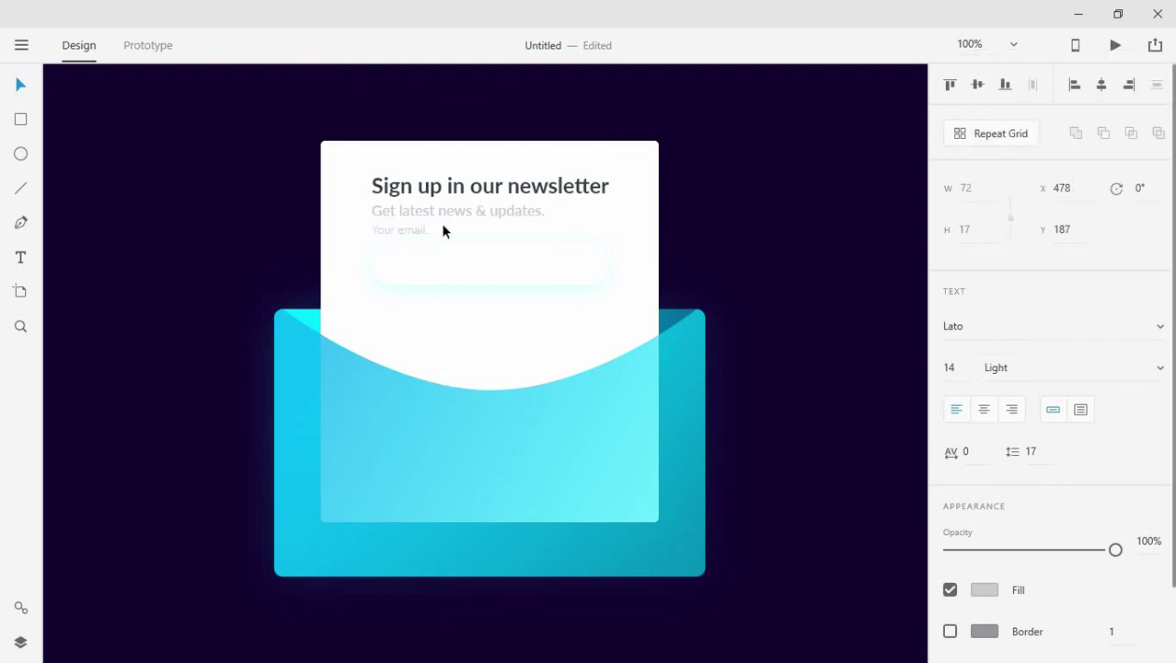
Bring the placeholder in front of the pill, place it inside, and set size 15.
{"action": "mouse_move", "coordinate": [421, 229]}
{"action": "left_mouse_down"}
{"action": "mouse_move", "coordinate": [438, 260]}
{"action": "mouse_move", "coordinate": [437, 233]}
{"action": "left_mouse_up"}
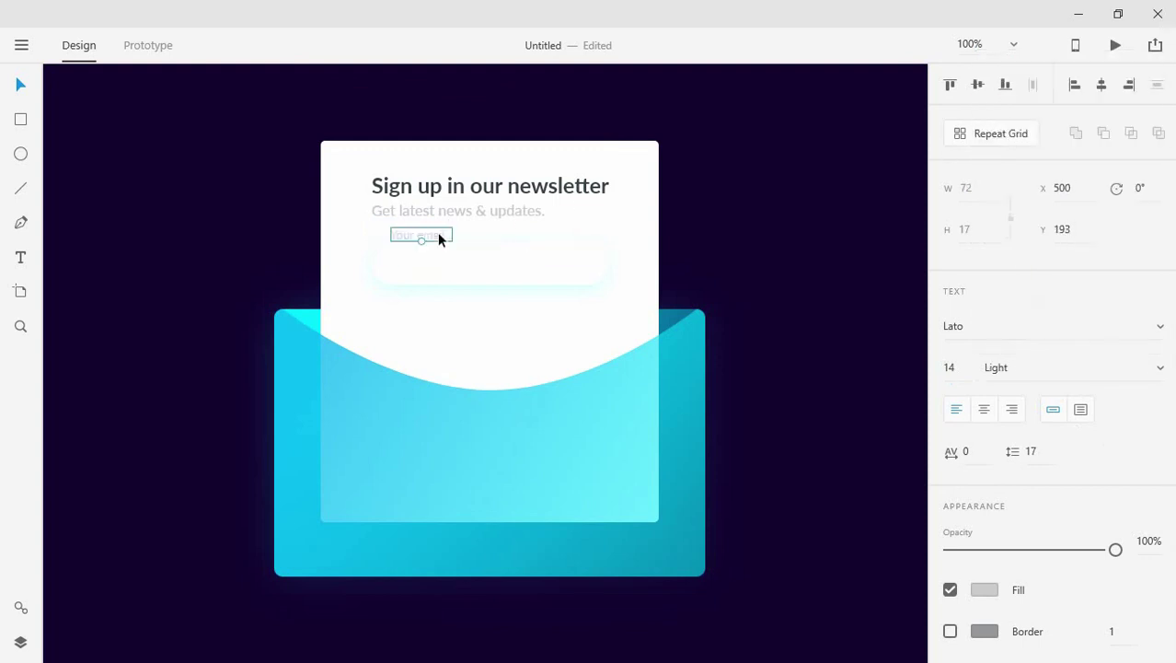
{"action": "right_click", "coordinate": [437, 233]}
{"action": "mouse_move", "coordinate": [515, 421]}
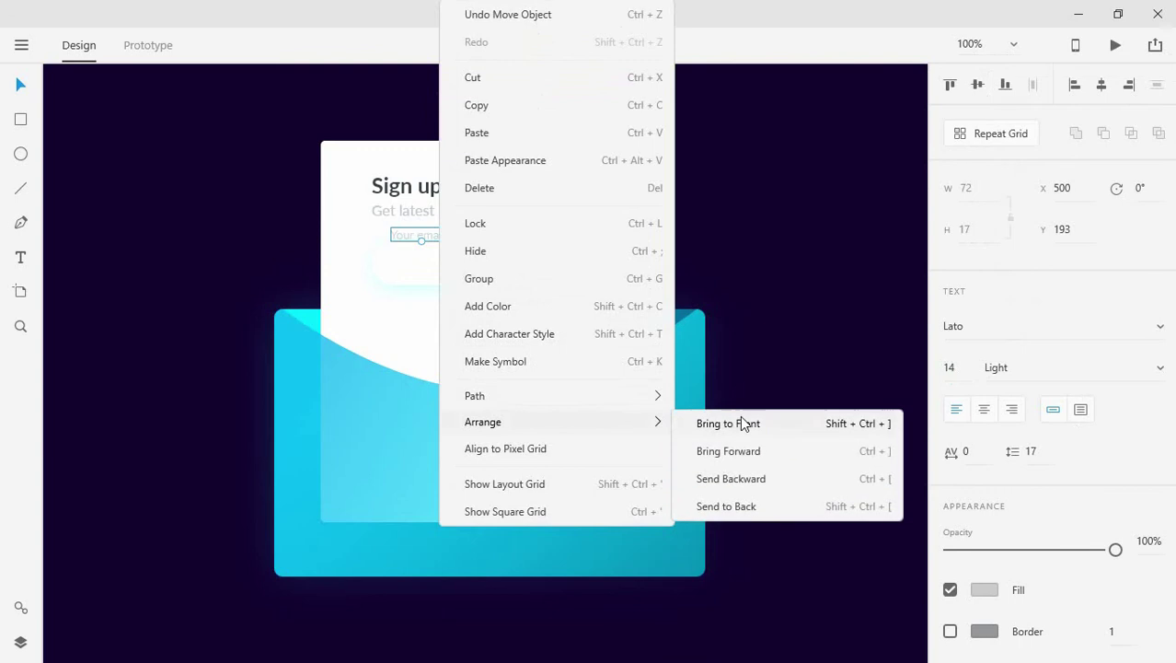
{"action": "left_click", "coordinate": [741, 419]}
{"action": "left_click_drag", "start_coordinate": [421, 235], "coordinate": [422, 264]}
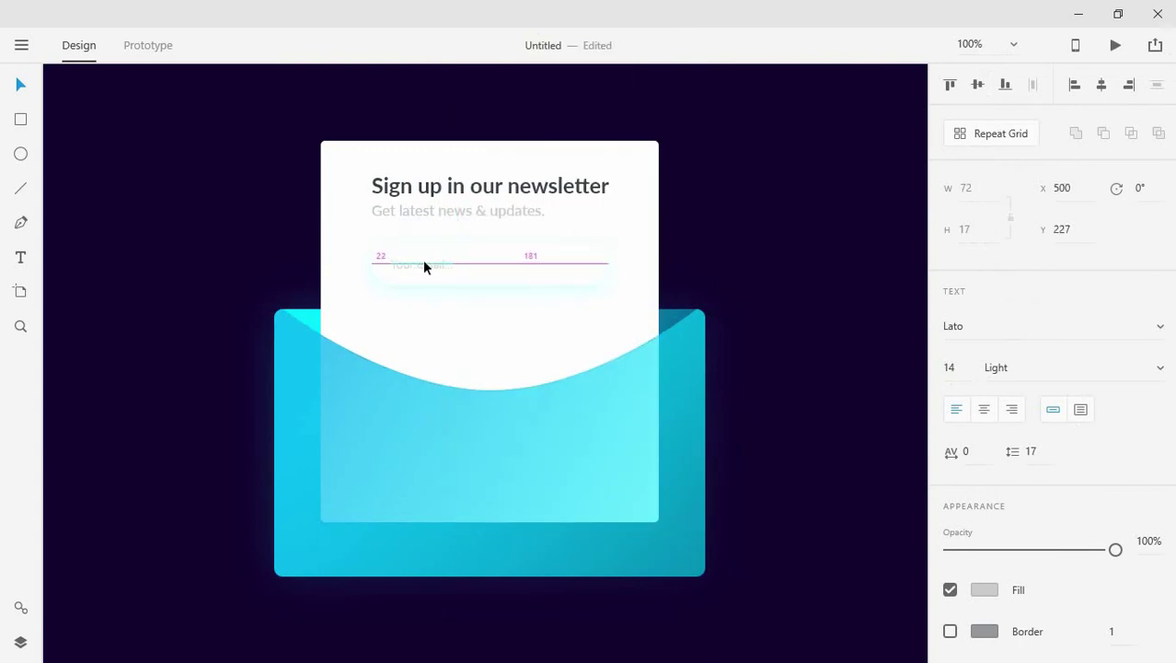
{"action": "left_click", "coordinate": [970, 375]}
{"action": "type", "text": "5"}
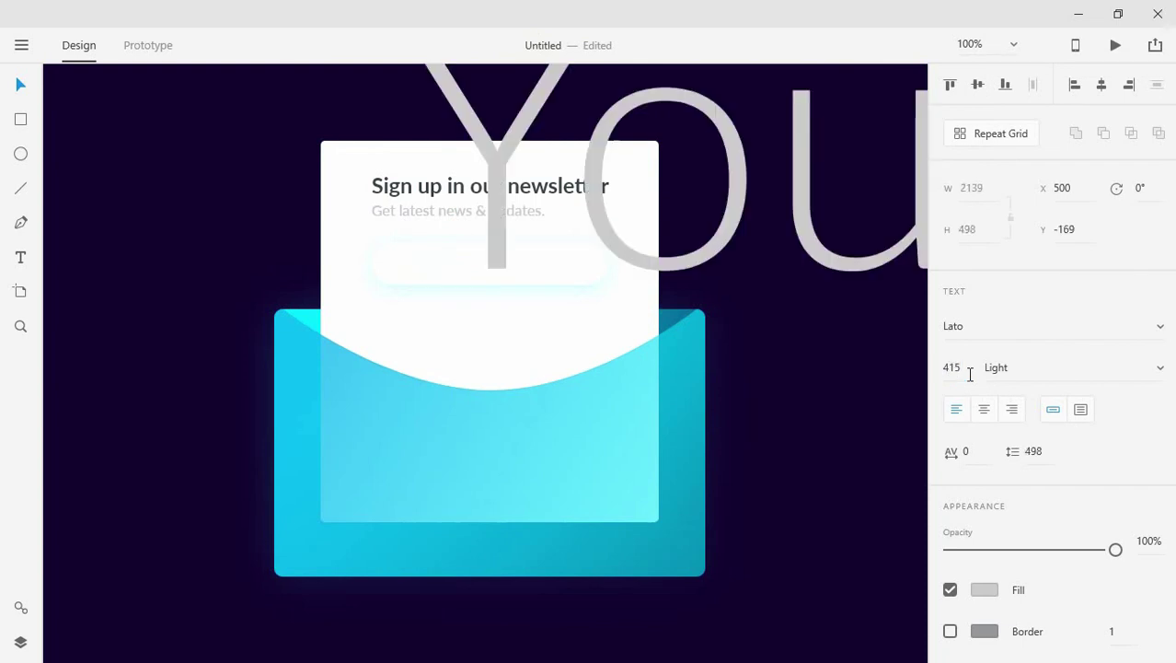
{"action": "key", "text": "Return"}
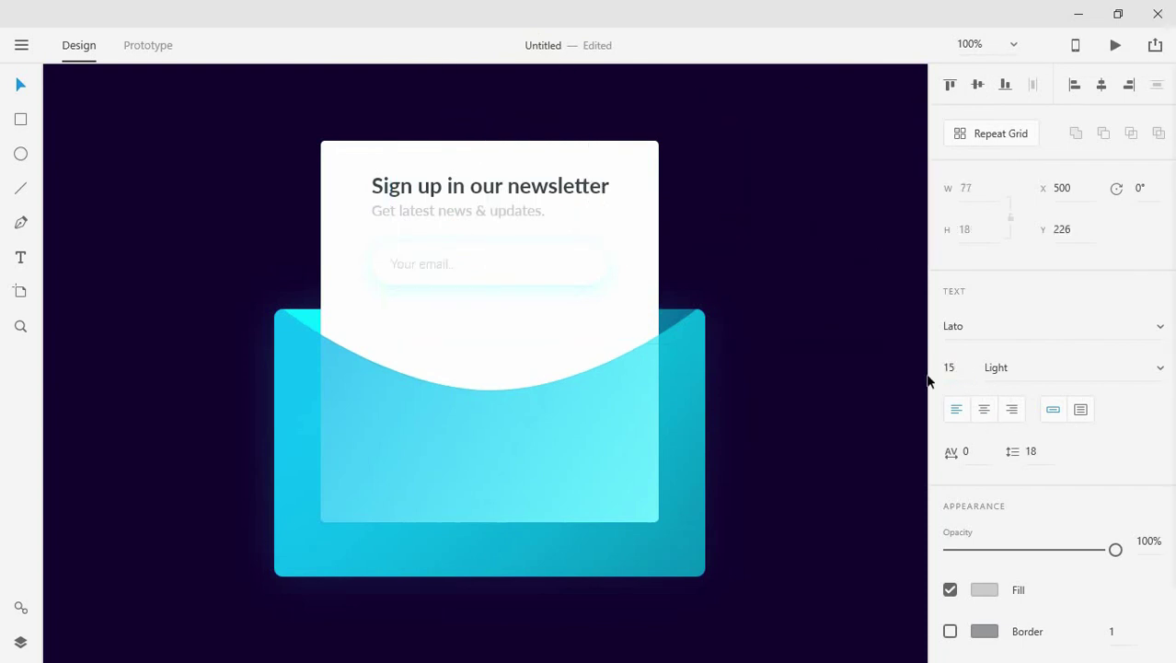
Move the email field up toward the subtitle, then shift heading, subtitle and email field down.
{"action": "left_click", "coordinate": [686, 264]}
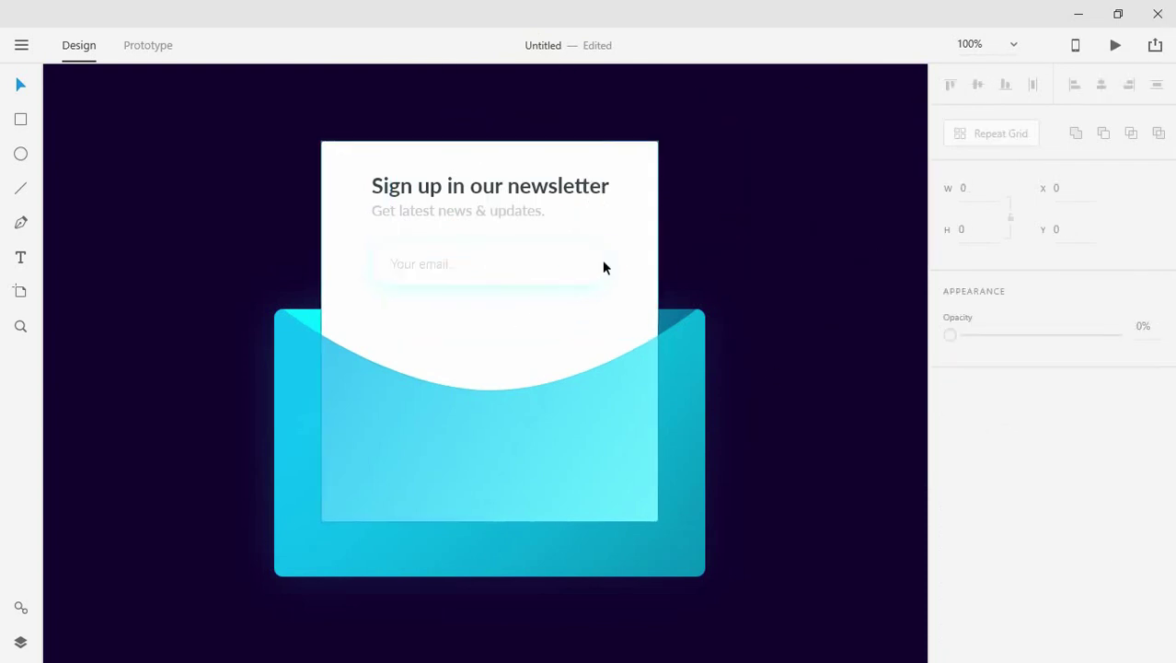
{"action": "left_click", "coordinate": [441, 266]}
{"action": "left_click_drag", "start_coordinate": [554, 268], "coordinate": [554, 258]}
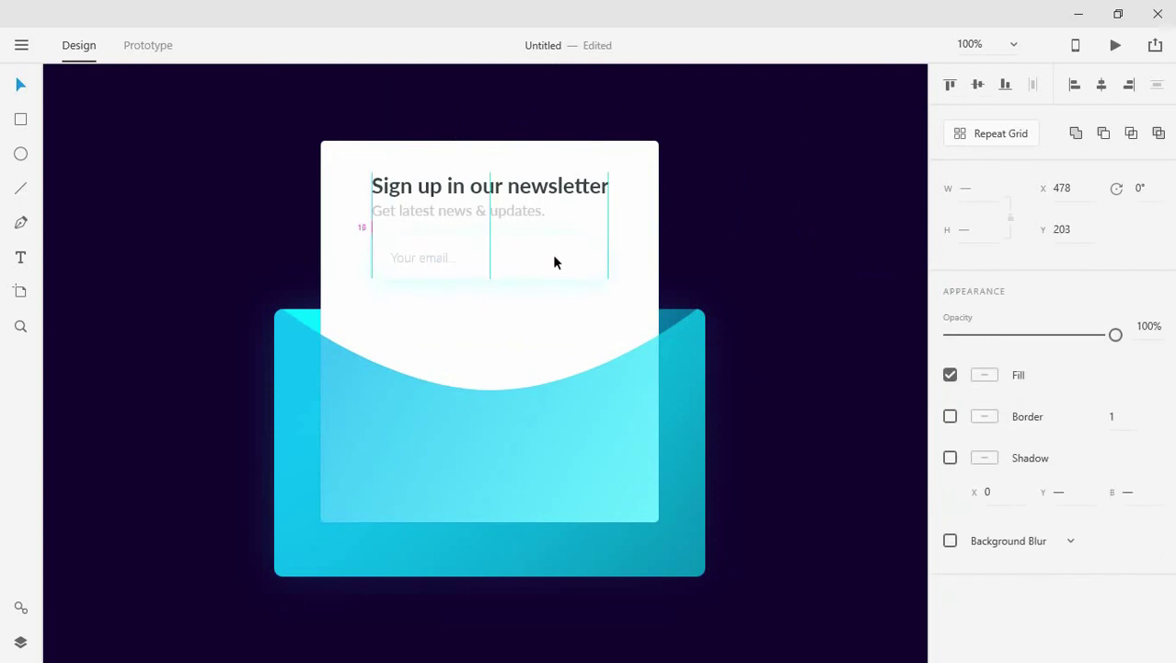
{"action": "left_click", "coordinate": [524, 211], "text": "shift"}
{"action": "left_click", "coordinate": [526, 192], "text": "shift"}
{"action": "left_click_drag", "start_coordinate": [527, 192], "coordinate": [526, 220]}
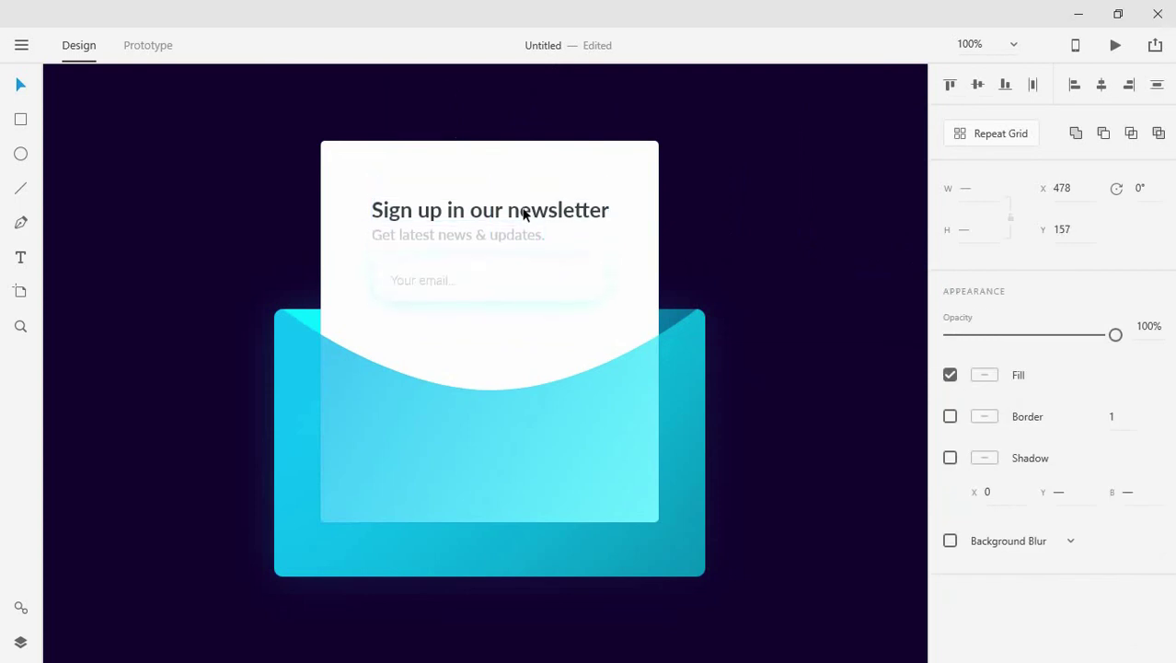
Lower the card's top edge, then move the card and all its text up together.
{"action": "left_click", "coordinate": [526, 171]}
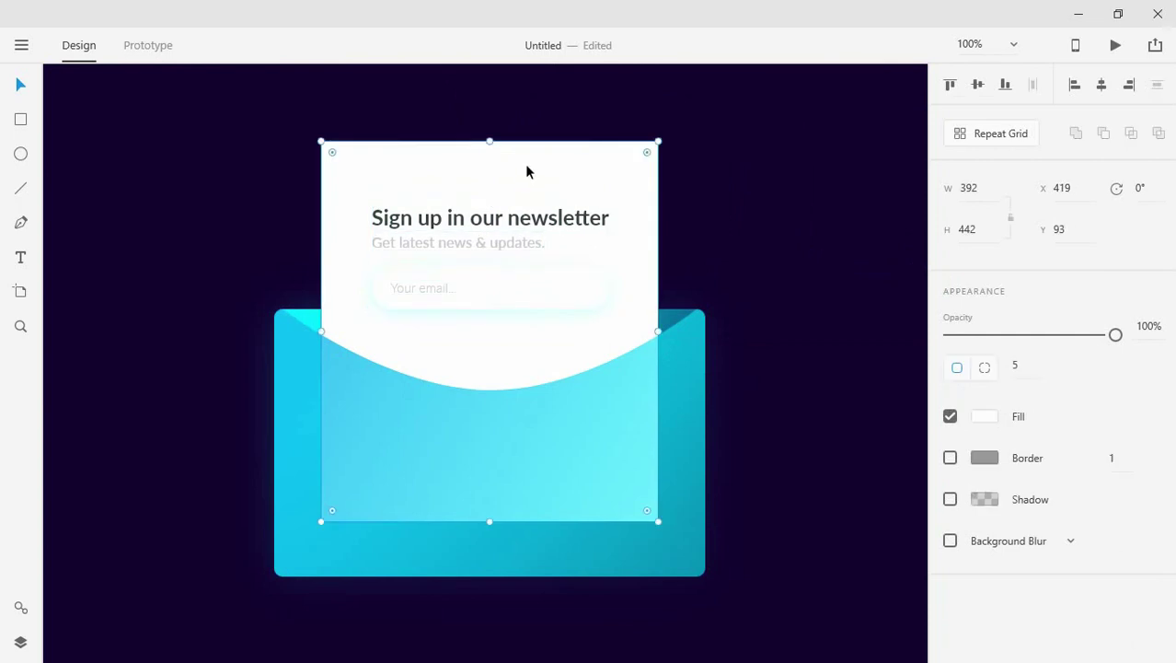
{"action": "left_click_drag", "start_coordinate": [489, 142], "coordinate": [492, 159]}
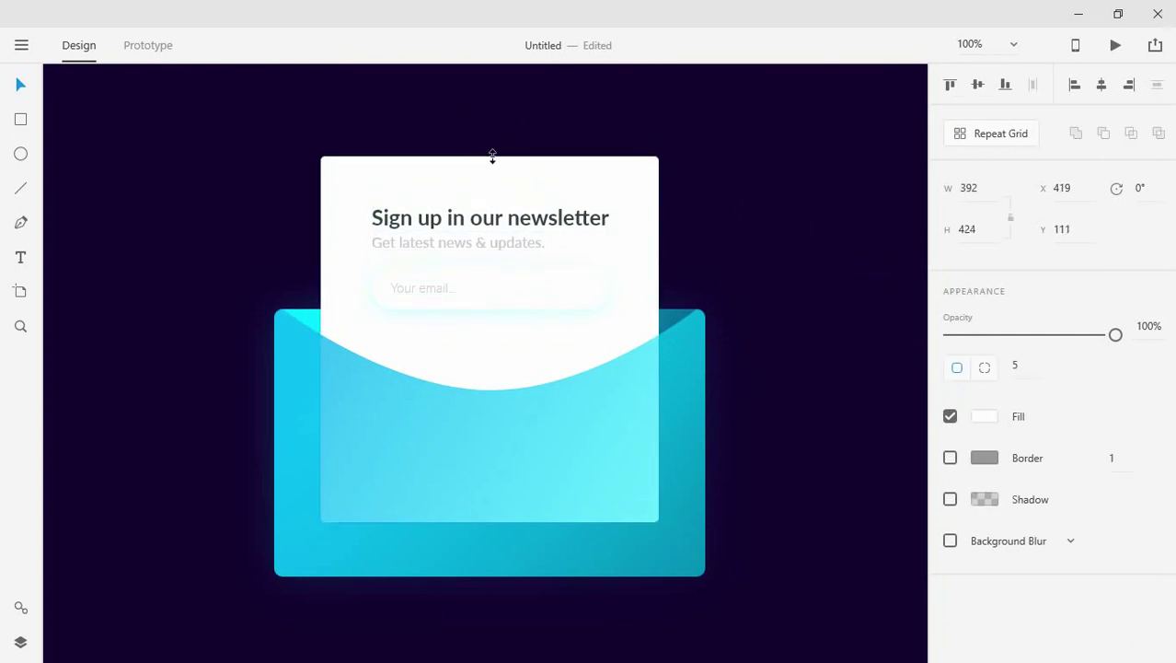
{"action": "left_click", "coordinate": [732, 217]}
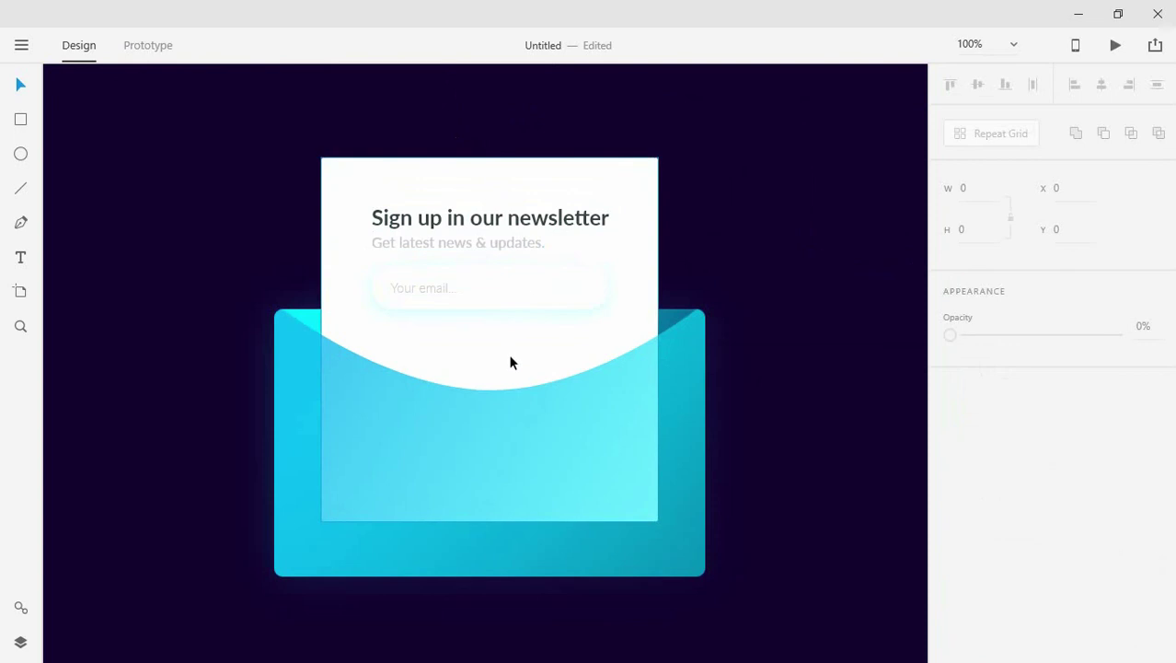
{"action": "left_click", "coordinate": [473, 301]}
{"action": "left_click", "coordinate": [458, 242], "text": "shift"}
{"action": "left_click", "coordinate": [460, 221], "text": "shift"}
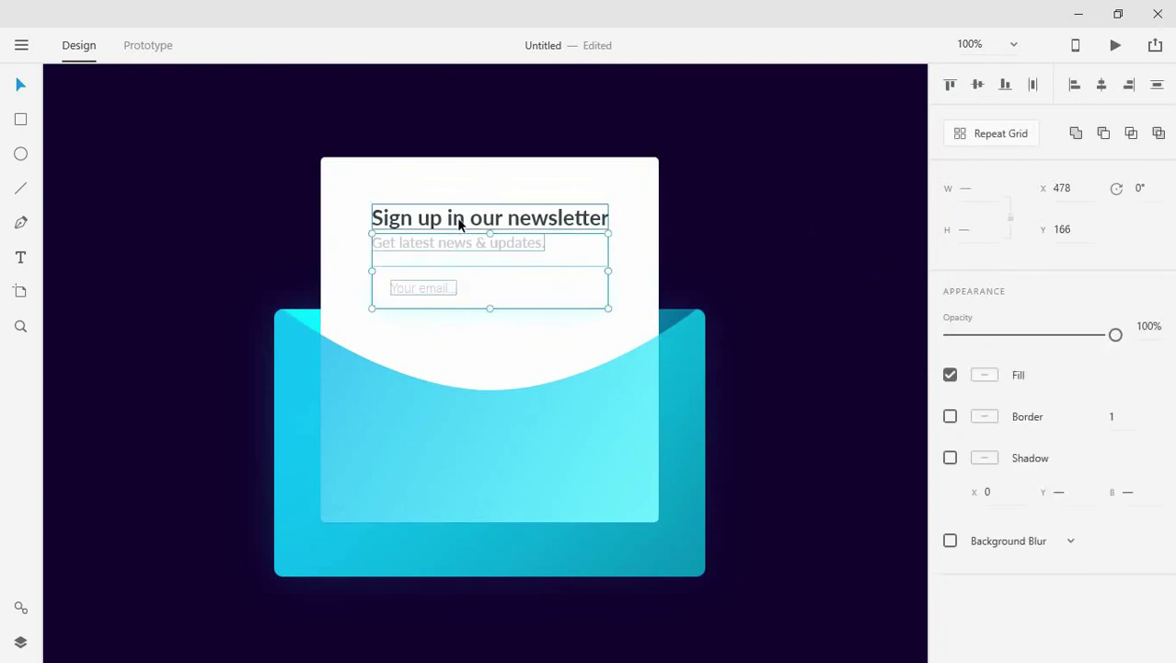
{"action": "left_click", "coordinate": [525, 181], "text": "shift"}
{"action": "left_click_drag", "start_coordinate": [526, 178], "coordinate": [529, 169]}
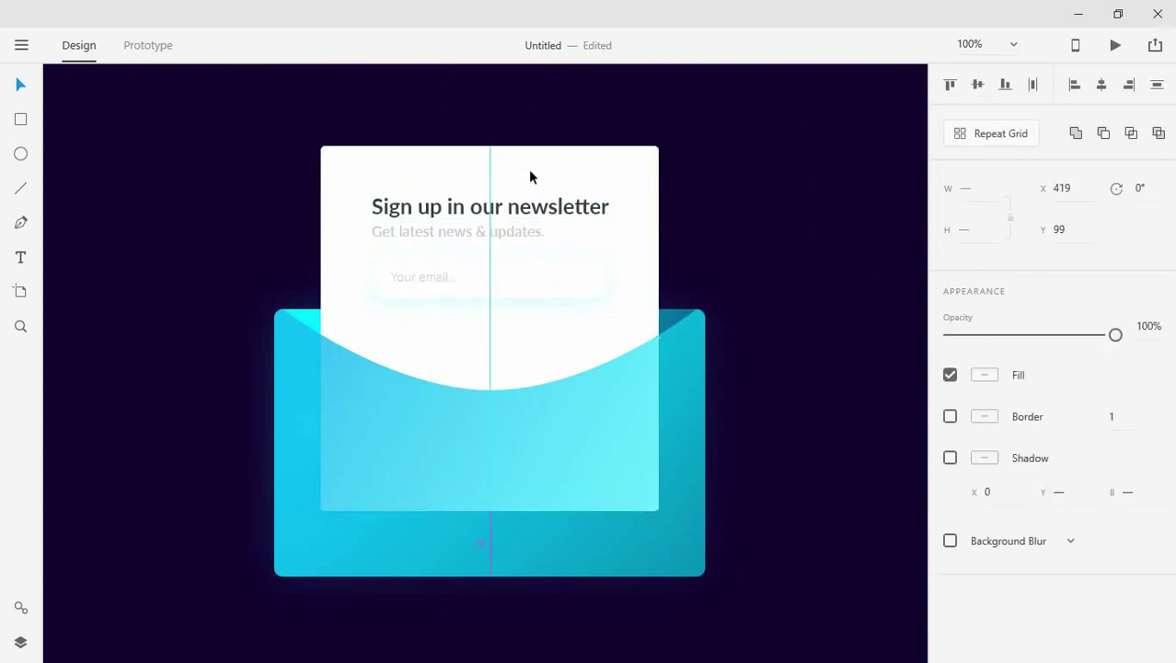
Reselect the email placeholder, email box, subtitle, heading and the white card.
{"action": "left_click", "coordinate": [700, 204]}
{"action": "left_click", "coordinate": [438, 276]}
{"action": "left_click", "coordinate": [502, 225], "text": "shift"}
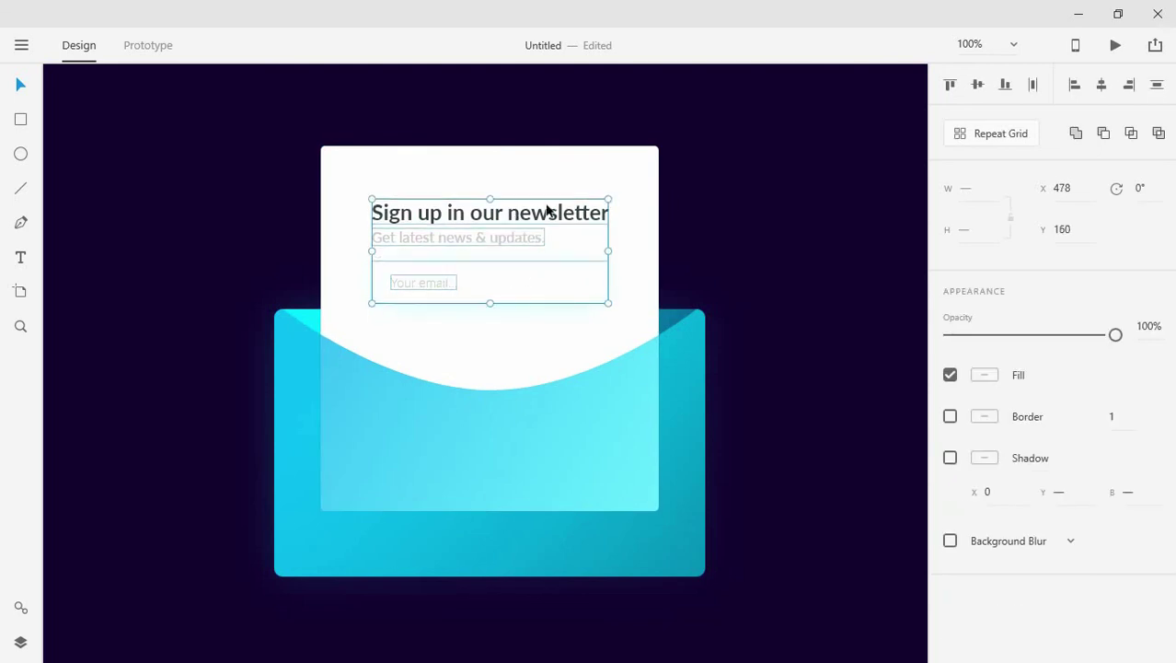
{"action": "left_click", "coordinate": [677, 205]}
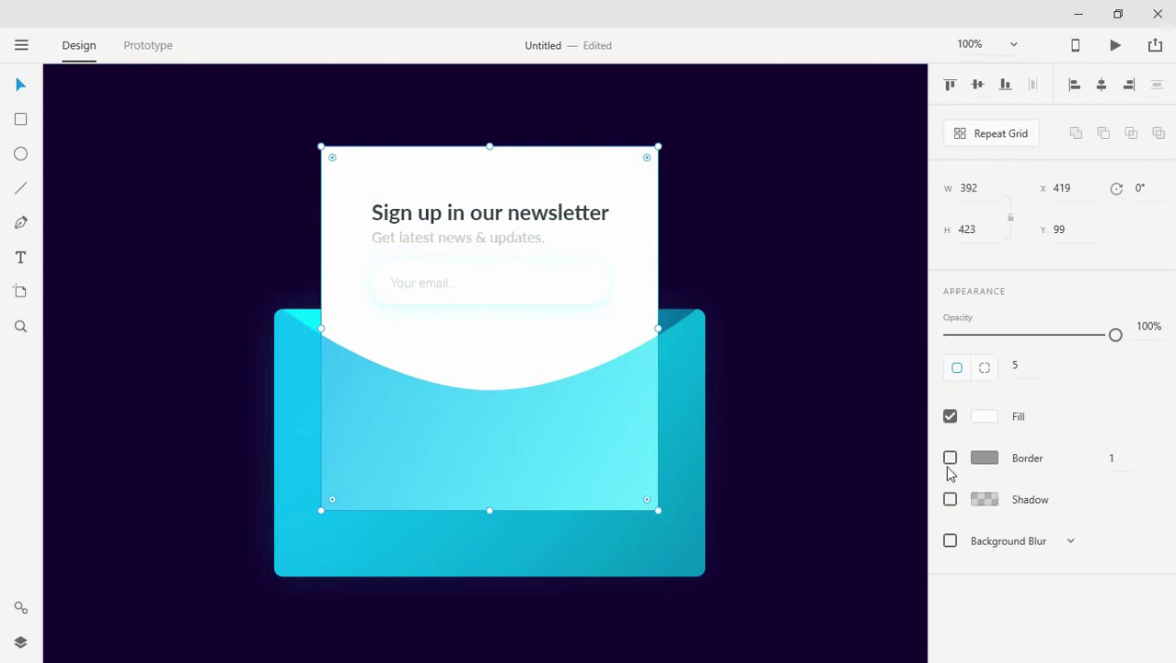
Give the white card a black shadow with Y offset 0, blur 99 and about 15% opacity.
{"action": "left_click", "coordinate": [950, 498]}
{"action": "left_click", "coordinate": [1130, 534]}
{"action": "type", "text": "150"}
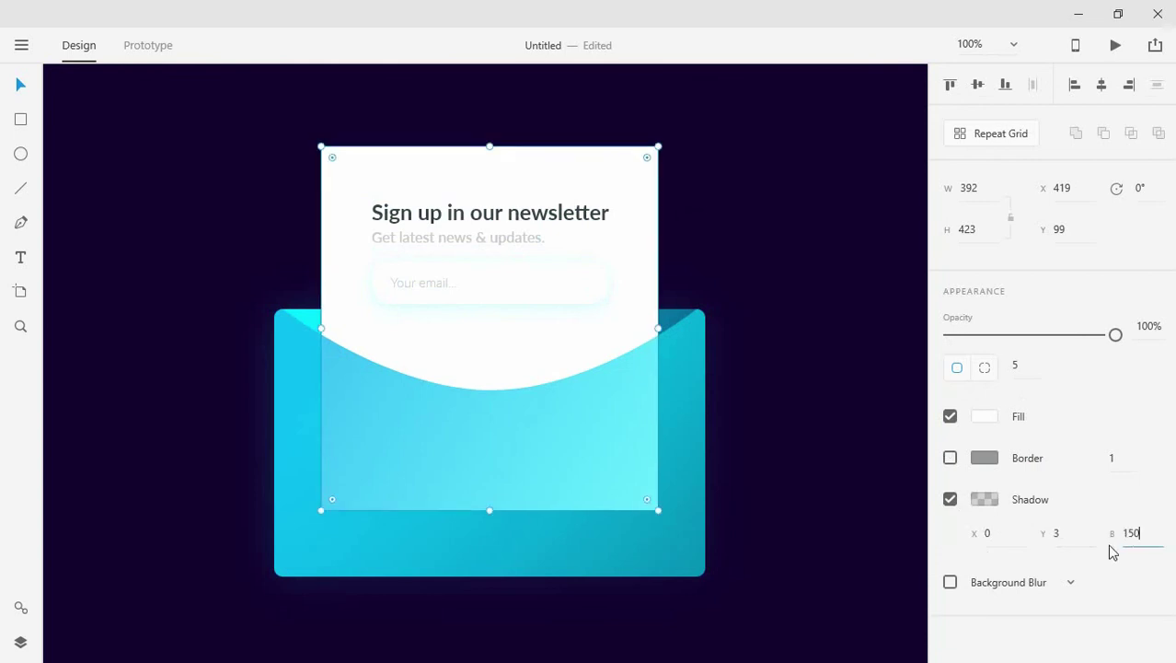
{"action": "left_click", "coordinate": [1061, 537]}
{"action": "type", "text": "0"}
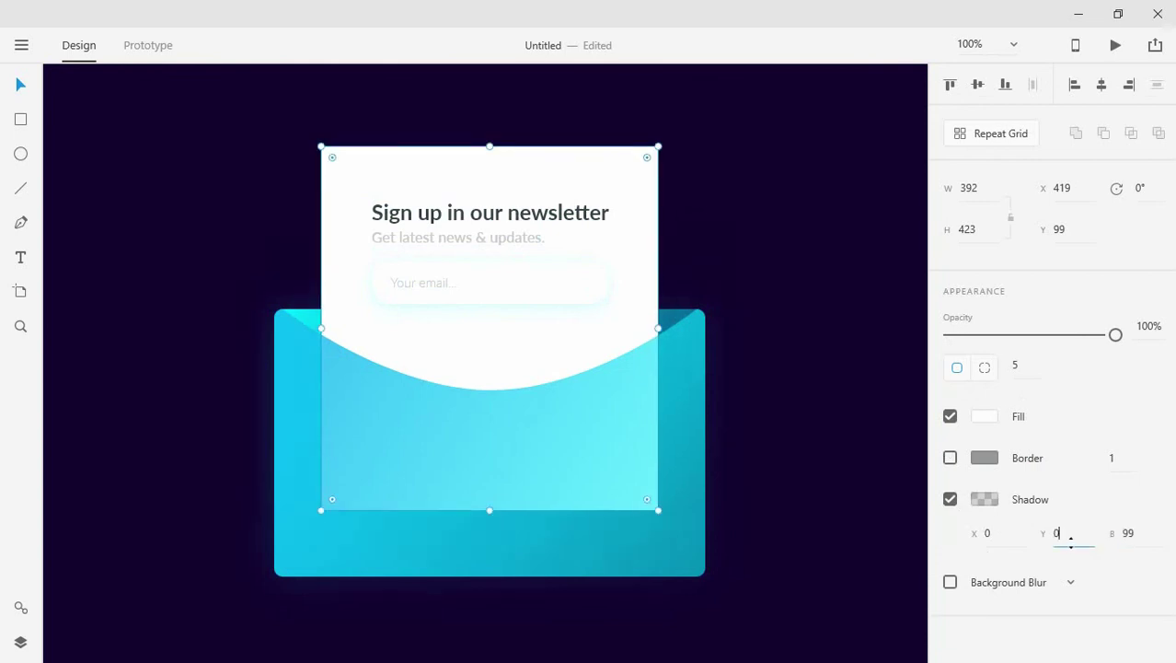
{"action": "left_click", "coordinate": [984, 499]}
{"action": "left_click_drag", "start_coordinate": [925, 506], "coordinate": [926, 489]}
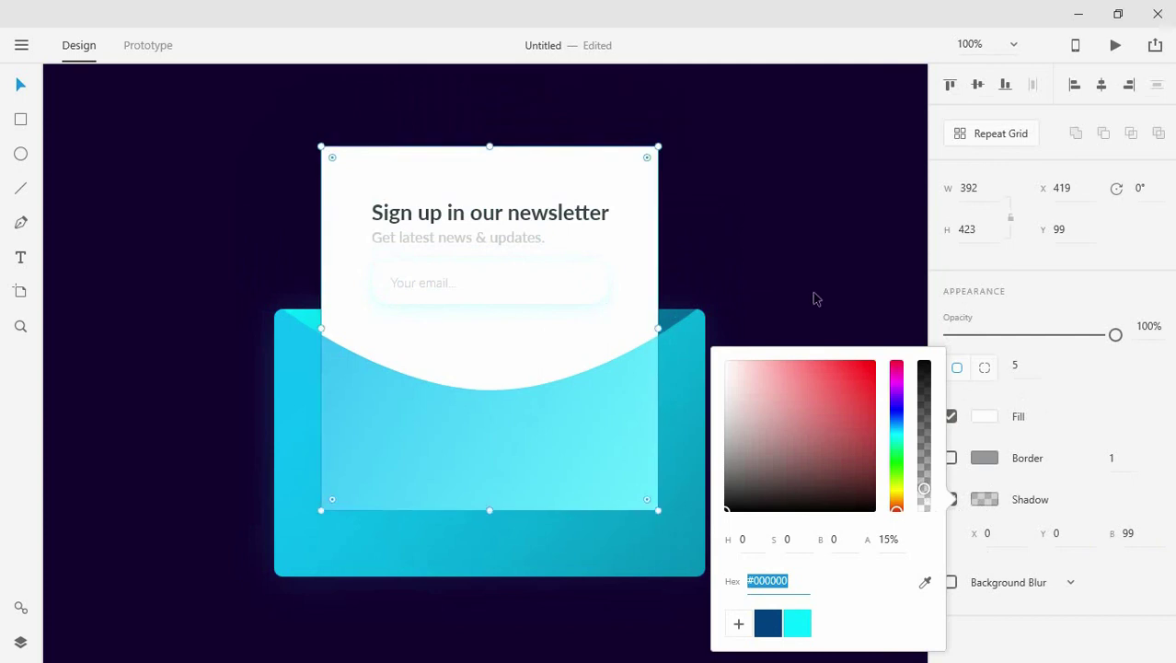
{"action": "left_click", "coordinate": [799, 243]}
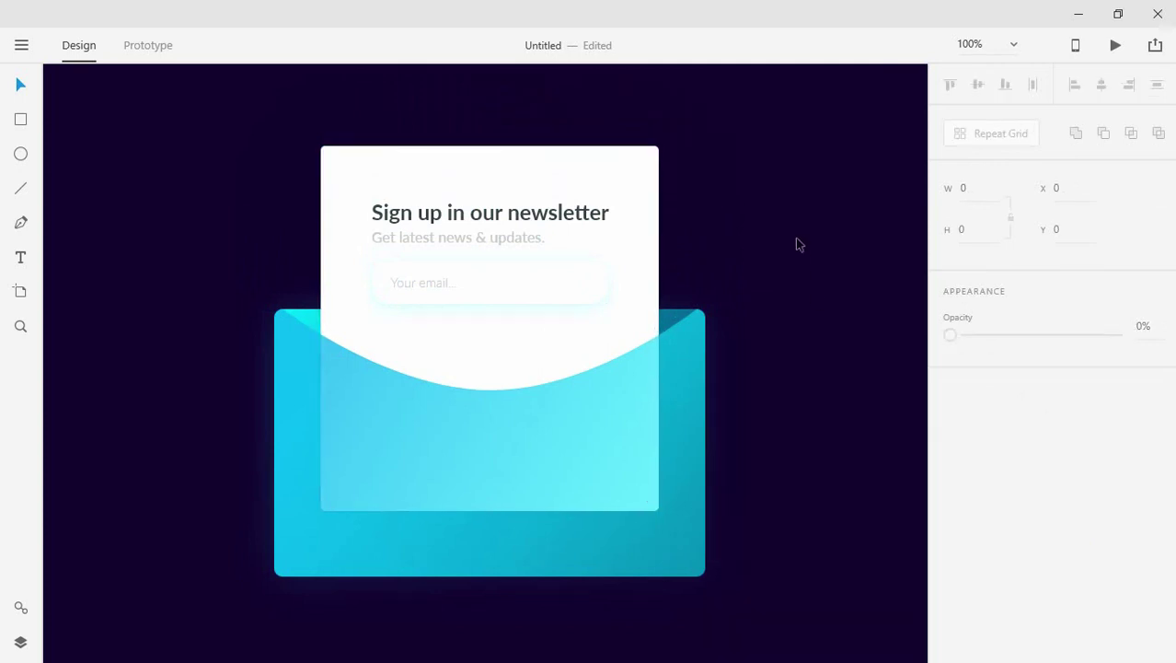
Draw a borderless 76 × 76 white circle centred on the card's curved edge.
{"action": "left_click", "coordinate": [27, 157]}
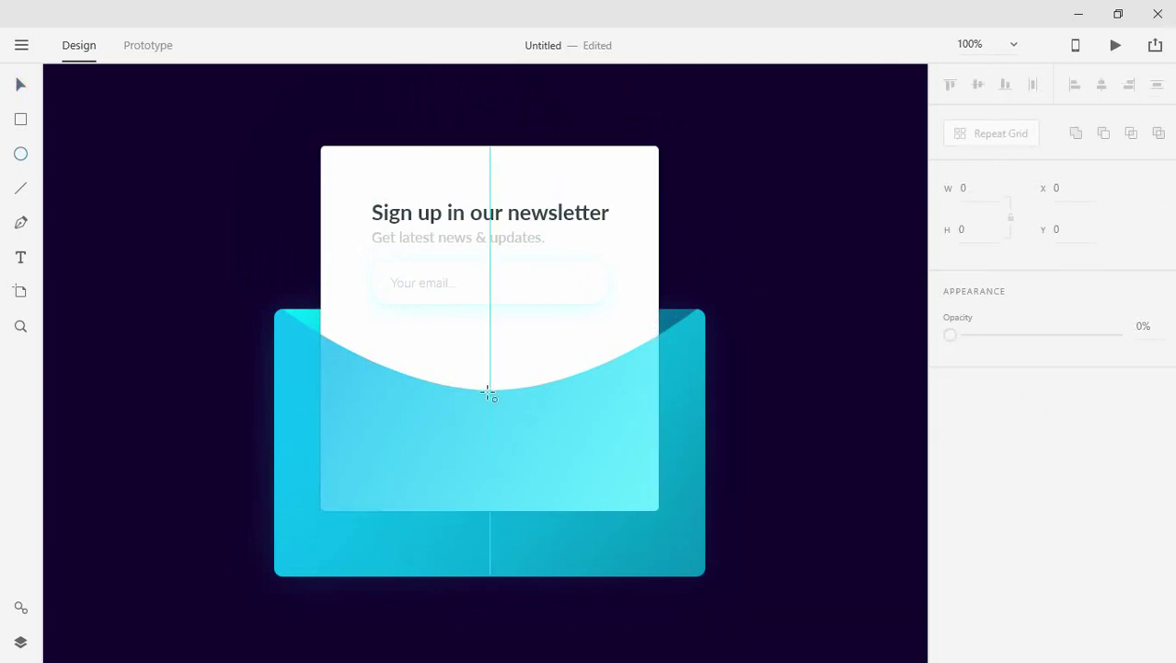
{"action": "left_click_drag", "start_coordinate": [489, 393], "coordinate": [525, 451]}
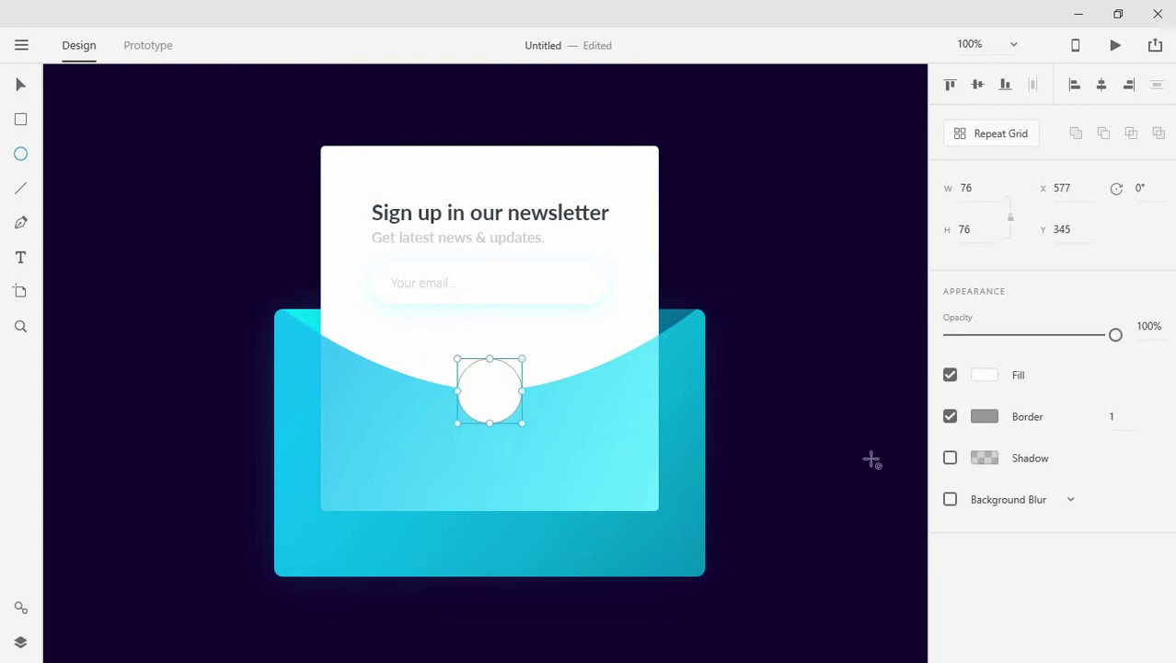
{"action": "left_click", "coordinate": [950, 416]}
Give the circle a cyan shadow glow with blur 20 at about 40% opacity.
{"action": "left_click", "coordinate": [989, 460]}
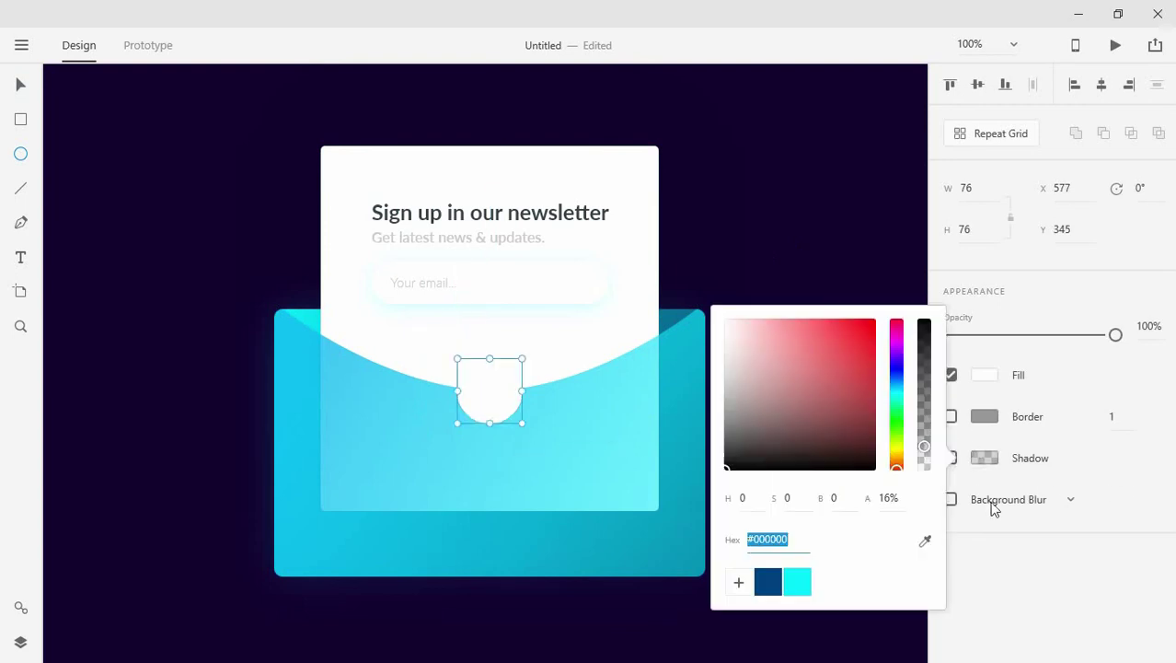
{"action": "left_click", "coordinate": [799, 583]}
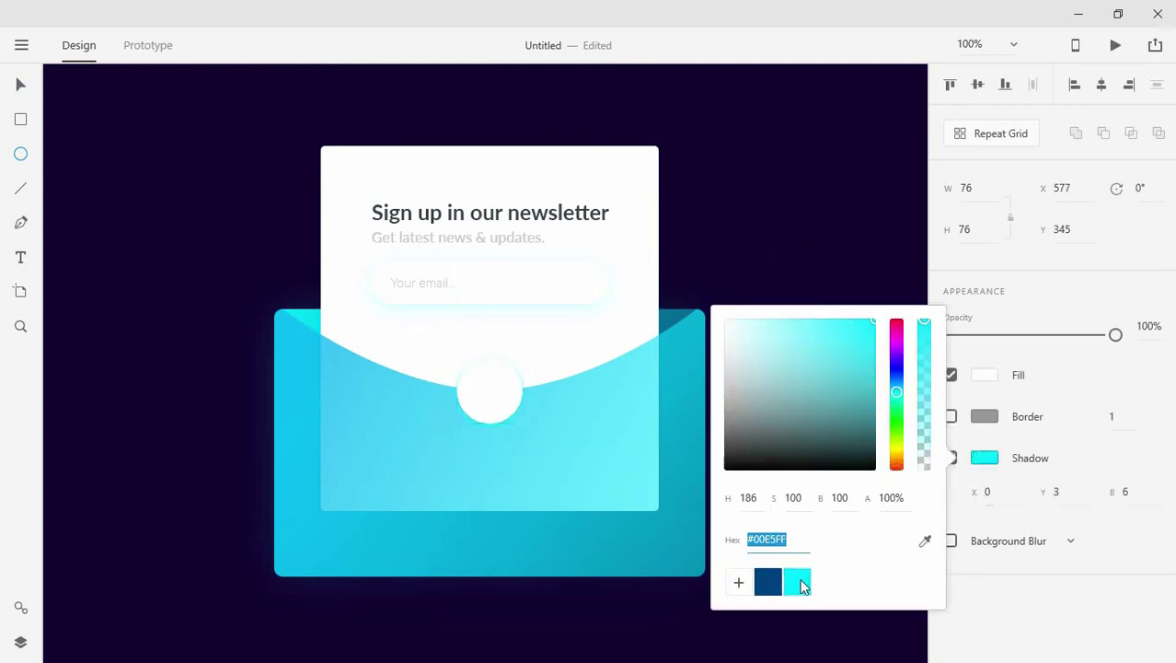
{"action": "left_click", "coordinate": [1128, 490]}
{"action": "type", "text": "0"}
{"action": "key", "text": "Return"}
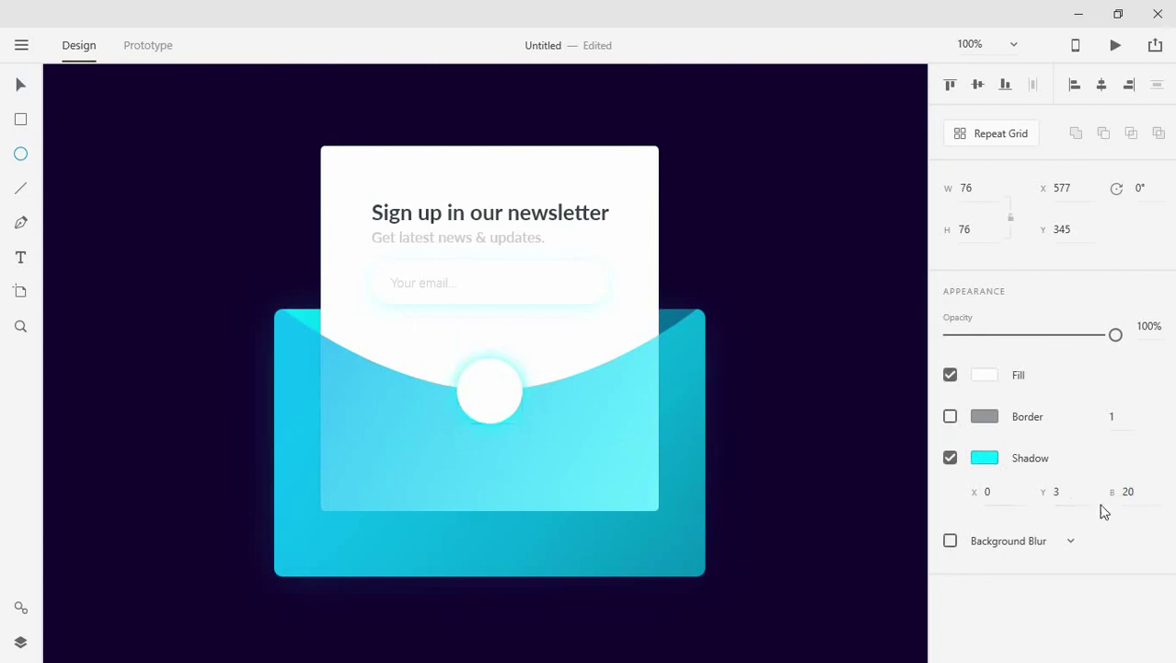
{"action": "left_click", "coordinate": [983, 457]}
{"action": "left_click_drag", "start_coordinate": [924, 447], "coordinate": [926, 414]}
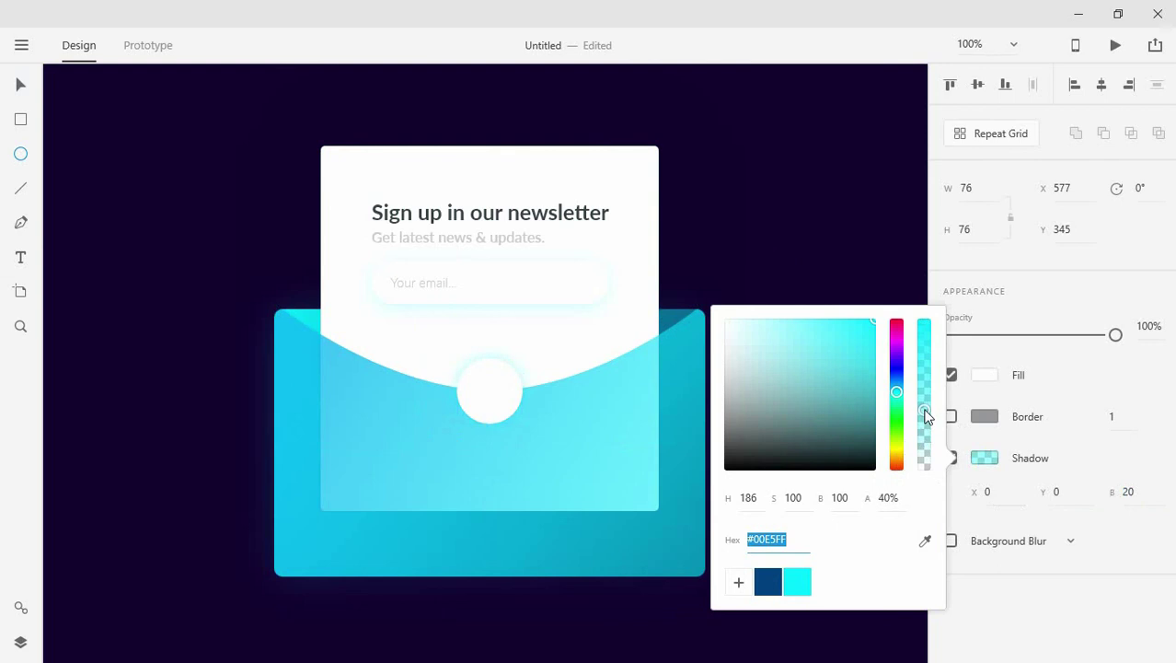
{"action": "left_click", "coordinate": [20, 84]}
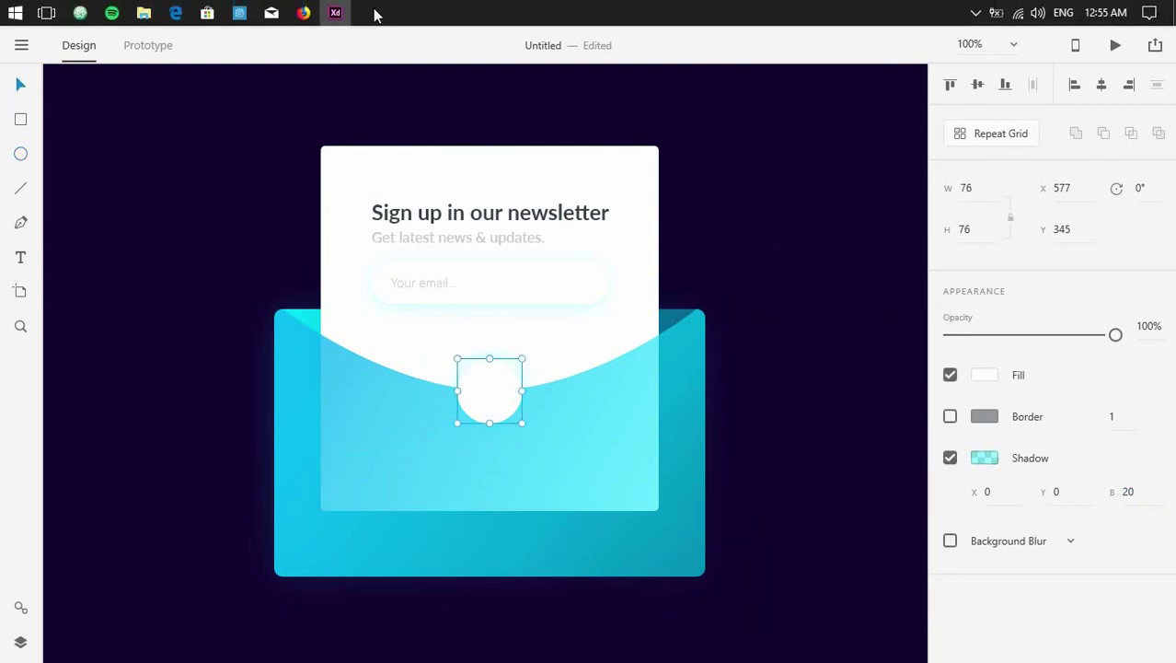
{"action": "left_click", "coordinate": [303, 12]}
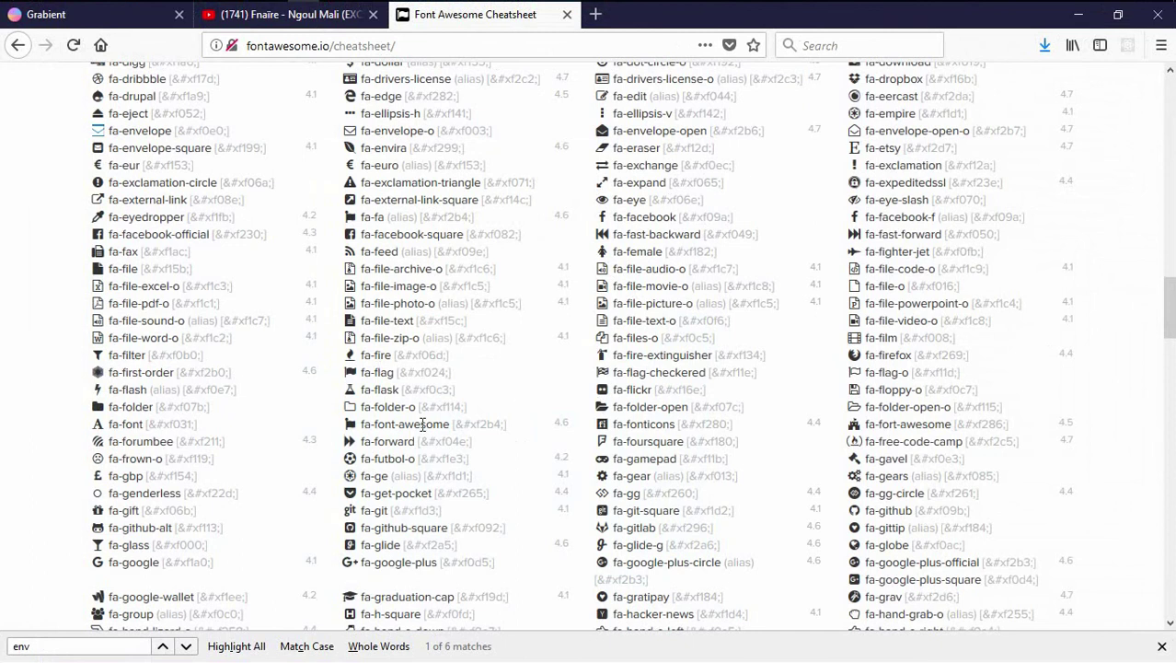
{"action": "left_click", "coordinate": [140, 641]}
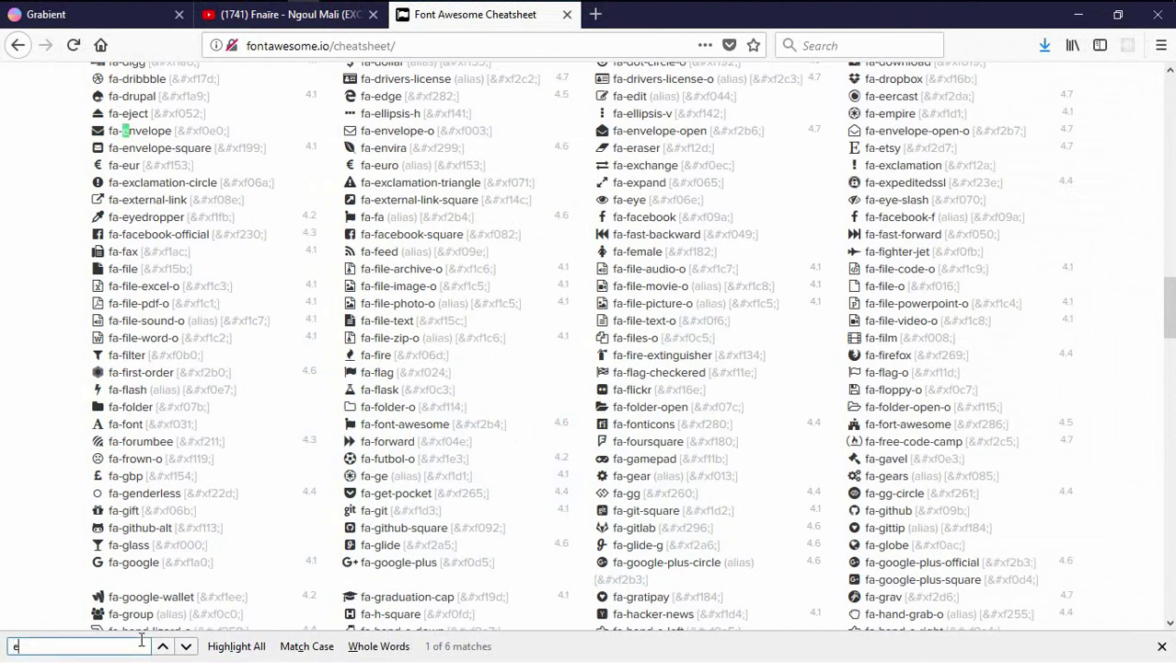
{"action": "type", "text": "env"}
{"action": "key", "text": "Return"}
{"action": "key", "text": "Return"}
{"action": "key", "text": "Return"}
{"action": "key", "text": "Return"}
{"action": "key", "text": "Return"}
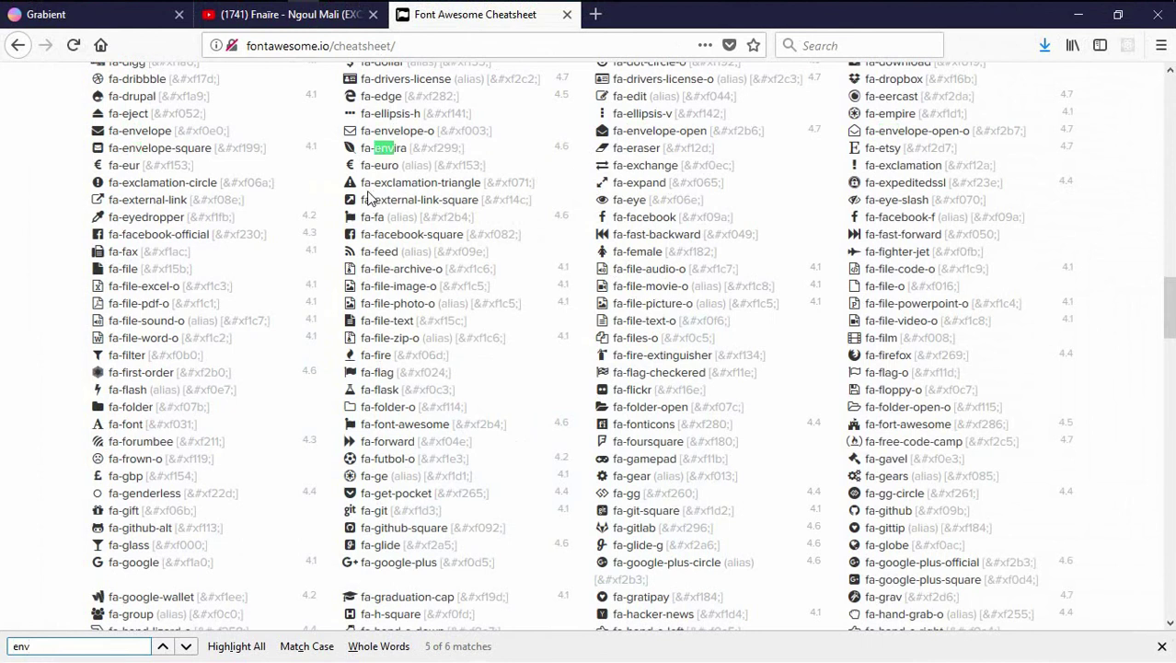
{"action": "left_click", "coordinate": [96, 138]}
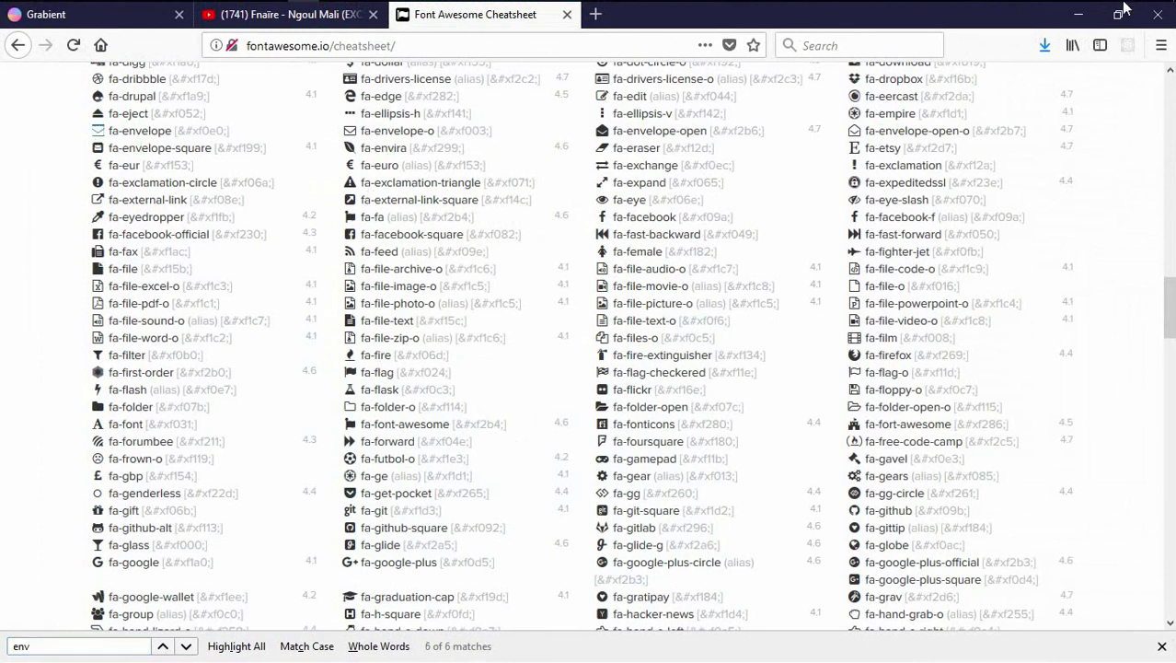
{"action": "key", "text": "alt+Tab"}
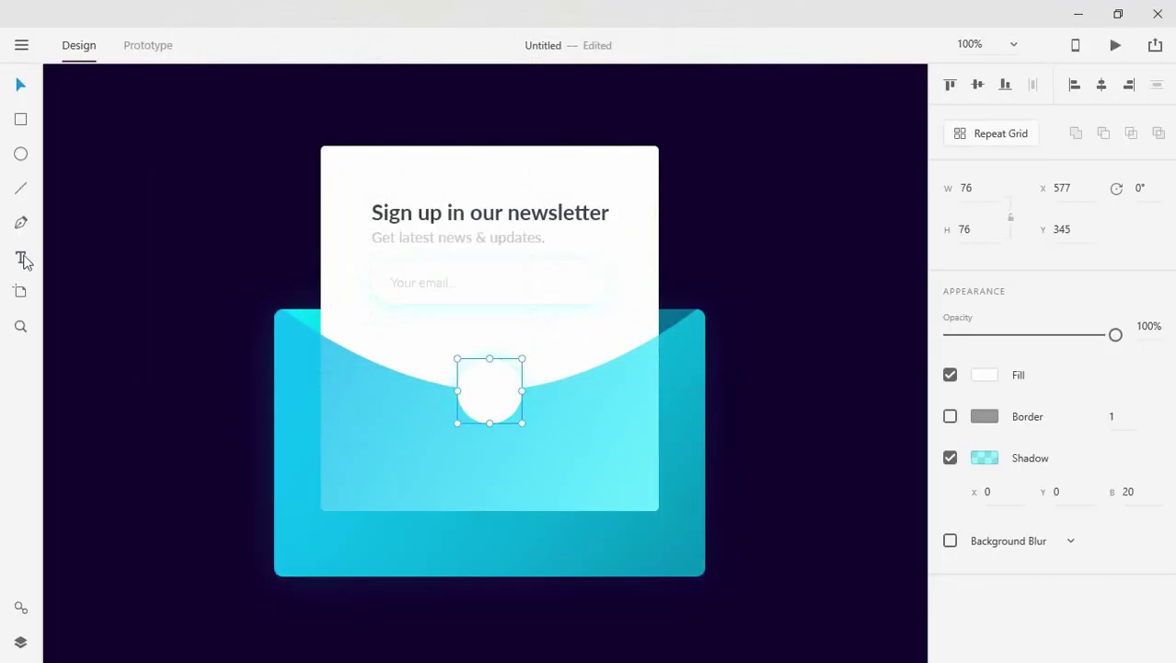
Create a text box at the circle's centre using the FontAwesome font.
{"action": "left_click", "coordinate": [491, 394]}
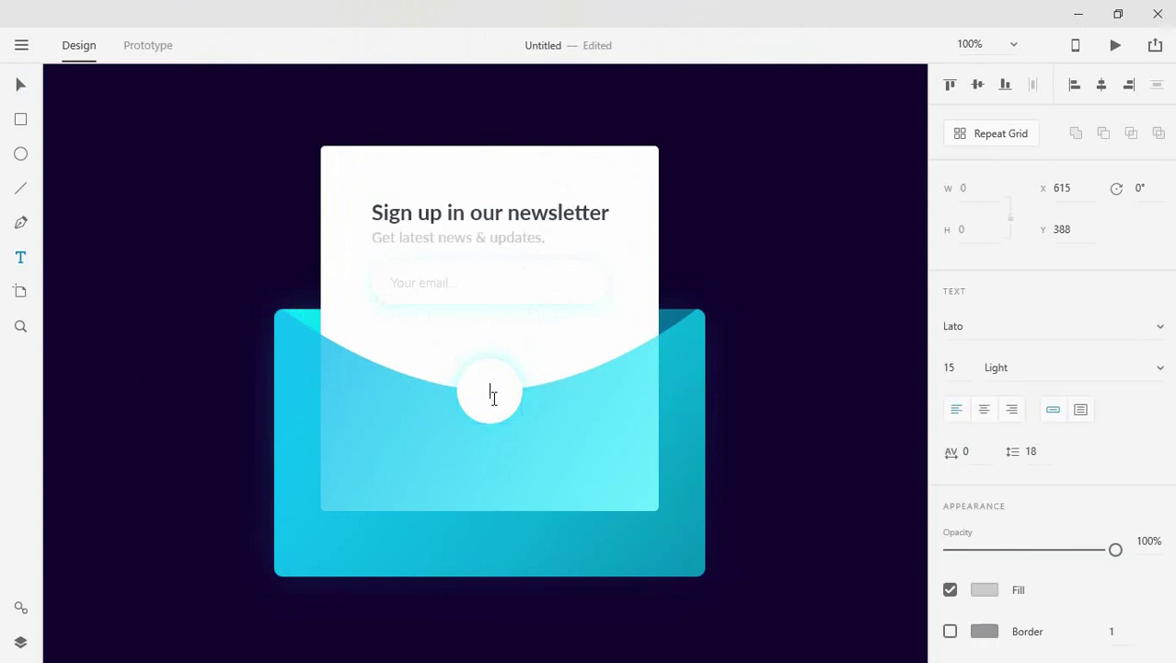
{"action": "left_click", "coordinate": [964, 328]}
{"action": "type", "text": "FontAwesome"}
{"action": "key", "text": "Return"}
Set the envelope icon's size to 25 and centre it in the white circle.
{"action": "left_click", "coordinate": [952, 367]}
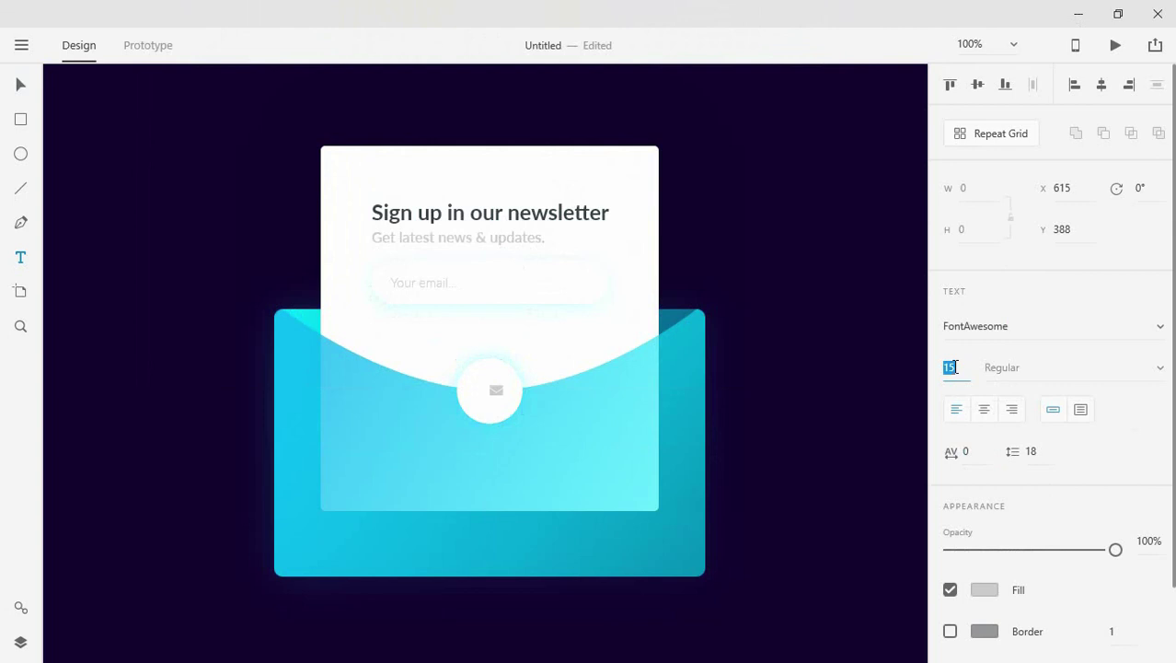
{"action": "type", "text": "22"}
{"action": "key", "text": "Return"}
{"action": "type", "text": "25"}
{"action": "key", "text": "Return"}
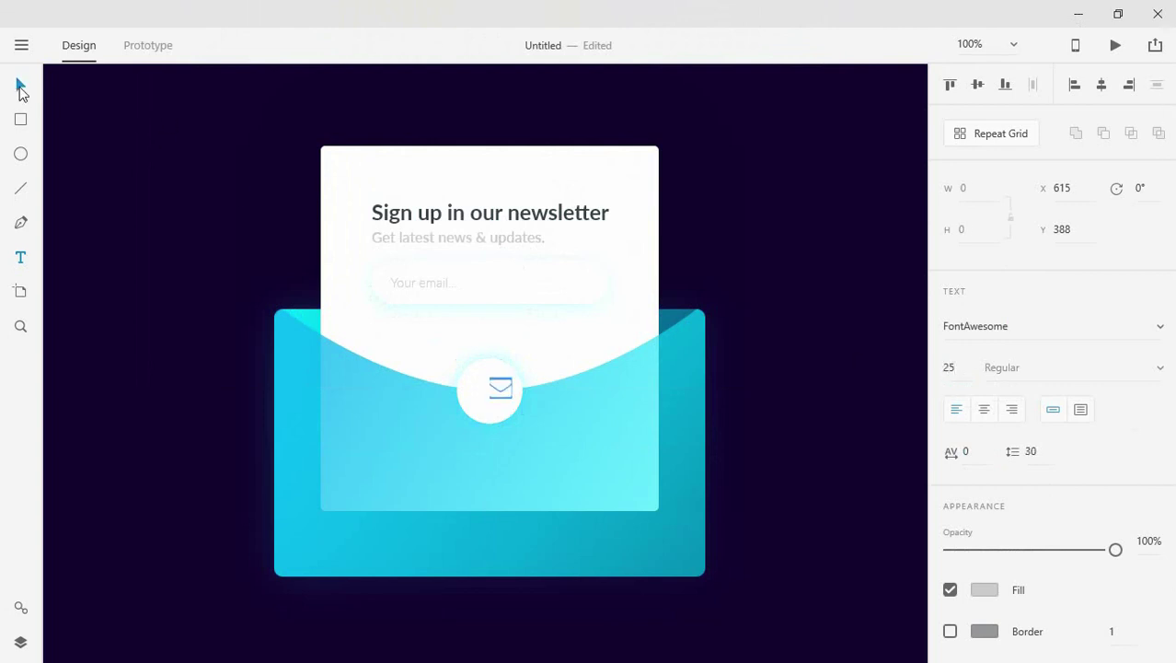
{"action": "left_click", "coordinate": [20, 86]}
{"action": "left_click_drag", "start_coordinate": [498, 386], "coordinate": [489, 392]}
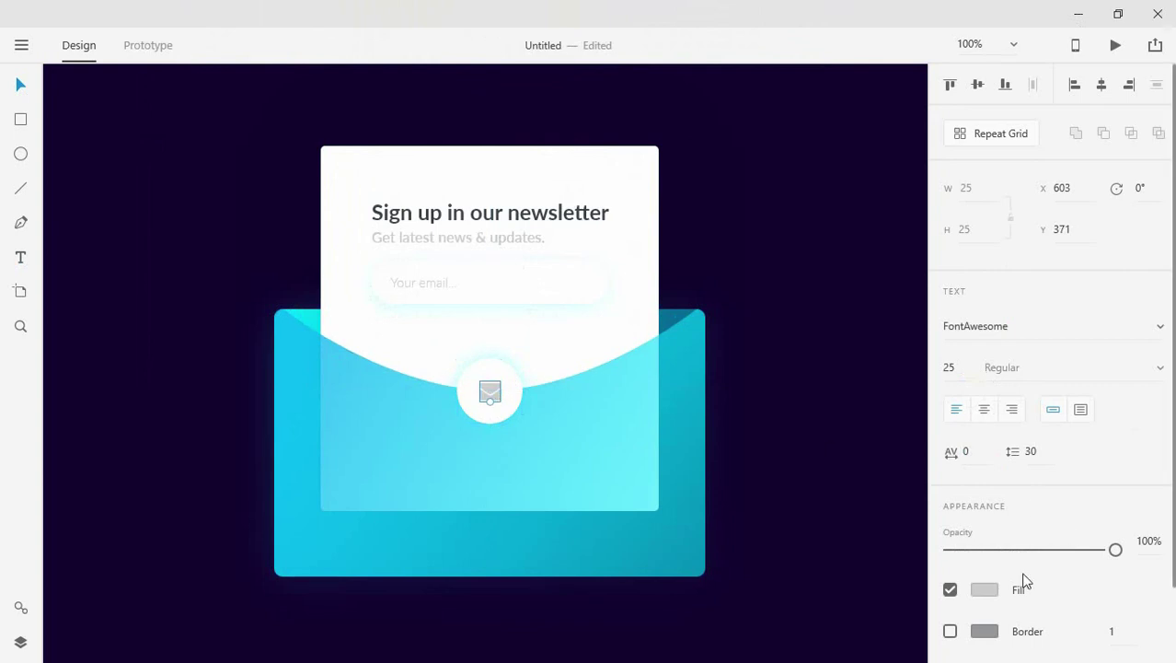
{"action": "left_click", "coordinate": [988, 595]}
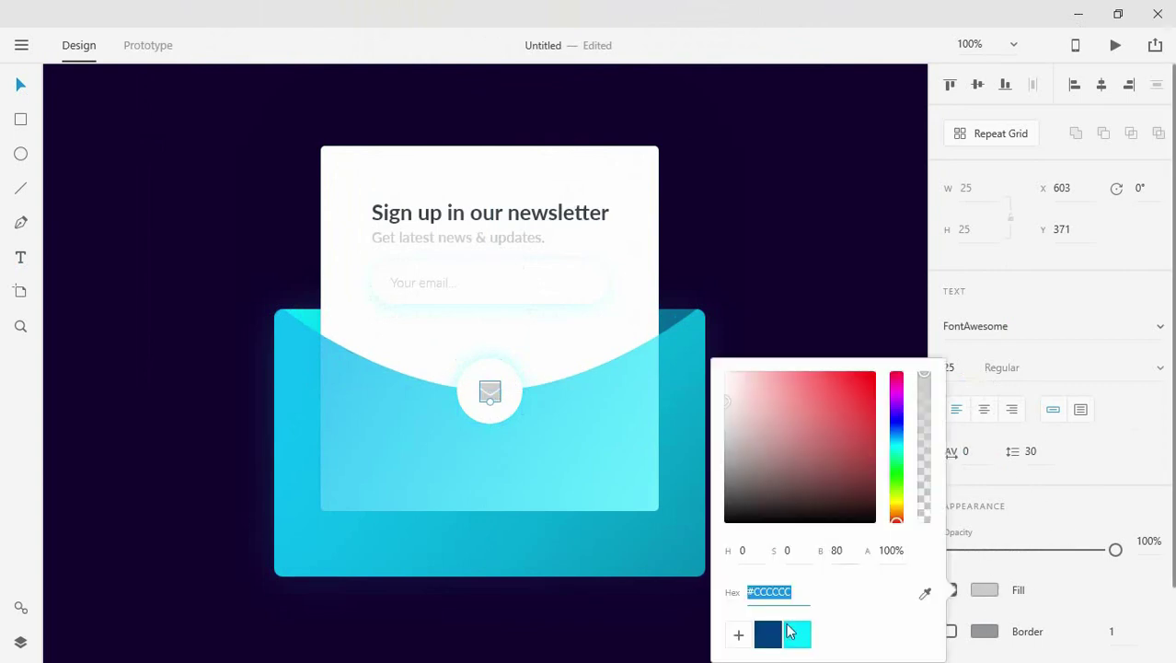
Colour the envelope icon cyan #00E5FF and enlarge it slightly.
{"action": "left_click", "coordinate": [792, 635]}
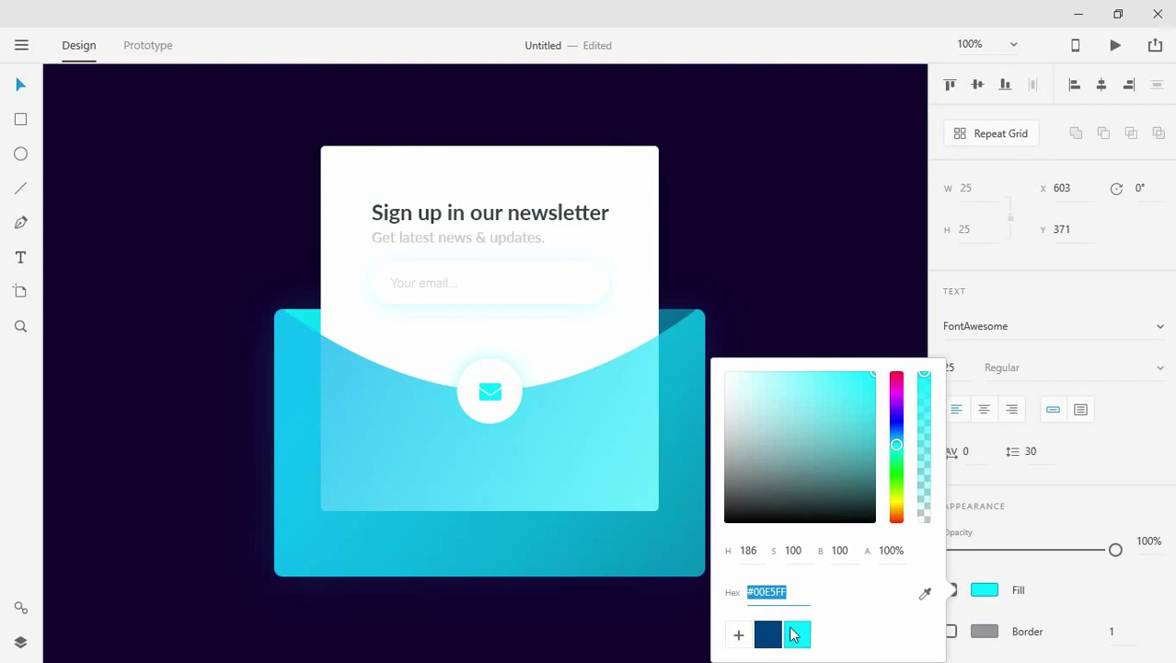
{"action": "left_click", "coordinate": [485, 388]}
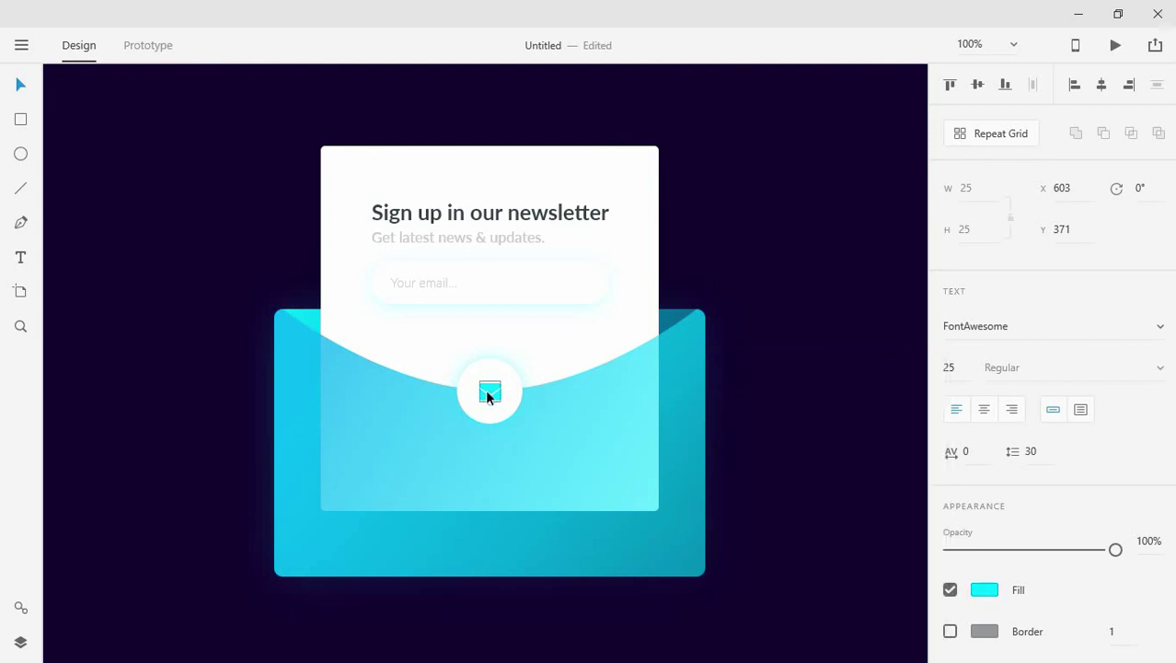
{"action": "left_click", "coordinate": [984, 590]}
{"action": "left_click", "coordinate": [768, 635]}
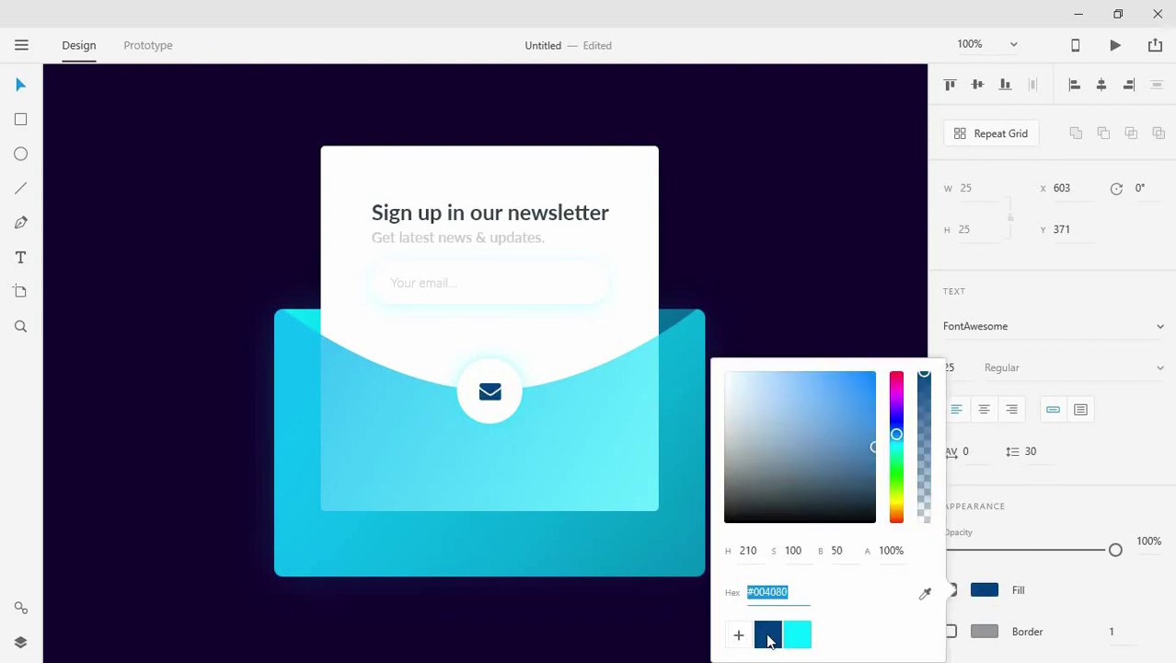
{"action": "left_click", "coordinate": [789, 633]}
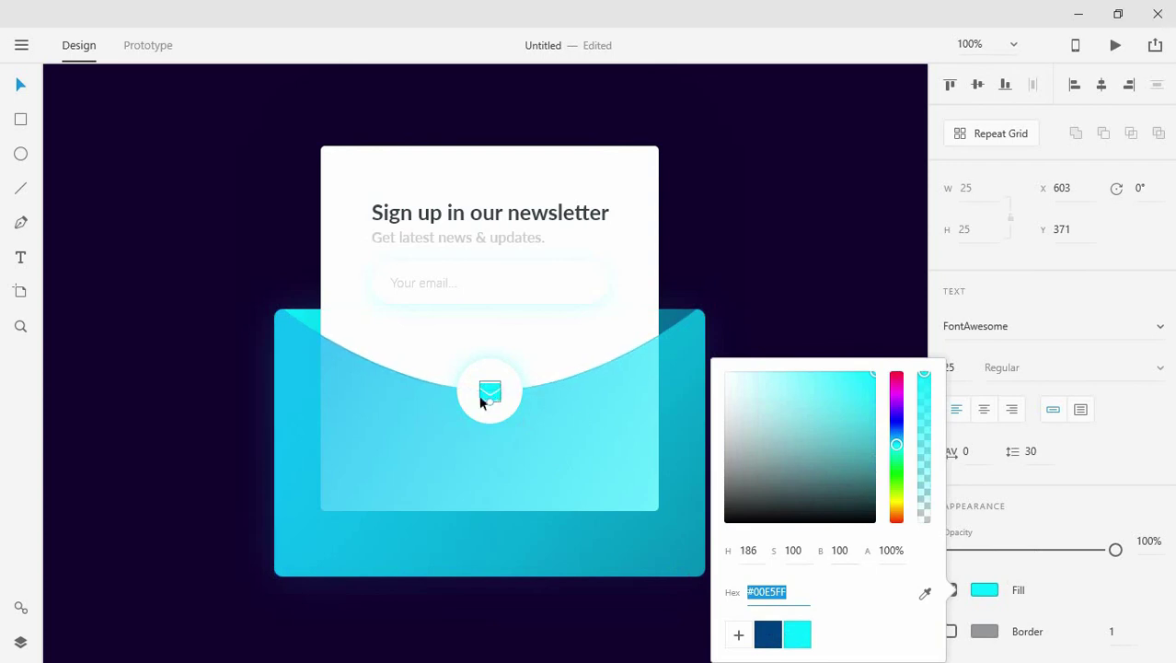
{"action": "left_click_drag", "start_coordinate": [493, 398], "coordinate": [492, 408]}
Align the icon to the circle's vertical middle and review the circle's shadow colour.
{"action": "left_click", "coordinate": [497, 394], "text": "shift"}
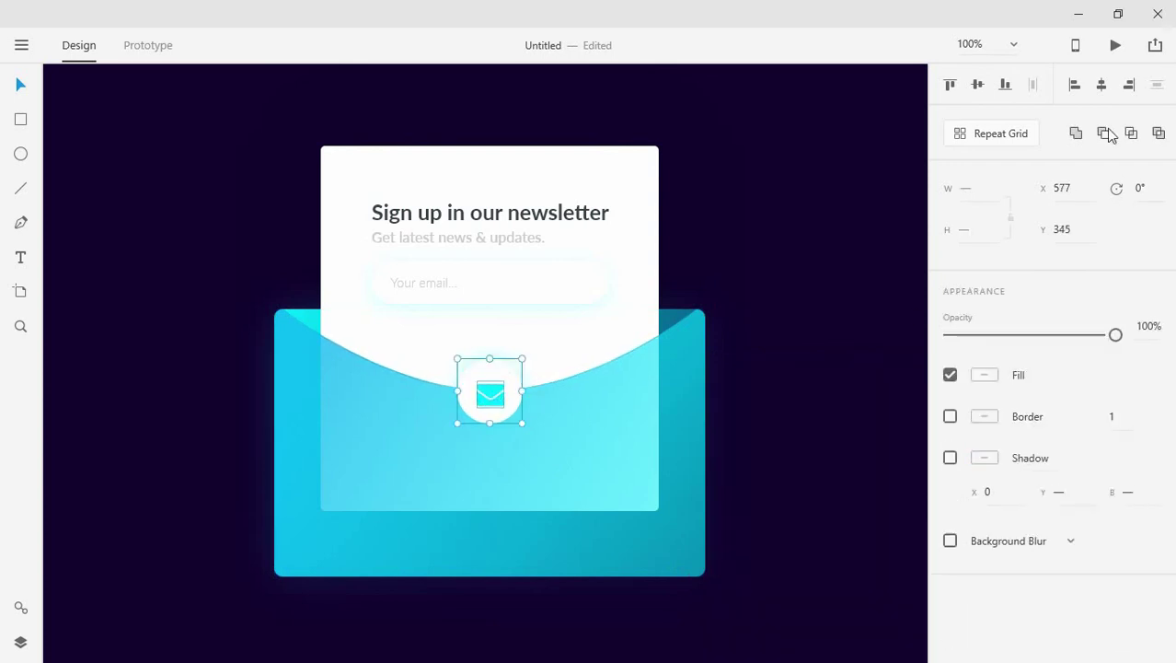
{"action": "left_click", "coordinate": [977, 85]}
{"action": "key", "text": "Escape"}
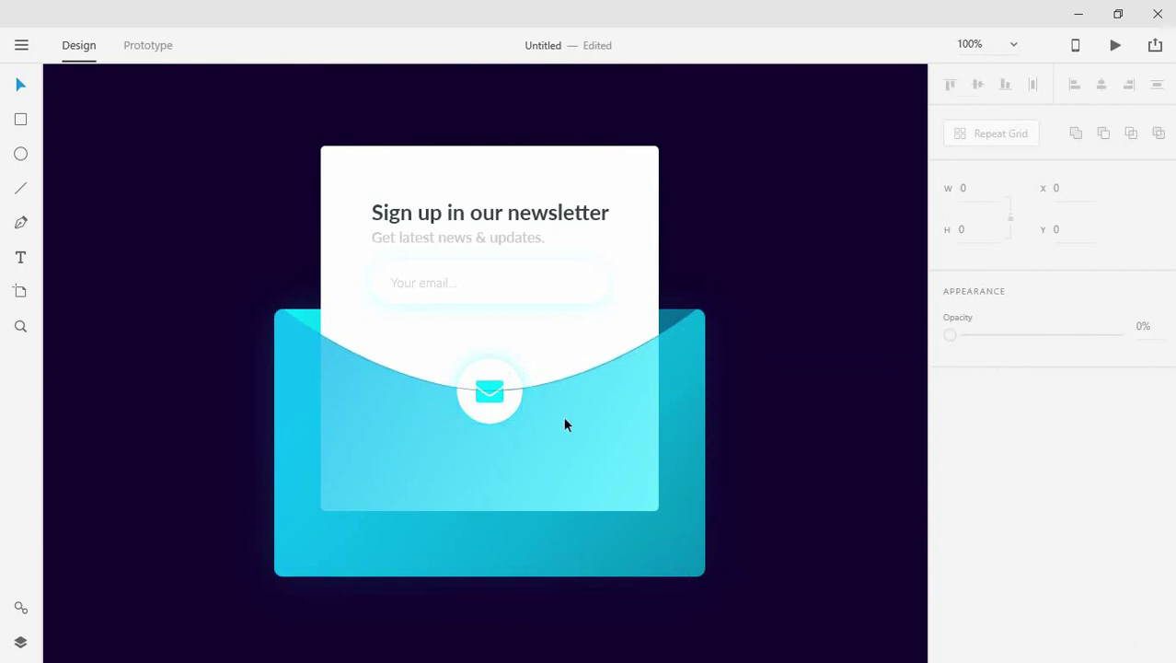
{"action": "left_click", "coordinate": [506, 414]}
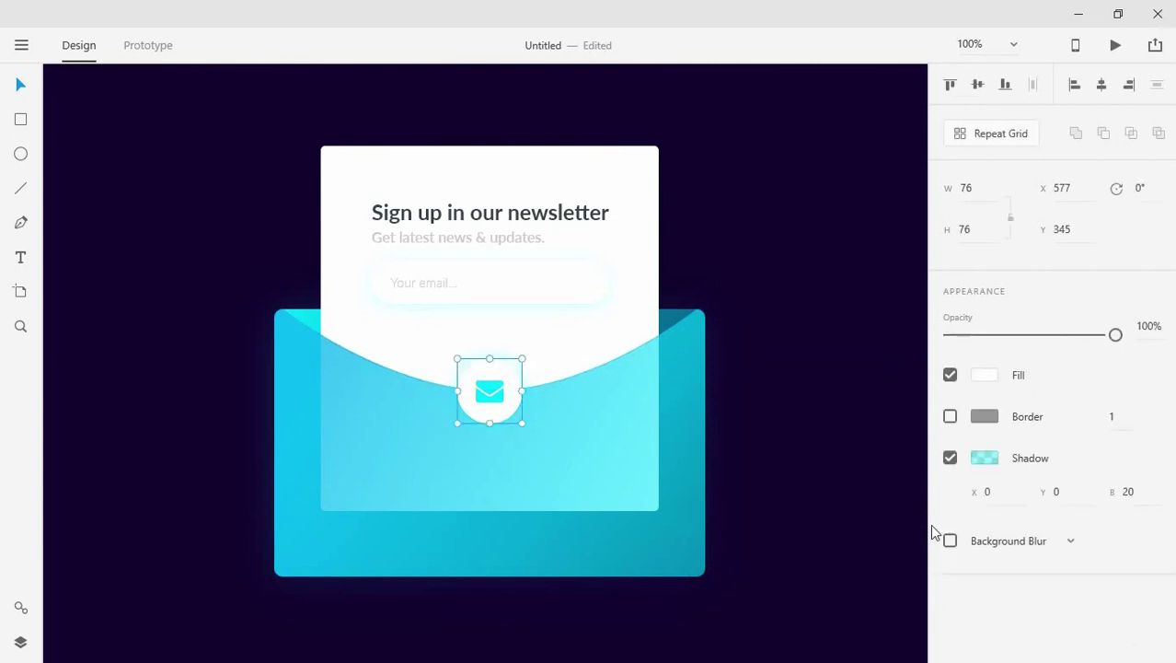
{"action": "left_click", "coordinate": [985, 458]}
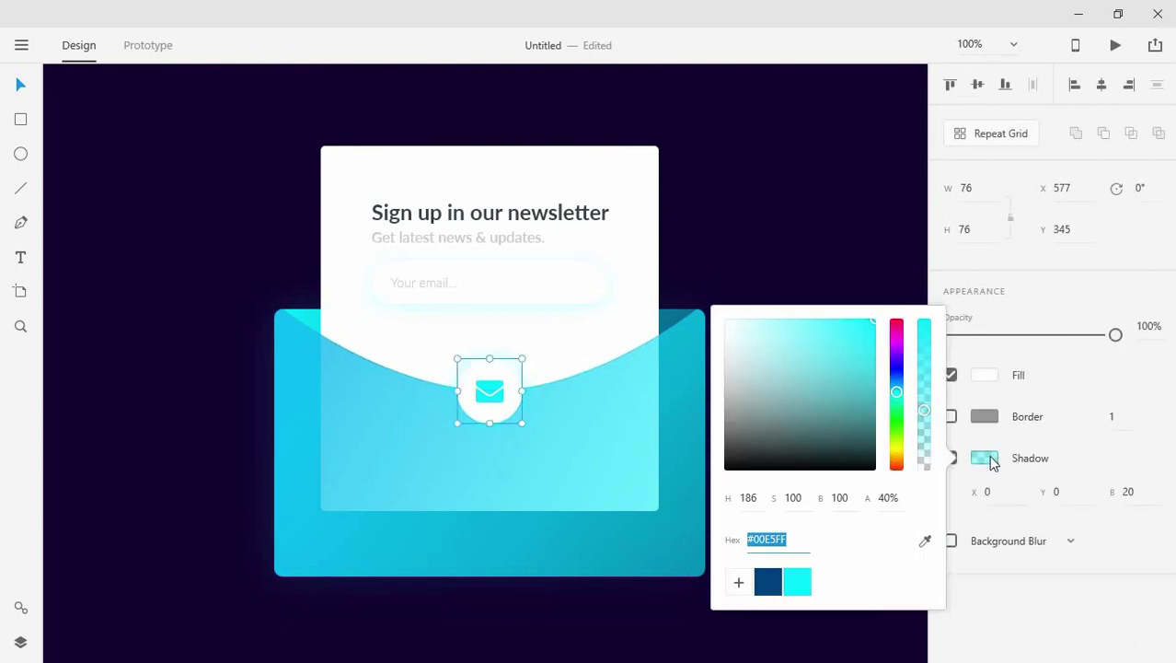
{"action": "left_click", "coordinate": [834, 262]}
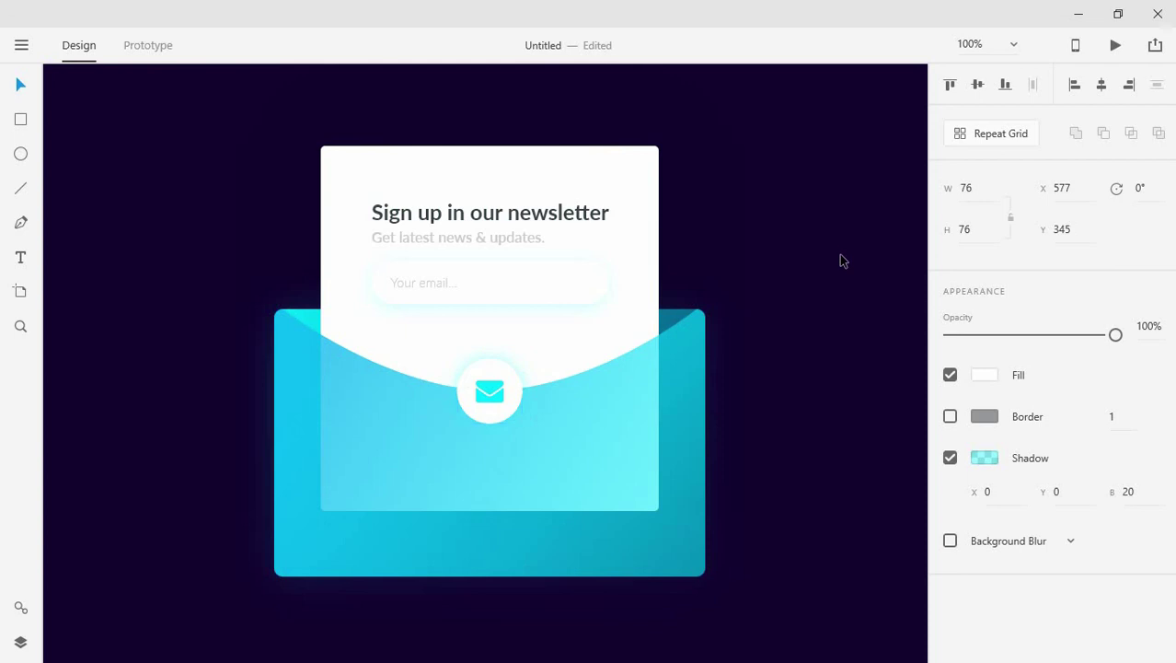
{"action": "mouse_move", "coordinate": [643, 349]}
{"action": "left_mouse_down"}
{"action": "mouse_move", "coordinate": [670, 304]}
{"action": "mouse_move", "coordinate": [660, 367]}
{"action": "left_mouse_up"}
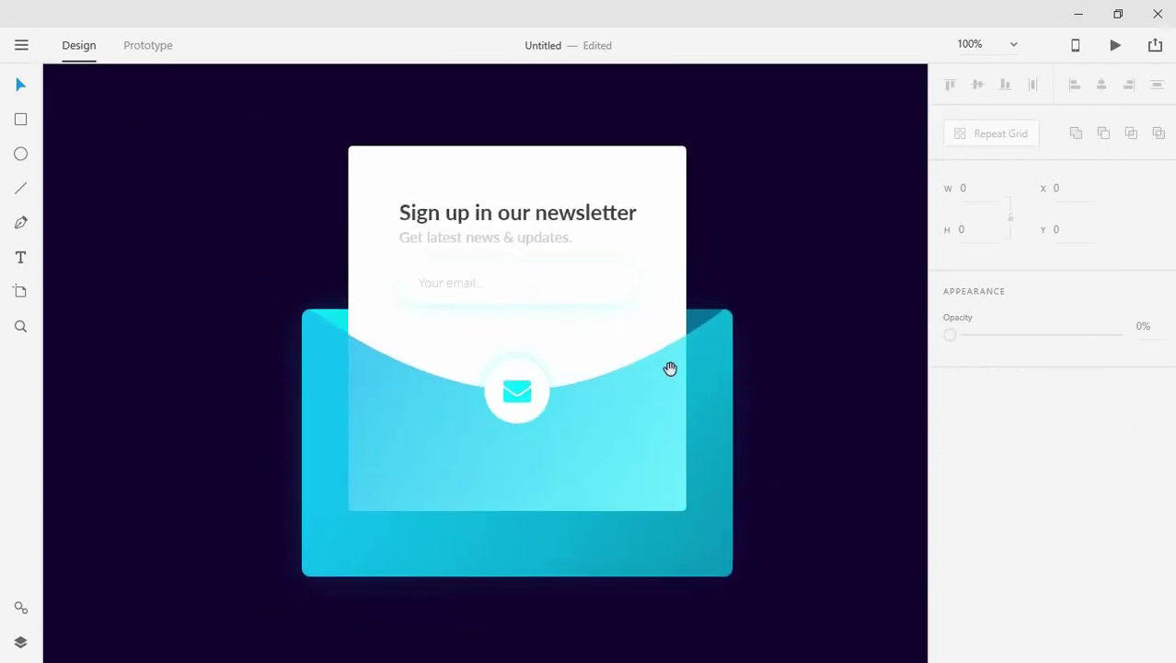
Group the newsletter card, envelope and icon into one 500 × 499 group.
{"action": "left_click", "coordinate": [571, 218]}
{"action": "left_click", "coordinate": [809, 226]}
{"action": "left_click_drag", "start_coordinate": [817, 158], "coordinate": [368, 565]}
{"action": "right_click", "coordinate": [482, 457]}
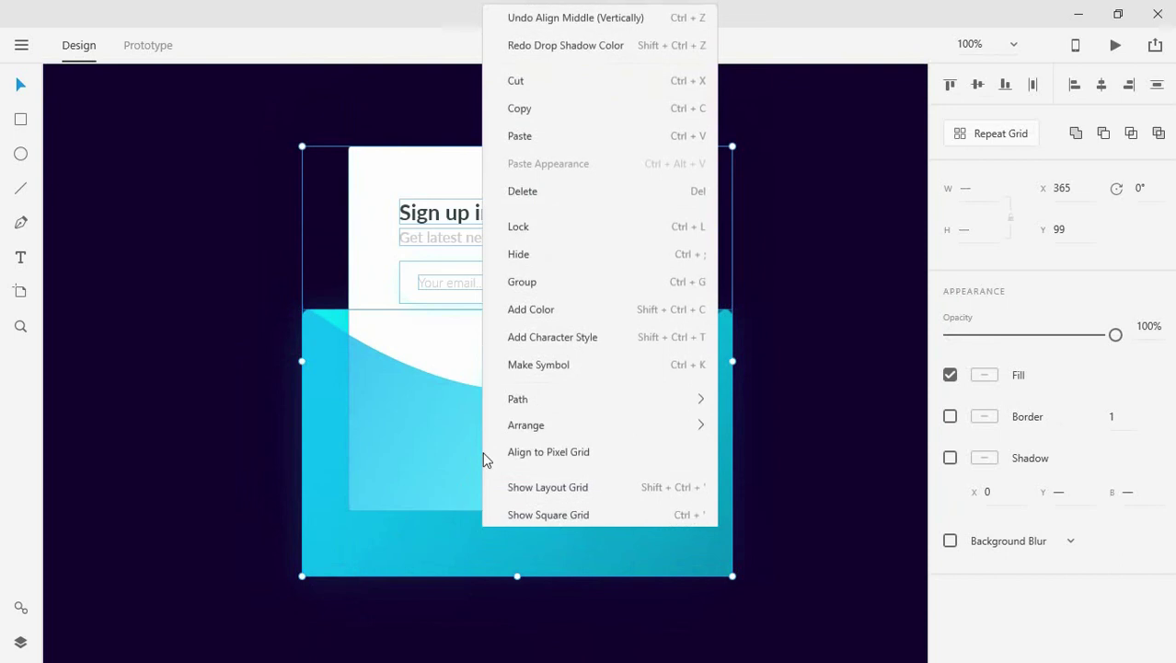
{"action": "left_click", "coordinate": [573, 282]}
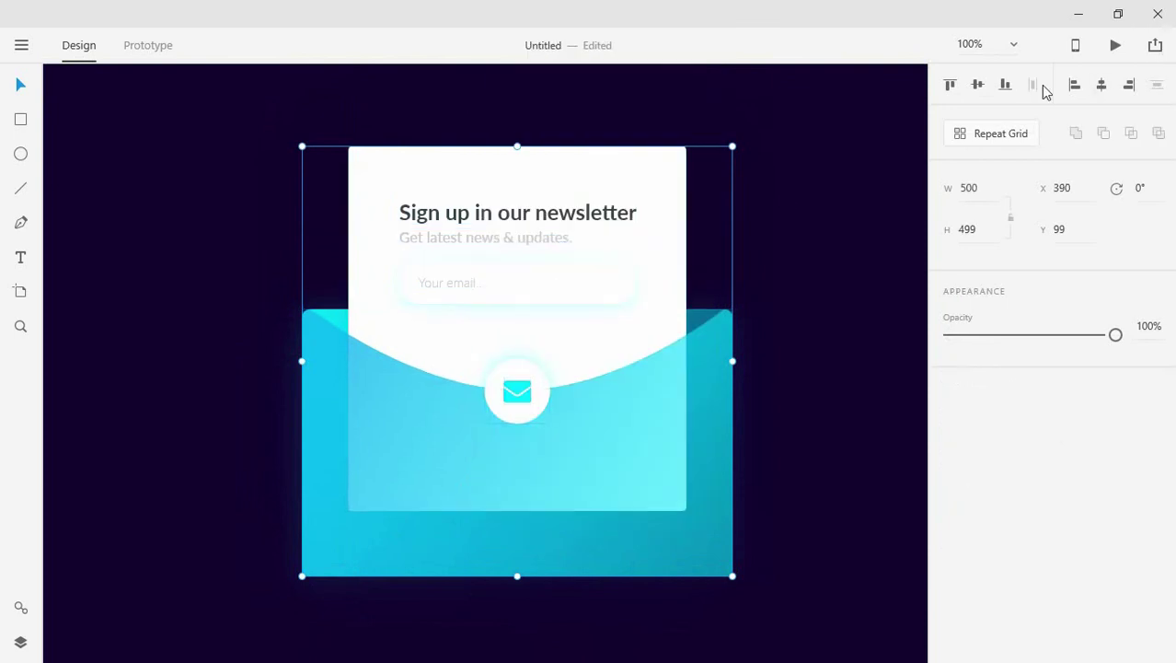
Align the group on the artboard and check it at fit-to-screen and 100% zoom.
{"action": "left_click", "coordinate": [977, 83]}
{"action": "left_click", "coordinate": [828, 208]}
{"action": "mouse_move", "coordinate": [828, 208]}
{"action": "left_mouse_down"}
{"action": "mouse_move", "coordinate": [628, 208]}
{"action": "mouse_move", "coordinate": [866, 237]}
{"action": "left_mouse_up"}
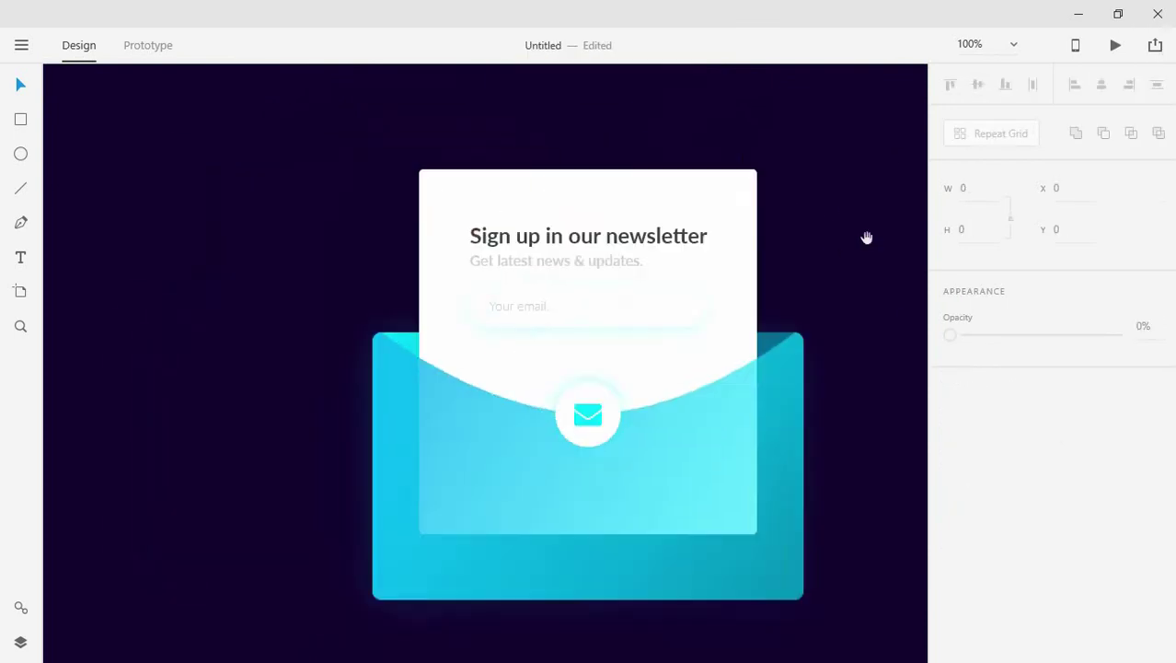
{"action": "key", "text": "ctrl+0"}
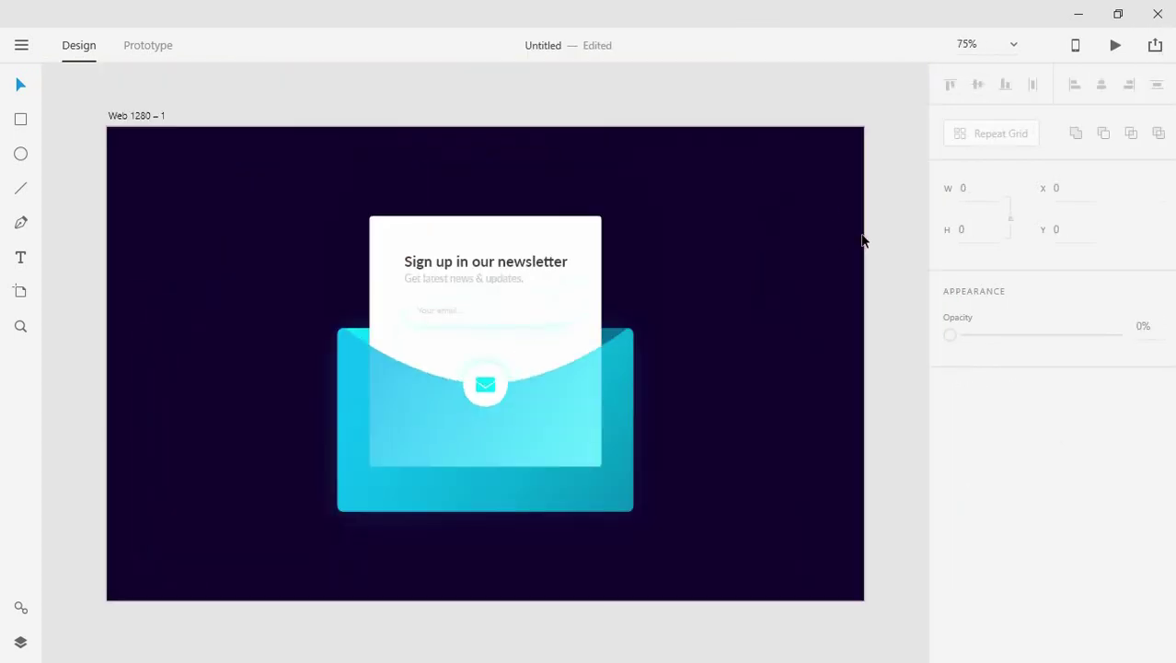
{"action": "key", "text": "ctrl+1"}
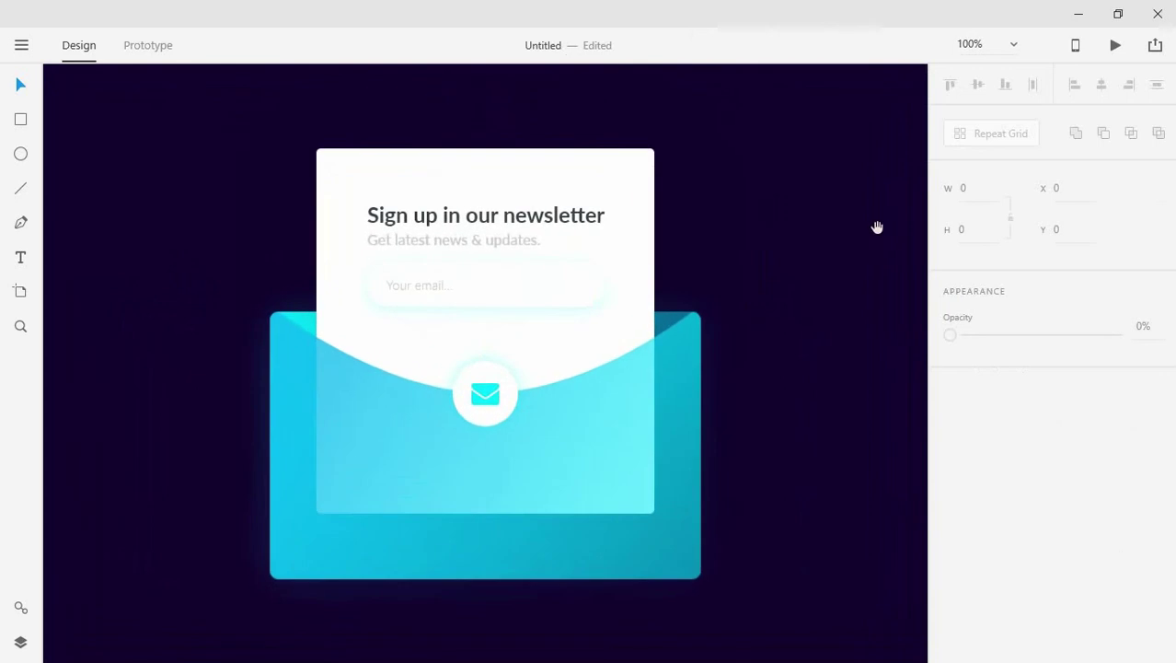
{"action": "left_click_drag", "start_coordinate": [877, 227], "coordinate": [661, 223]}
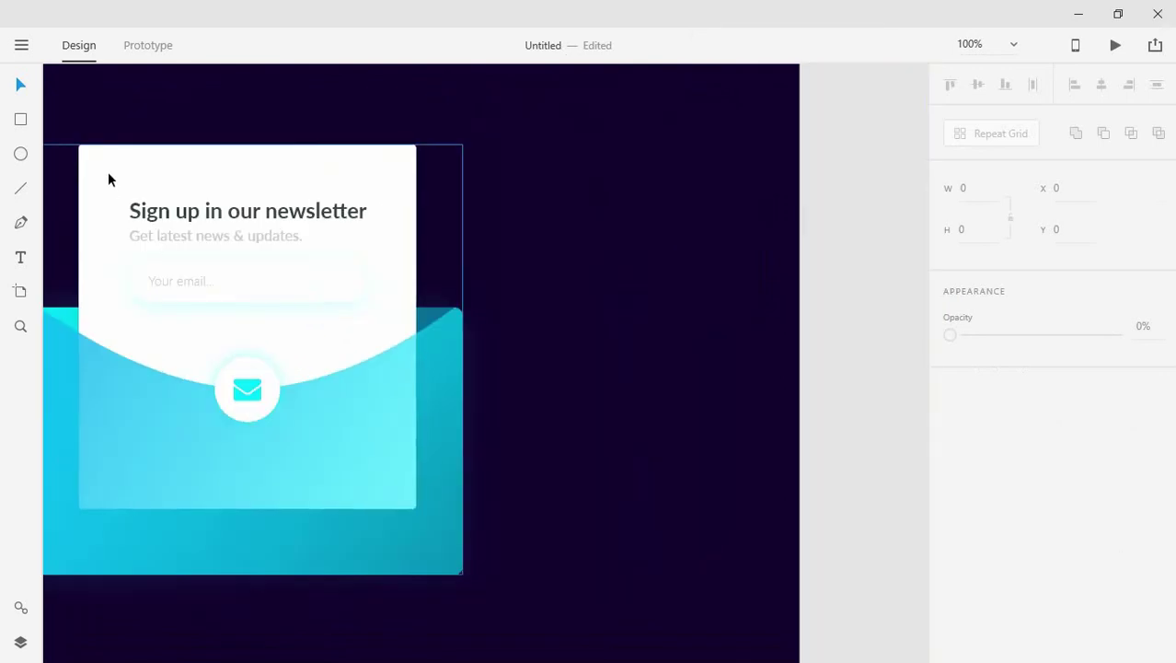
Draw white pill rectangles right of the card and remove the top two pills' borders.
{"action": "mouse_move", "coordinate": [731, 166]}
{"action": "left_mouse_down"}
{"action": "mouse_move", "coordinate": [582, 221]}
{"action": "mouse_move", "coordinate": [488, 218]}
{"action": "mouse_move", "coordinate": [471, 204]}
{"action": "mouse_move", "coordinate": [656, 188]}
{"action": "mouse_move", "coordinate": [636, 272]}
{"action": "mouse_move", "coordinate": [642, 402]}
{"action": "mouse_move", "coordinate": [657, 317]}
{"action": "left_mouse_up"}
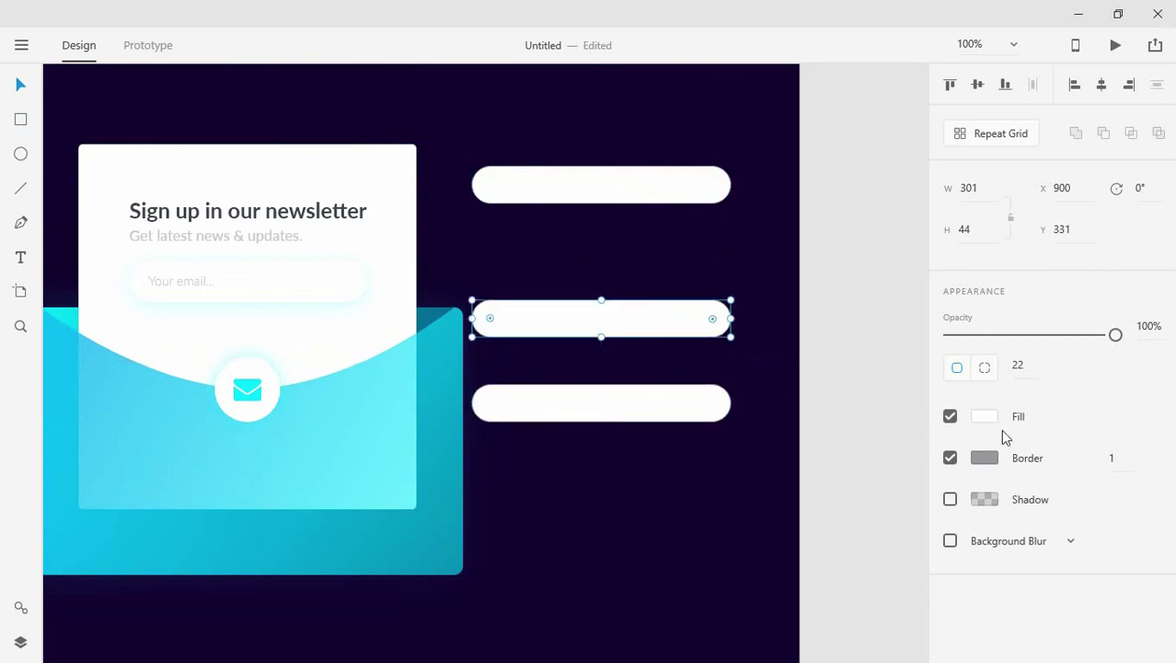
{"action": "left_click", "coordinate": [682, 184]}
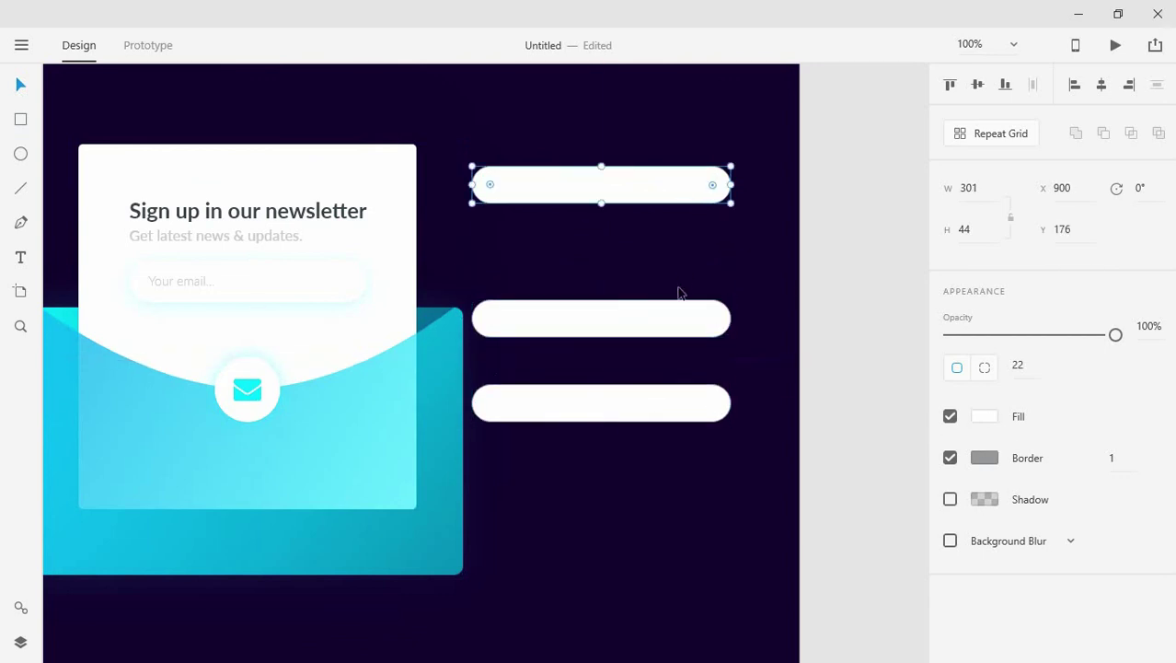
{"action": "left_click", "coordinate": [685, 318], "text": "shift"}
{"action": "left_click", "coordinate": [950, 458]}
{"action": "left_click", "coordinate": [858, 391]}
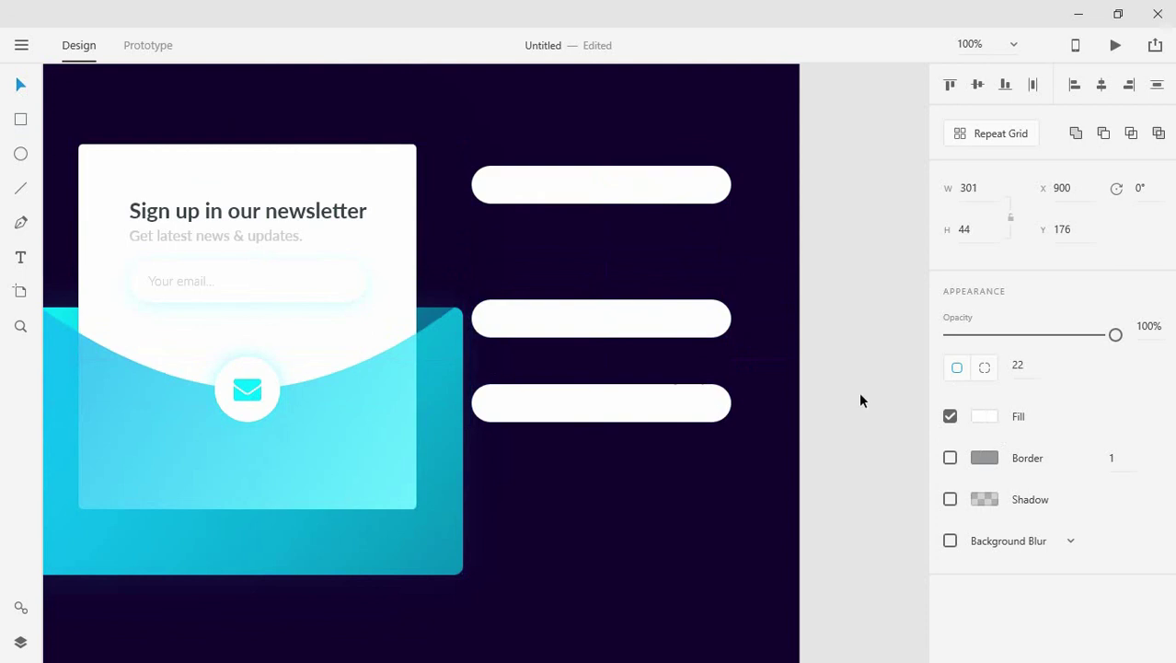
Fill the middle pill red with no border and move it over the top pill's left end.
{"action": "left_click", "coordinate": [686, 318]}
{"action": "left_click", "coordinate": [637, 184]}
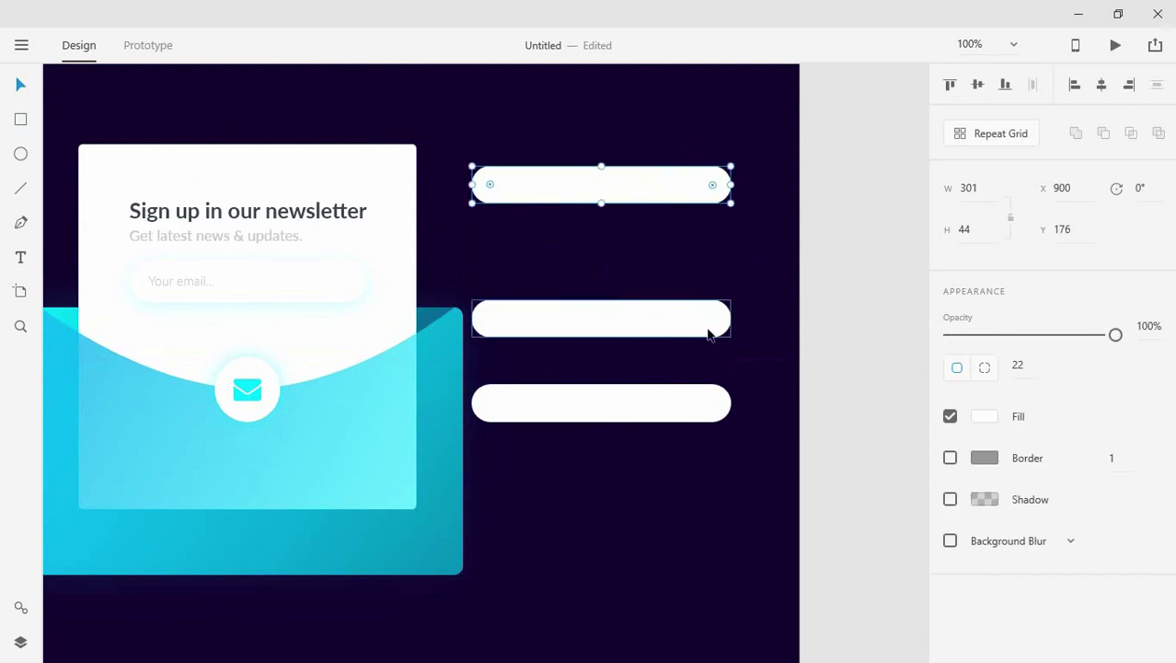
{"action": "left_click", "coordinate": [709, 326]}
{"action": "left_click", "coordinate": [985, 457]}
{"action": "left_click", "coordinate": [859, 329]}
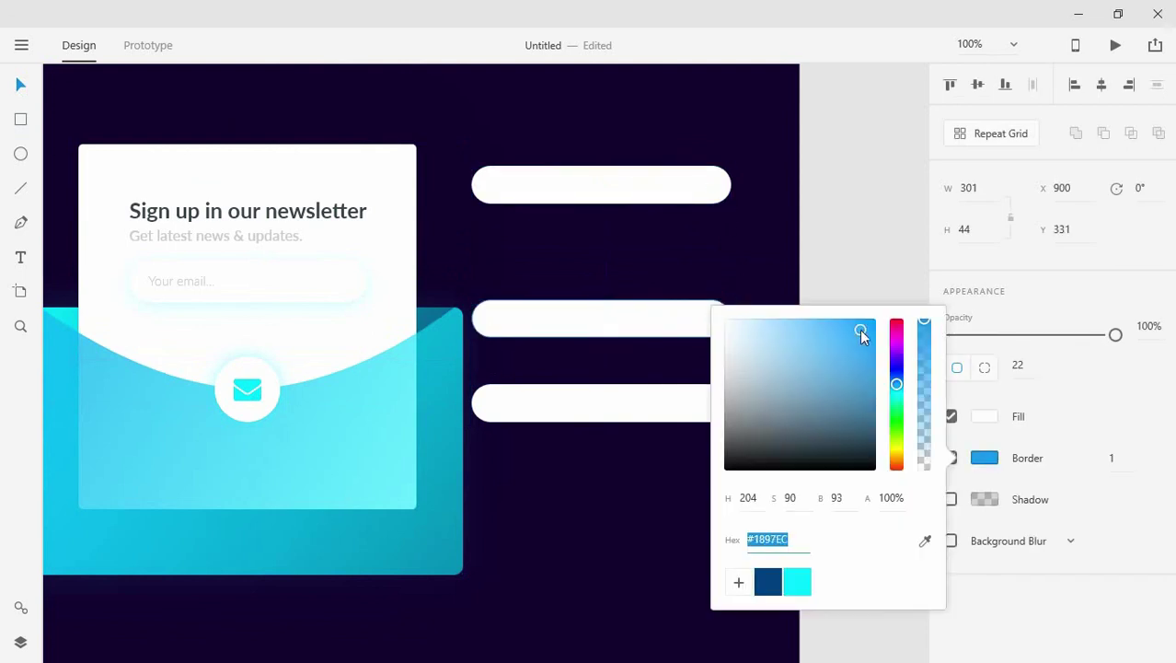
{"action": "left_click", "coordinate": [999, 440]}
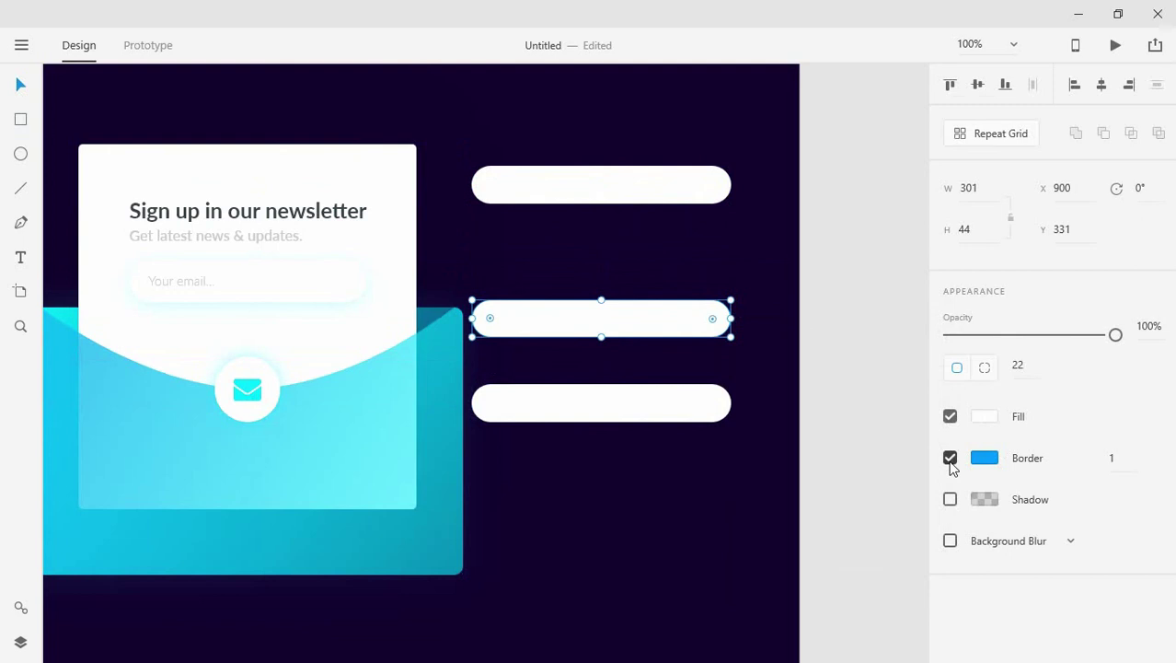
{"action": "left_click", "coordinate": [950, 458]}
{"action": "left_click", "coordinate": [983, 416]}
{"action": "left_click", "coordinate": [859, 313]}
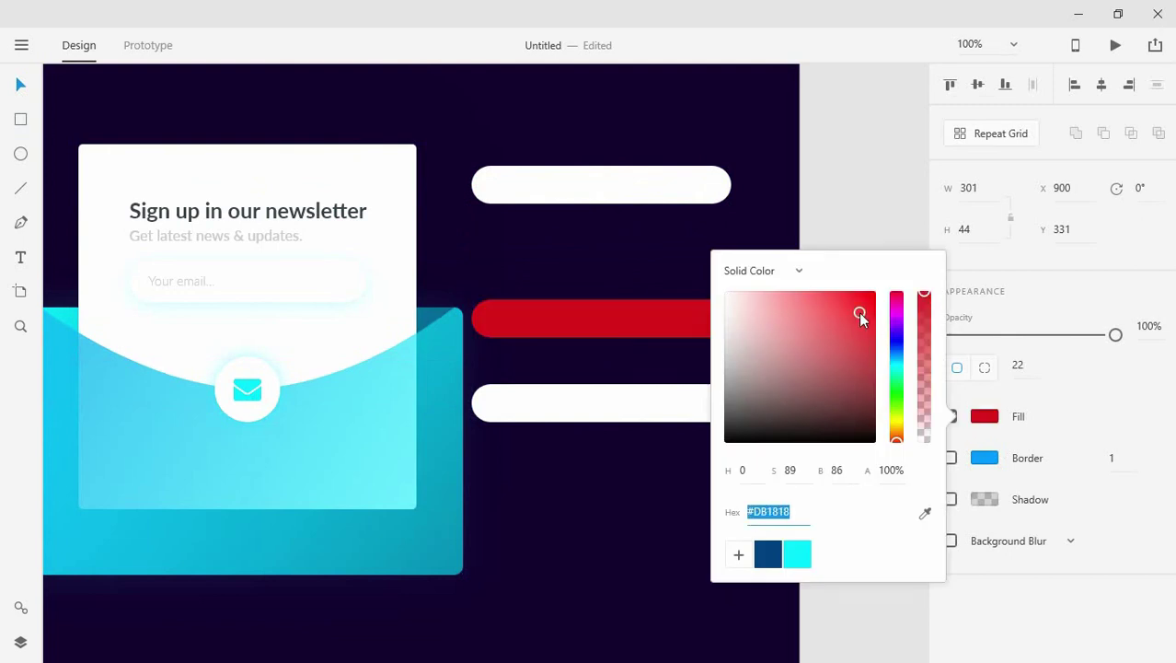
{"action": "left_click", "coordinate": [758, 220]}
{"action": "mouse_move", "coordinate": [650, 309]}
{"action": "left_mouse_down"}
{"action": "mouse_move", "coordinate": [507, 187]}
{"action": "mouse_move", "coordinate": [831, 196]}
{"action": "left_mouse_up"}
Subtract both red pills from the top white pill, then place the long white pill beneath it.
{"action": "left_click", "coordinate": [501, 196], "text": "shift"}
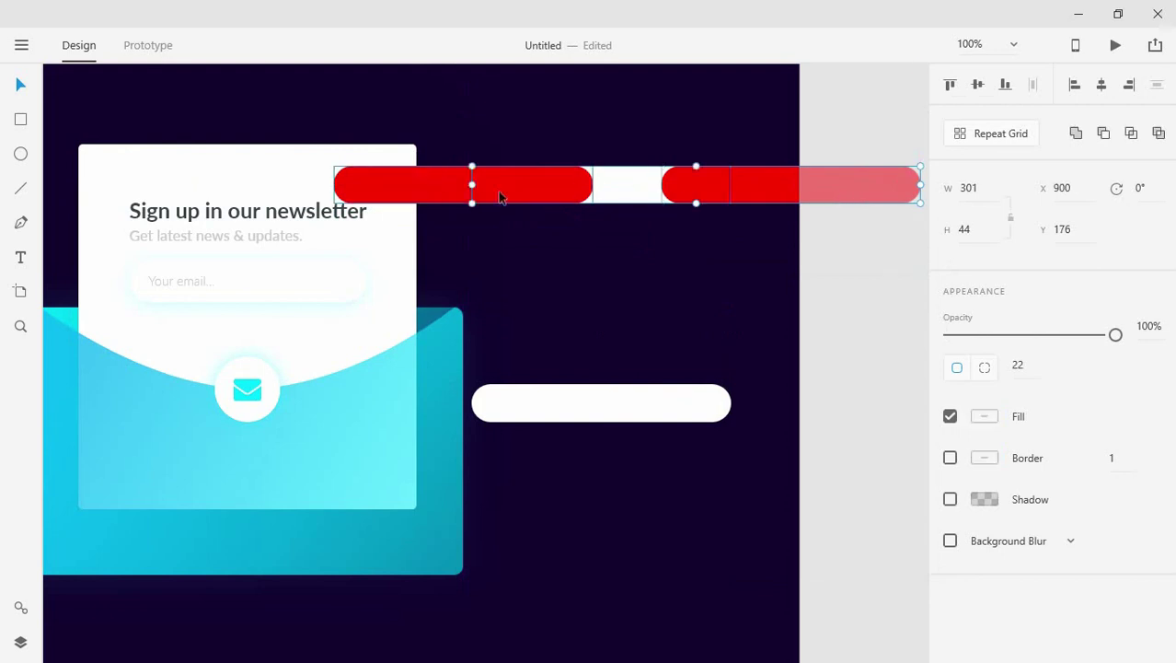
{"action": "left_click", "coordinate": [431, 200], "text": "shift"}
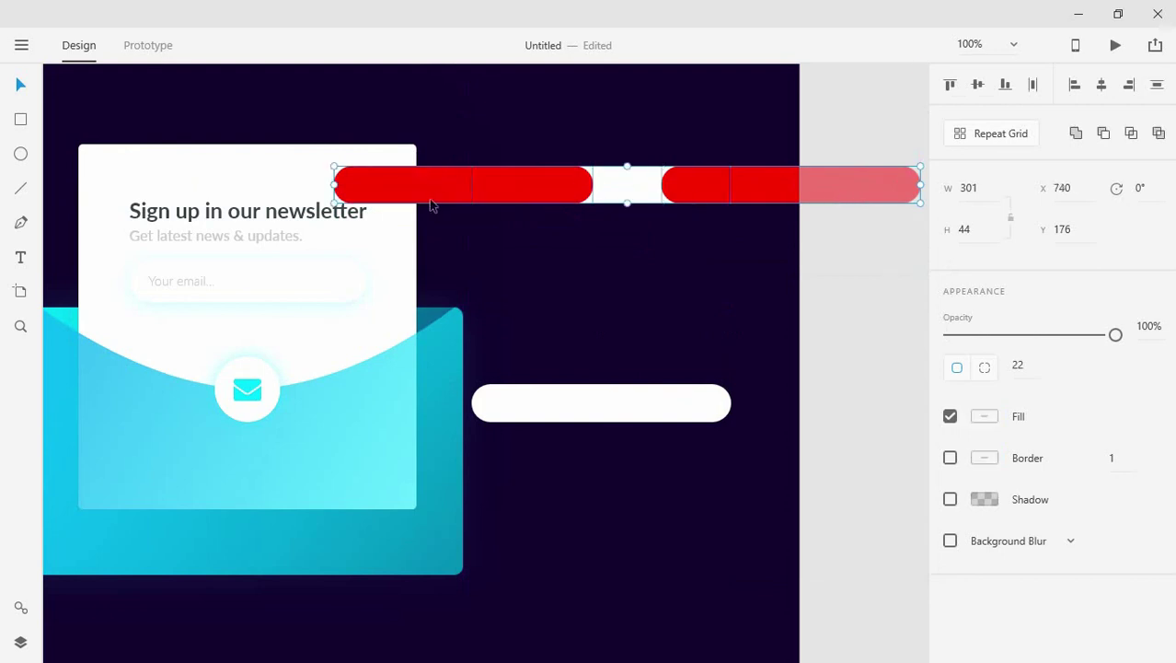
{"action": "left_click", "coordinate": [1106, 134]}
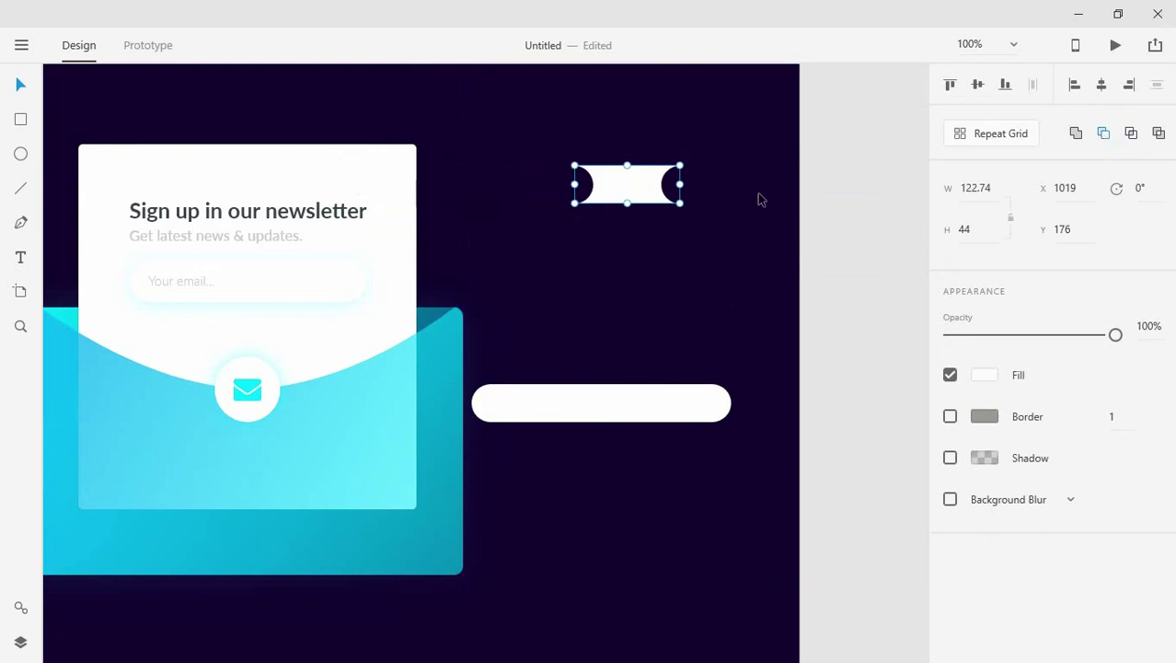
{"action": "left_click", "coordinate": [696, 281]}
{"action": "scroll", "coordinate": [646, 376], "scroll_direction": "up", "scroll_amount": 2}
{"action": "scroll", "coordinate": [646, 375], "scroll_direction": "right", "scroll_amount": 1}
{"action": "mouse_move", "coordinate": [606, 483]}
{"action": "left_mouse_down"}
{"action": "mouse_move", "coordinate": [631, 239]}
{"action": "mouse_move", "coordinate": [583, 225]}
{"action": "mouse_move", "coordinate": [574, 297]}
{"action": "mouse_move", "coordinate": [591, 310]}
{"action": "mouse_move", "coordinate": [653, 310]}
{"action": "mouse_move", "coordinate": [634, 311]}
{"action": "left_mouse_up"}
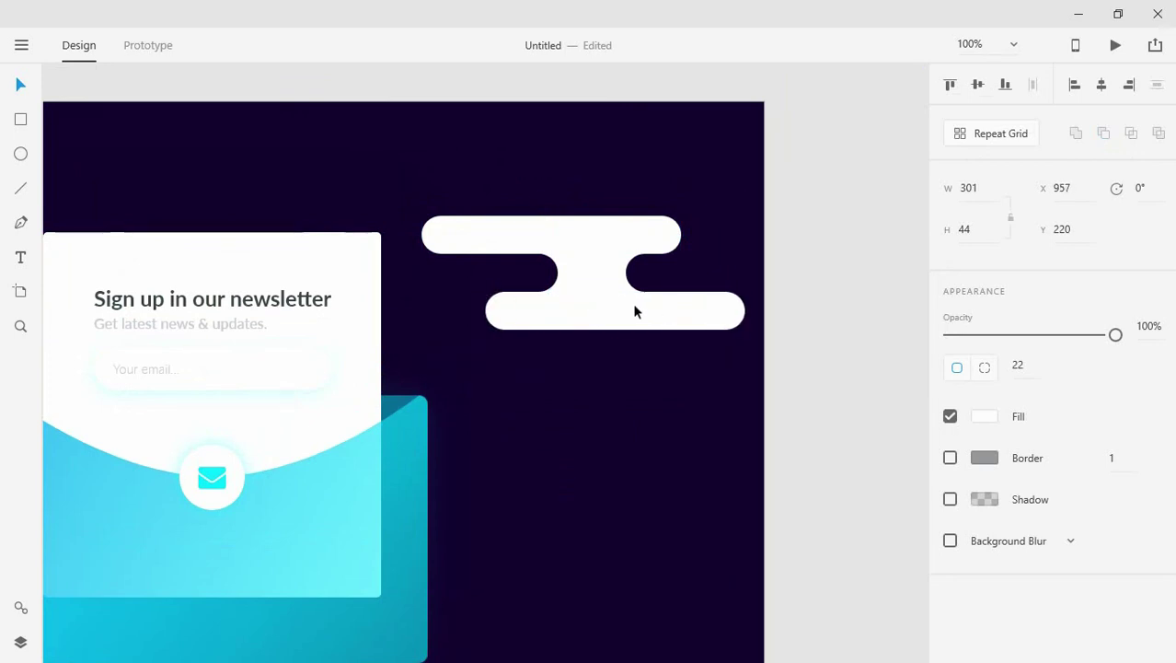
Fill the three pill pieces with dark navy #0F0324 and move them onto the card's top edge.
{"action": "left_click", "coordinate": [634, 311]}
{"action": "left_click", "coordinate": [613, 276], "text": "shift"}
{"action": "left_click", "coordinate": [614, 247], "text": "shift"}
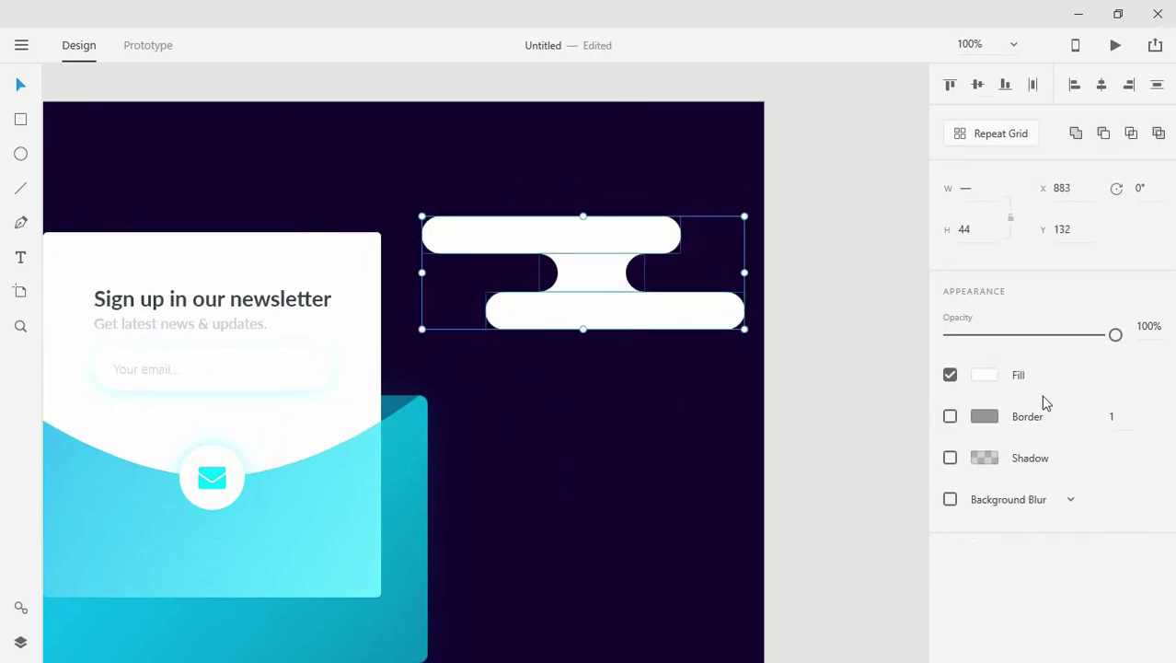
{"action": "left_click", "coordinate": [984, 377]}
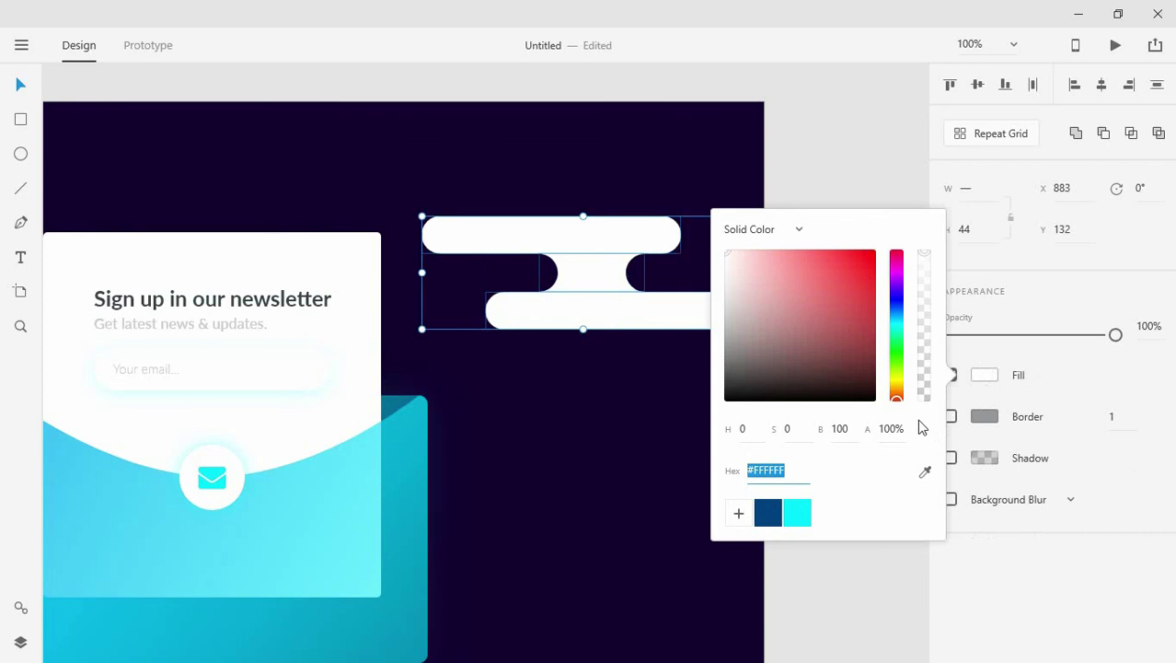
{"action": "left_click", "coordinate": [927, 474]}
{"action": "left_click", "coordinate": [575, 408]}
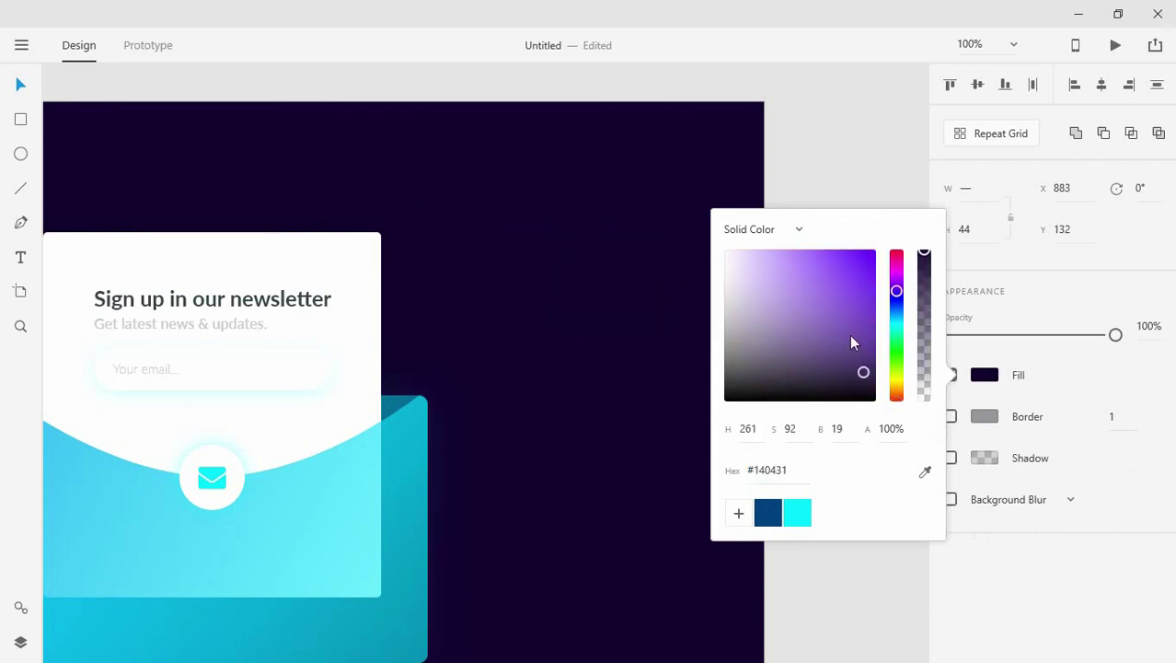
{"action": "left_click_drag", "start_coordinate": [863, 372], "coordinate": [862, 381]}
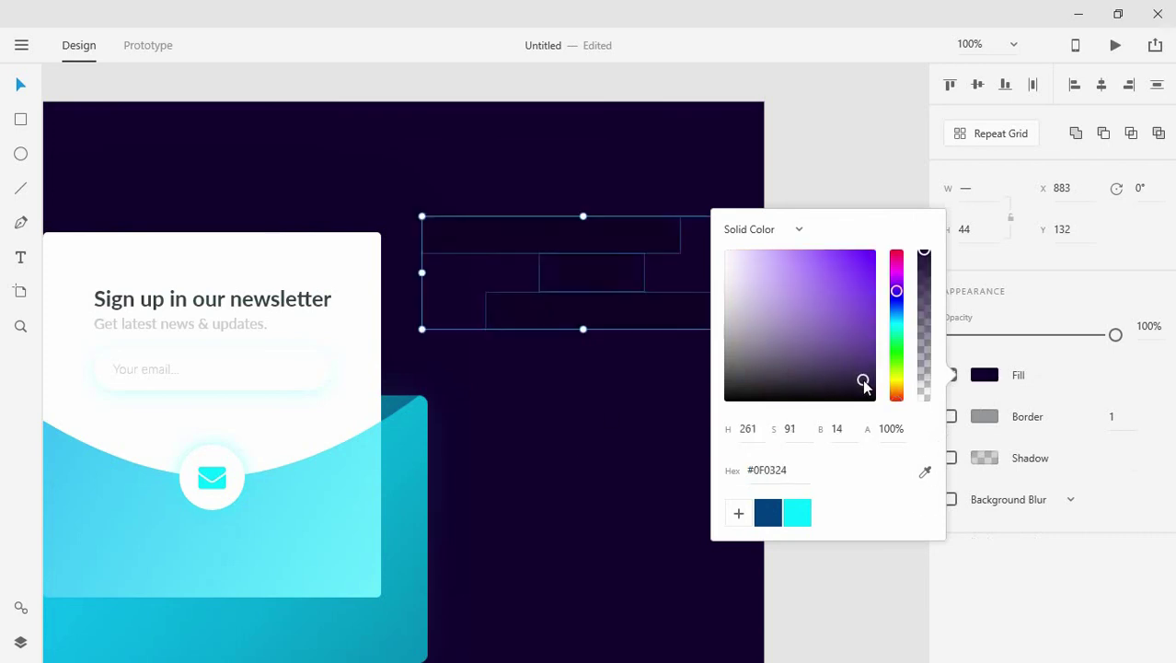
{"action": "left_click", "coordinate": [20, 84]}
{"action": "left_click_drag", "start_coordinate": [317, 162], "coordinate": [540, 127]}
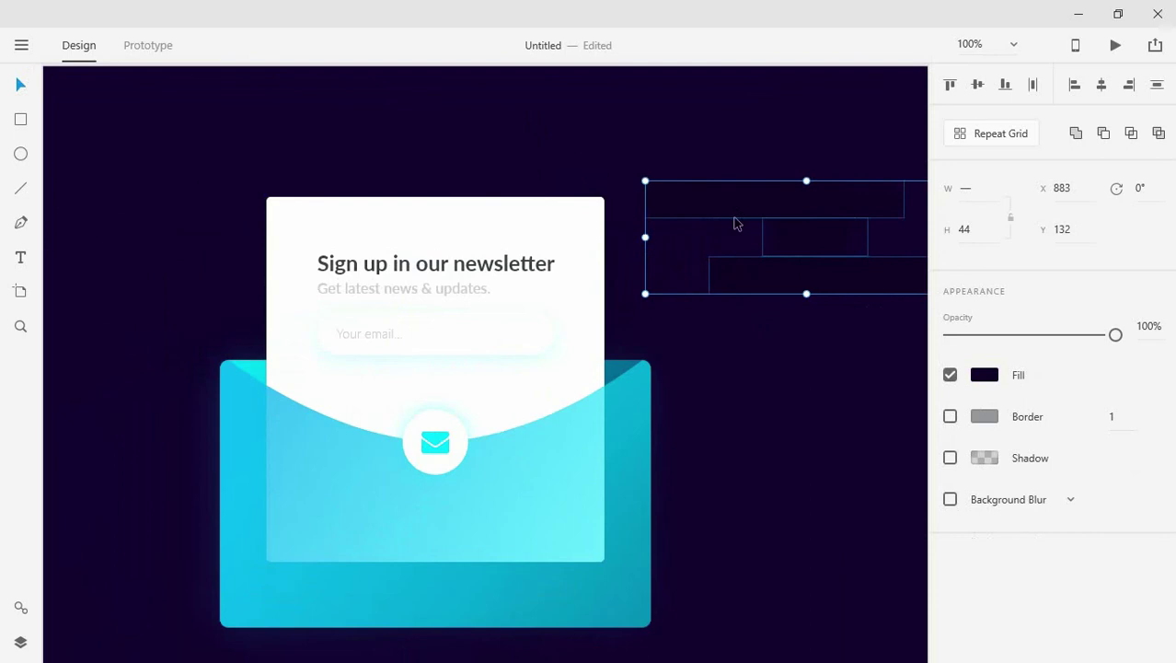
{"action": "left_click_drag", "start_coordinate": [826, 240], "coordinate": [432, 179]}
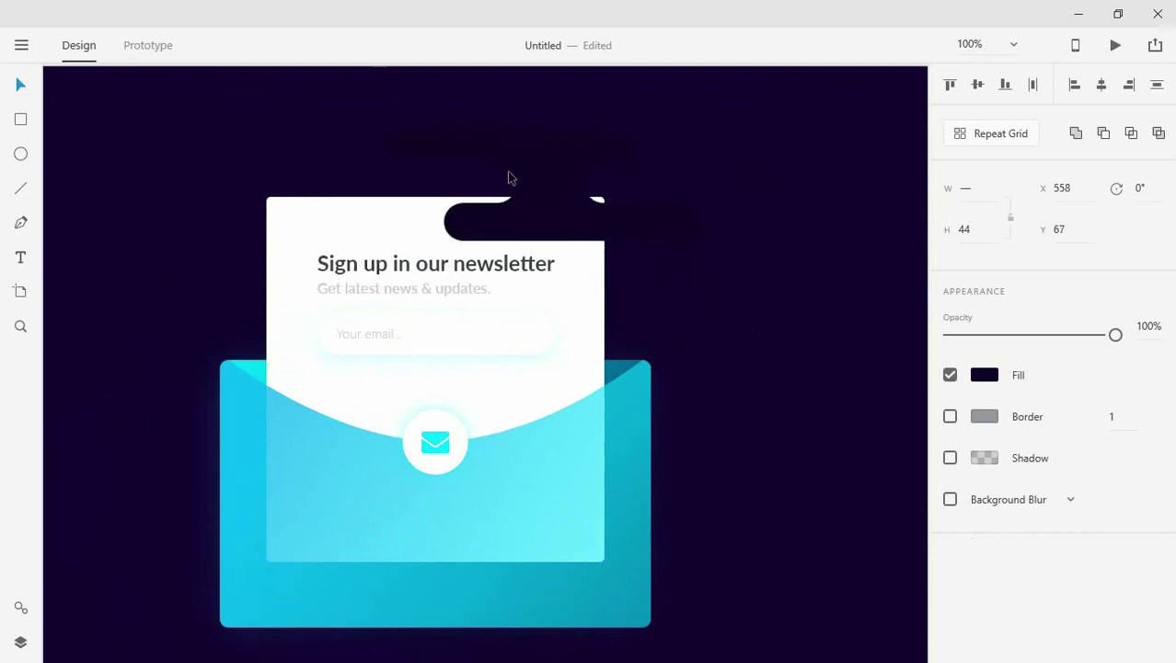
Group the three dark pill pieces and send the group behind the newsletter card.
{"action": "right_click", "coordinate": [432, 178]}
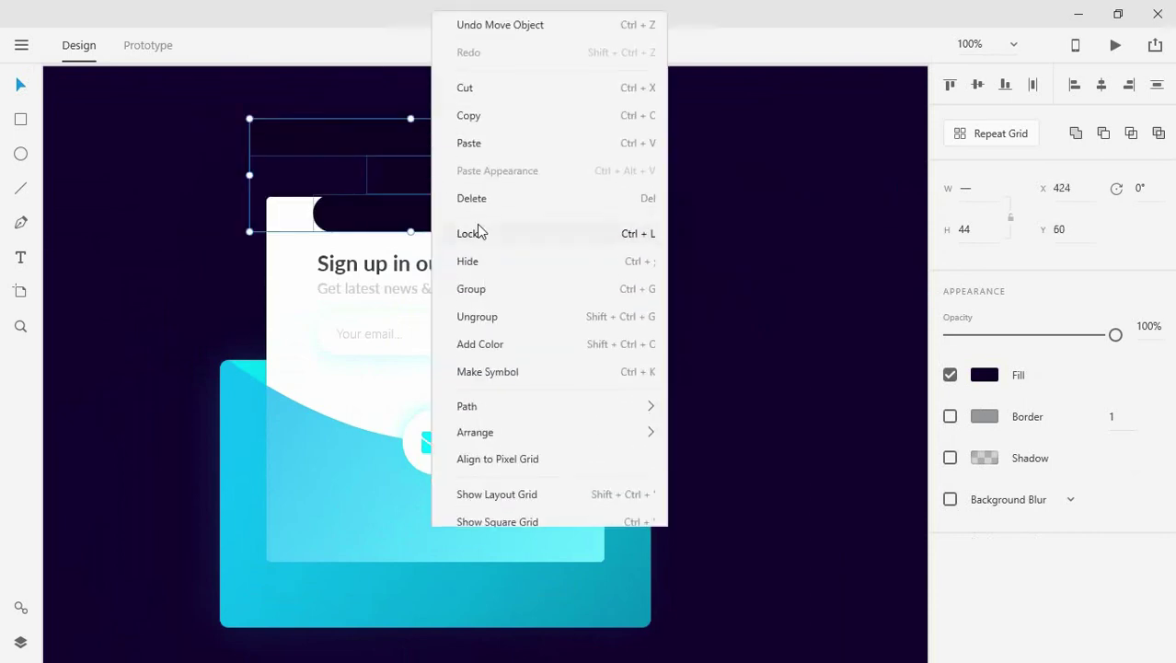
{"action": "left_click", "coordinate": [487, 287]}
{"action": "right_click", "coordinate": [425, 184]}
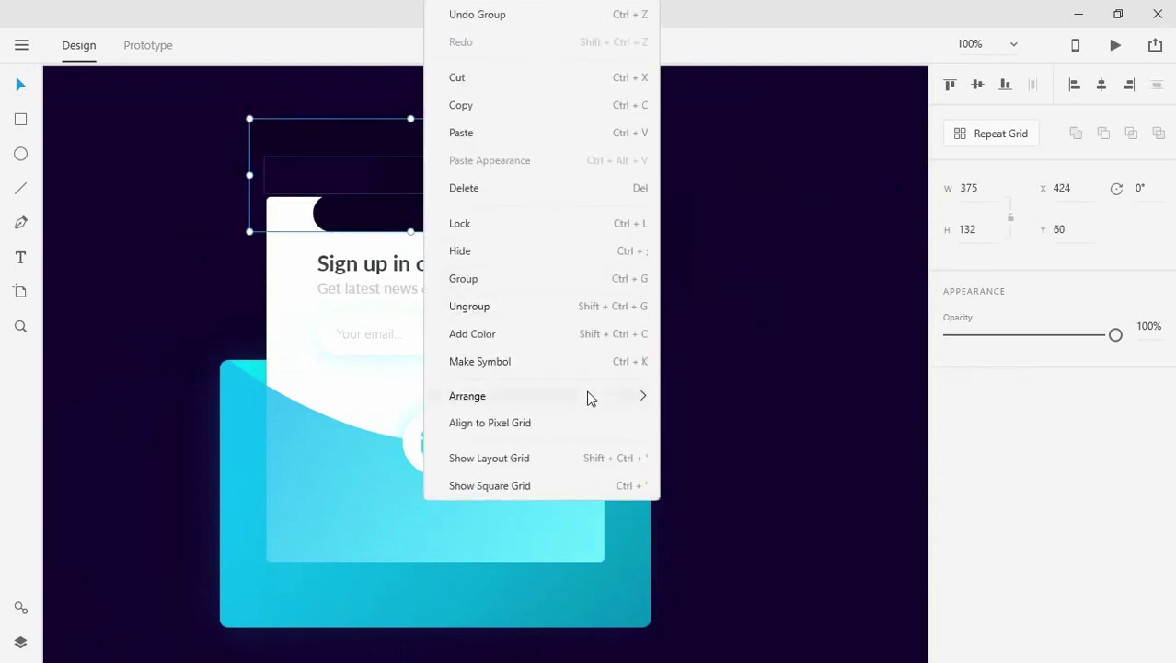
{"action": "left_click", "coordinate": [736, 478]}
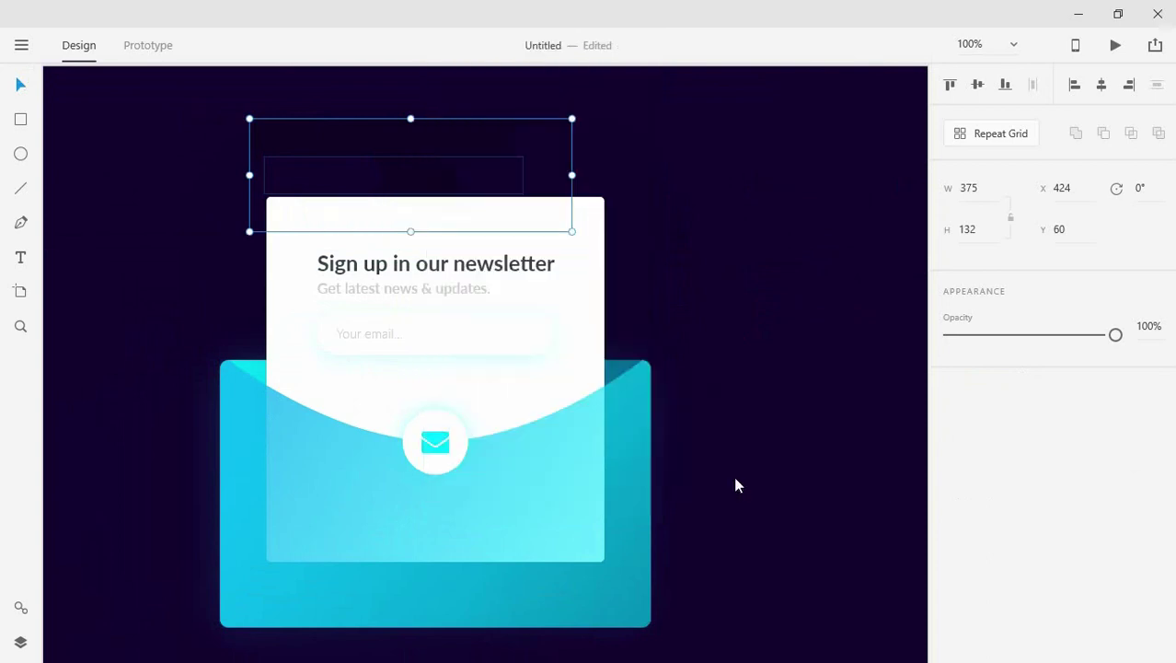
{"action": "left_click", "coordinate": [538, 175]}
{"action": "left_click_drag", "start_coordinate": [428, 163], "coordinate": [437, 164]}
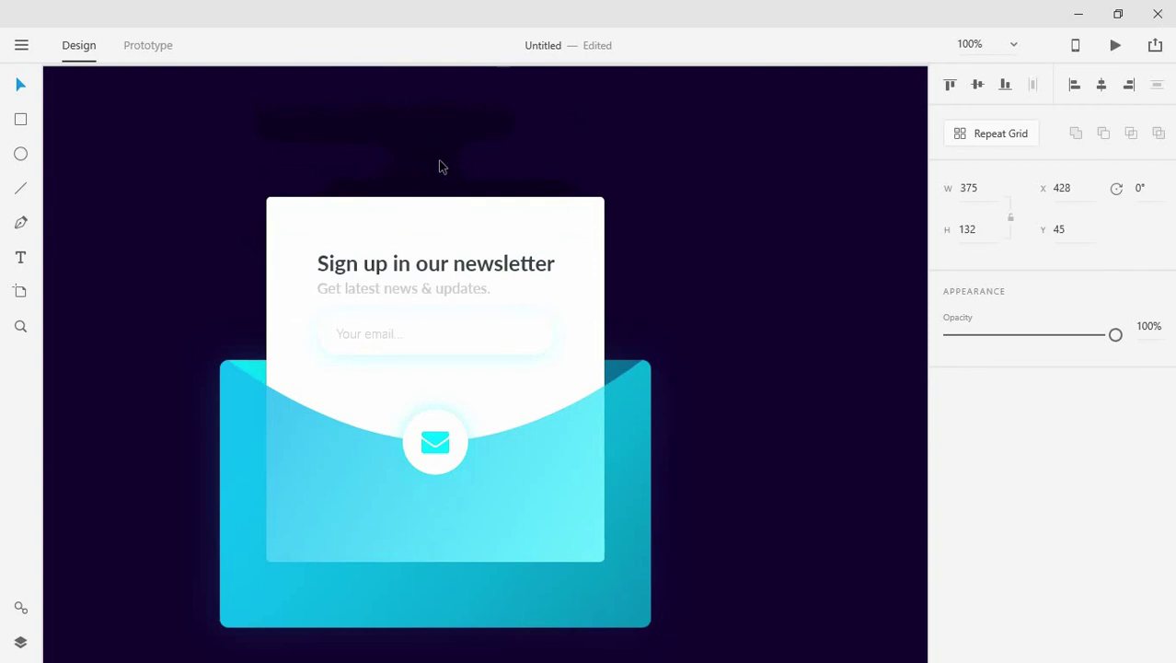
{"action": "mouse_move", "coordinate": [471, 190]}
{"action": "left_mouse_down"}
{"action": "mouse_move", "coordinate": [683, 79]}
{"action": "mouse_move", "coordinate": [676, 118]}
{"action": "mouse_move", "coordinate": [648, 105]}
{"action": "mouse_move", "coordinate": [214, 242]}
{"action": "left_mouse_up"}
{"action": "key", "text": "ctrl+z"}
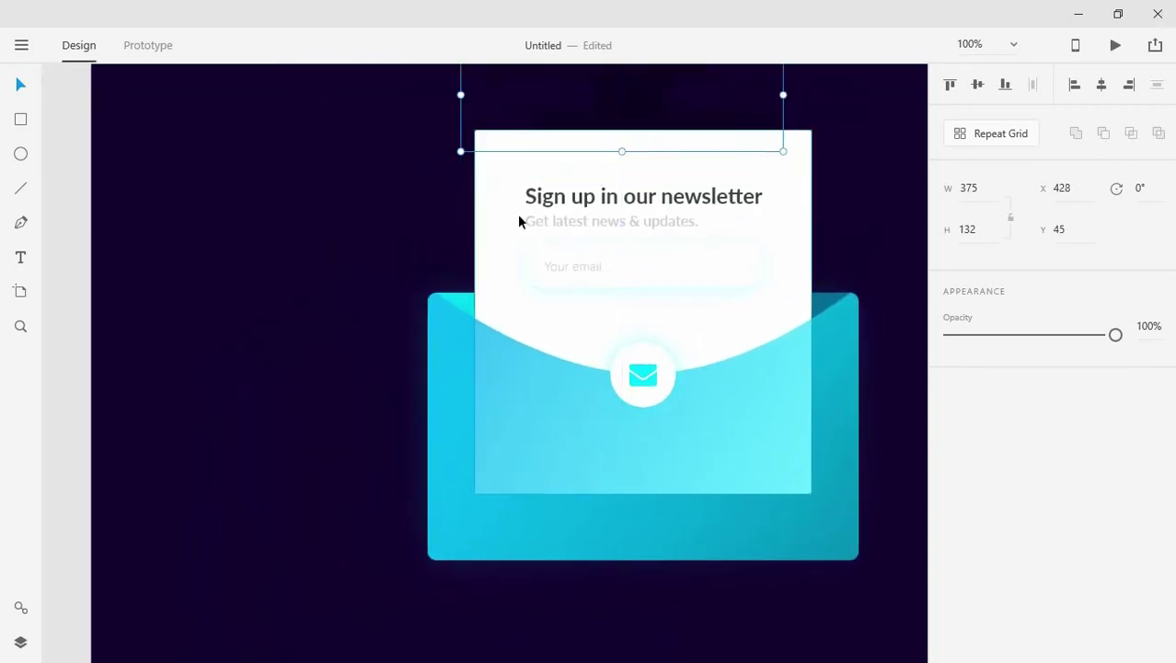
{"action": "scroll", "coordinate": [644, 198], "scroll_direction": "up", "scroll_amount": 2}
Copy and paste the dark pill group and move the copy below the artboard.
{"action": "right_click", "coordinate": [635, 189]}
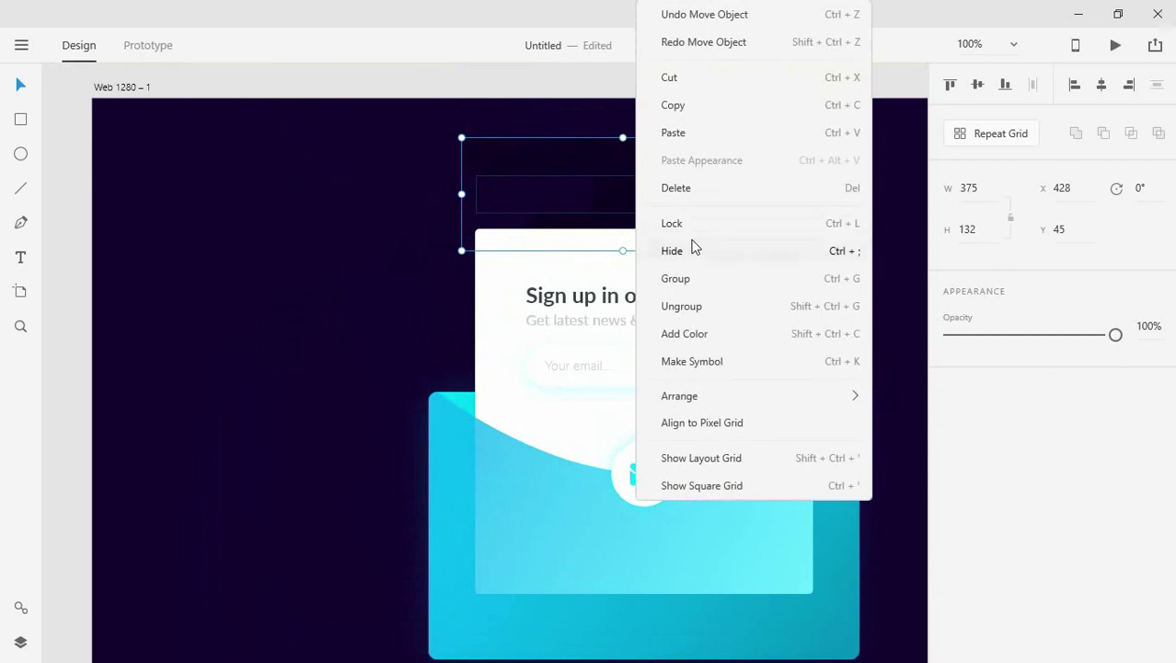
{"action": "left_click", "coordinate": [687, 108]}
{"action": "right_click", "coordinate": [644, 163]}
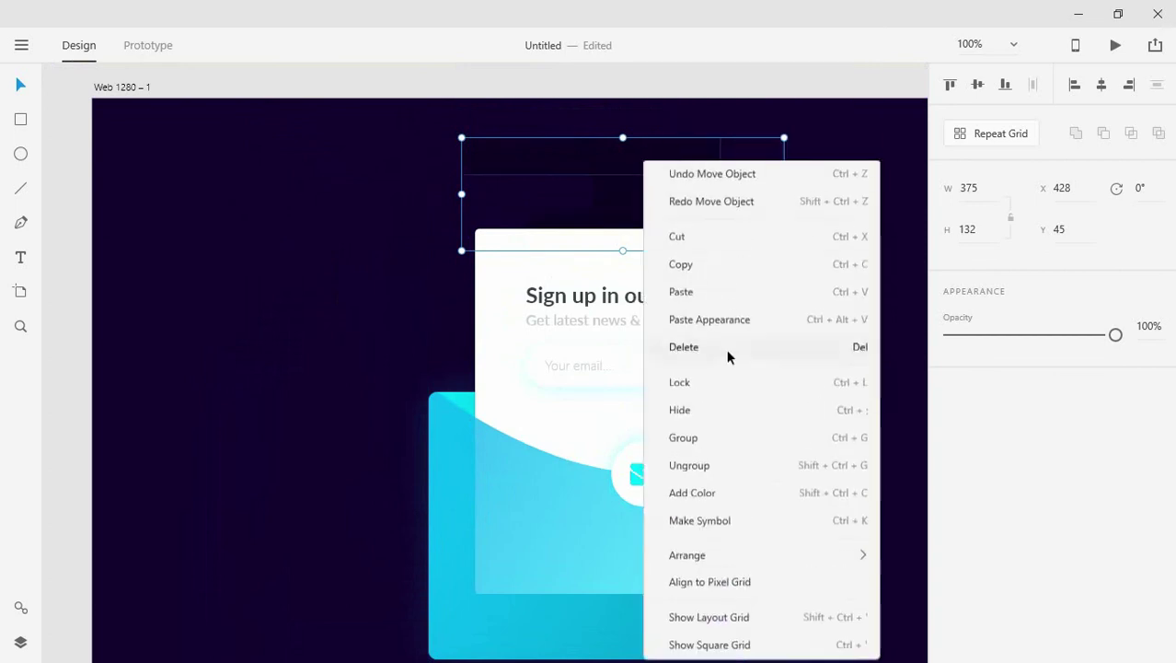
{"action": "left_click", "coordinate": [707, 294]}
{"action": "scroll", "coordinate": [707, 267], "scroll_direction": "down", "scroll_amount": 2}
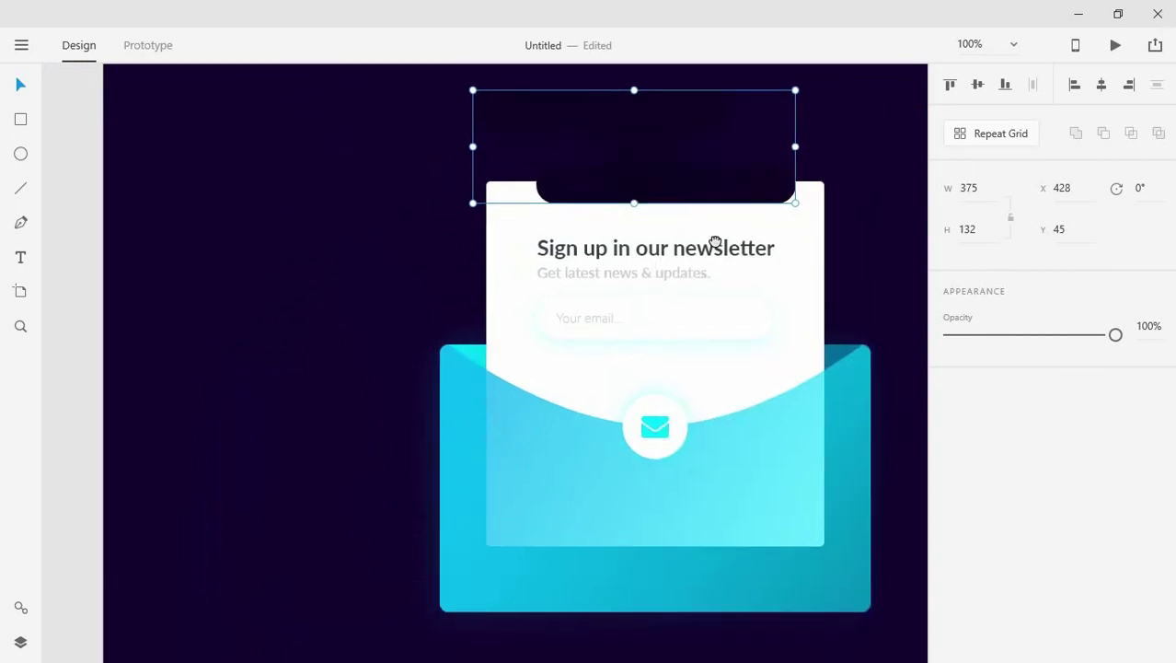
{"action": "mouse_move", "coordinate": [688, 184]}
{"action": "left_mouse_down"}
{"action": "mouse_move", "coordinate": [398, 380]}
{"action": "mouse_move", "coordinate": [283, 556]}
{"action": "left_mouse_up"}
{"action": "mouse_move", "coordinate": [407, 514]}
{"action": "left_mouse_down"}
{"action": "mouse_move", "coordinate": [444, 424]}
{"action": "mouse_move", "coordinate": [448, 341]}
{"action": "left_mouse_up"}
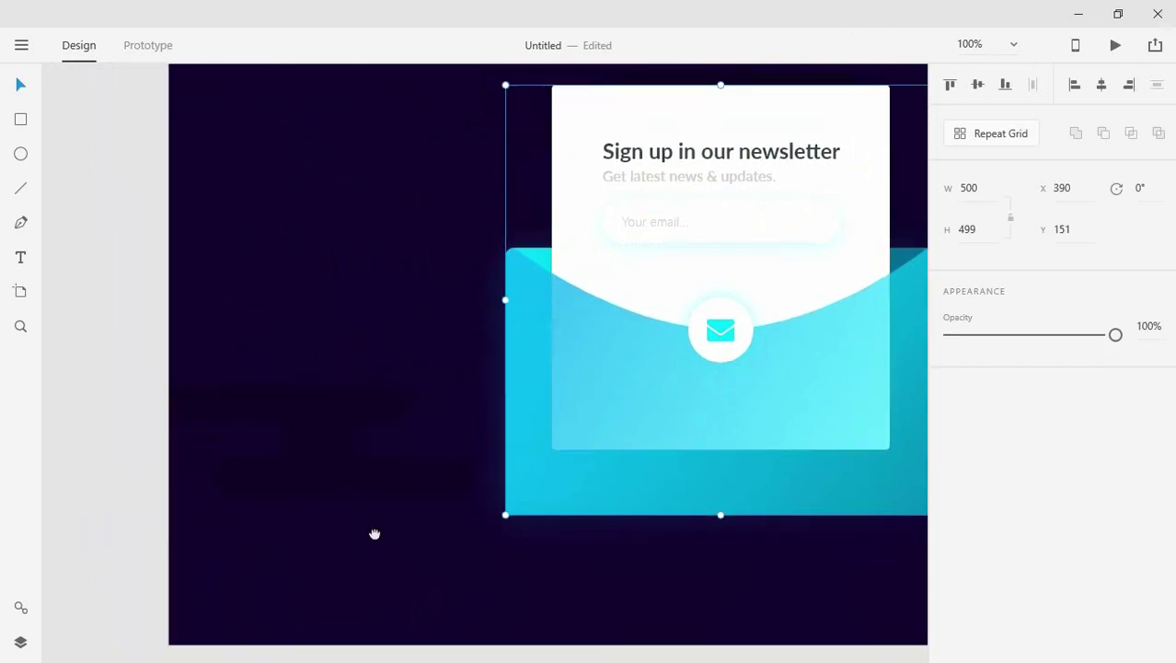
{"action": "mouse_move", "coordinate": [375, 534]}
{"action": "left_mouse_down"}
{"action": "mouse_move", "coordinate": [414, 325]}
{"action": "mouse_move", "coordinate": [401, 563]}
{"action": "left_mouse_up"}
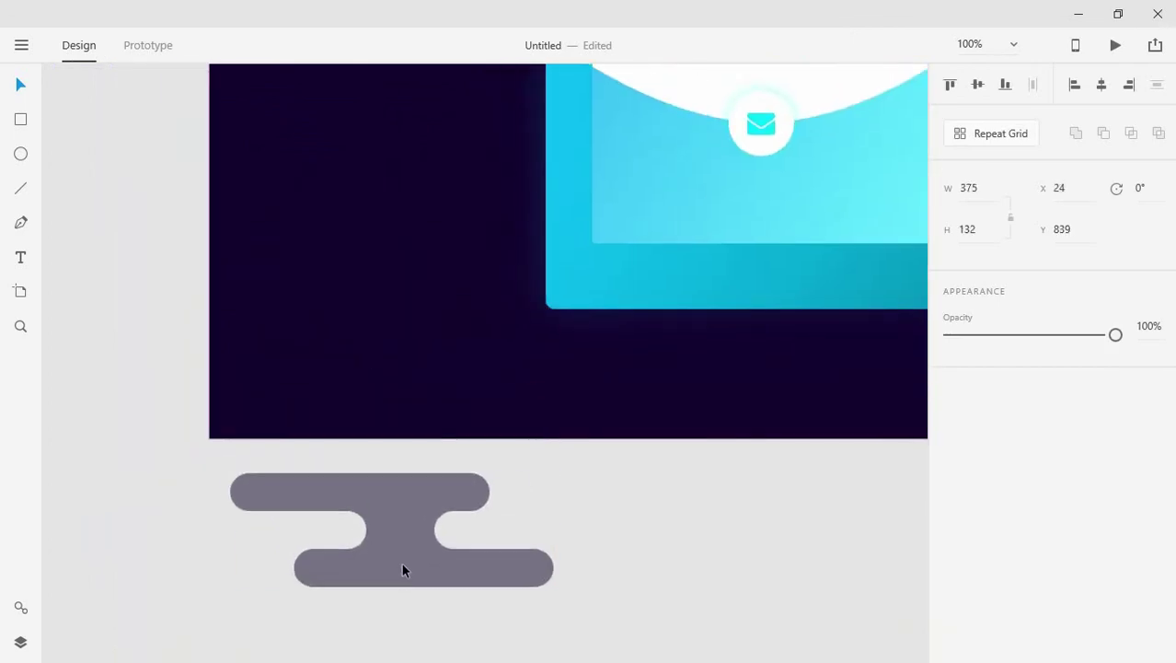
{"action": "left_click", "coordinate": [589, 525]}
{"action": "scroll", "coordinate": [622, 520], "scroll_direction": "down", "scroll_amount": 2}
Ungroup the copied pill cluster and Alt-drag a duplicate of its bottom pill to the right.
{"action": "left_click", "coordinate": [488, 498]}
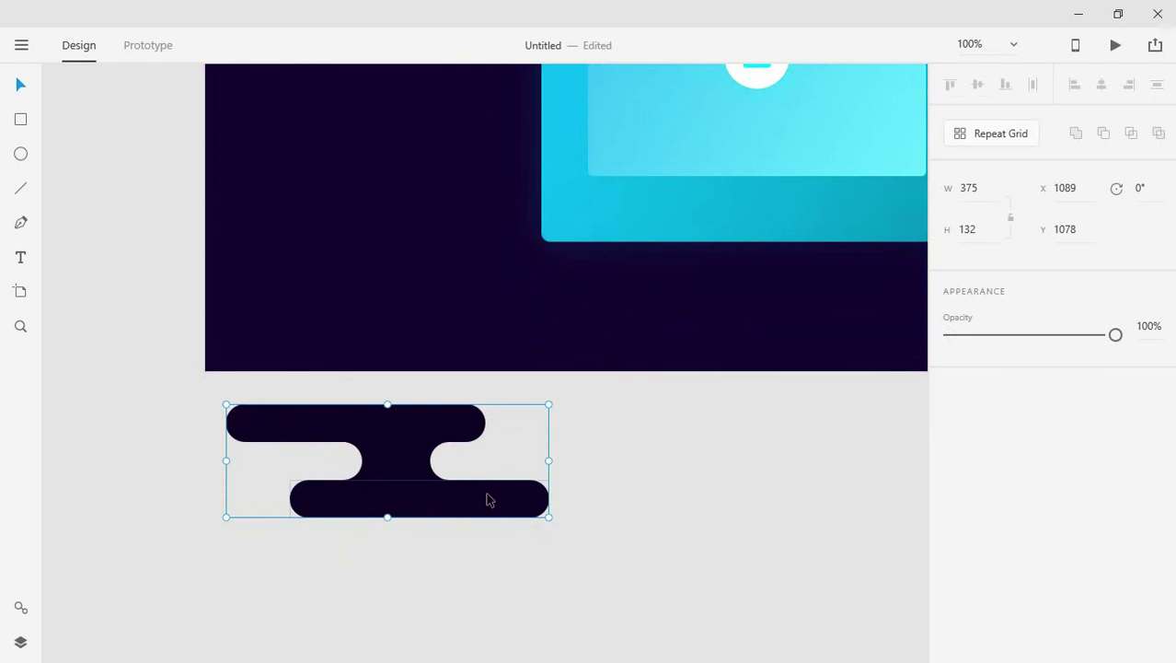
{"action": "right_click", "coordinate": [487, 498]}
{"action": "left_click", "coordinate": [543, 371]}
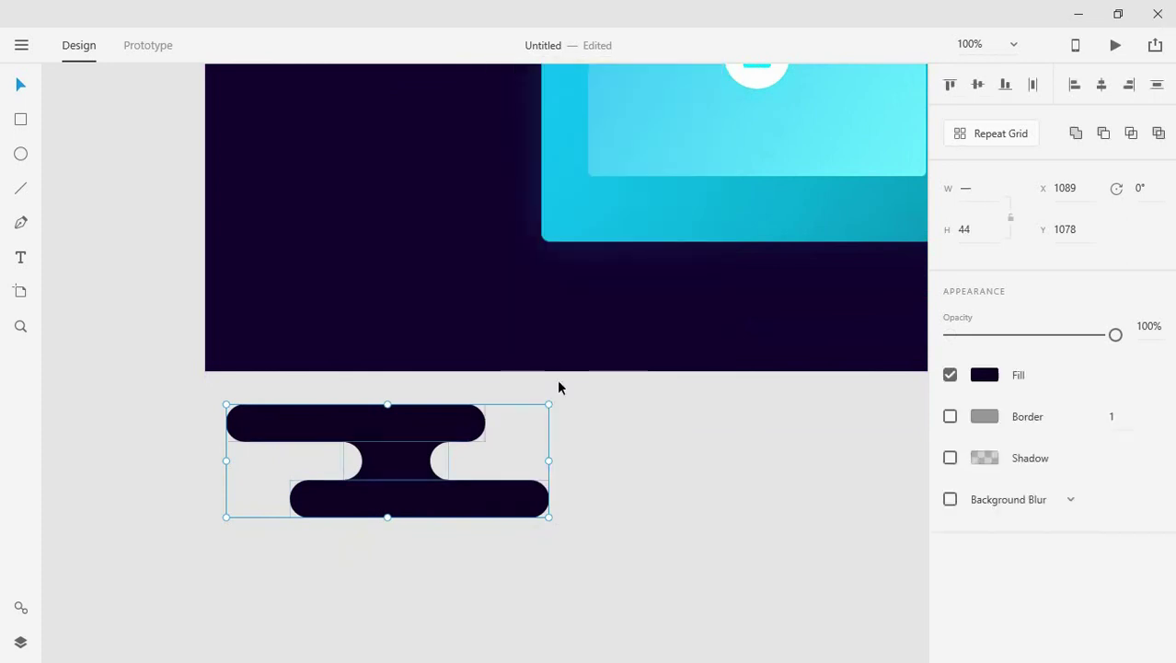
{"action": "left_click_drag", "start_coordinate": [506, 501], "coordinate": [840, 494]}
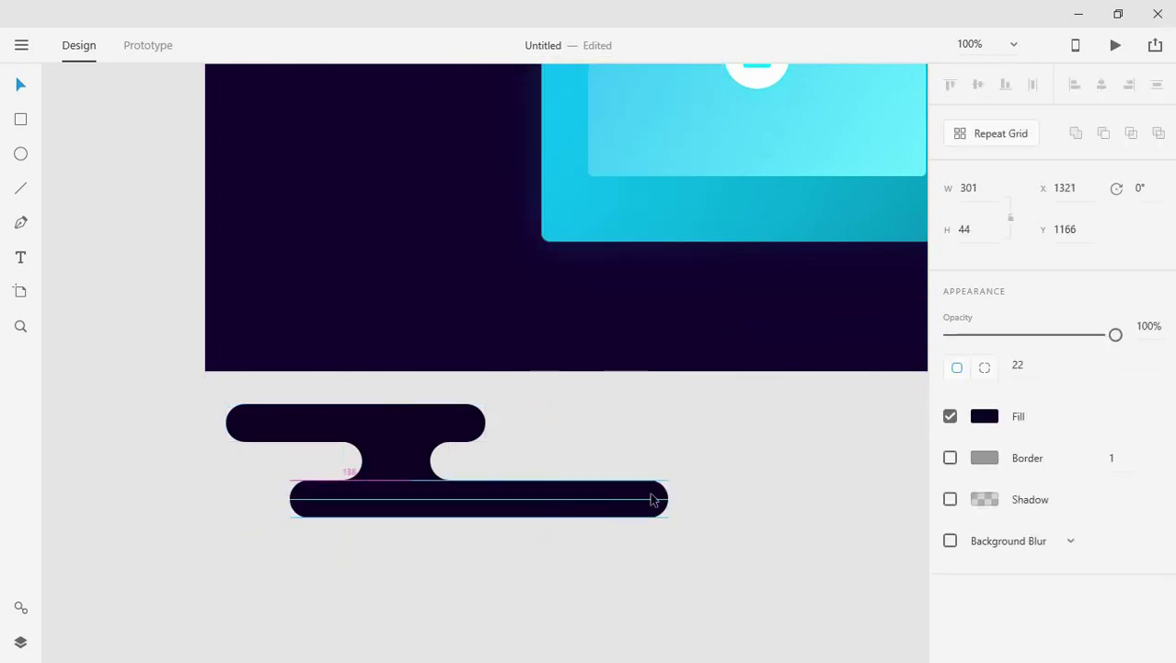
Marquee-select the left cluster's pieces and group them.
{"action": "left_click", "coordinate": [414, 512]}
{"action": "left_click_drag", "start_coordinate": [475, 576], "coordinate": [359, 424]}
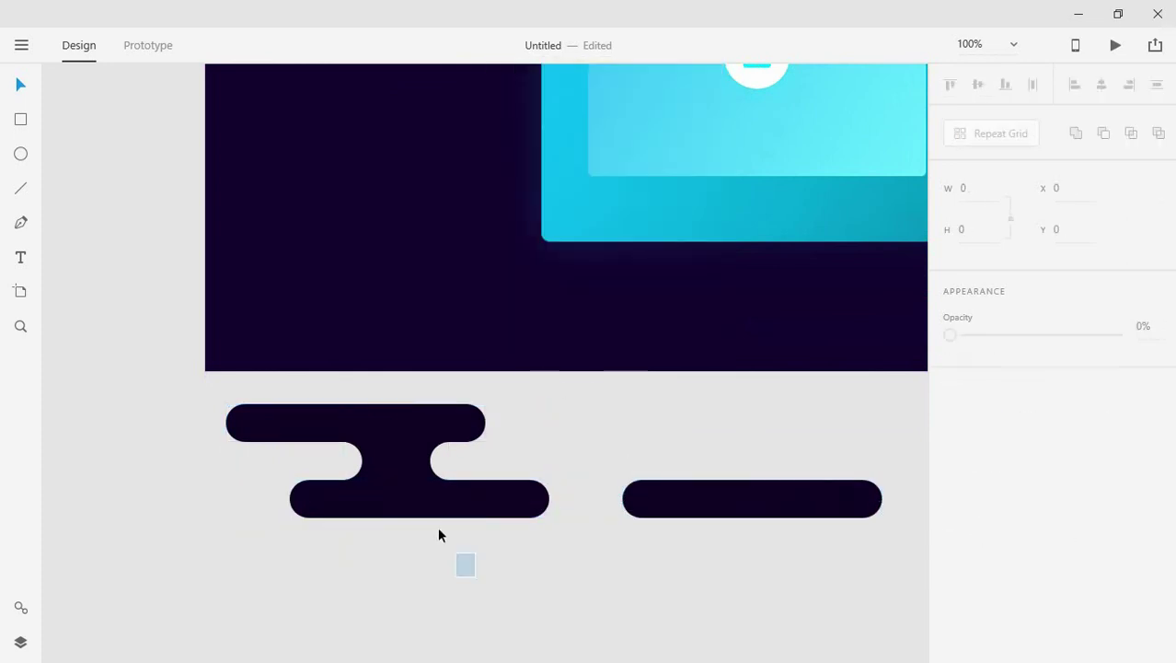
{"action": "right_click", "coordinate": [391, 432]}
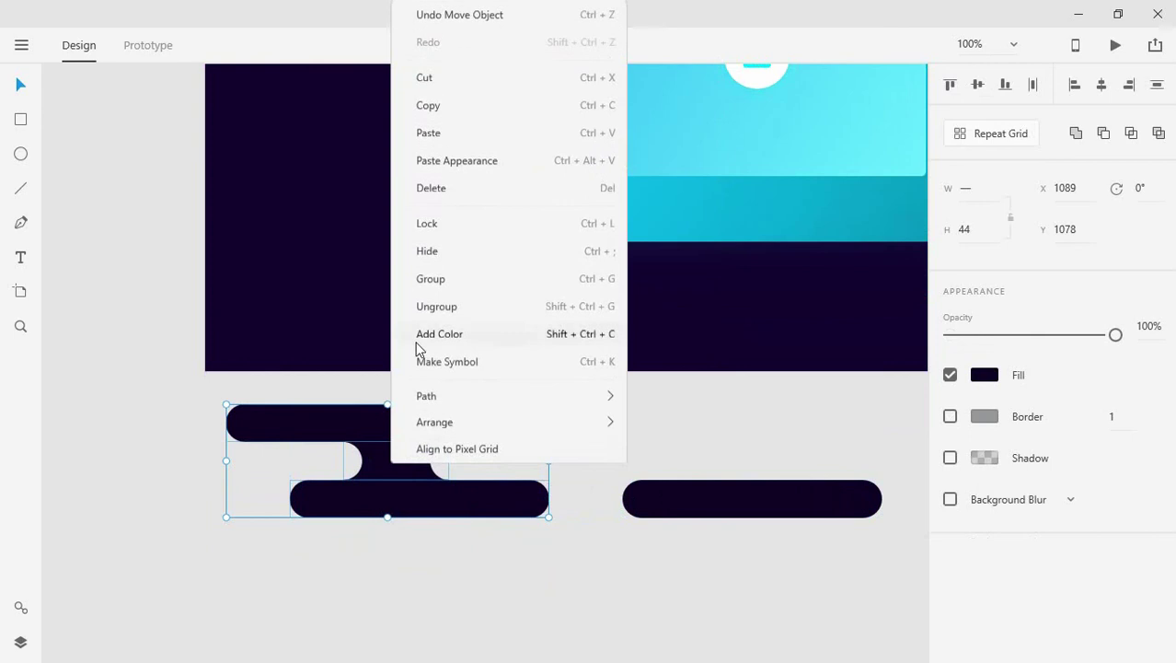
{"action": "left_click", "coordinate": [454, 276]}
Shorten the duplicated pill to width 99 and place it left of the cluster's bottom pill.
{"action": "left_click", "coordinate": [641, 441]}
{"action": "left_click", "coordinate": [681, 493]}
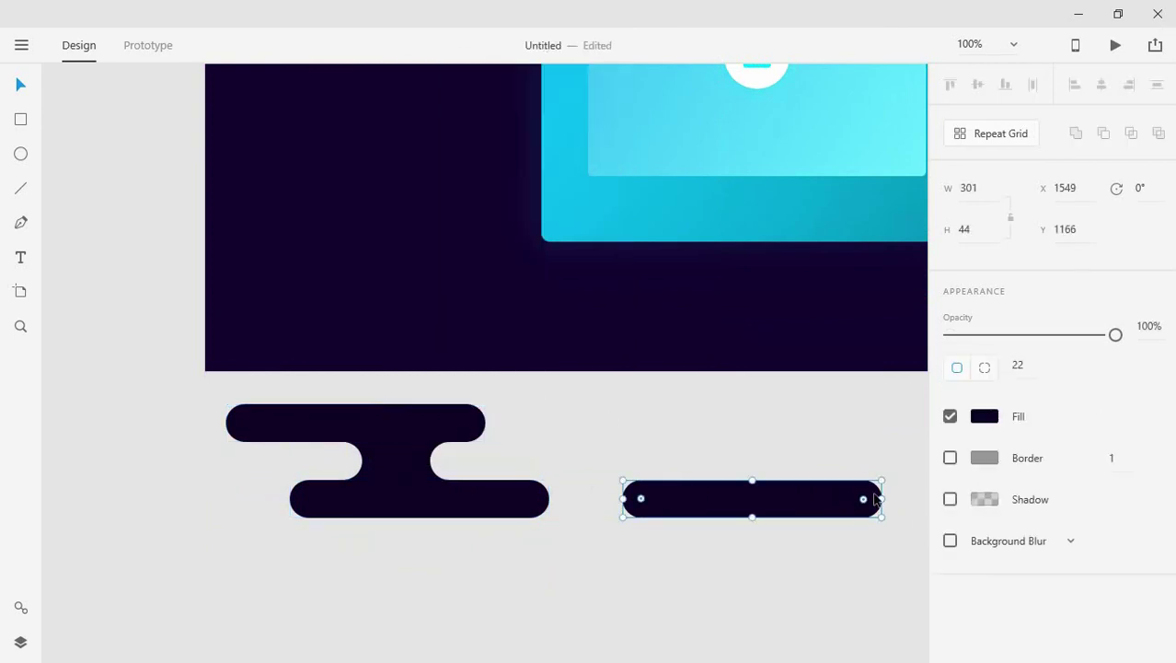
{"action": "left_click_drag", "start_coordinate": [881, 498], "coordinate": [708, 497]}
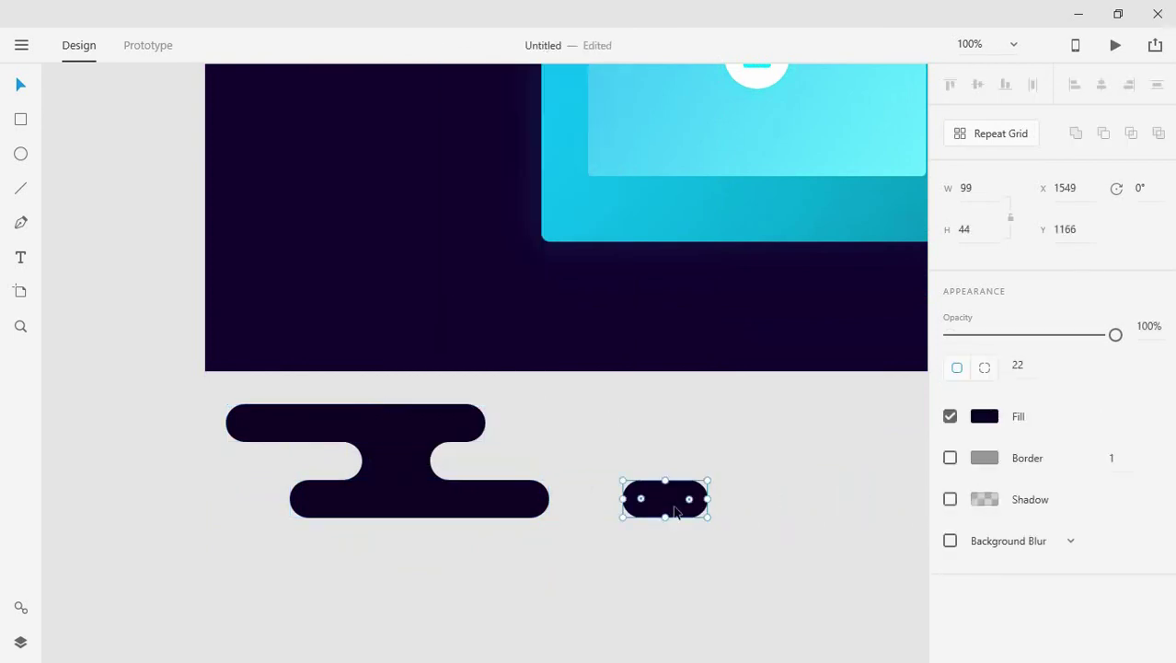
{"action": "left_click", "coordinate": [593, 529]}
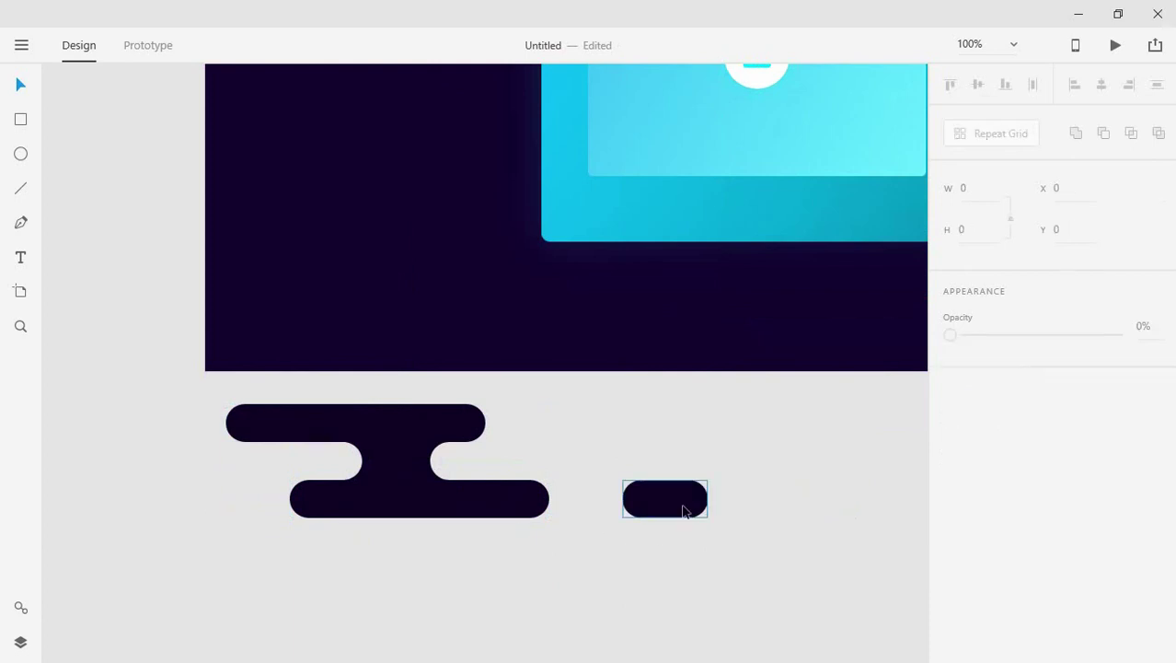
{"action": "mouse_move", "coordinate": [682, 506]}
{"action": "left_mouse_down"}
{"action": "mouse_move", "coordinate": [608, 503]}
{"action": "mouse_move", "coordinate": [628, 515]}
{"action": "mouse_move", "coordinate": [201, 470]}
{"action": "mouse_move", "coordinate": [204, 498]}
{"action": "mouse_move", "coordinate": [188, 498]}
{"action": "mouse_move", "coordinate": [208, 434]}
{"action": "left_mouse_up"}
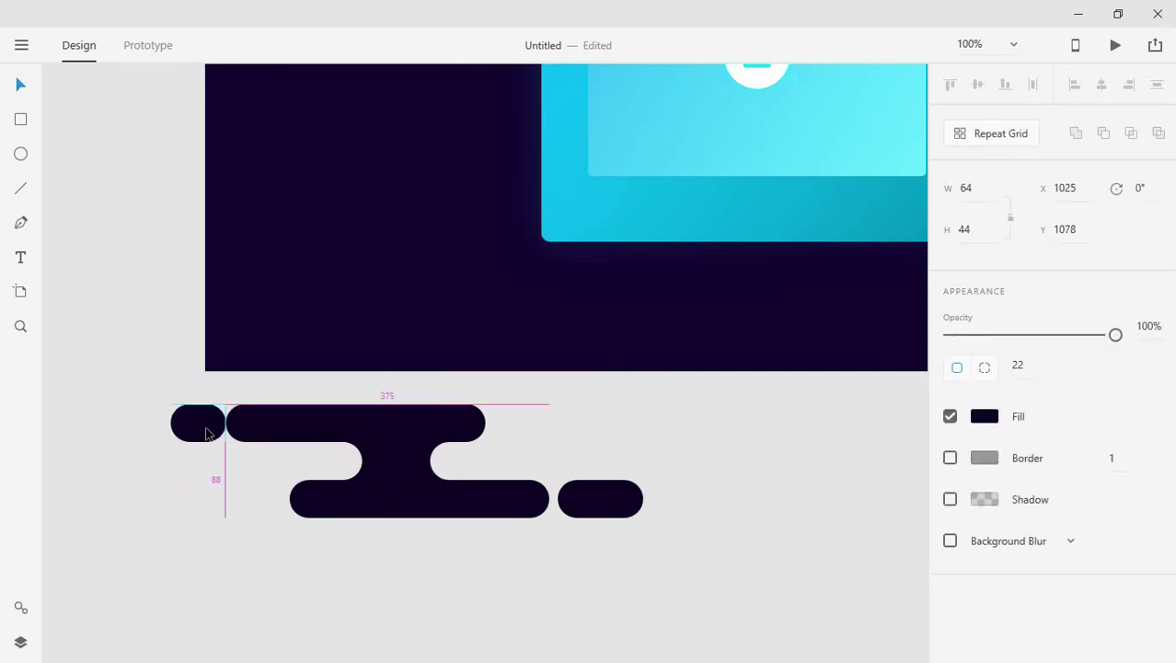
{"action": "key", "text": "shift+Left"}
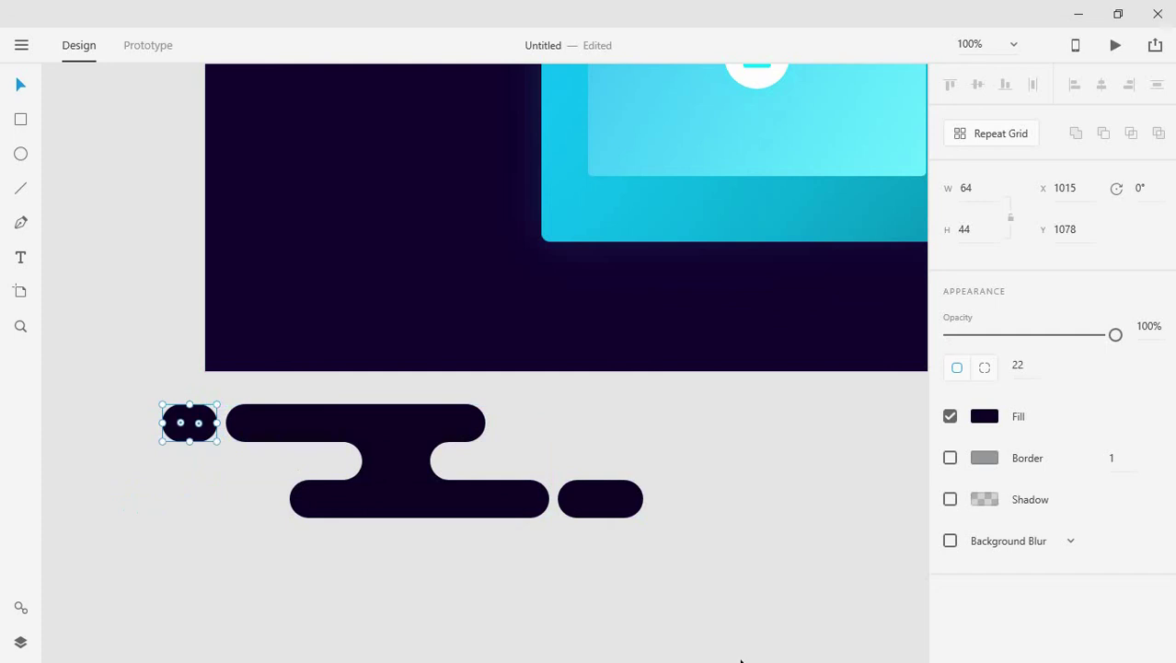
Group all the pills into one decoration and move it up onto the artboard.
{"action": "left_click_drag", "start_coordinate": [756, 620], "coordinate": [136, 415]}
{"action": "right_click", "coordinate": [294, 425]}
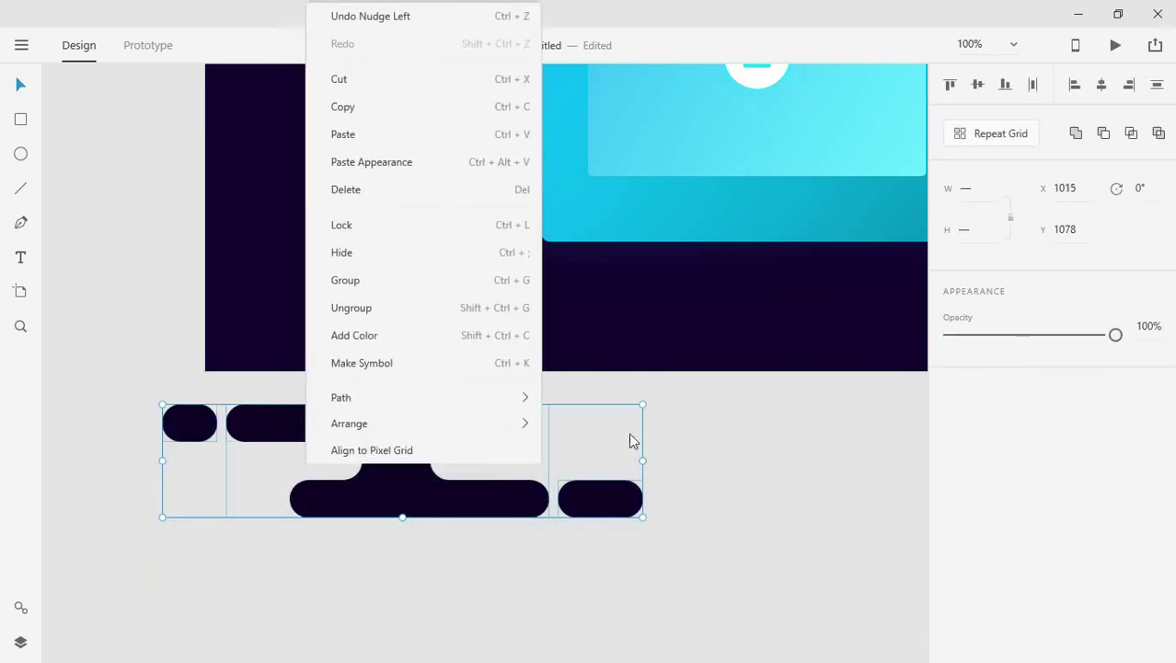
{"action": "left_click", "coordinate": [345, 278]}
{"action": "left_click_drag", "start_coordinate": [741, 374], "coordinate": [703, 435]}
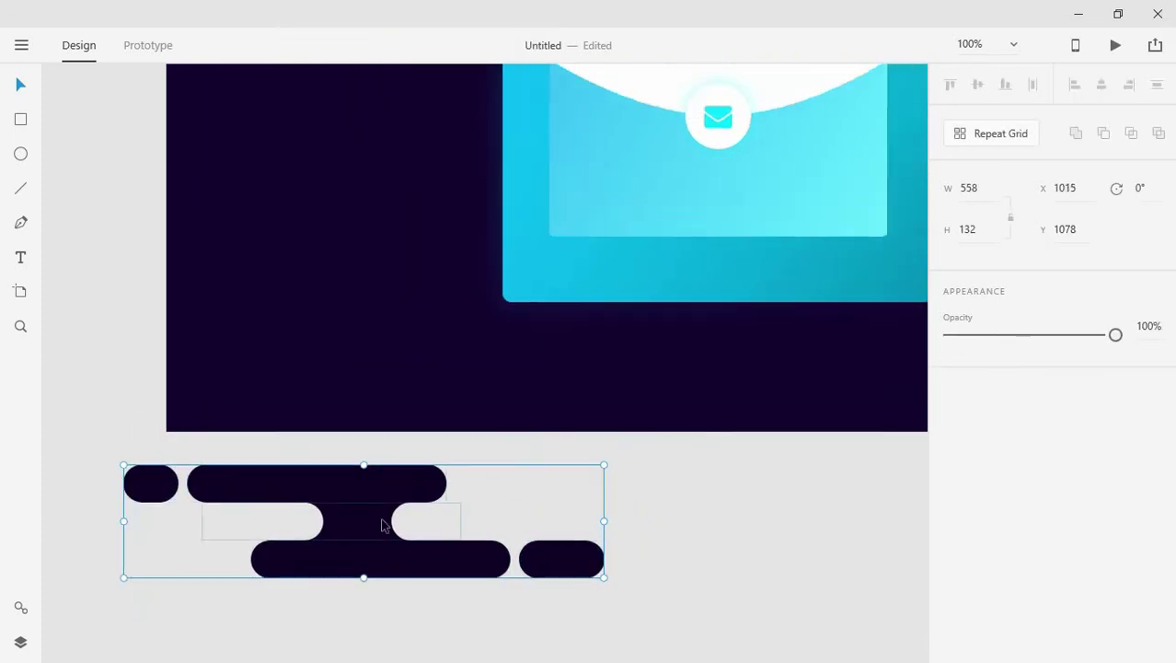
{"action": "left_click_drag", "start_coordinate": [383, 524], "coordinate": [617, 315]}
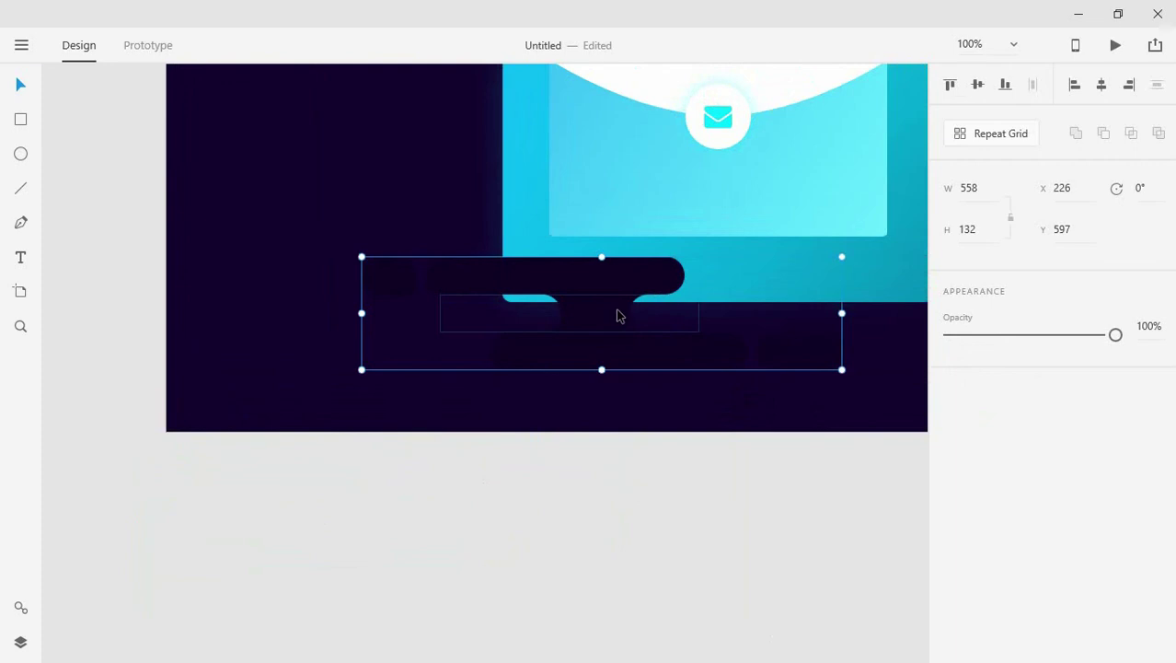
Send the pill group to the back and move it lower-left behind the envelope.
{"action": "right_click", "coordinate": [617, 315]}
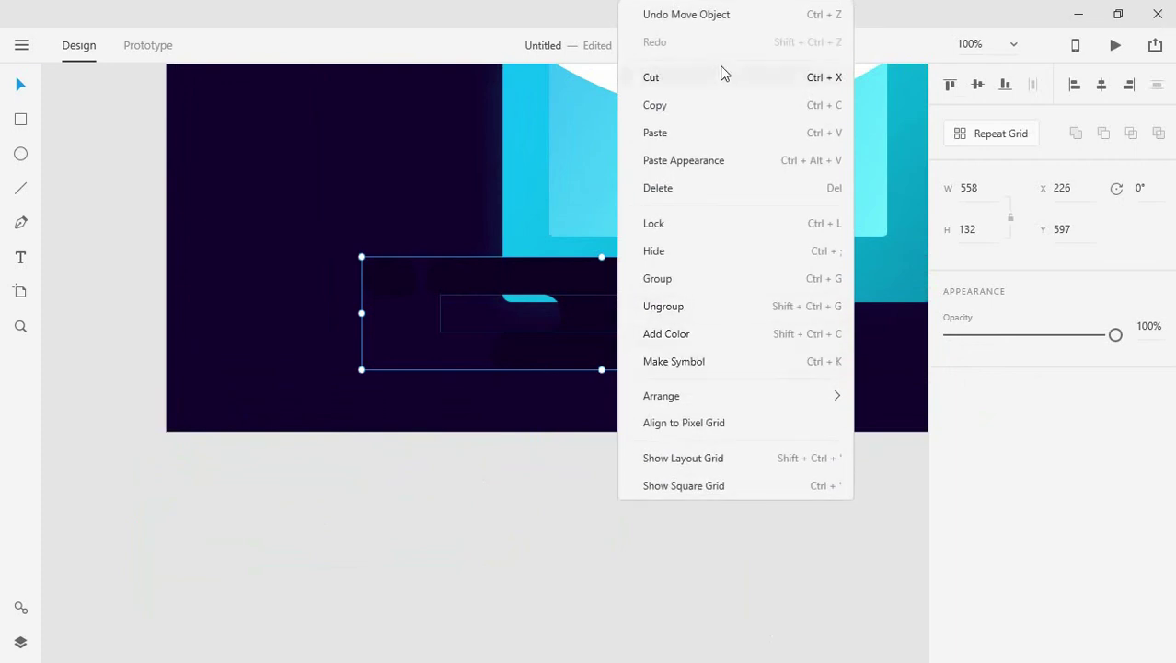
{"action": "mouse_move", "coordinate": [699, 396]}
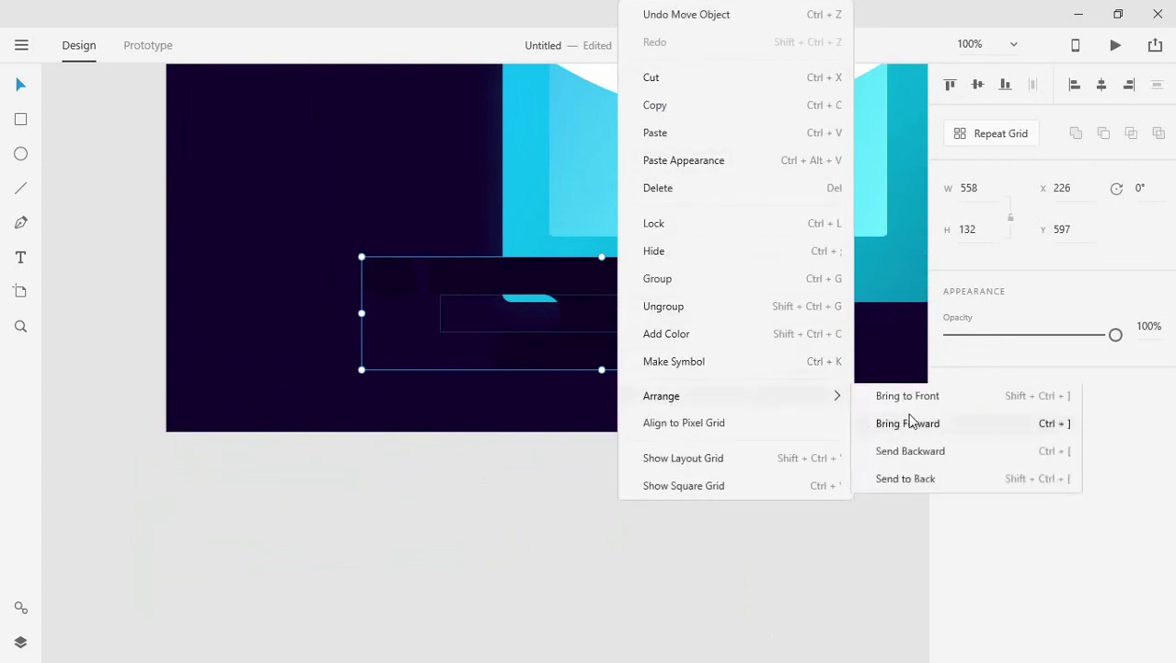
{"action": "left_click", "coordinate": [920, 480]}
{"action": "scroll", "coordinate": [686, 444], "scroll_direction": "up", "scroll_amount": 3}
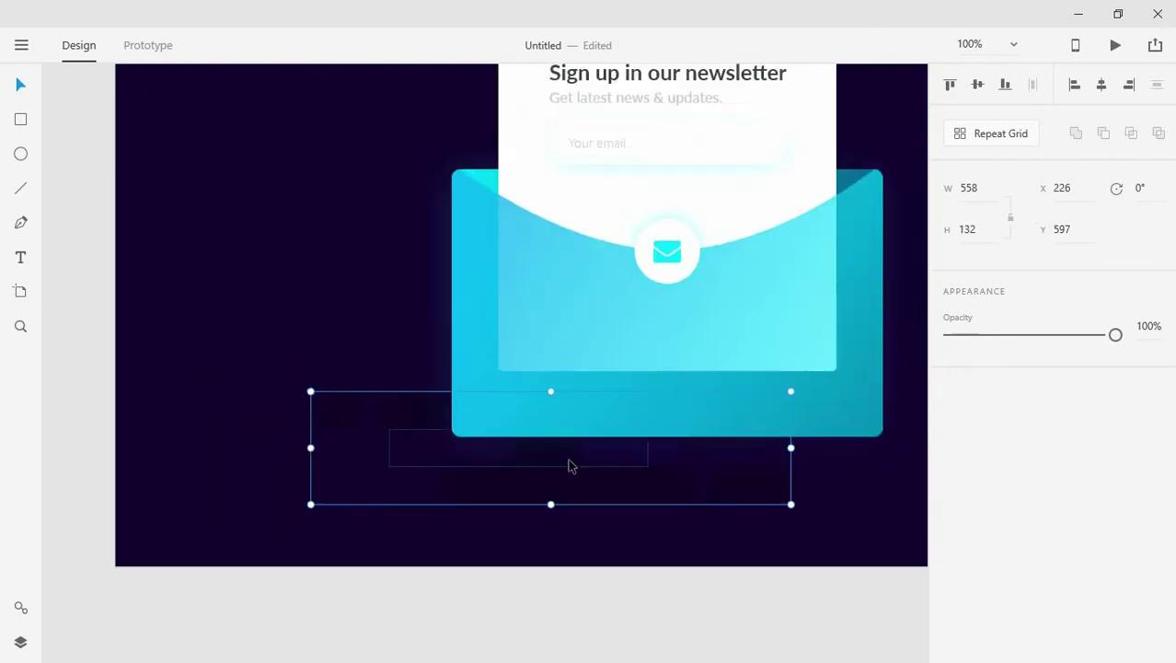
{"action": "left_click_drag", "start_coordinate": [572, 490], "coordinate": [504, 483]}
Alt-drag a copy of the top dark pill cluster to the right.
{"action": "scroll", "coordinate": [505, 483], "scroll_direction": "up", "scroll_amount": 5}
{"action": "scroll", "coordinate": [504, 483], "scroll_direction": "right", "scroll_amount": 3}
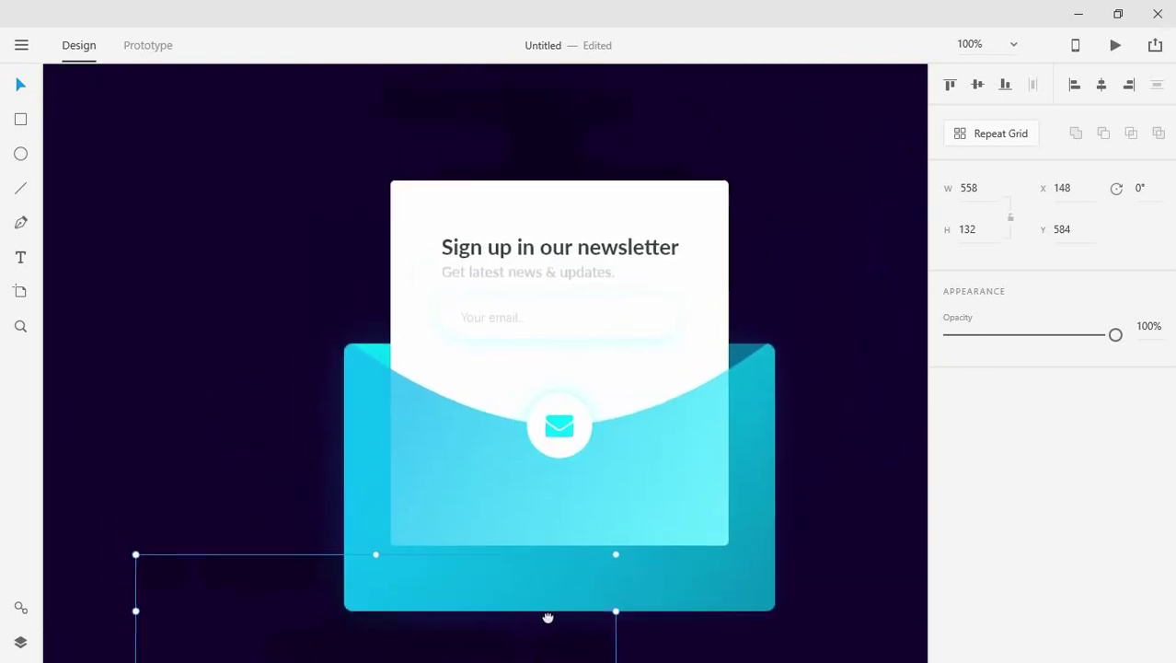
{"action": "left_click_drag", "start_coordinate": [547, 616], "coordinate": [532, 553]}
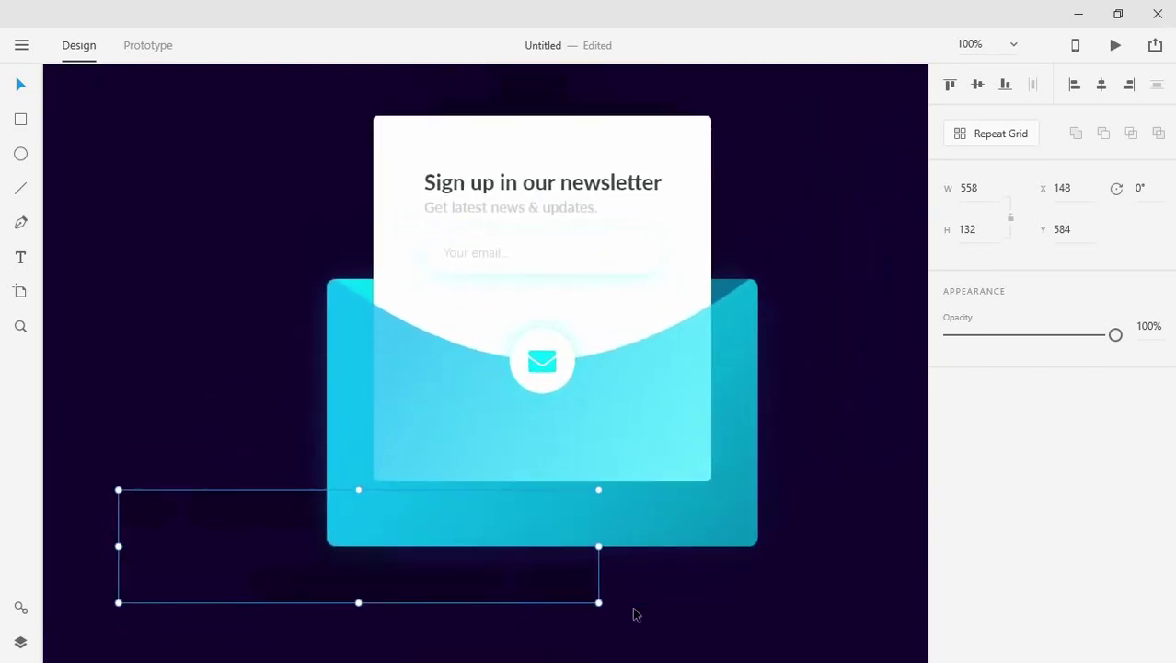
{"action": "scroll", "coordinate": [634, 614], "scroll_direction": "right", "scroll_amount": 1}
{"action": "scroll", "coordinate": [381, 604], "scroll_direction": "right", "scroll_amount": 2}
{"action": "scroll", "coordinate": [685, 336], "scroll_direction": "up", "scroll_amount": 4}
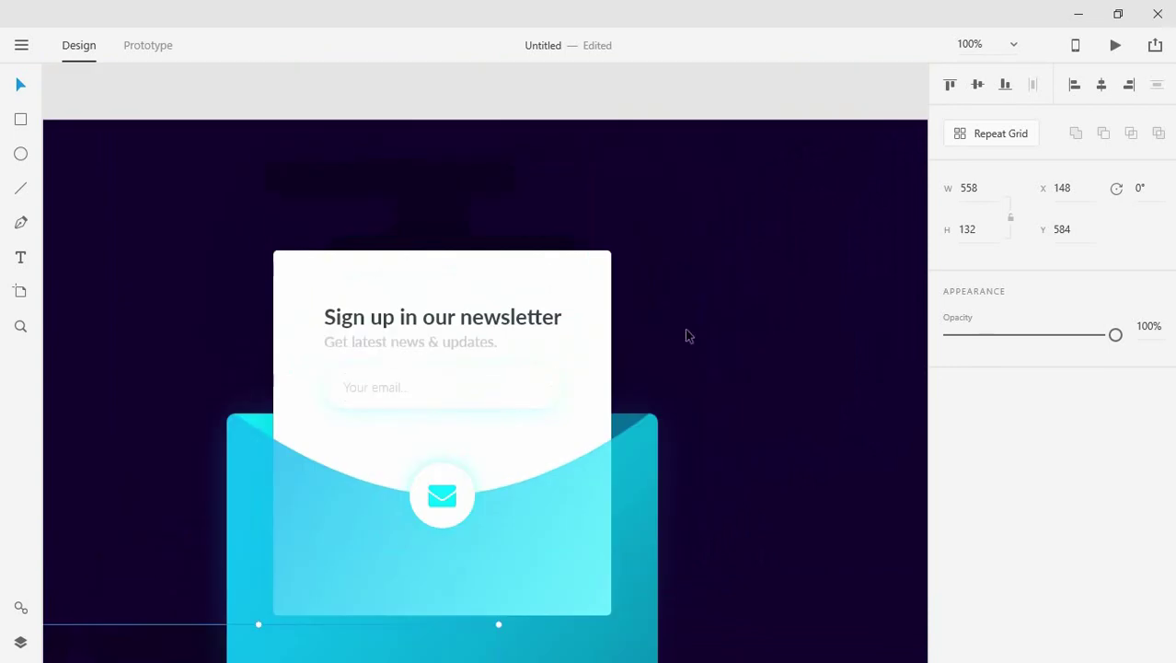
{"action": "left_click", "coordinate": [452, 184]}
{"action": "mouse_move", "coordinate": [452, 184]}
{"action": "left_mouse_down"}
{"action": "mouse_move", "coordinate": [755, 327]}
{"action": "mouse_move", "coordinate": [743, 184]}
{"action": "left_mouse_up"}
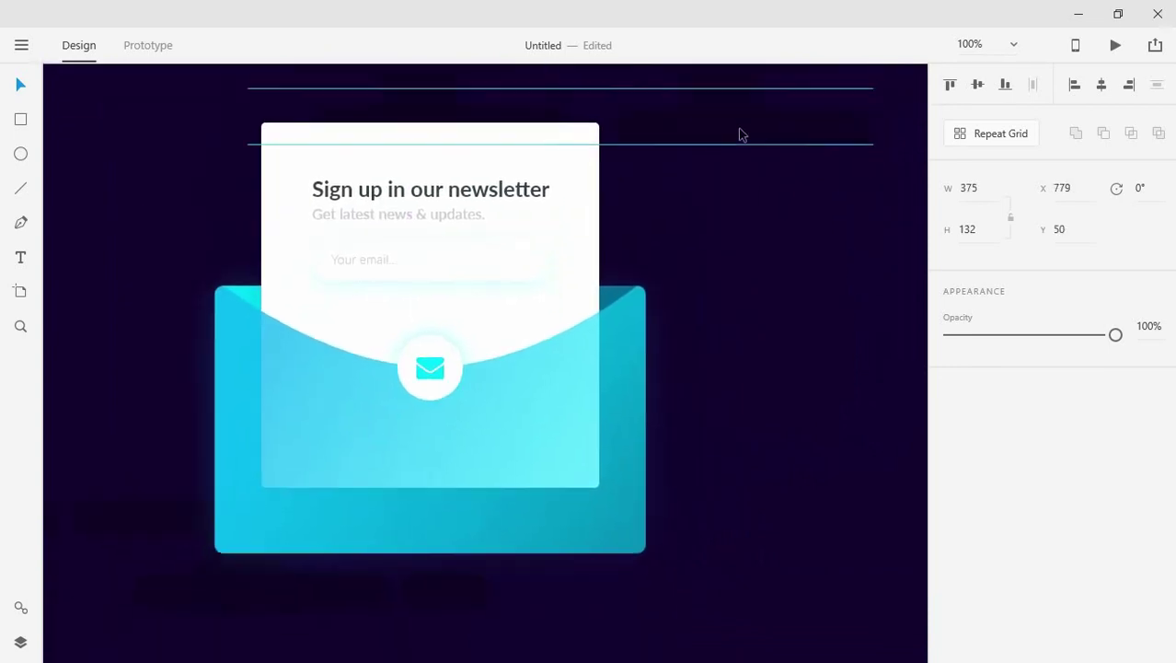
Shrink the copied cluster to 241 × 84.83 and place it beside the envelope's right side.
{"action": "left_click", "coordinate": [733, 415]}
{"action": "left_click_drag", "start_coordinate": [866, 438], "coordinate": [809, 418]}
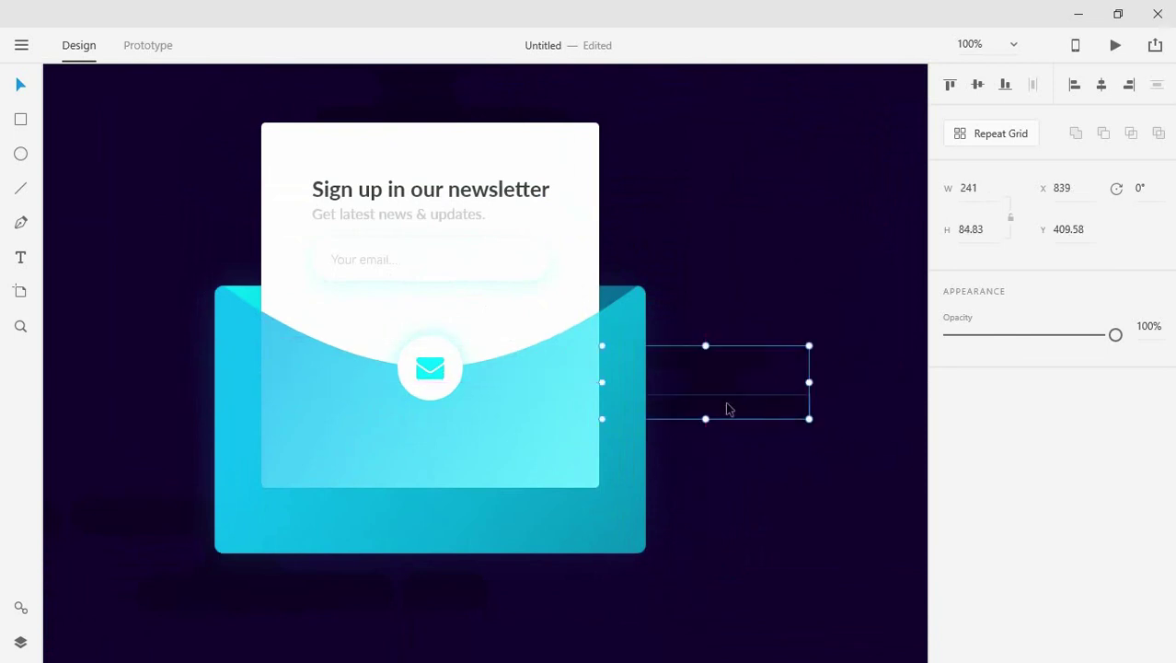
{"action": "left_click_drag", "start_coordinate": [727, 409], "coordinate": [660, 323]}
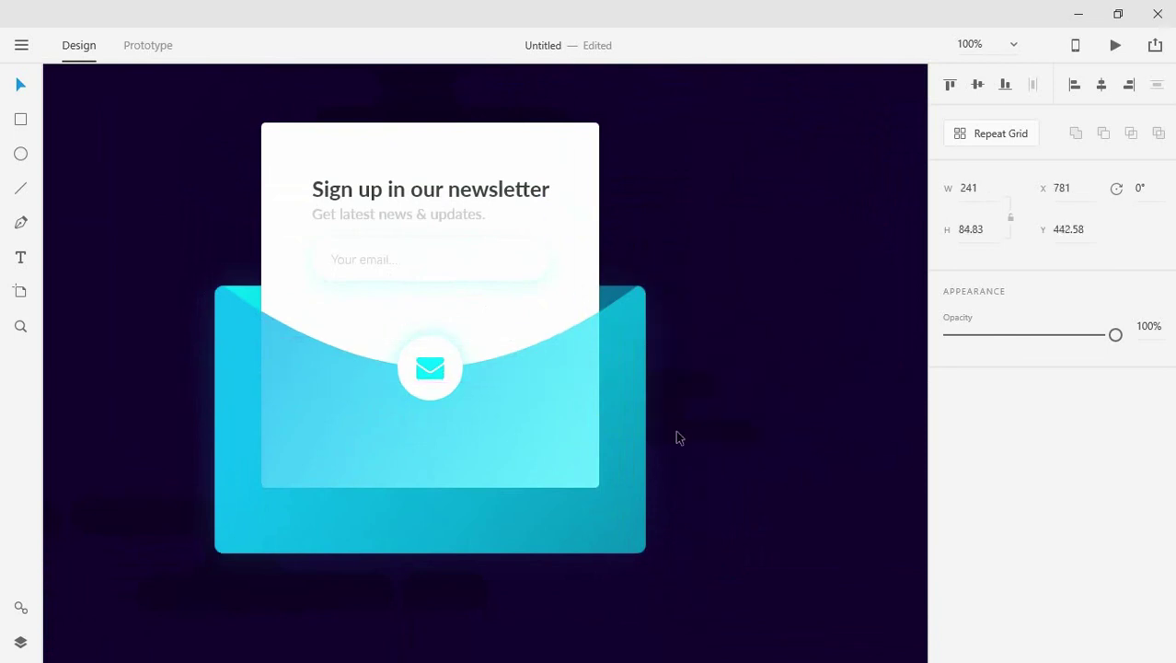
{"action": "mouse_move", "coordinate": [676, 430]}
{"action": "left_mouse_down"}
{"action": "mouse_move", "coordinate": [721, 428]}
{"action": "mouse_move", "coordinate": [704, 401]}
{"action": "left_mouse_up"}
{"action": "left_click", "coordinate": [787, 431]}
{"action": "key", "text": "ctrl+0"}
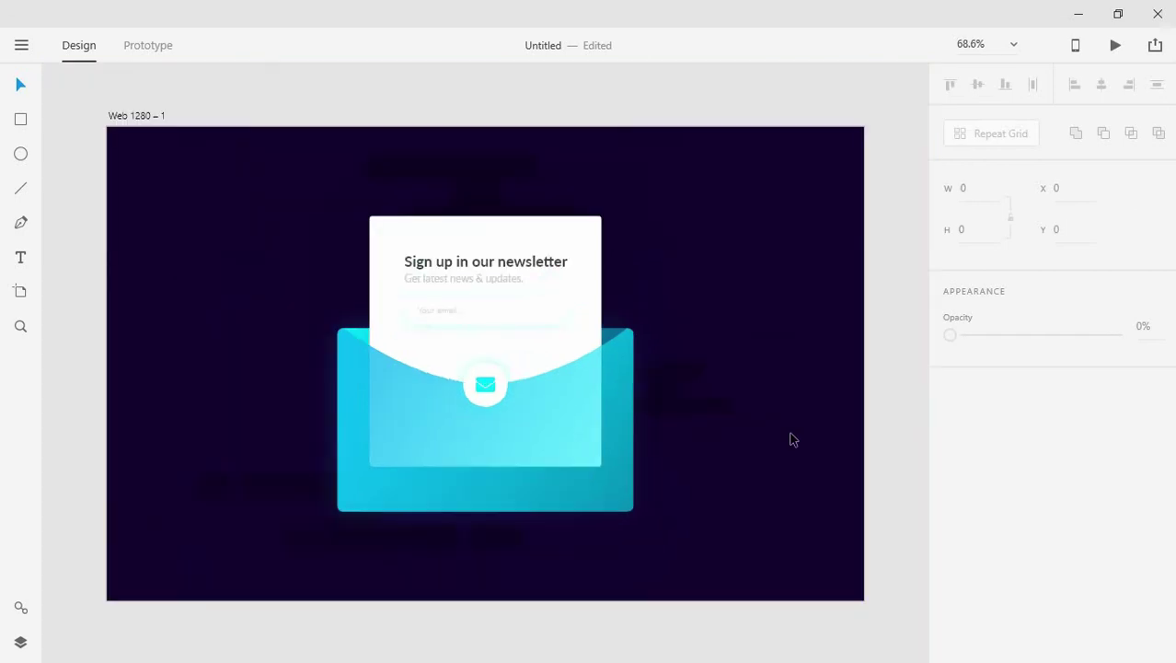
Shrink the pill group below the envelope and shift the right-side cluster down behind it.
{"action": "left_click", "coordinate": [387, 541]}
{"action": "left_click_drag", "start_coordinate": [524, 550], "coordinate": [493, 541]}
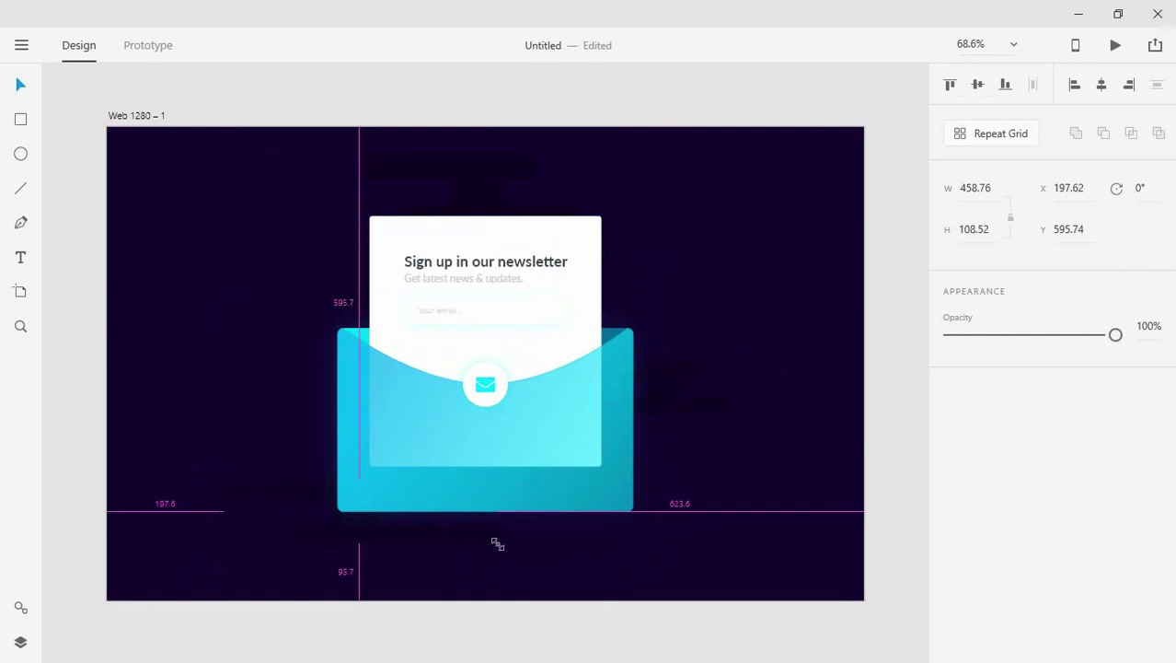
{"action": "left_click", "coordinate": [678, 434]}
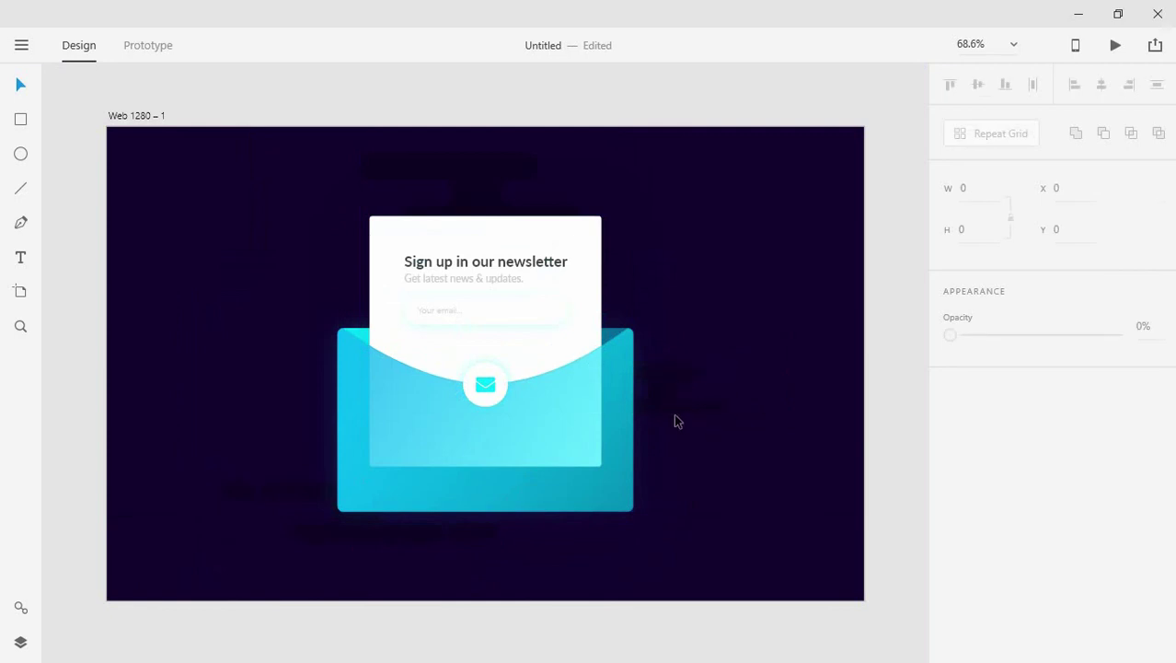
{"action": "mouse_move", "coordinate": [672, 403]}
{"action": "left_mouse_down"}
{"action": "mouse_move", "coordinate": [405, 364]}
{"action": "mouse_move", "coordinate": [683, 499]}
{"action": "mouse_move", "coordinate": [651, 491]}
{"action": "left_mouse_up"}
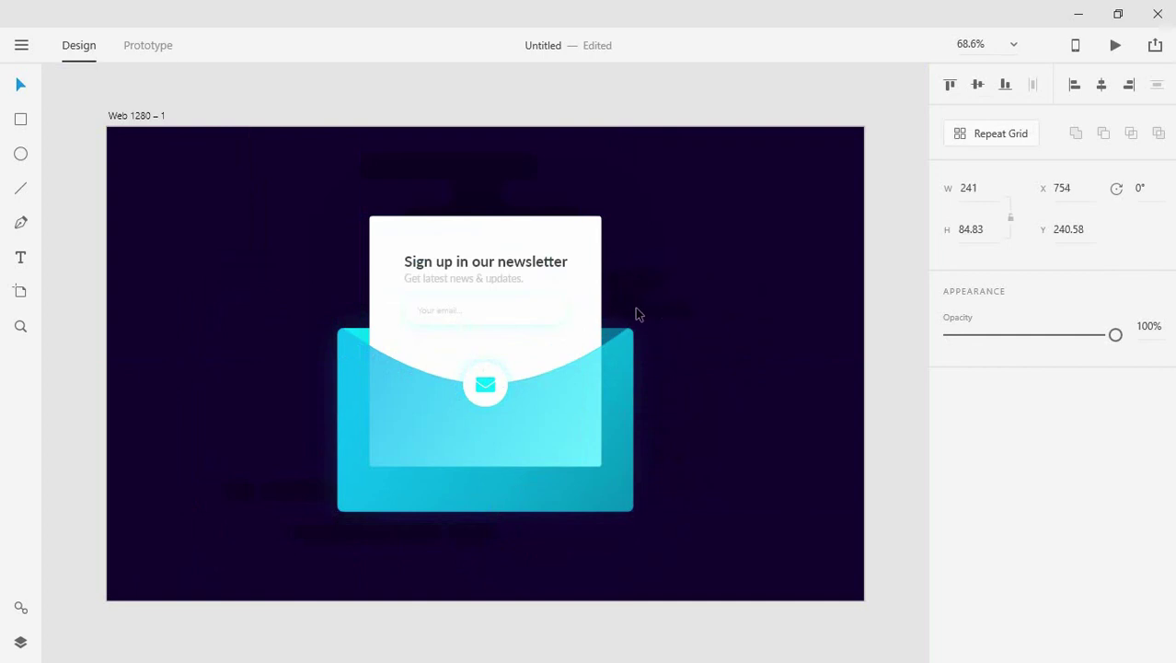
{"action": "mouse_move", "coordinate": [634, 307]}
{"action": "left_mouse_down"}
{"action": "mouse_move", "coordinate": [648, 324]}
{"action": "mouse_move", "coordinate": [639, 343]}
{"action": "left_mouse_up"}
Move a blurred pill cluster down and to the left.
{"action": "mouse_move", "coordinate": [709, 303]}
{"action": "left_mouse_down"}
{"action": "mouse_move", "coordinate": [731, 362]}
{"action": "mouse_move", "coordinate": [691, 262]}
{"action": "left_mouse_up"}
{"action": "mouse_move", "coordinate": [491, 194]}
{"action": "left_mouse_down"}
{"action": "mouse_move", "coordinate": [330, 342]}
{"action": "mouse_move", "coordinate": [385, 262]}
{"action": "left_mouse_up"}
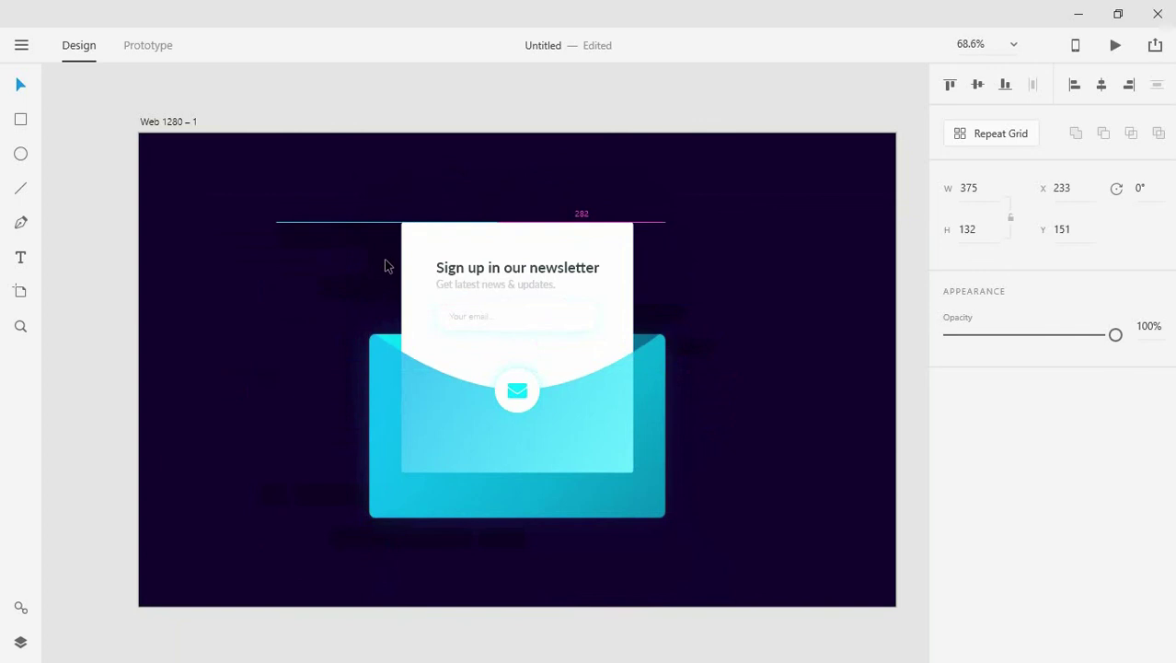
{"action": "left_click", "coordinate": [686, 210]}
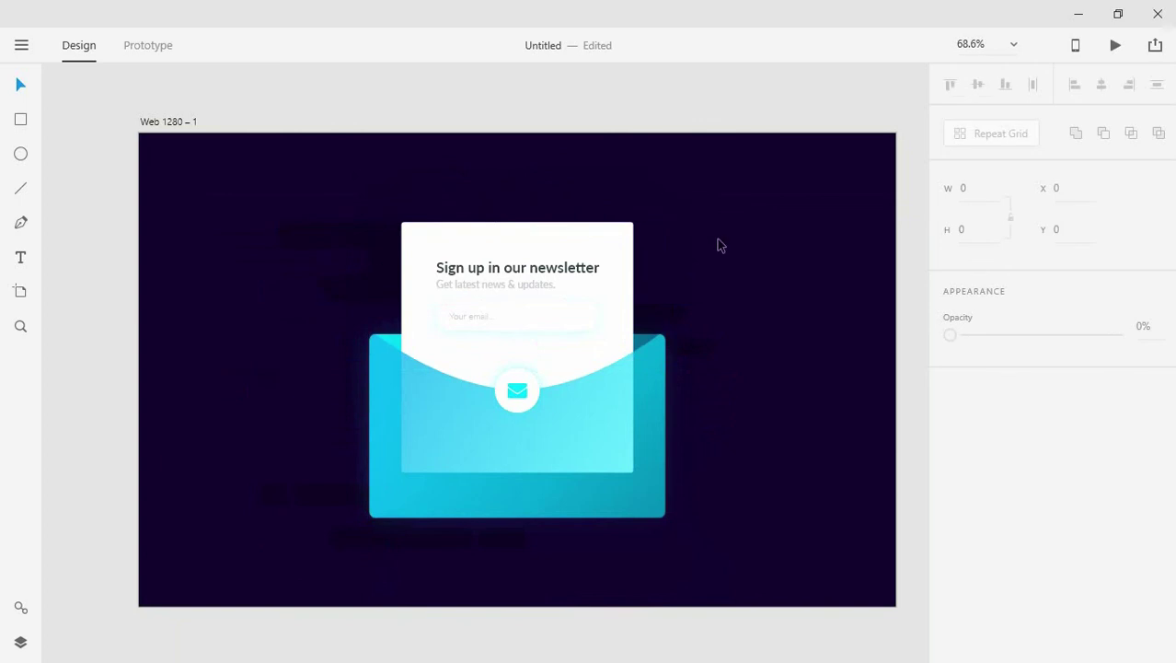
Move the hidden top-left pill cluster up toward the top right.
{"action": "key", "text": "ctrl+equal"}
{"action": "key", "text": "ctrl+equal"}
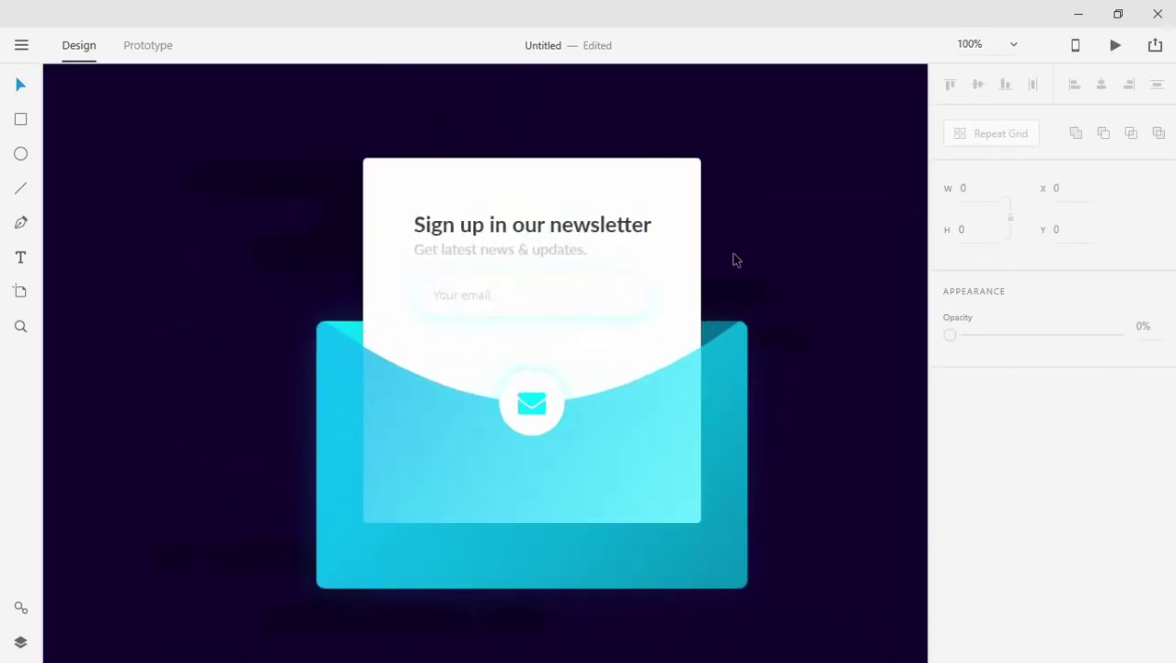
{"action": "mouse_move", "coordinate": [733, 261]}
{"action": "left_mouse_down"}
{"action": "mouse_move", "coordinate": [745, 299]}
{"action": "mouse_move", "coordinate": [735, 284]}
{"action": "left_mouse_up"}
{"action": "left_click_drag", "start_coordinate": [728, 243], "coordinate": [733, 260]}
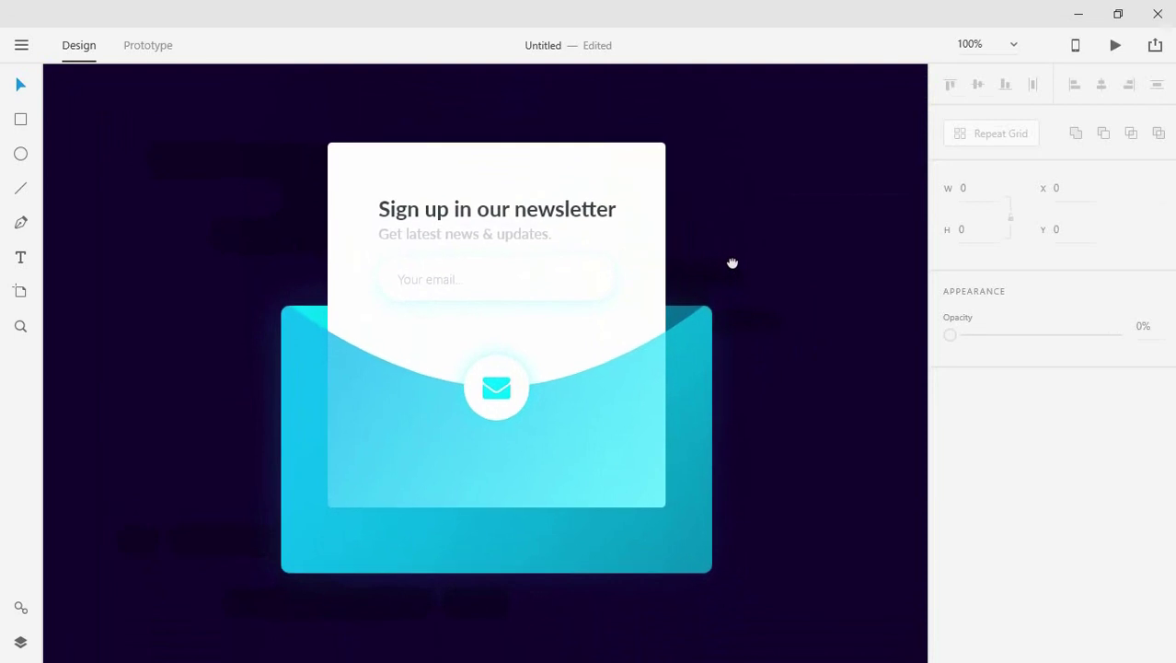
{"action": "left_click", "coordinate": [297, 160]}
{"action": "mouse_move", "coordinate": [493, 141]}
{"action": "left_mouse_down"}
{"action": "mouse_move", "coordinate": [619, 89]}
{"action": "mouse_move", "coordinate": [622, 111]}
{"action": "left_mouse_up"}
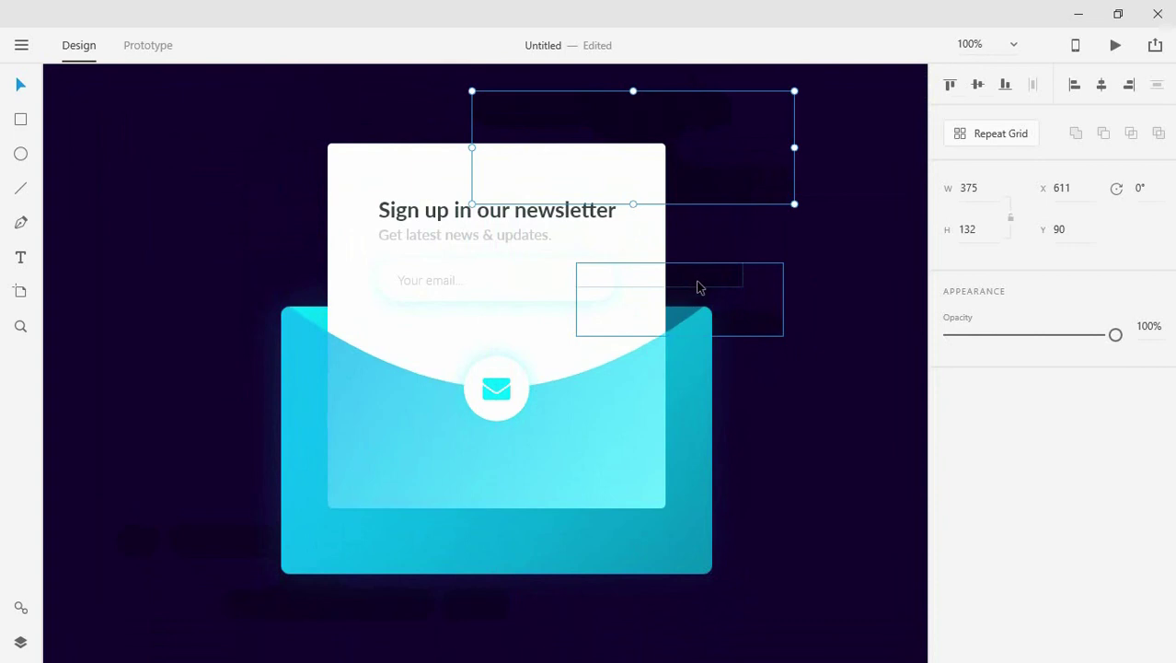
Reposition the lower hidden pill cluster to the envelope's lower right.
{"action": "left_click", "coordinate": [698, 283]}
{"action": "mouse_move", "coordinate": [698, 283]}
{"action": "left_mouse_down"}
{"action": "mouse_move", "coordinate": [374, 282]}
{"action": "mouse_move", "coordinate": [554, 609]}
{"action": "mouse_move", "coordinate": [635, 591]}
{"action": "mouse_move", "coordinate": [649, 571]}
{"action": "mouse_move", "coordinate": [730, 608]}
{"action": "left_mouse_up"}
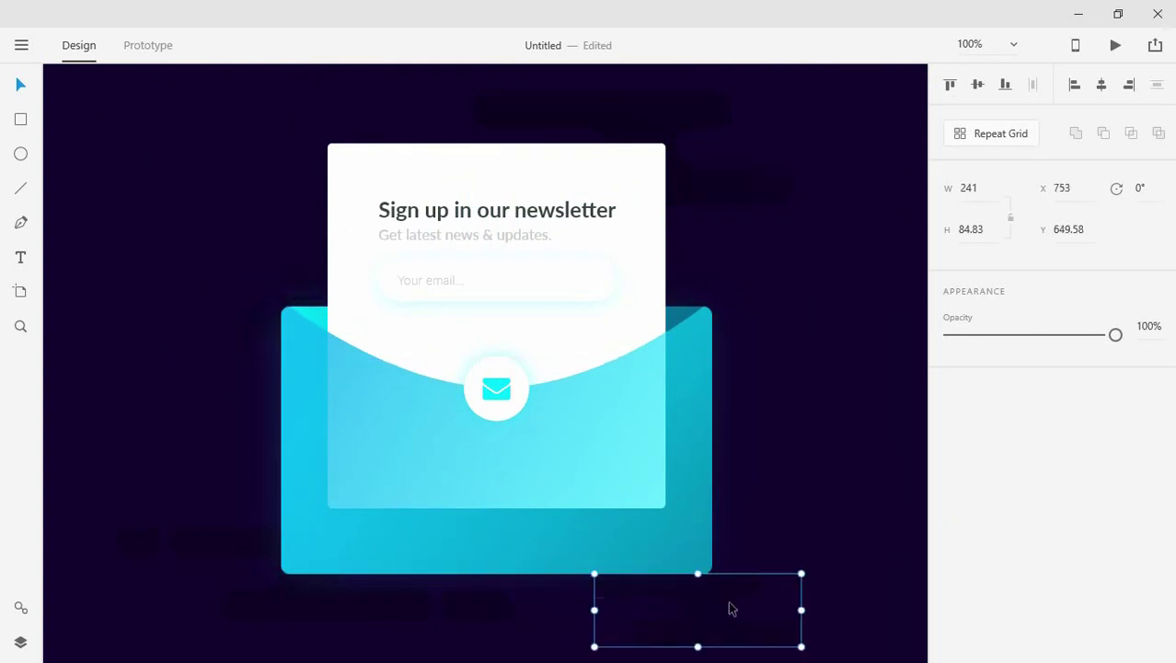
{"action": "key", "text": "Escape"}
{"action": "key", "text": "ctrl+0"}
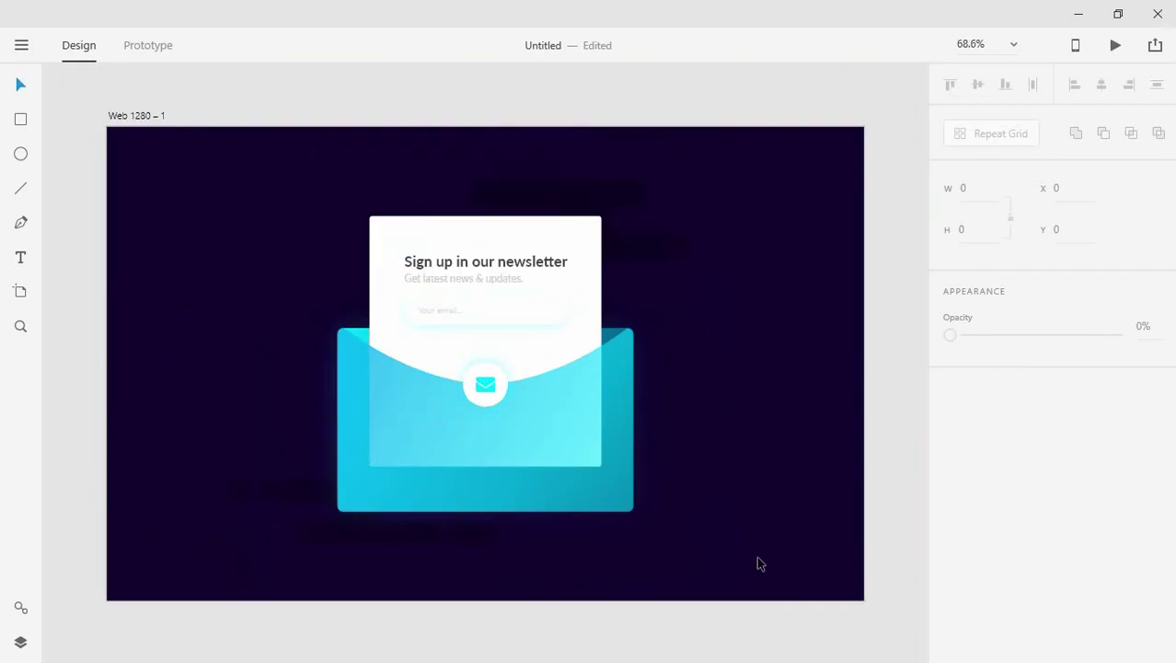
Shrink the top pill cluster to 284 × 100 and tuck it behind the card's right side.
{"action": "key", "text": "ctrl+1"}
{"action": "left_click", "coordinate": [723, 197]}
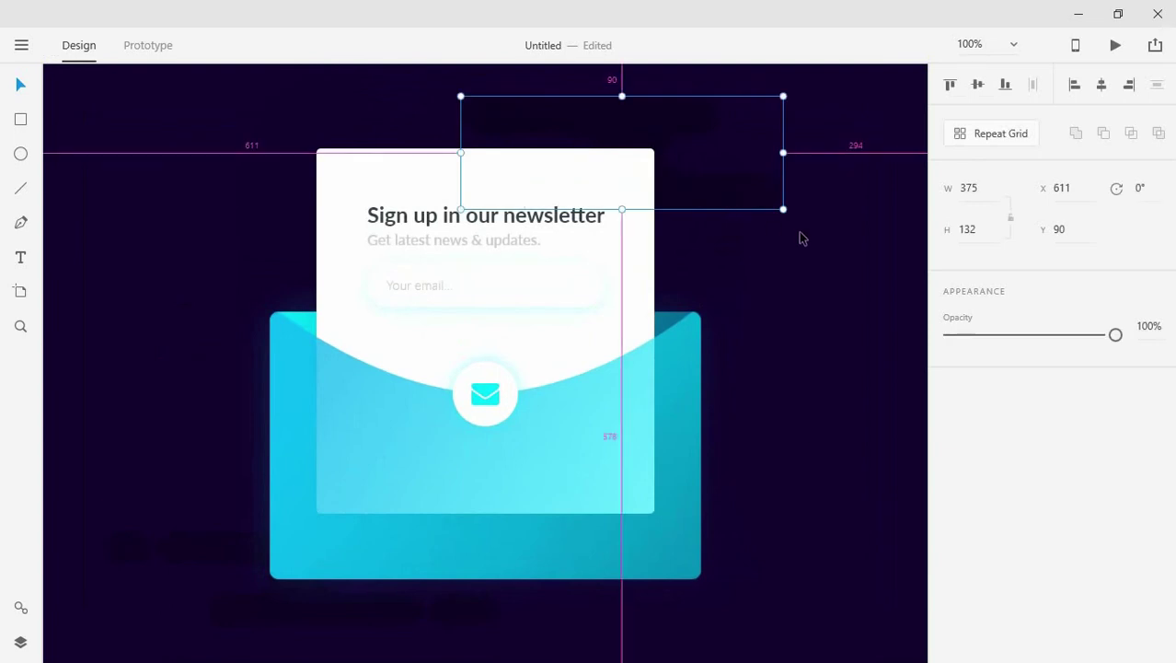
{"action": "left_click_drag", "start_coordinate": [782, 209], "coordinate": [537, 162]}
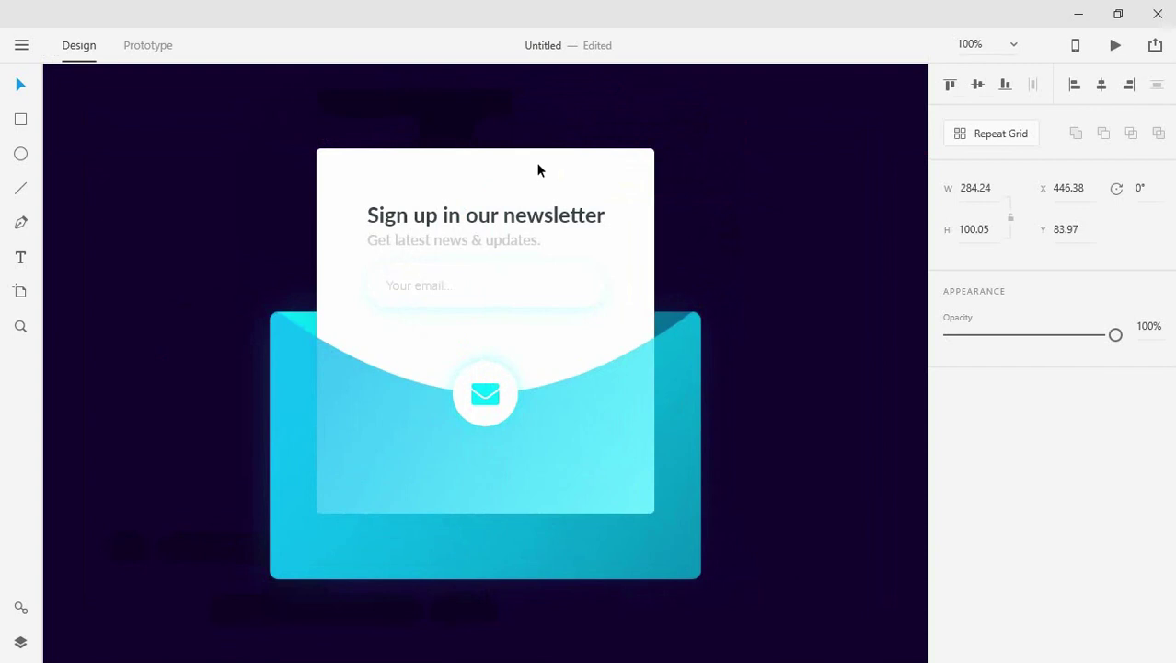
{"action": "key", "text": "Escape"}
{"action": "key", "text": "ctrl+0"}
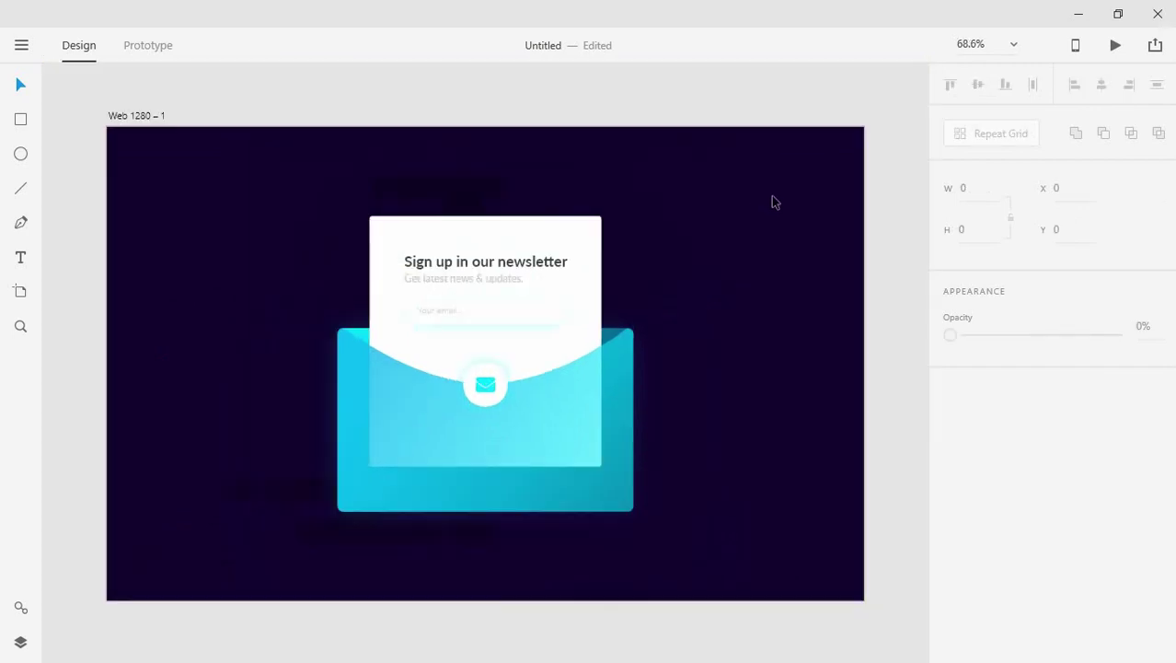
{"action": "left_click", "coordinate": [451, 212]}
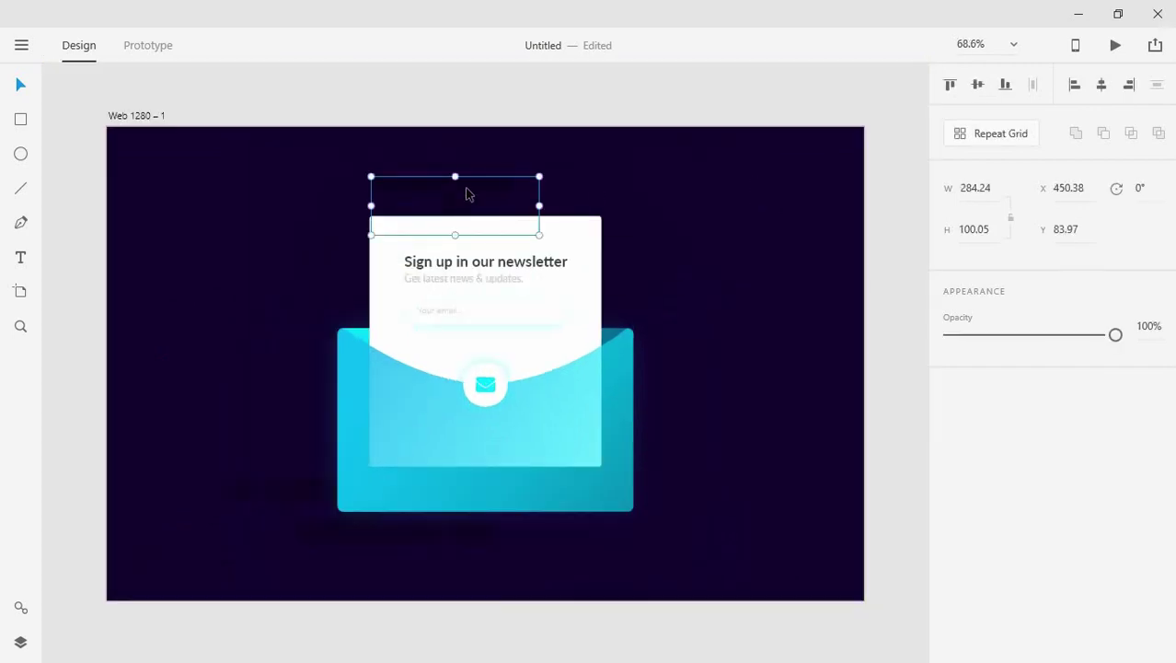
{"action": "mouse_move", "coordinate": [468, 191]}
{"action": "left_mouse_down"}
{"action": "mouse_move", "coordinate": [608, 300]}
{"action": "mouse_move", "coordinate": [633, 296]}
{"action": "left_mouse_up"}
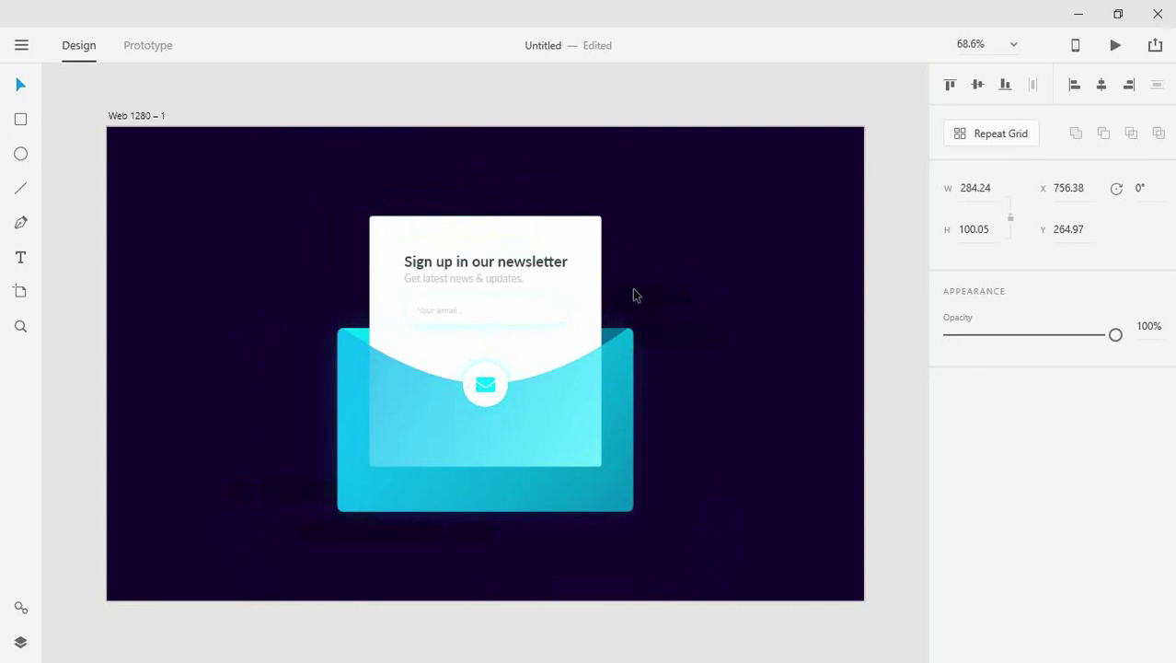
Move the cluster left of the card and rotate it 180° by the card's upper left.
{"action": "left_click", "coordinate": [807, 289]}
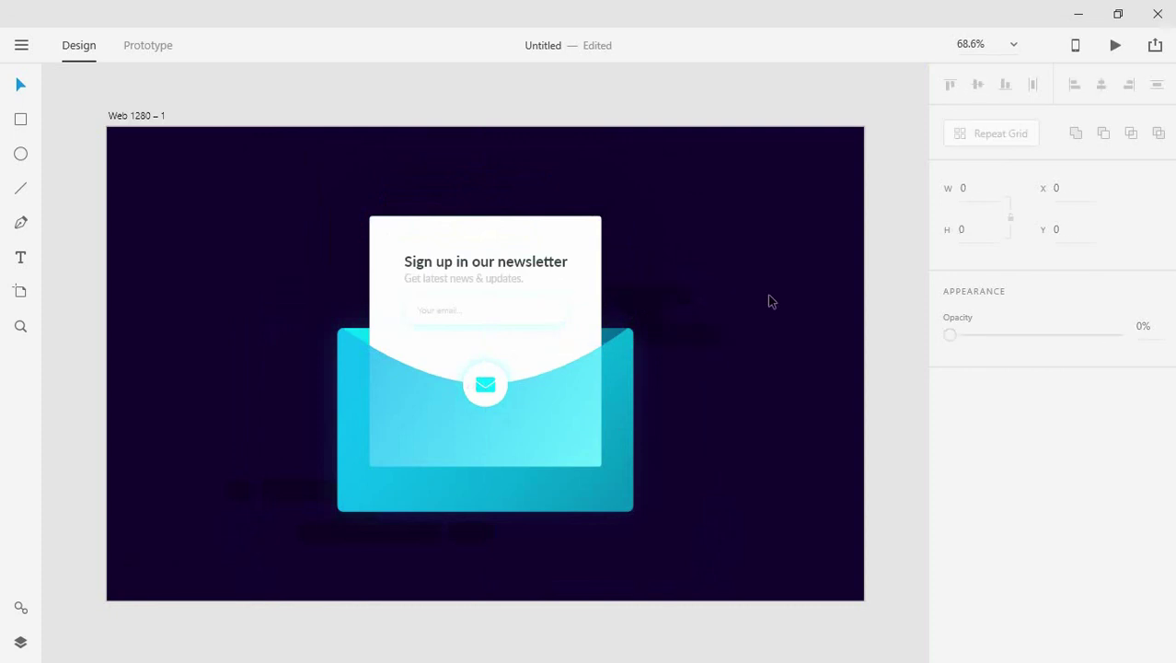
{"action": "mouse_move", "coordinate": [688, 336]}
{"action": "left_mouse_down"}
{"action": "mouse_move", "coordinate": [670, 371]}
{"action": "mouse_move", "coordinate": [316, 348]}
{"action": "left_mouse_up"}
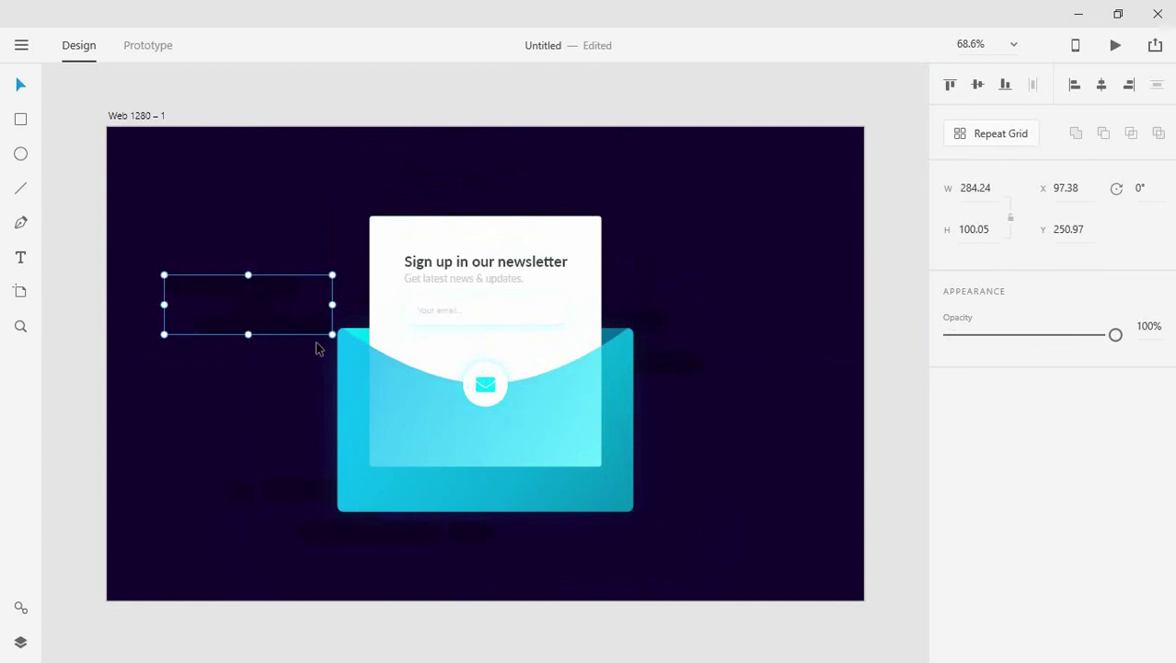
{"action": "left_click_drag", "start_coordinate": [332, 334], "coordinate": [332, 337]}
{"action": "left_click_drag", "start_coordinate": [332, 339], "coordinate": [208, 290]}
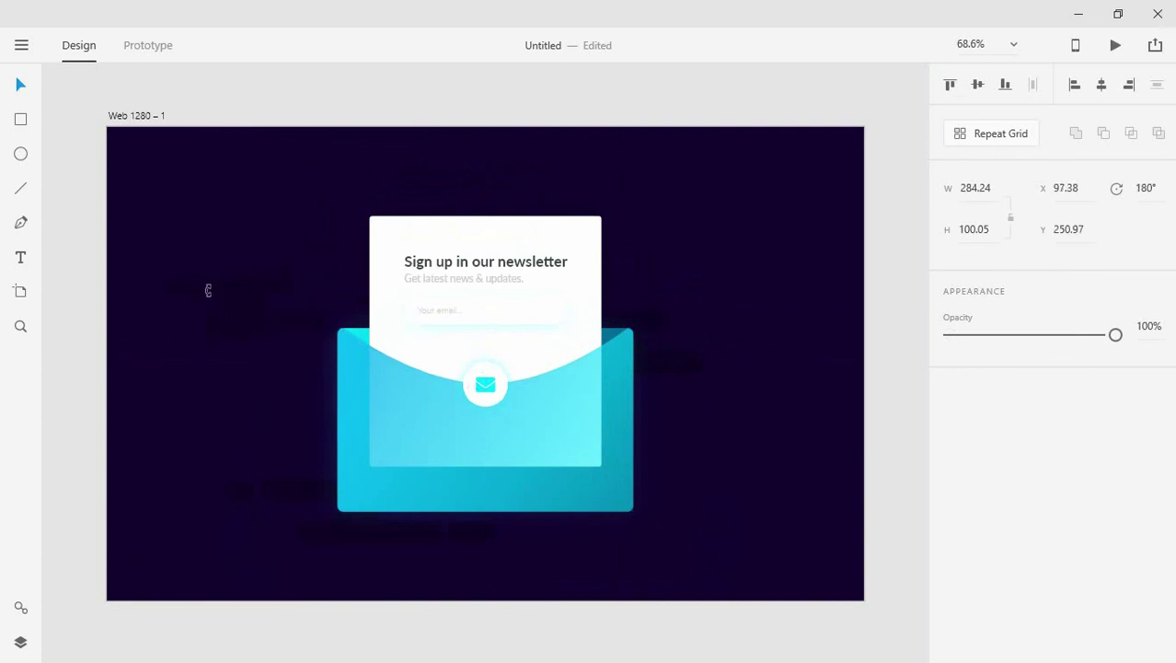
{"action": "mouse_move", "coordinate": [240, 323]}
{"action": "left_mouse_down"}
{"action": "mouse_move", "coordinate": [333, 350]}
{"action": "mouse_move", "coordinate": [359, 287]}
{"action": "left_mouse_up"}
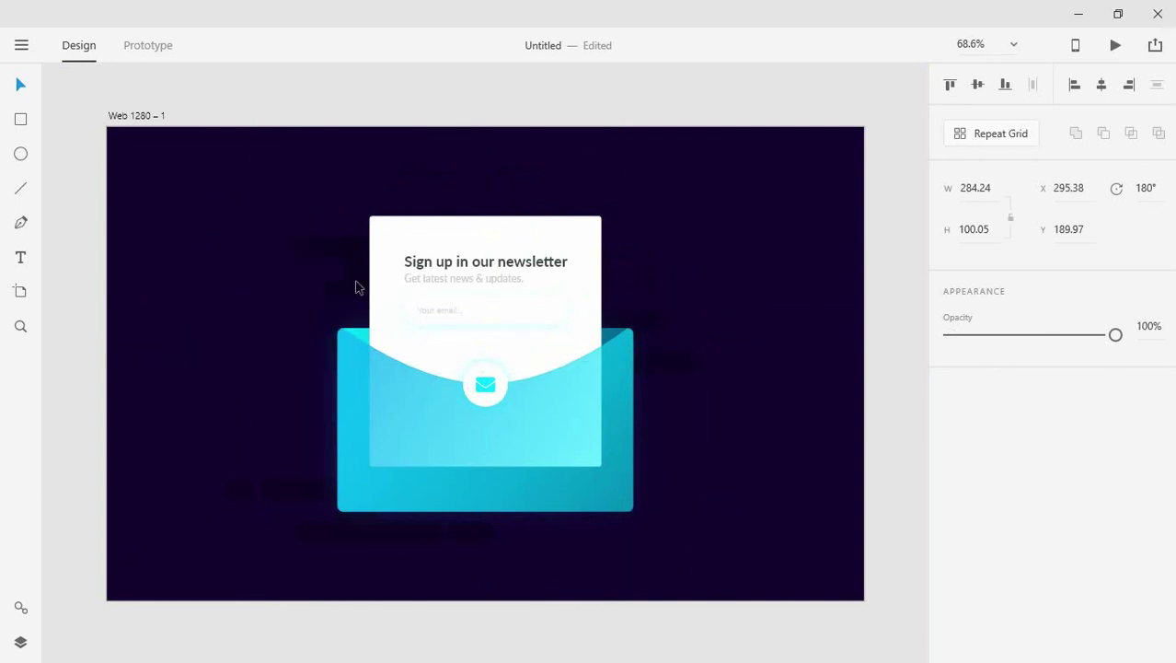